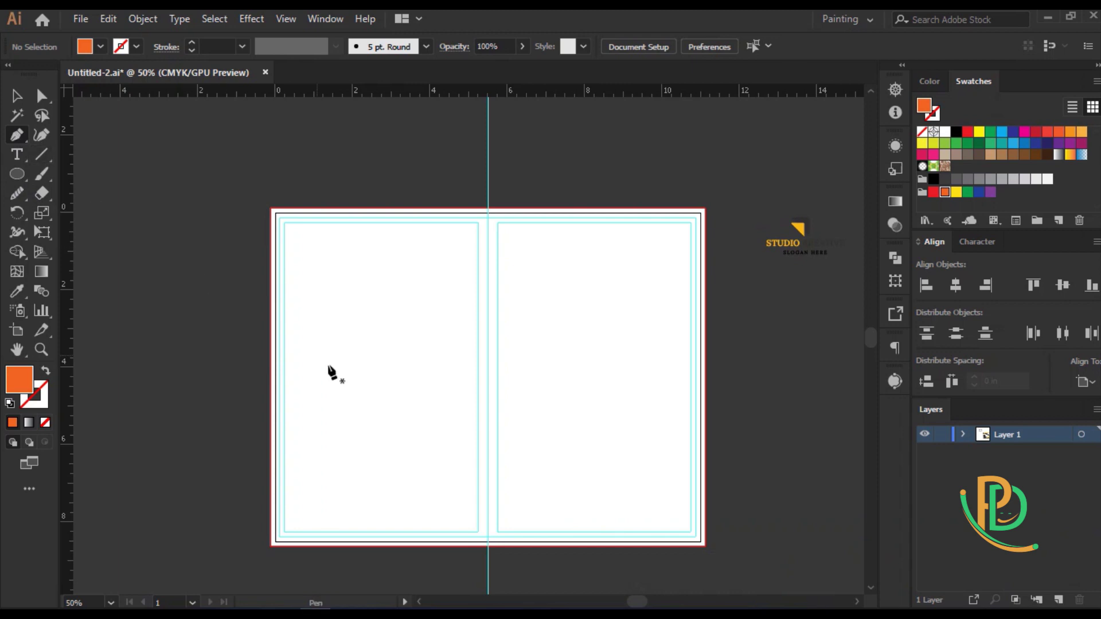
Trace the swoosh's lower edge from the left page edge curving down to the bottom-right corner
click(270, 308)
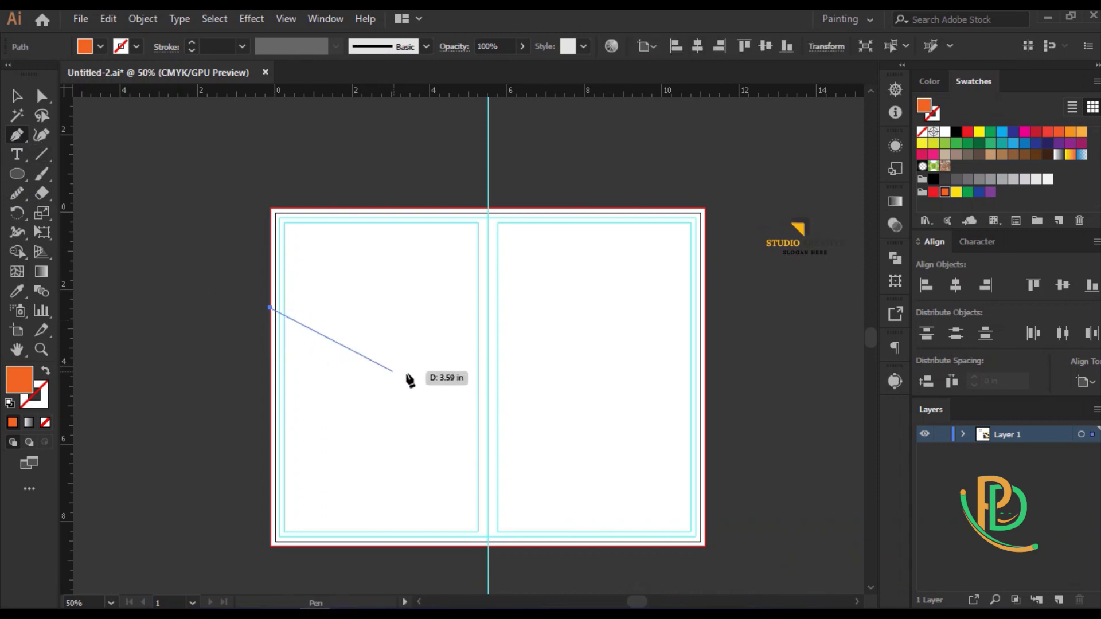
click(382, 344)
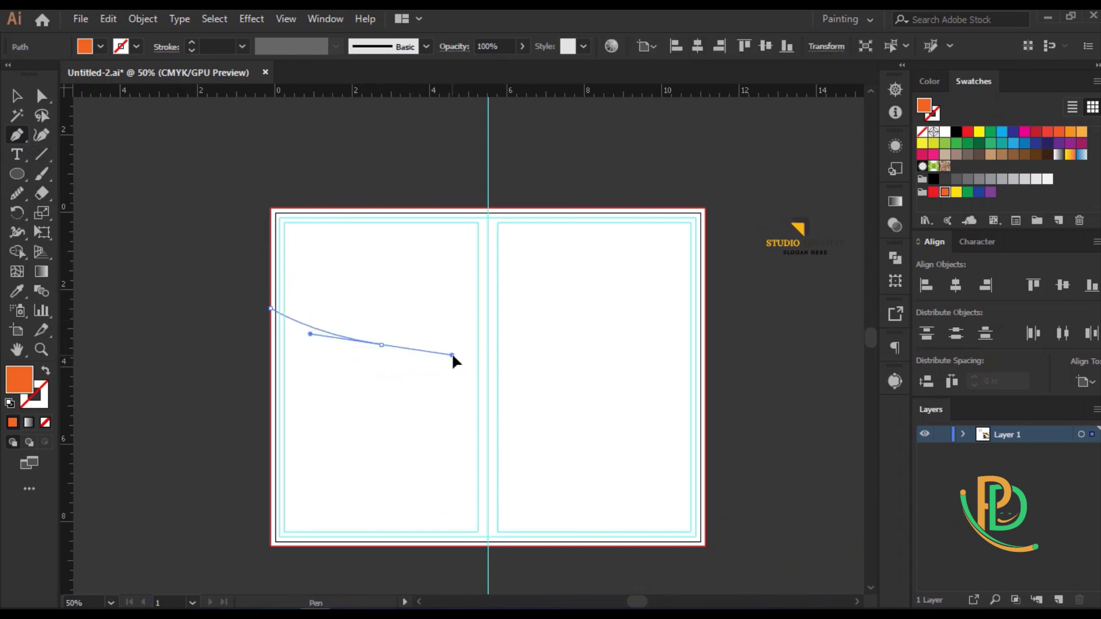
mouse_move(453, 355)
mouse_down()
mouse_move(560, 417)
mouse_move(541, 394)
mouse_move(518, 425)
mouse_up()
click(382, 344)
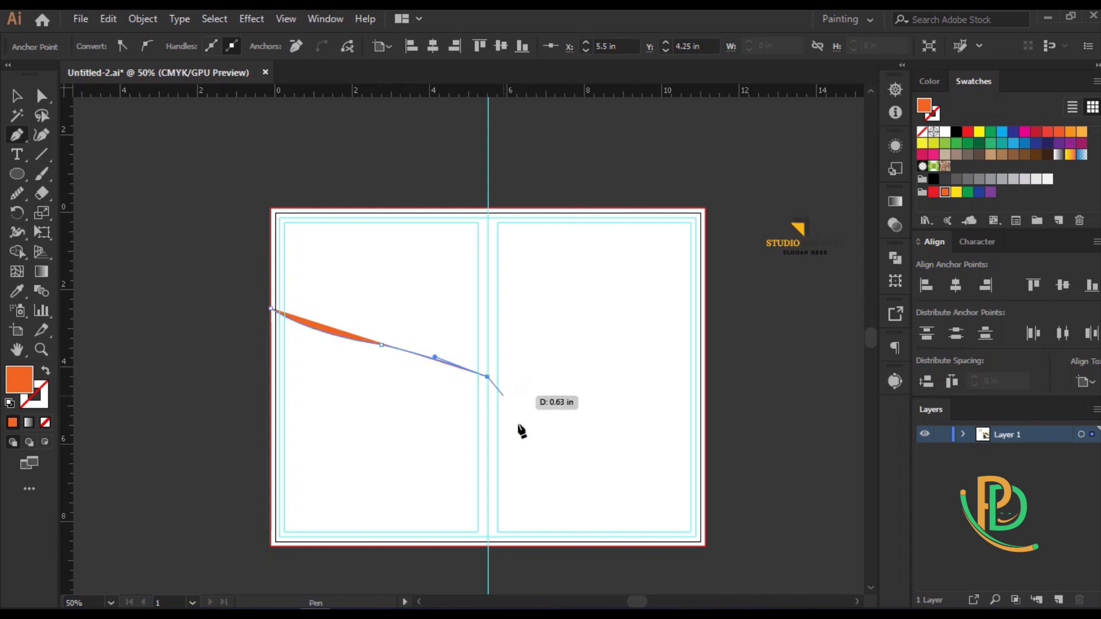
drag(604, 478, 634, 533)
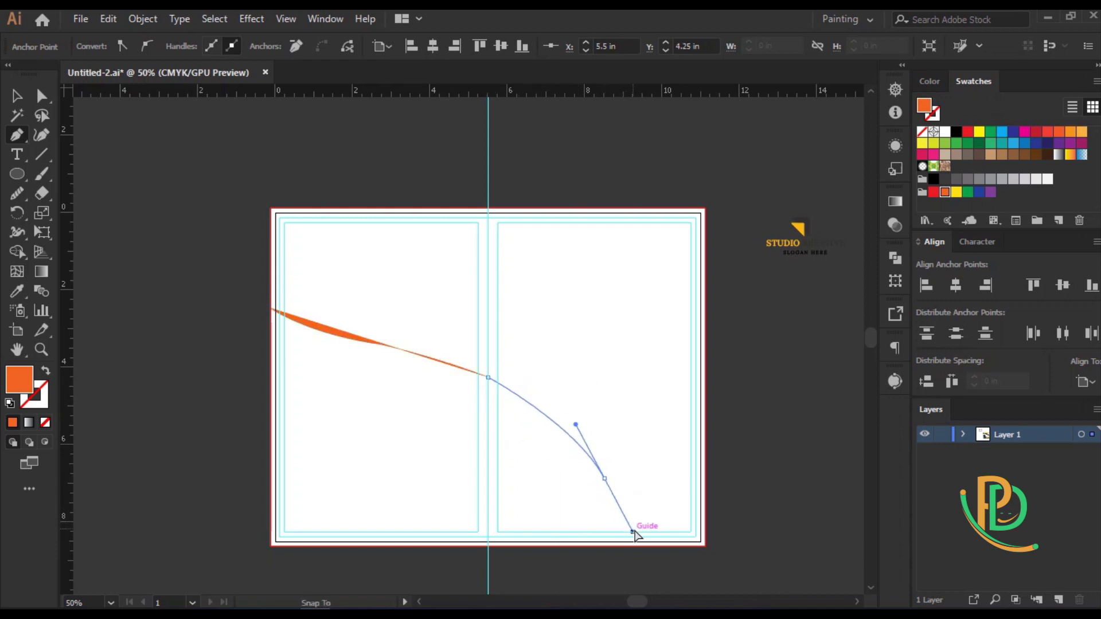
mouse_move(604, 478)
mouse_down()
mouse_move(638, 544)
mouse_move(629, 571)
mouse_up()
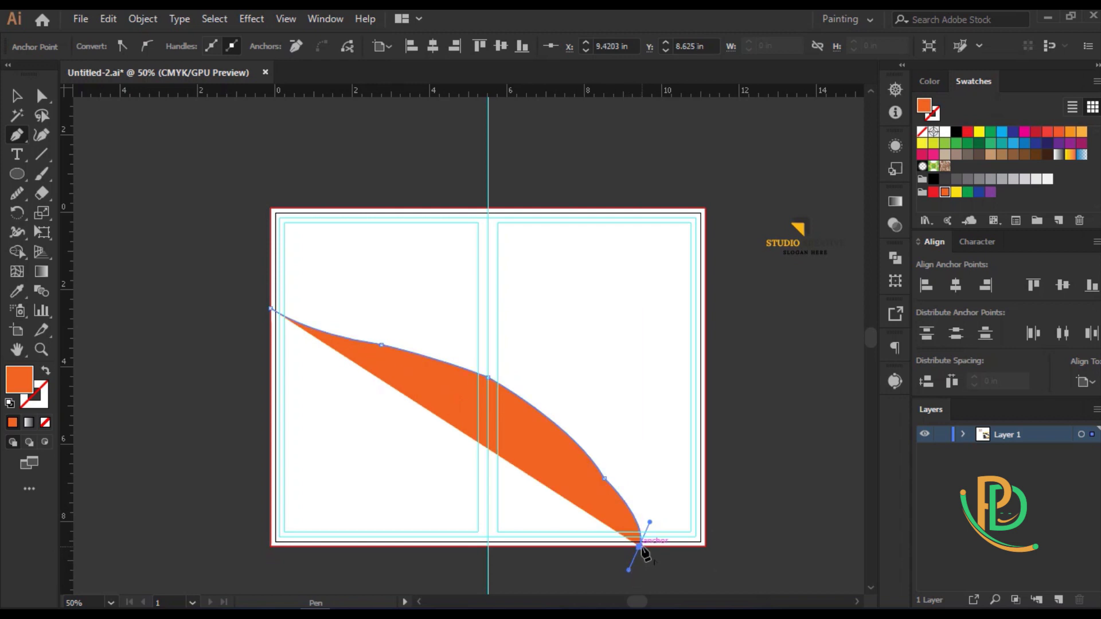
drag(628, 570, 634, 562)
click(705, 546)
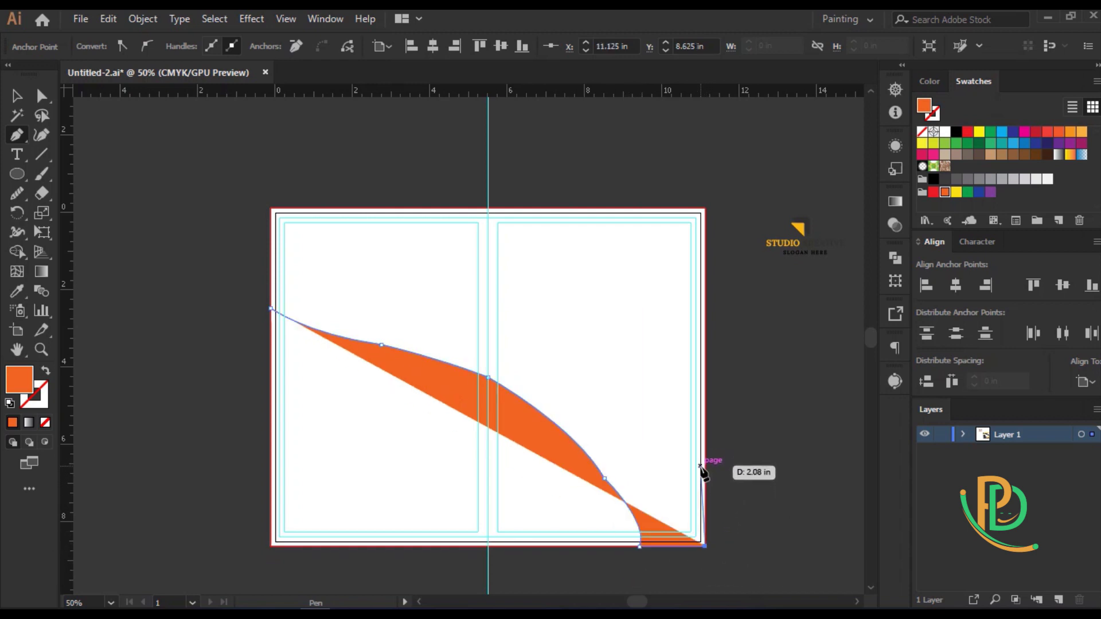
Bring the upper edge back via the right edge, top edge and top-left corner, closing the band
click(704, 478)
drag(686, 479, 624, 432)
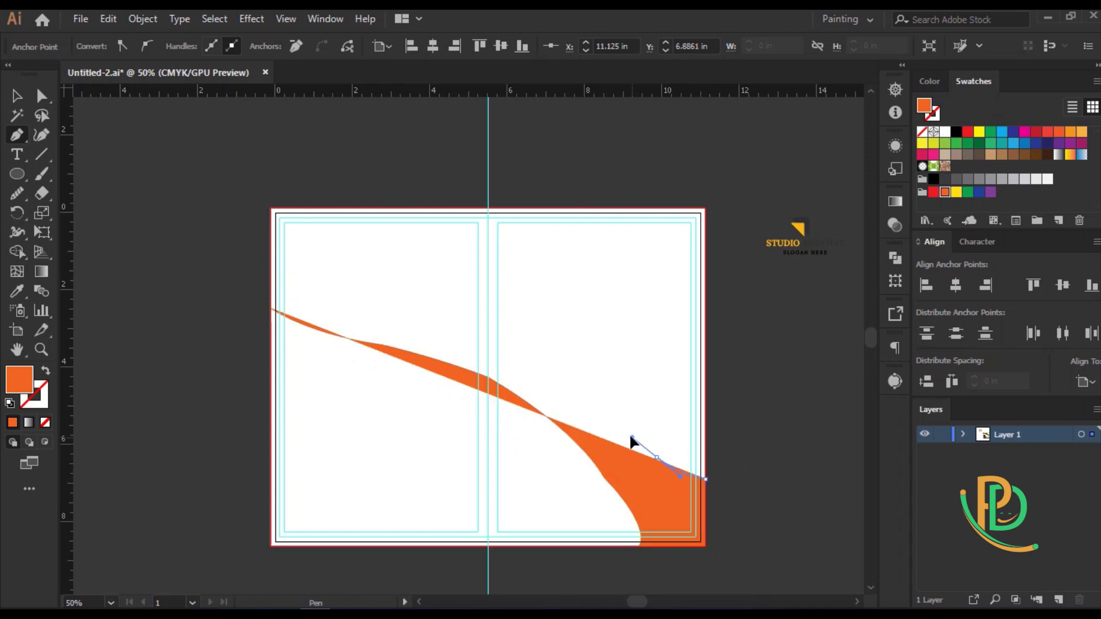
click(655, 456)
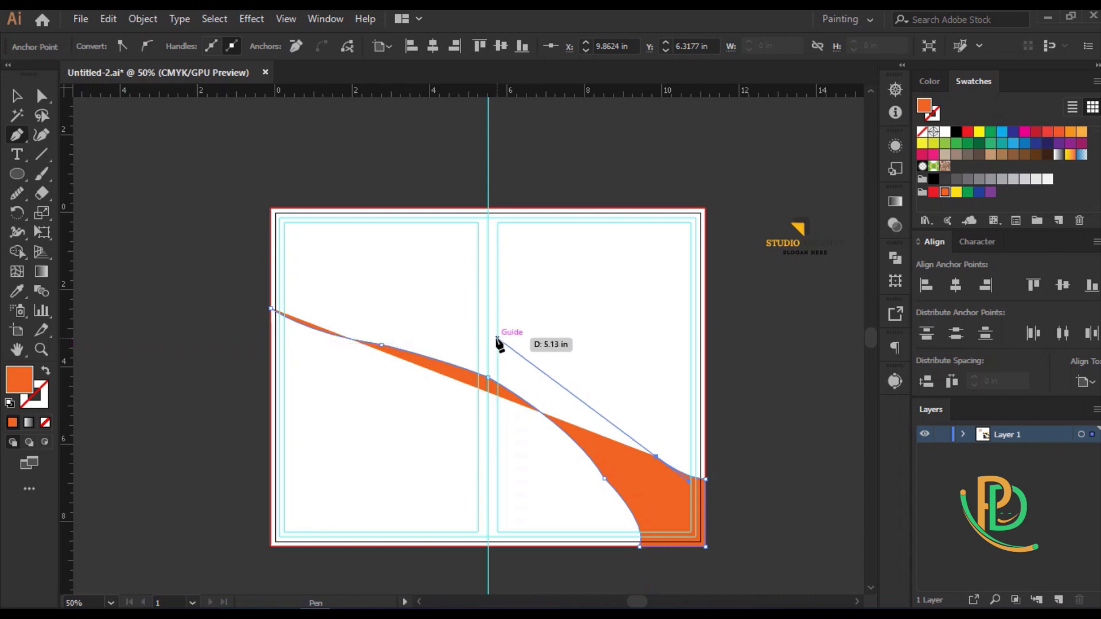
drag(498, 338, 439, 305)
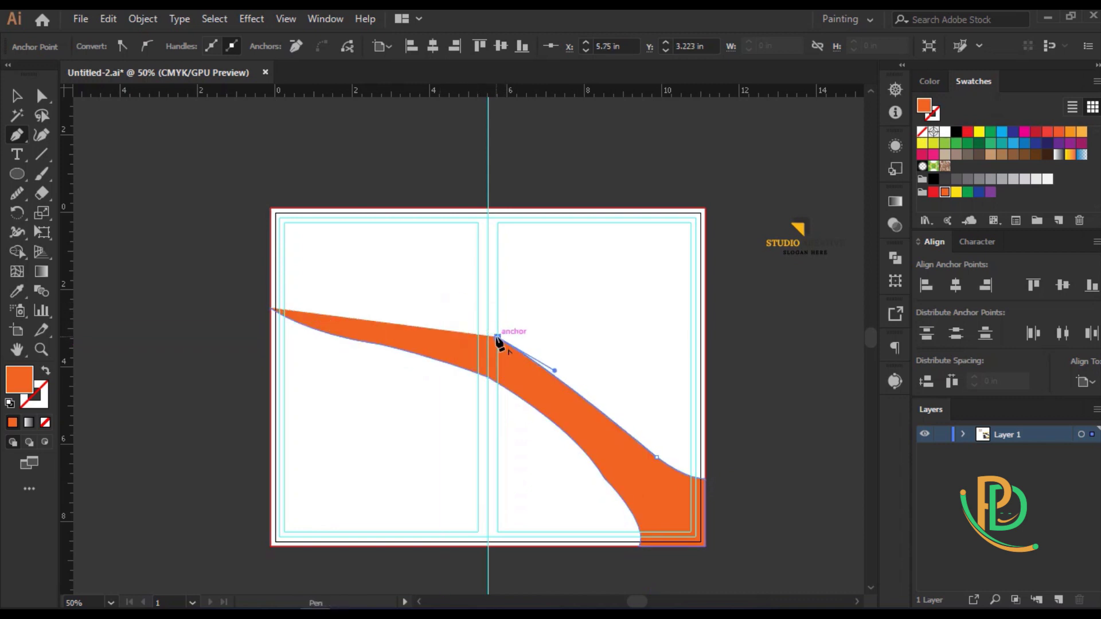
drag(497, 338, 339, 212)
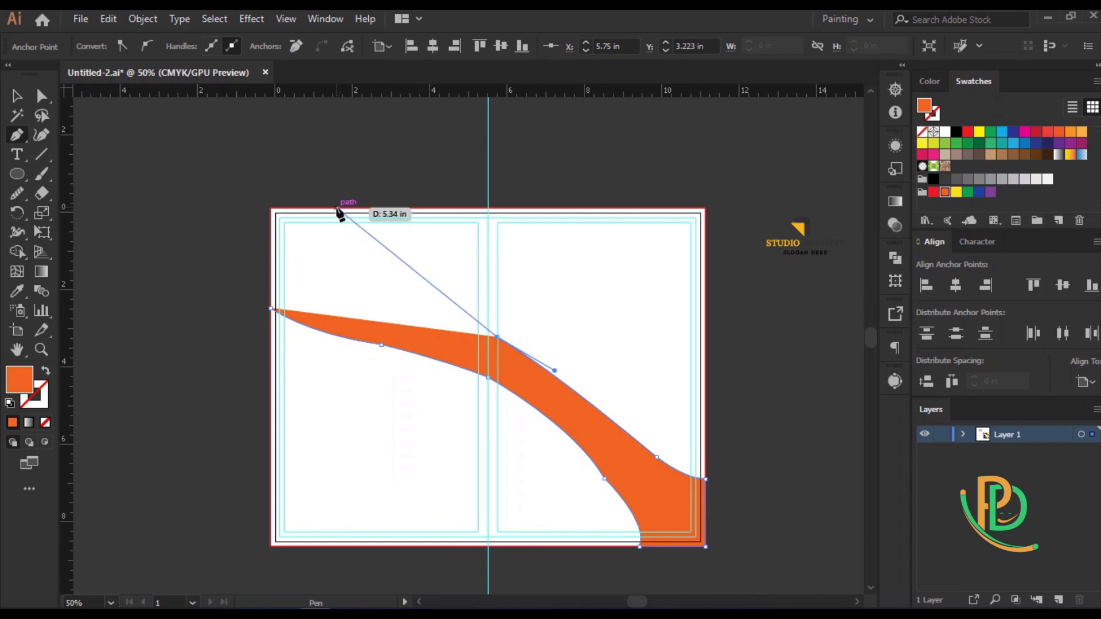
click(367, 208)
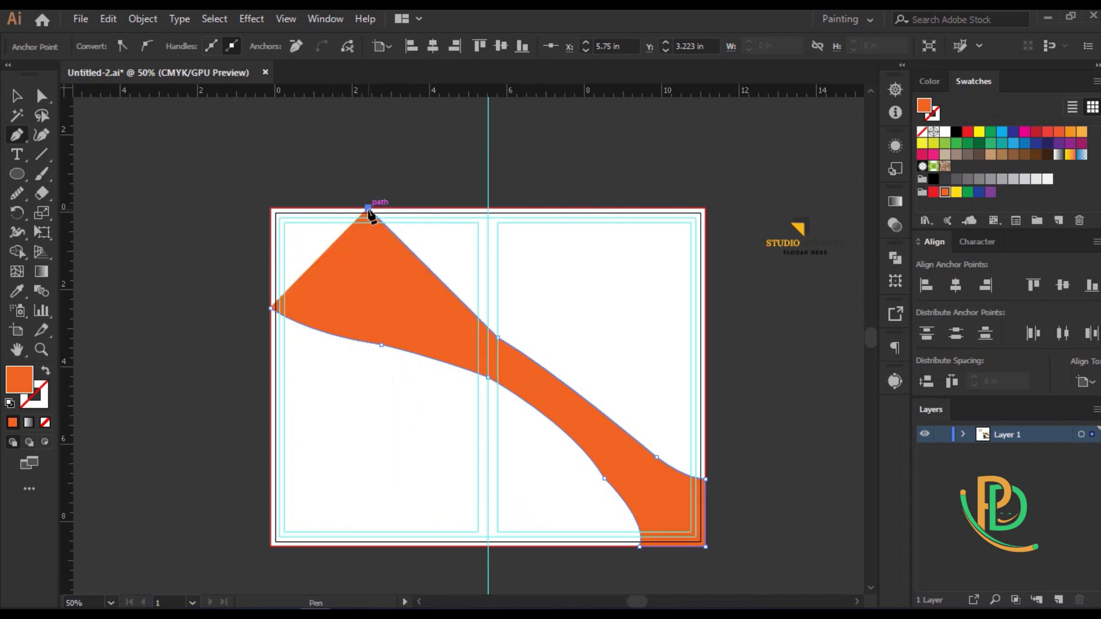
mouse_move(368, 208)
mouse_down()
mouse_move(407, 267)
mouse_move(451, 274)
mouse_up()
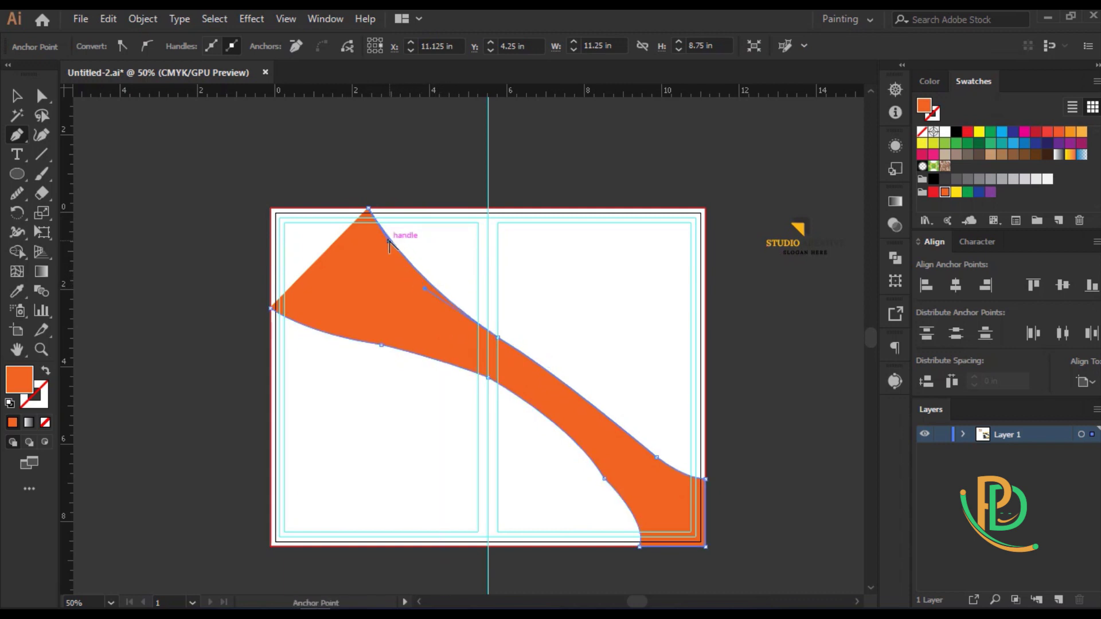
mouse_move(390, 241)
mouse_down()
mouse_move(414, 236)
mouse_move(444, 265)
mouse_up()
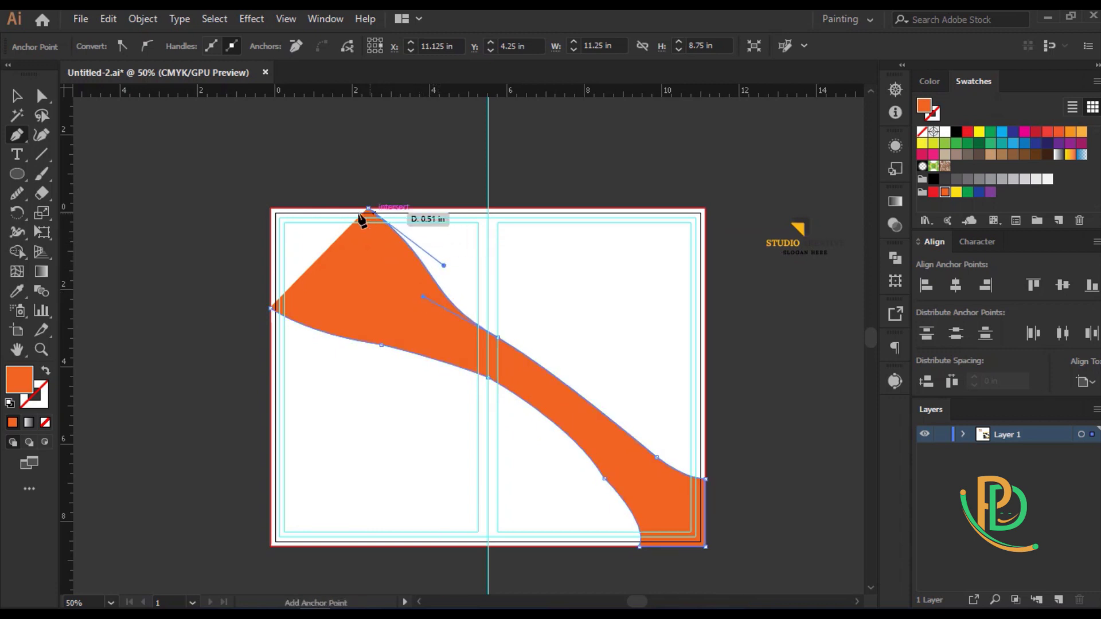
click(270, 208)
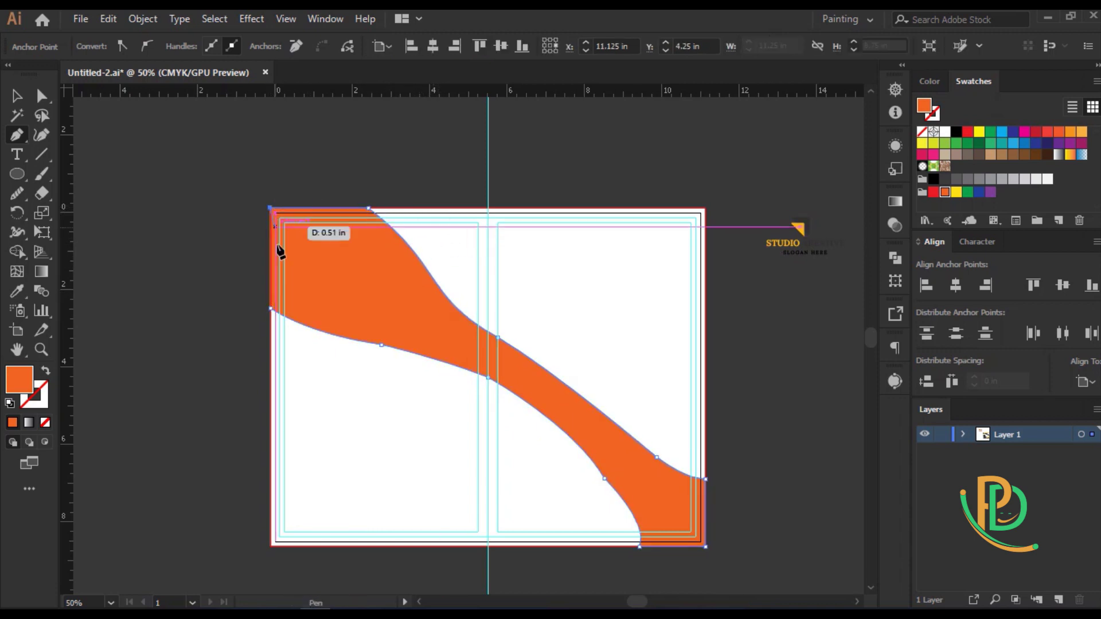
click(271, 308)
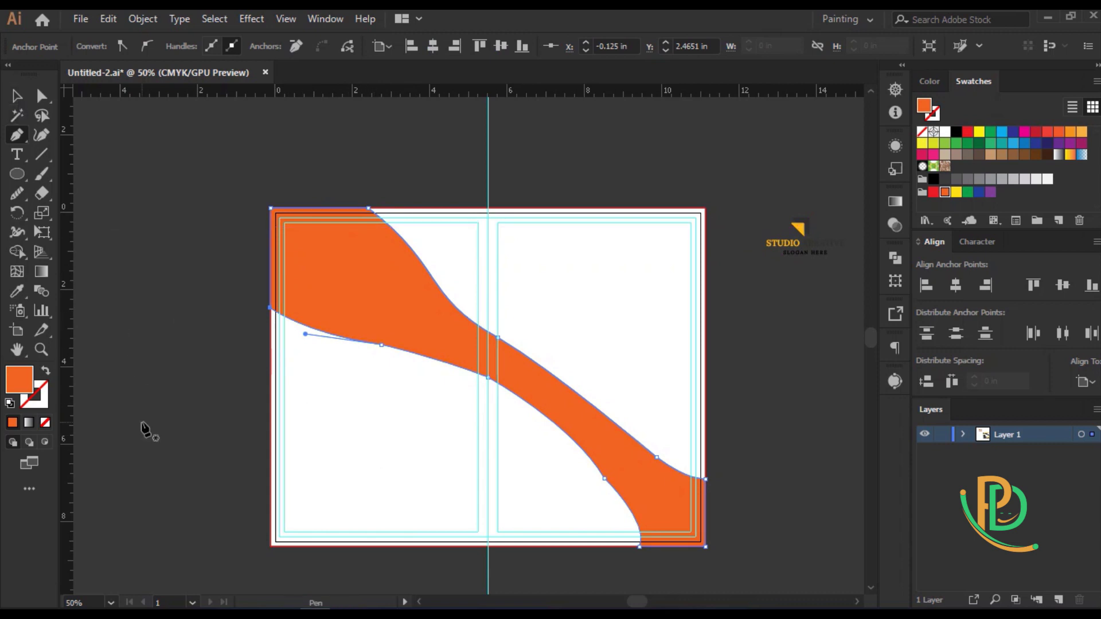
Run the Smooth tool twice along both the upper and lower edges of the orange swoosh
click(17, 193)
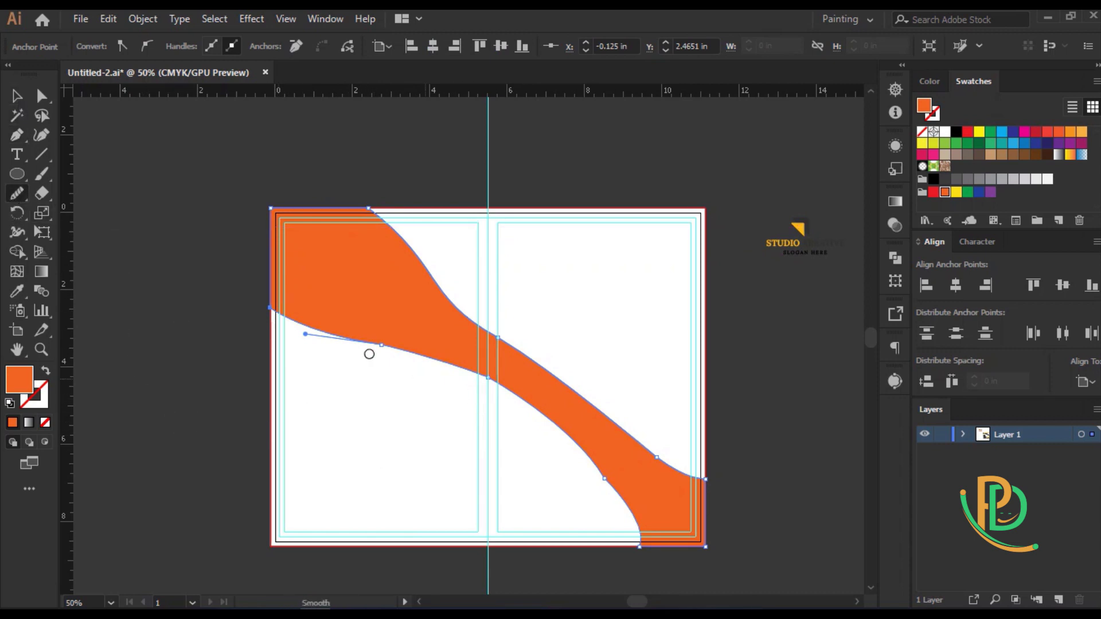
drag(514, 400, 304, 336)
drag(590, 416, 439, 286)
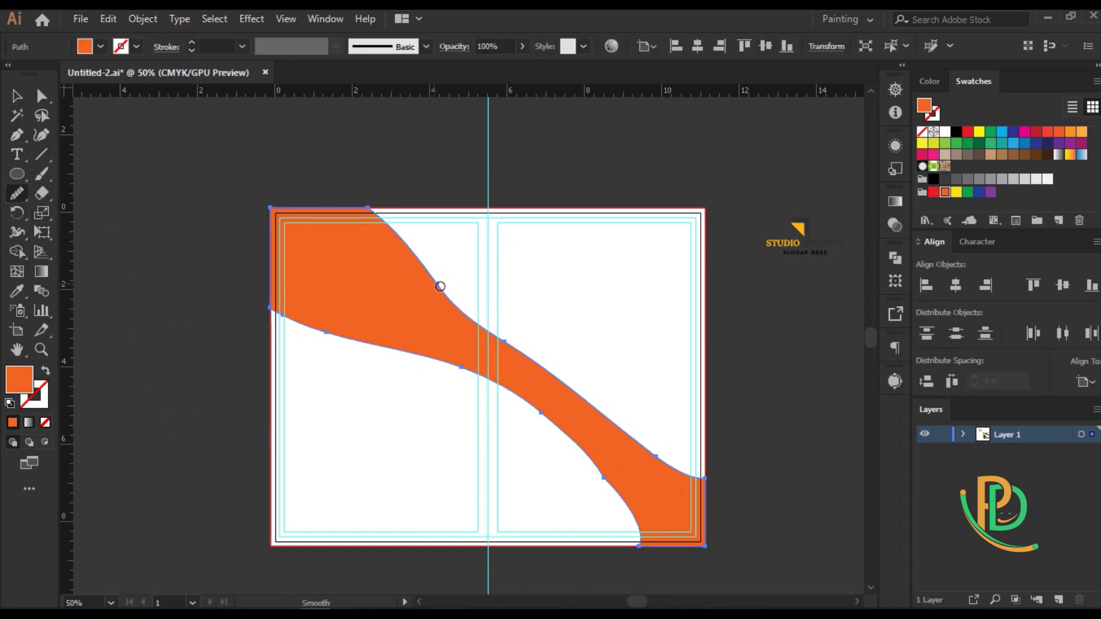
drag(592, 456, 408, 340)
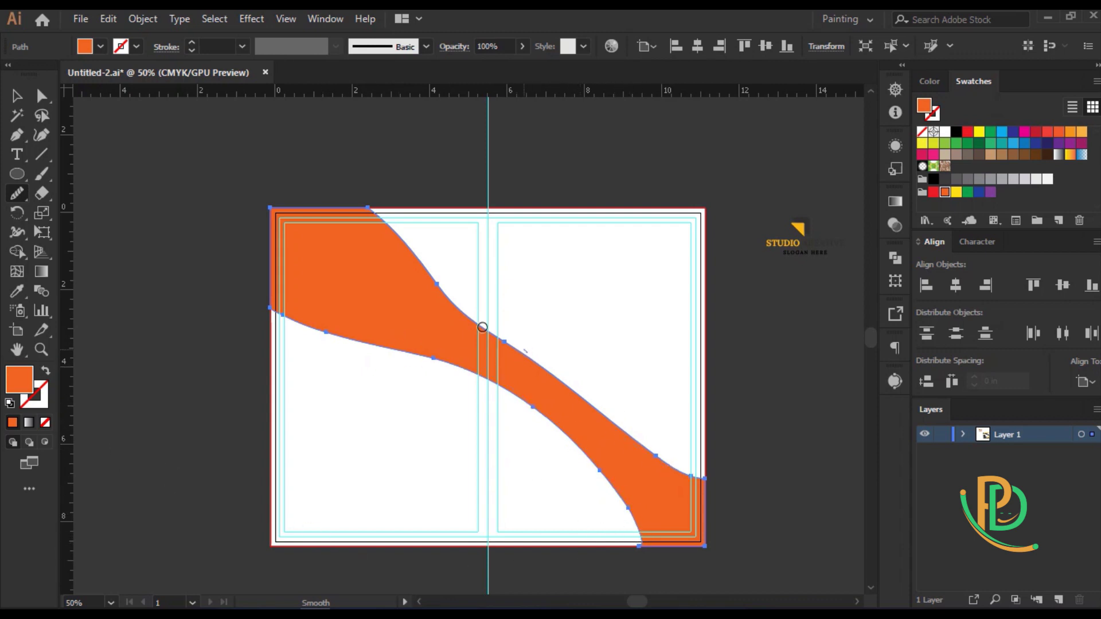
drag(483, 327, 332, 239)
key(ctrl)
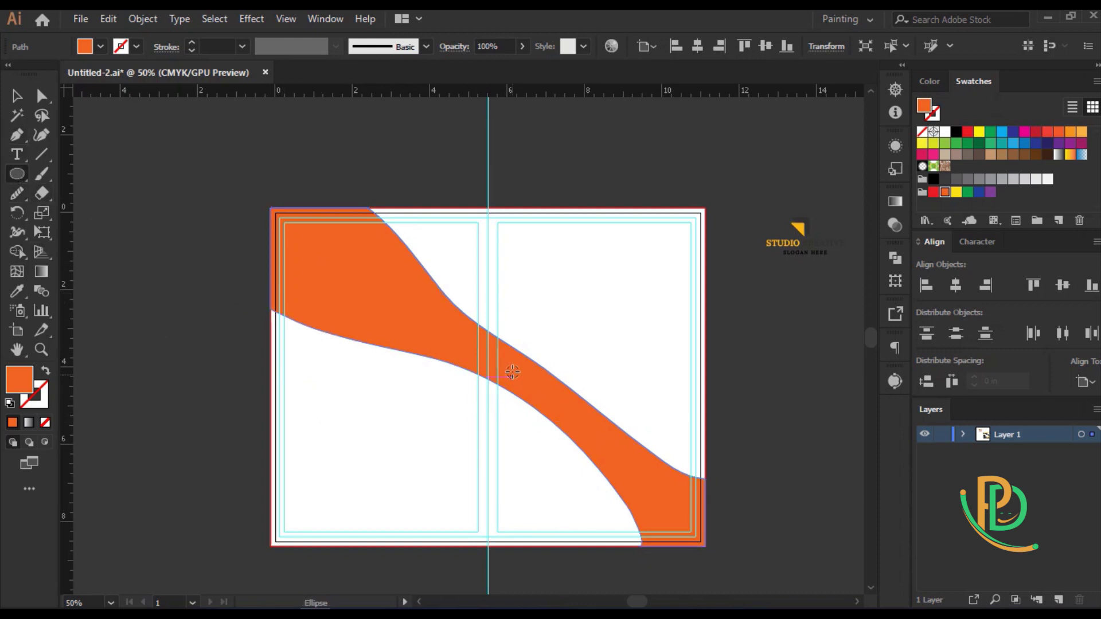
Draw a large grey circle mid-swoosh and place a dark grey offset copy behind it
drag(527, 377, 607, 442)
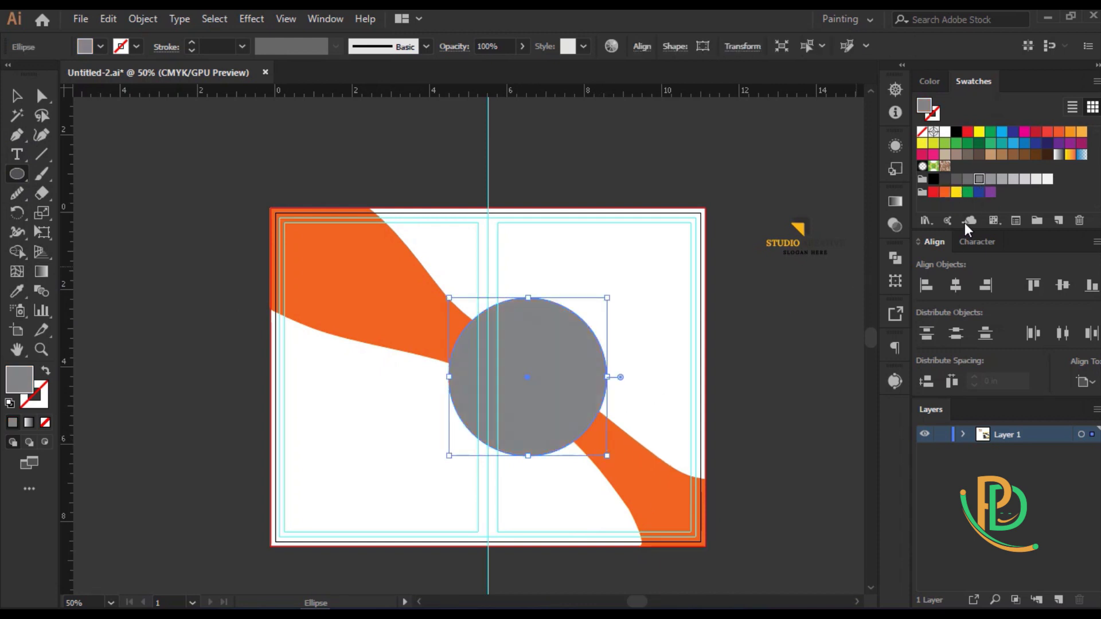
click(23, 96)
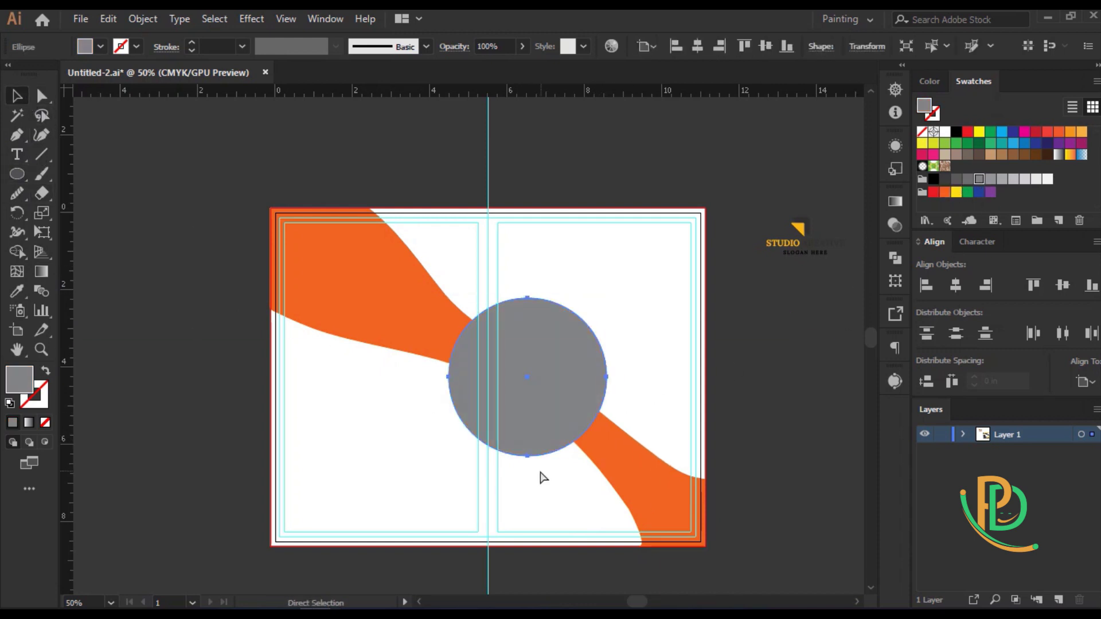
drag(551, 393, 566, 389)
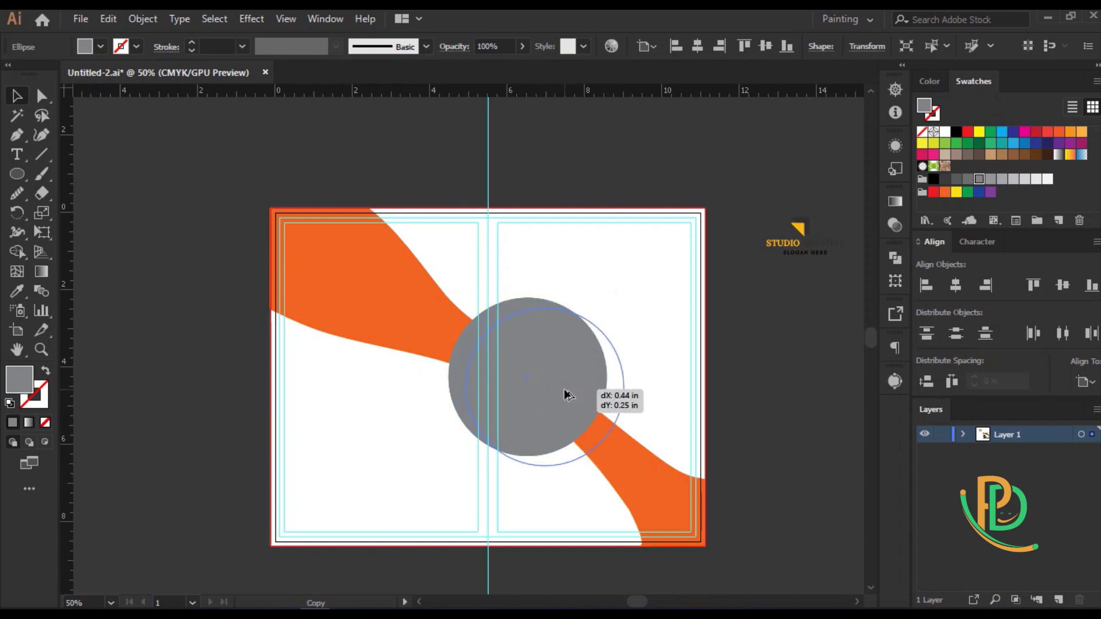
drag(566, 394, 569, 396)
click(945, 179)
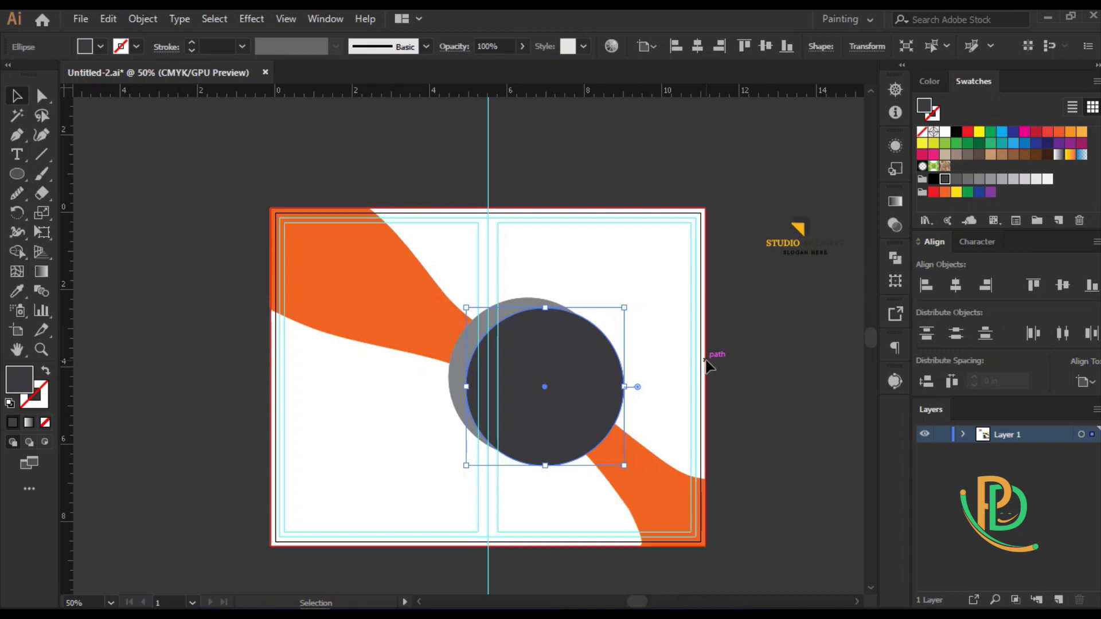
key(ctrl+bracketleft)
key(a)
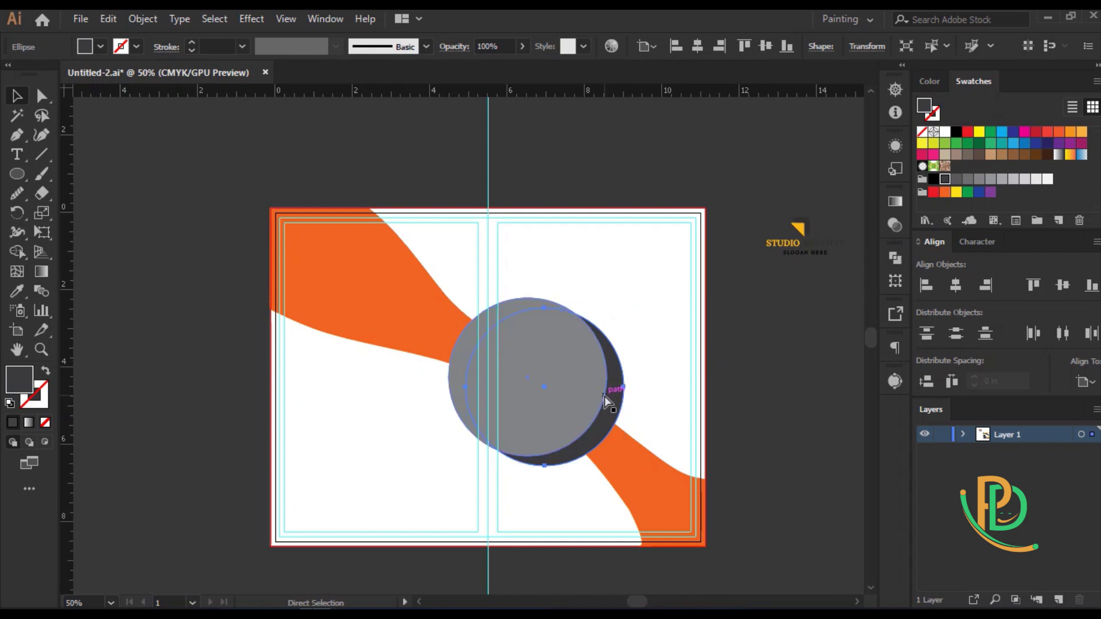
key(v)
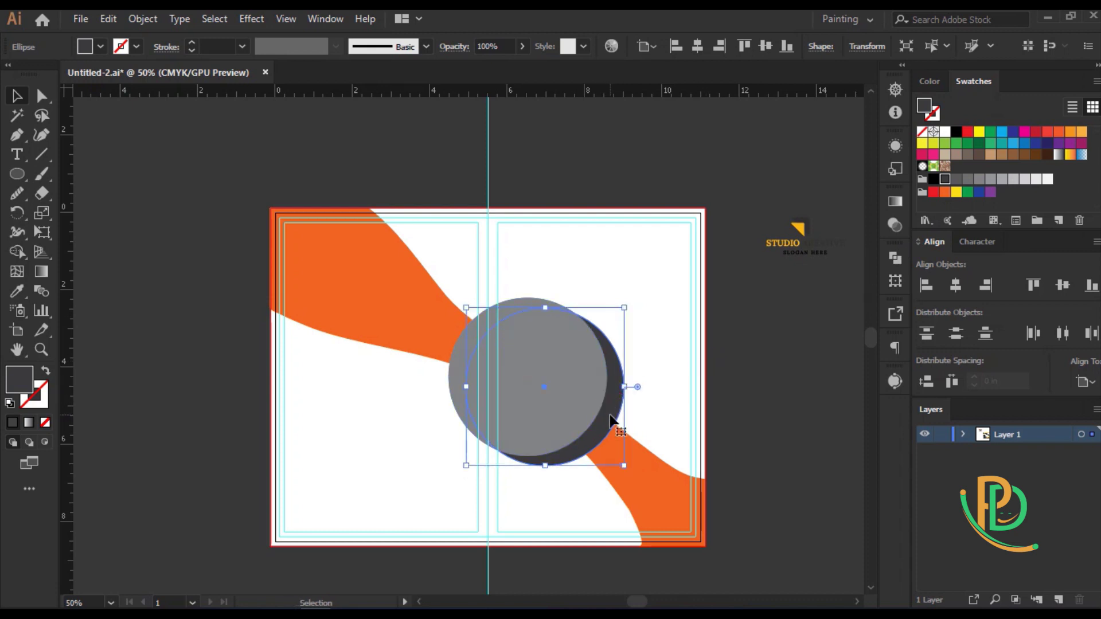
Add a 3.77 in light grey circle copy overlapping the lower right, brought to the front
mouse_move(611, 421)
mouse_down()
mouse_move(676, 487)
mouse_move(676, 477)
mouse_up()
drag(690, 533, 675, 516)
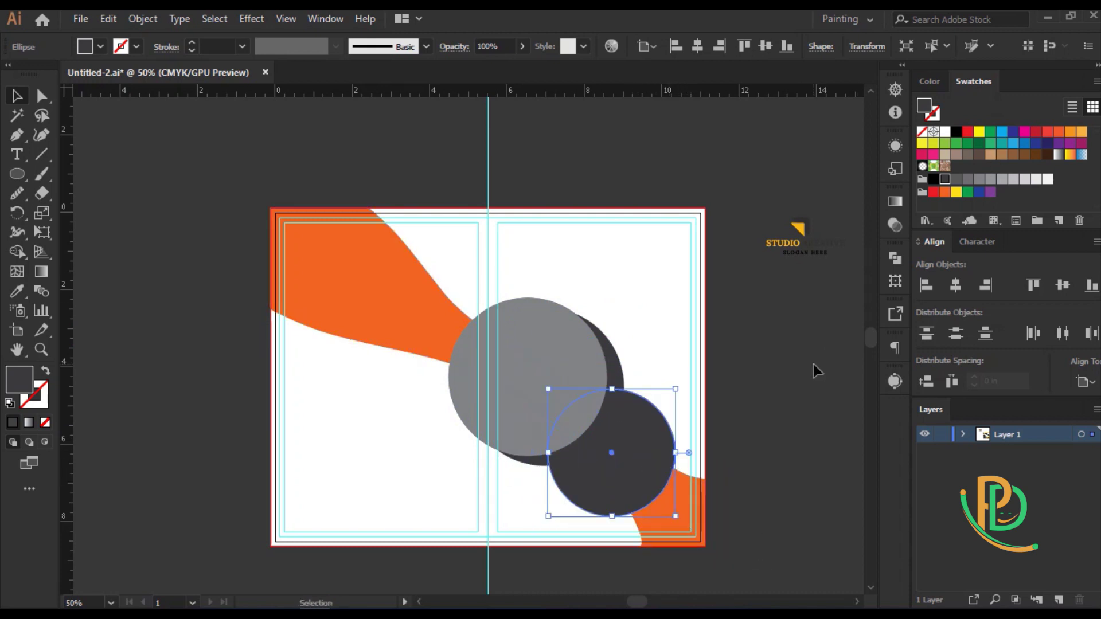
key(ctrl+shift+bracketright)
click(978, 180)
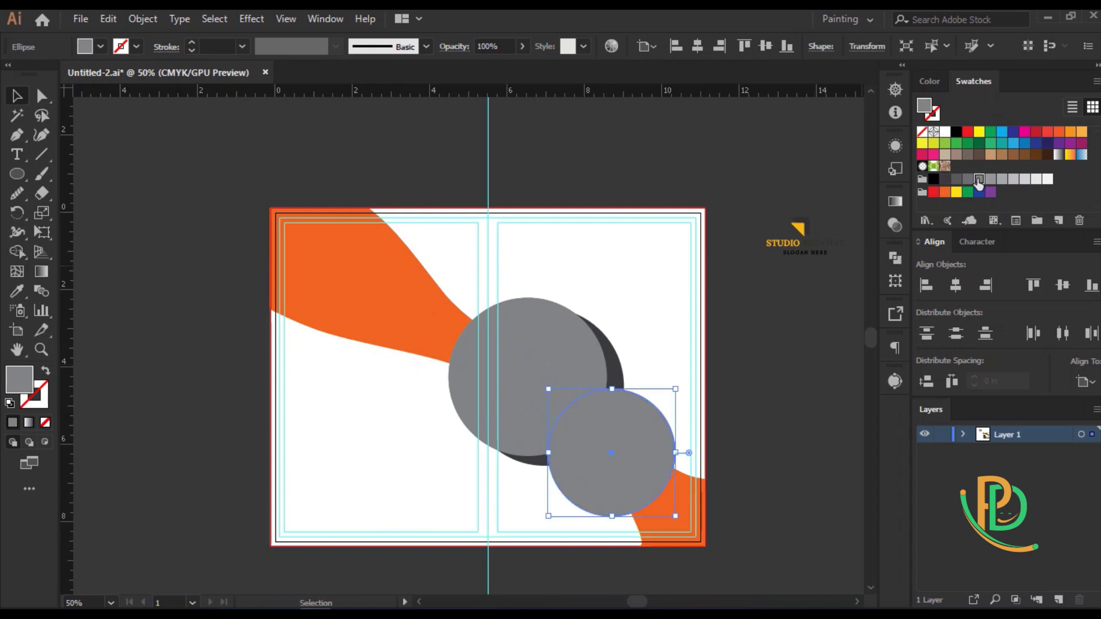
click(1001, 180)
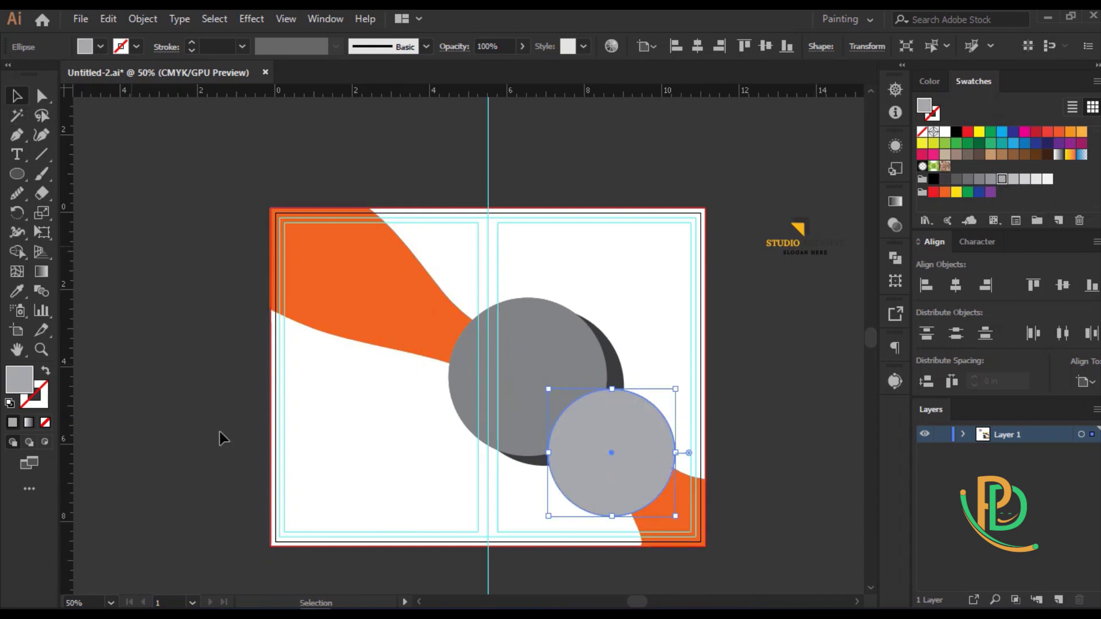
click(221, 481)
scroll(459, 447, up, 1)
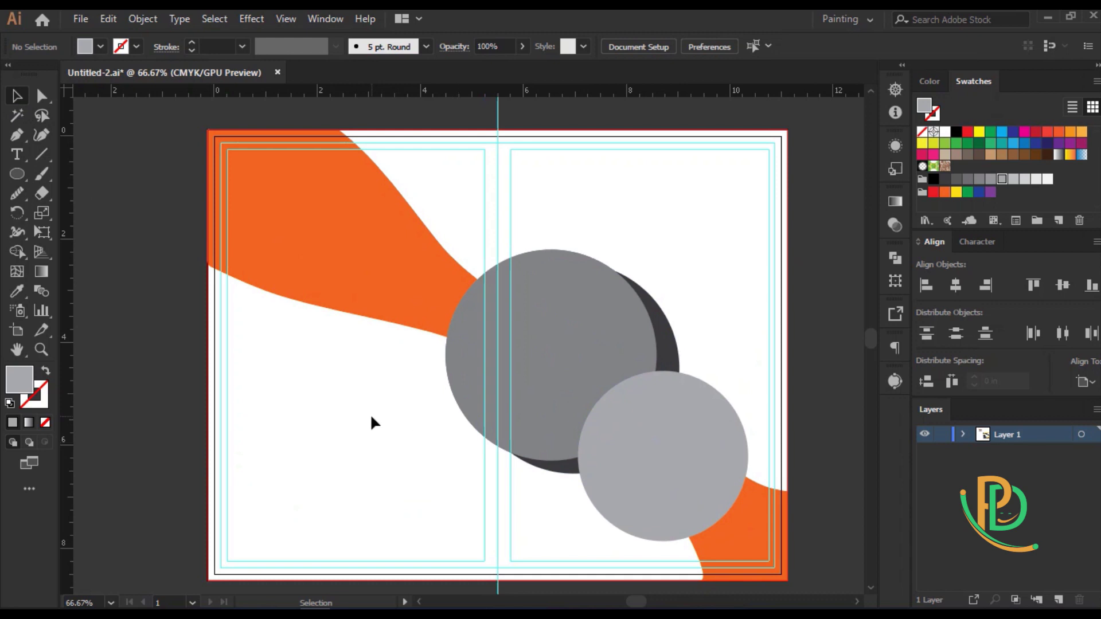
Start a new orange path from the page's left edge, curving along the swoosh to the grey circle
click(356, 256)
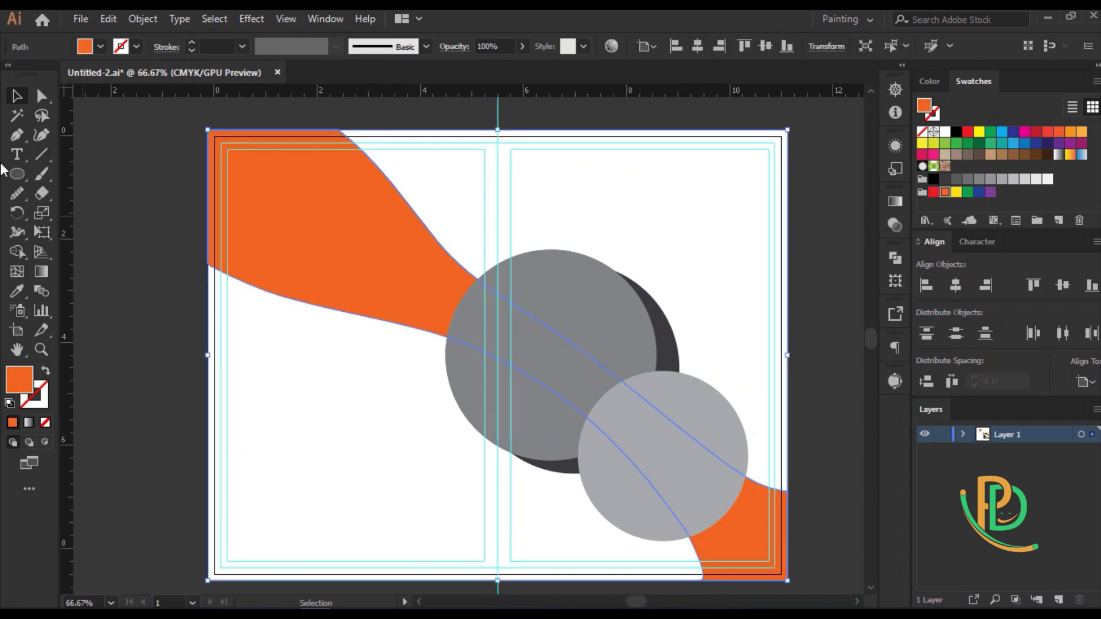
click(16, 138)
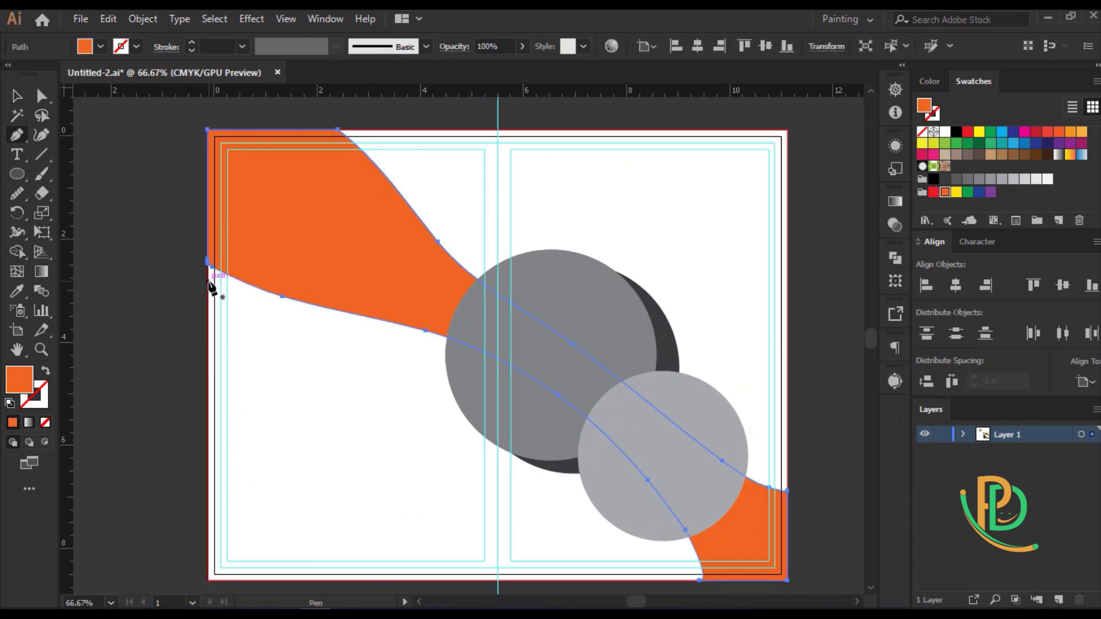
click(209, 276)
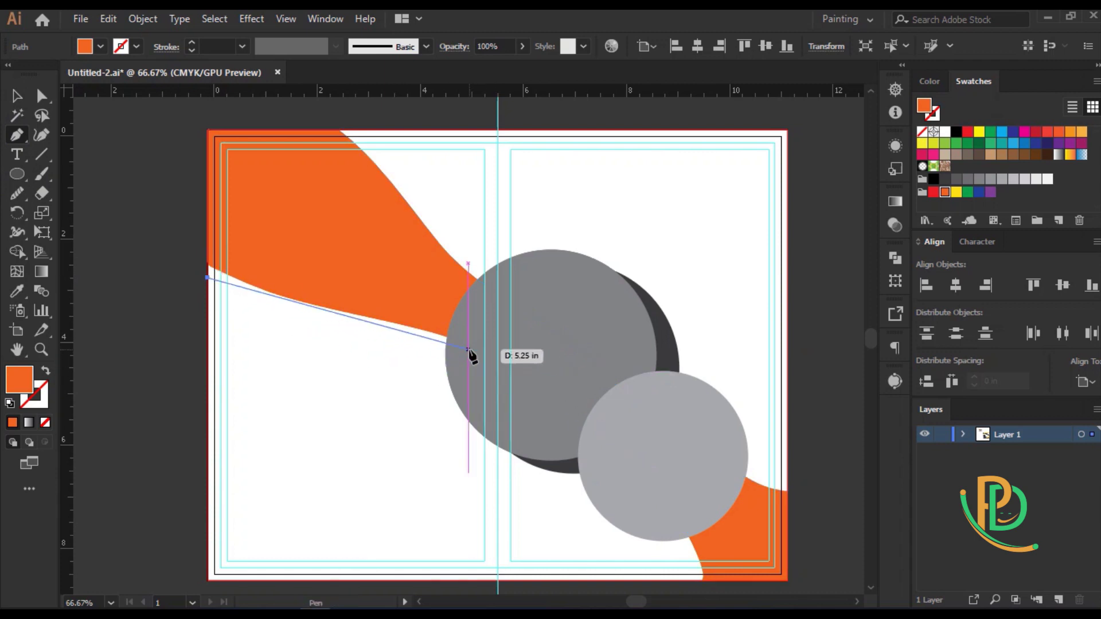
drag(468, 349, 641, 372)
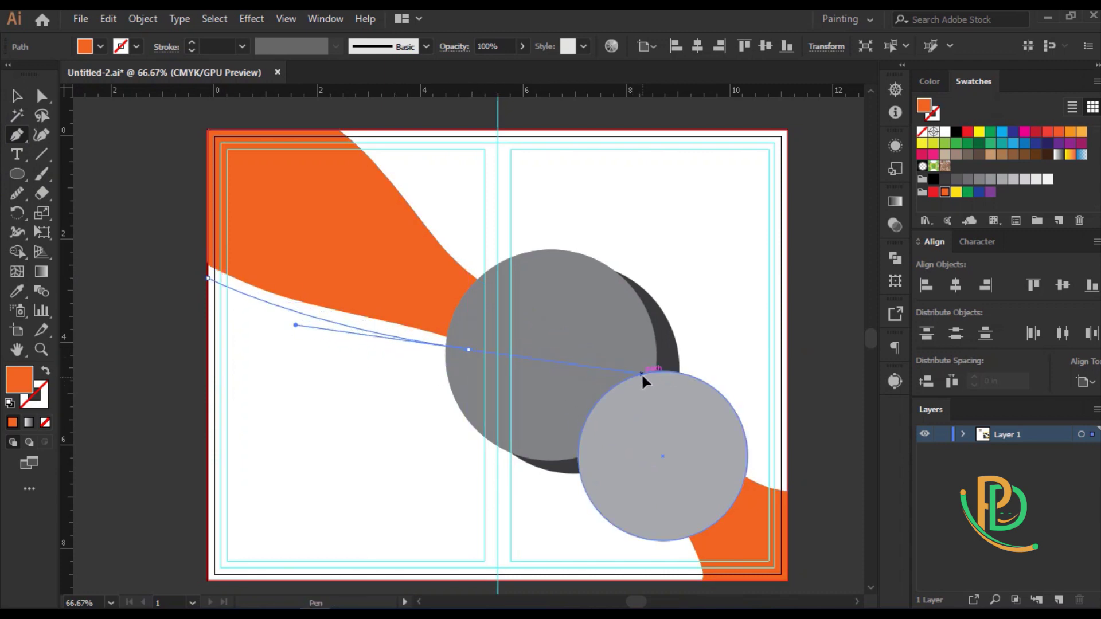
key(ctrl+z)
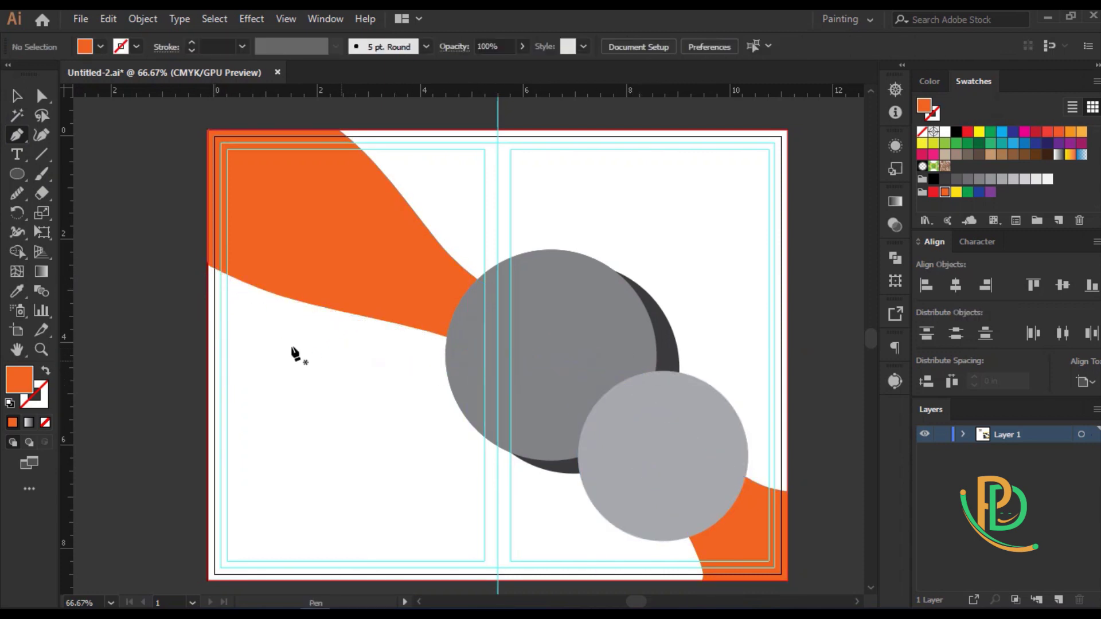
click(207, 278)
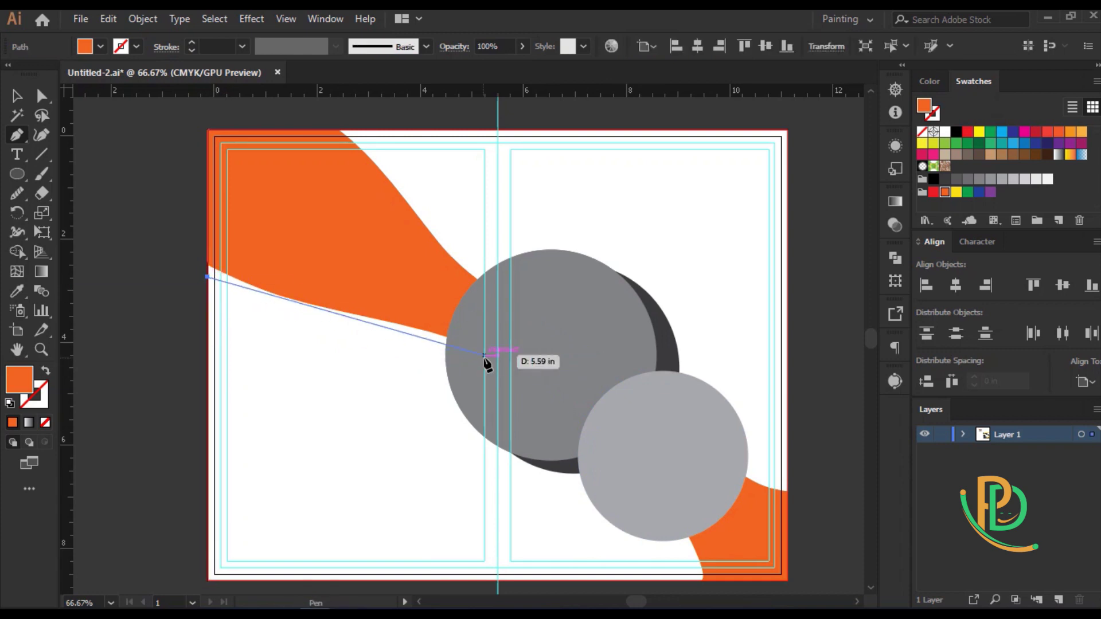
click(471, 350)
drag(269, 296, 365, 337)
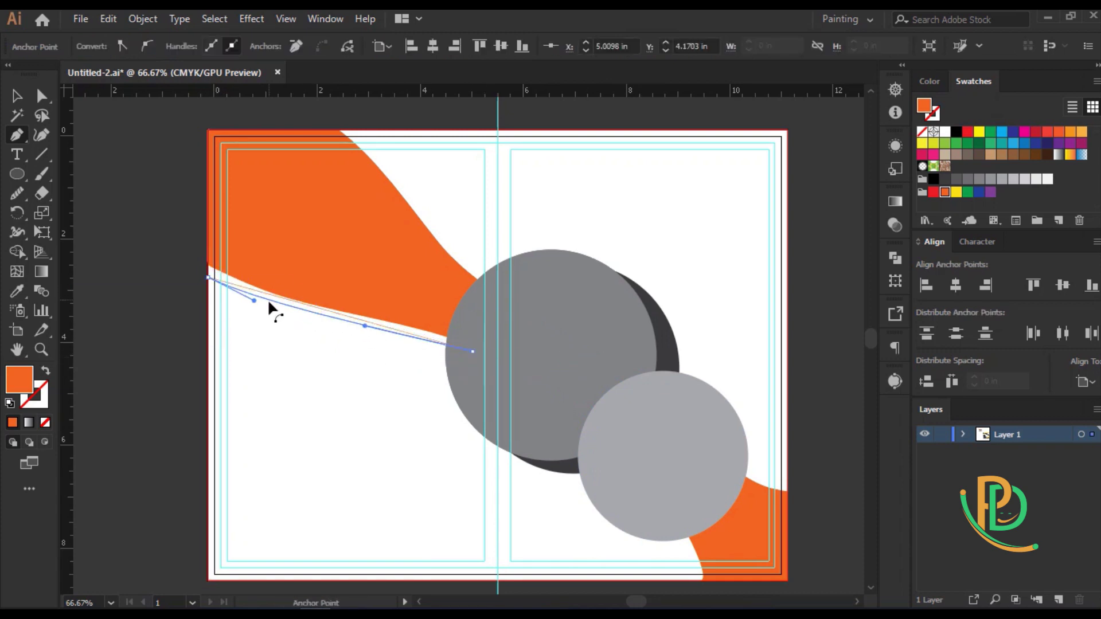
Finish the left orange shape with points extending past the page's left edge and close it
click(367, 316)
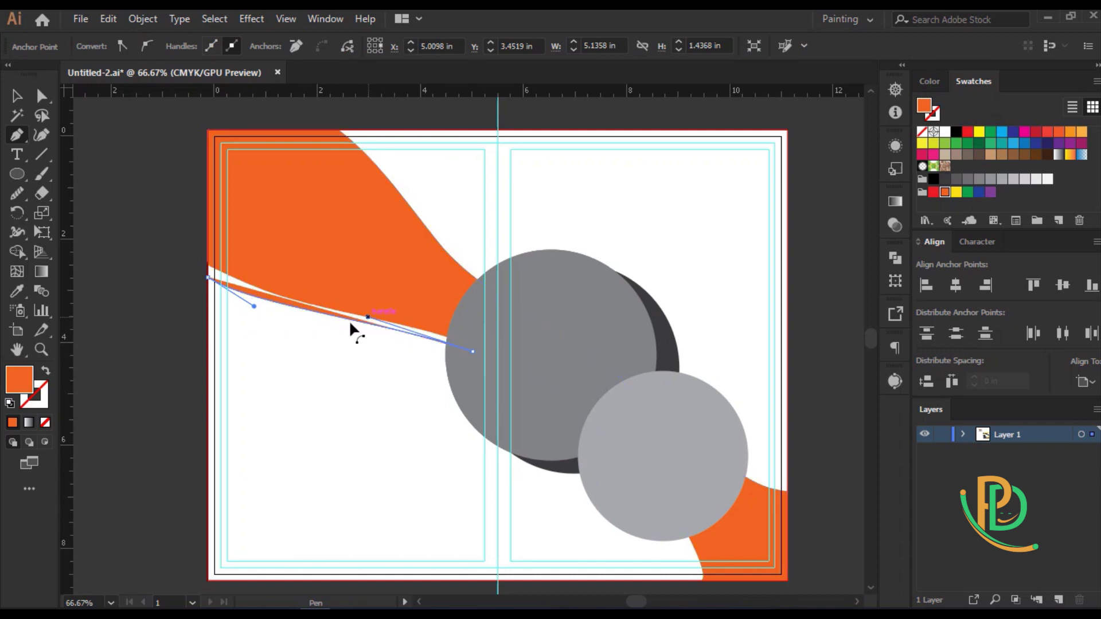
drag(254, 307, 254, 320)
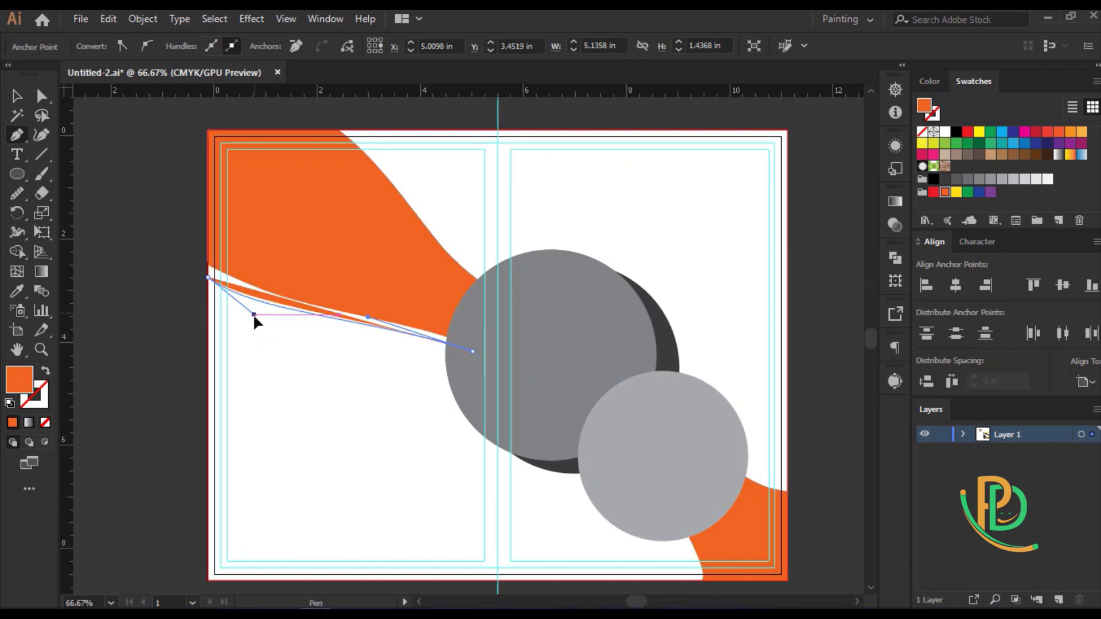
click(367, 316)
click(473, 351)
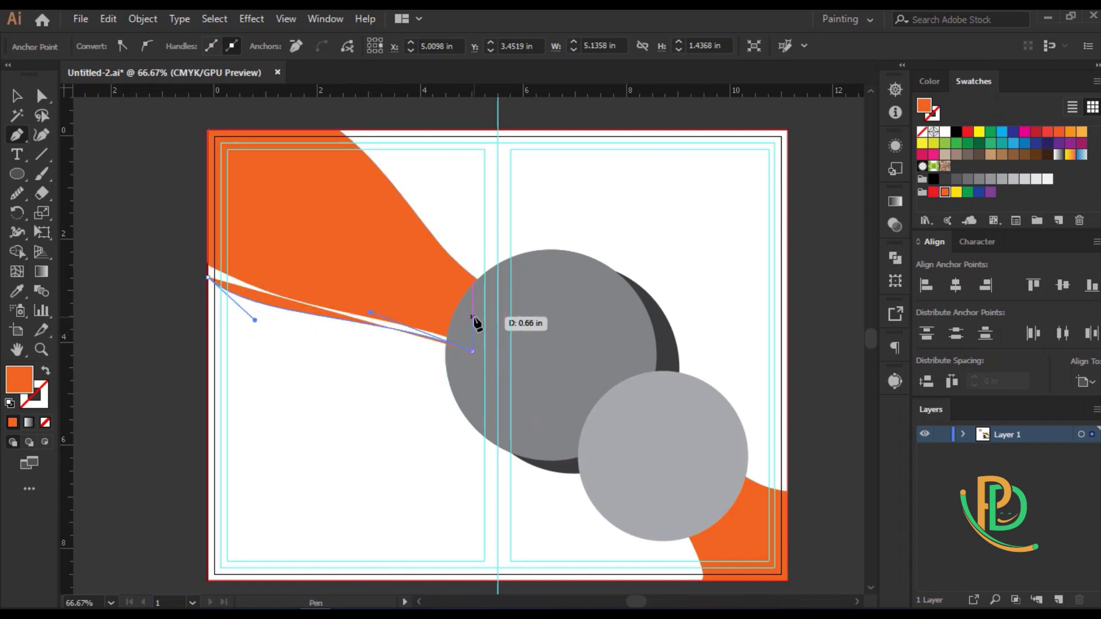
click(472, 318)
click(389, 278)
drag(269, 221, 207, 212)
click(172, 204)
click(207, 278)
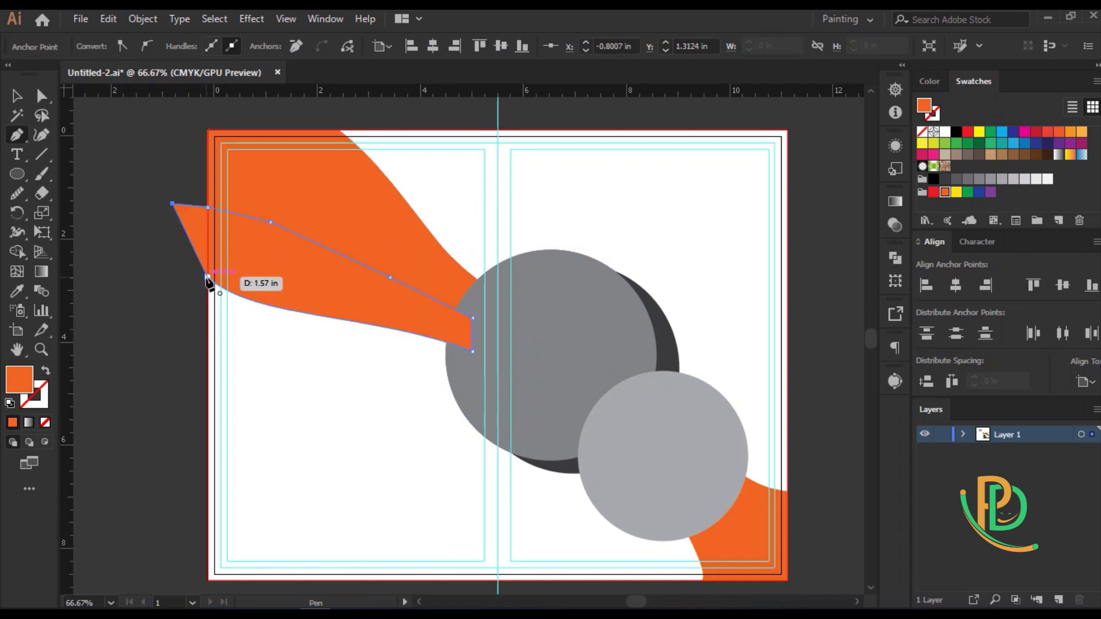
scroll(264, 332, up, 3)
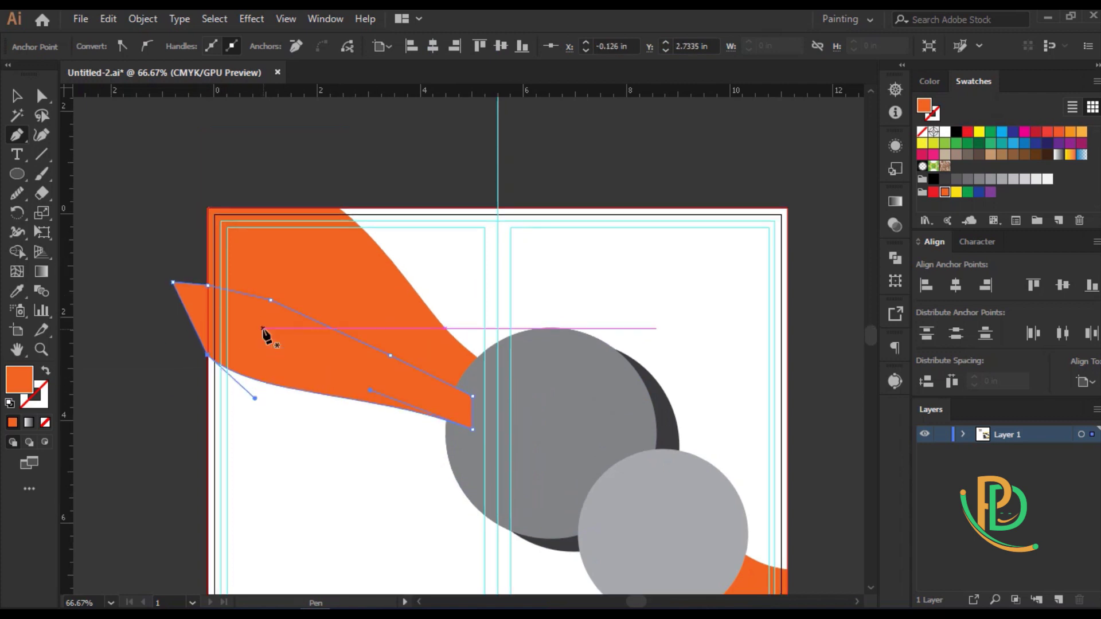
Draw a second closed orange shape from the grey circle extending above the page's top edge
click(492, 360)
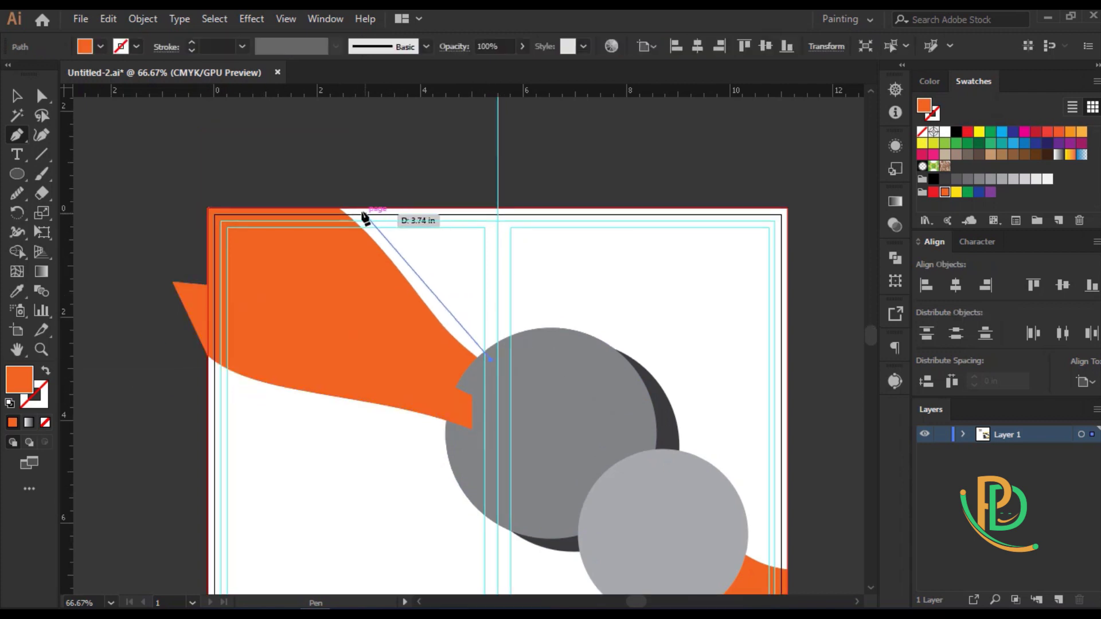
click(356, 207)
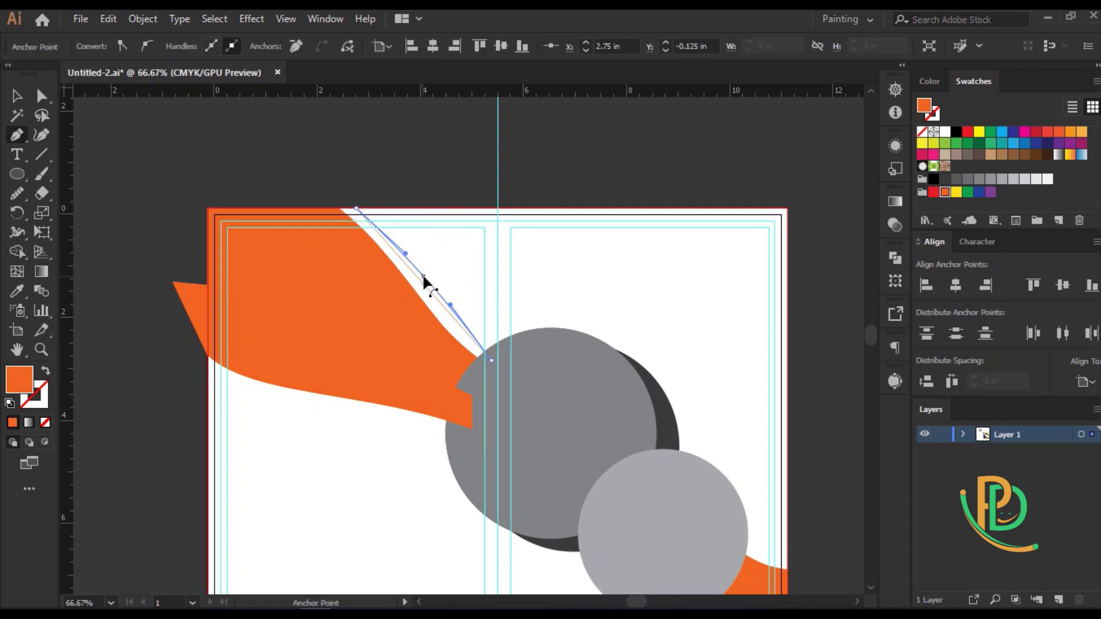
mouse_move(419, 279)
mouse_down()
mouse_move(401, 252)
mouse_move(392, 262)
mouse_up()
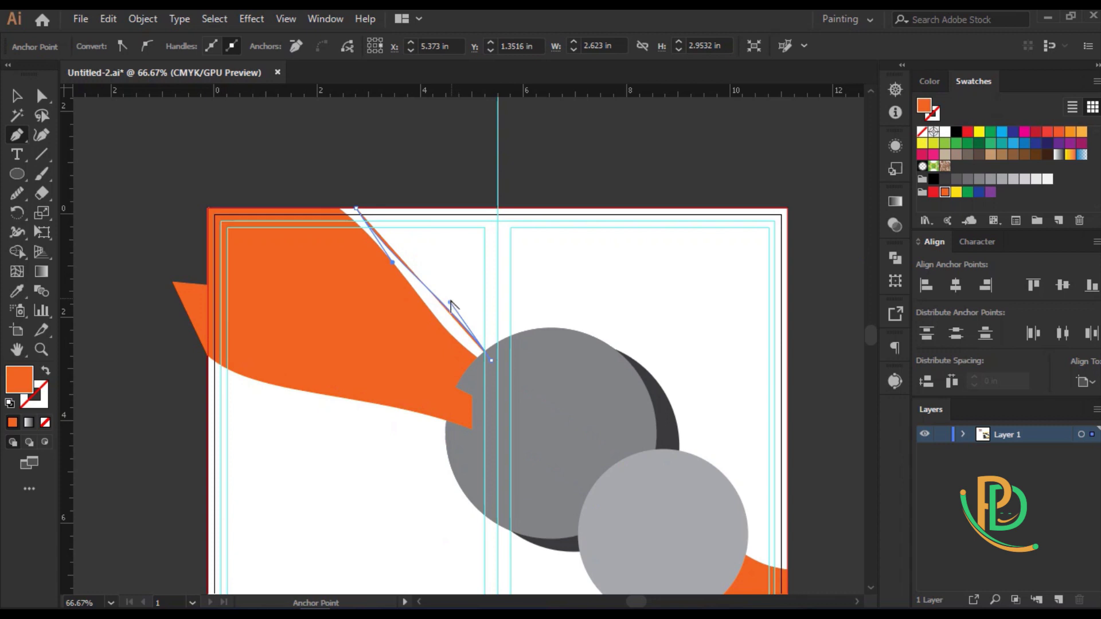
drag(450, 303, 461, 295)
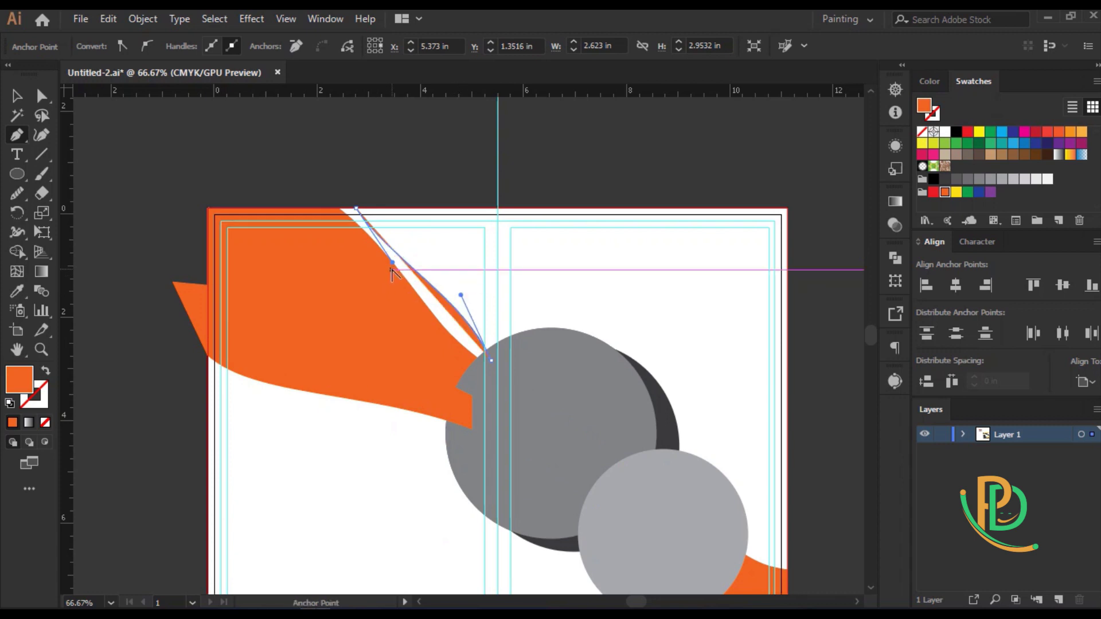
drag(392, 262, 391, 269)
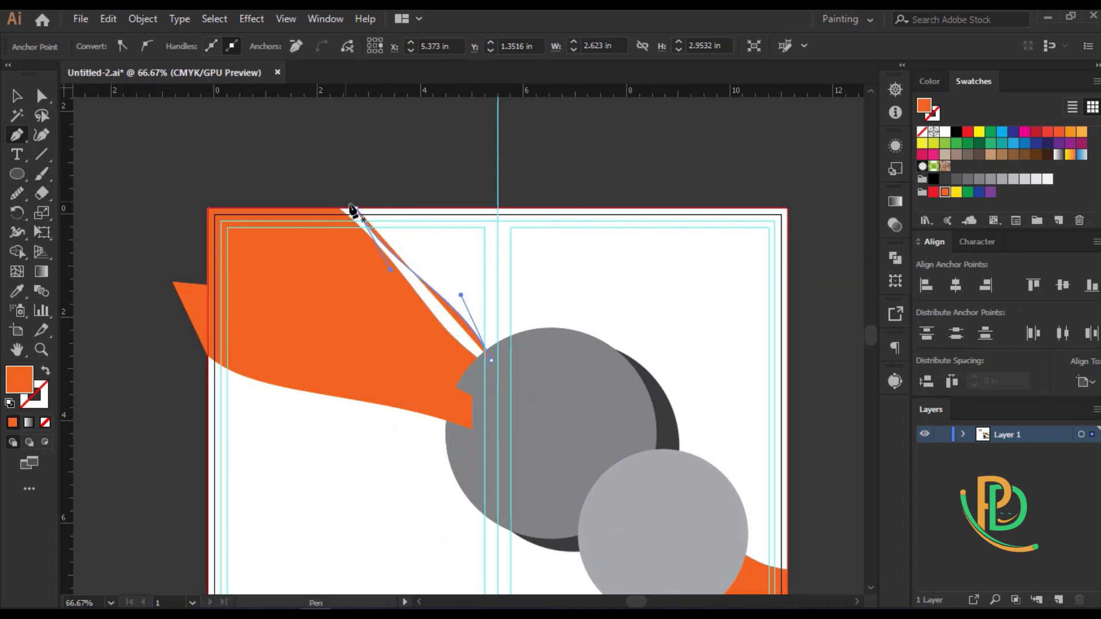
click(357, 209)
click(323, 192)
click(284, 191)
click(315, 249)
click(371, 329)
click(446, 368)
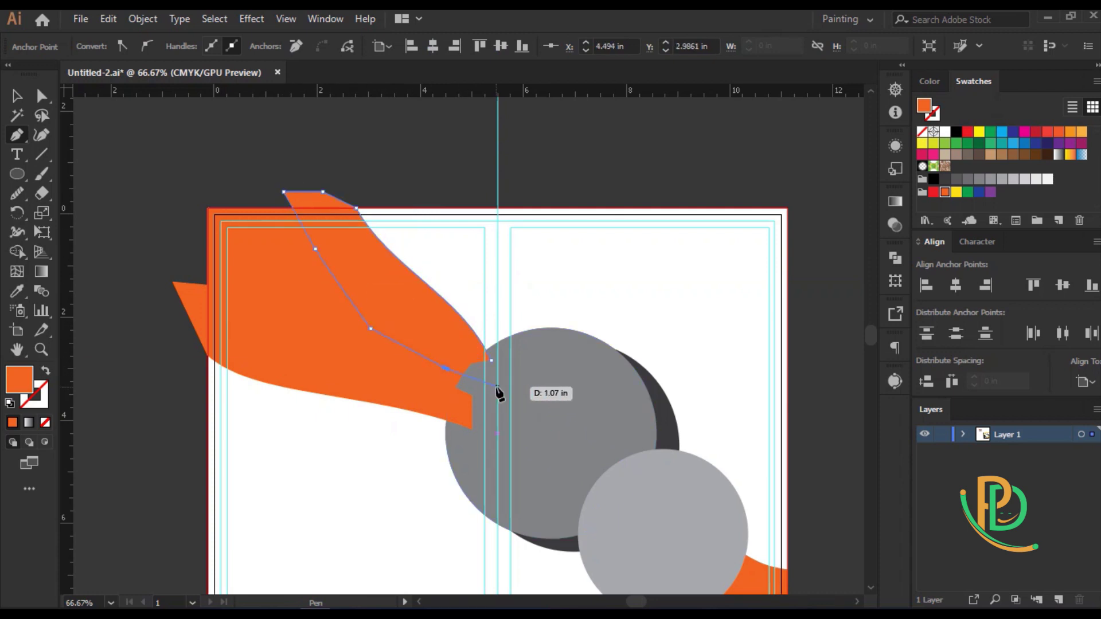
click(493, 363)
Select the new left orange shape and show its individual anchor points
click(17, 96)
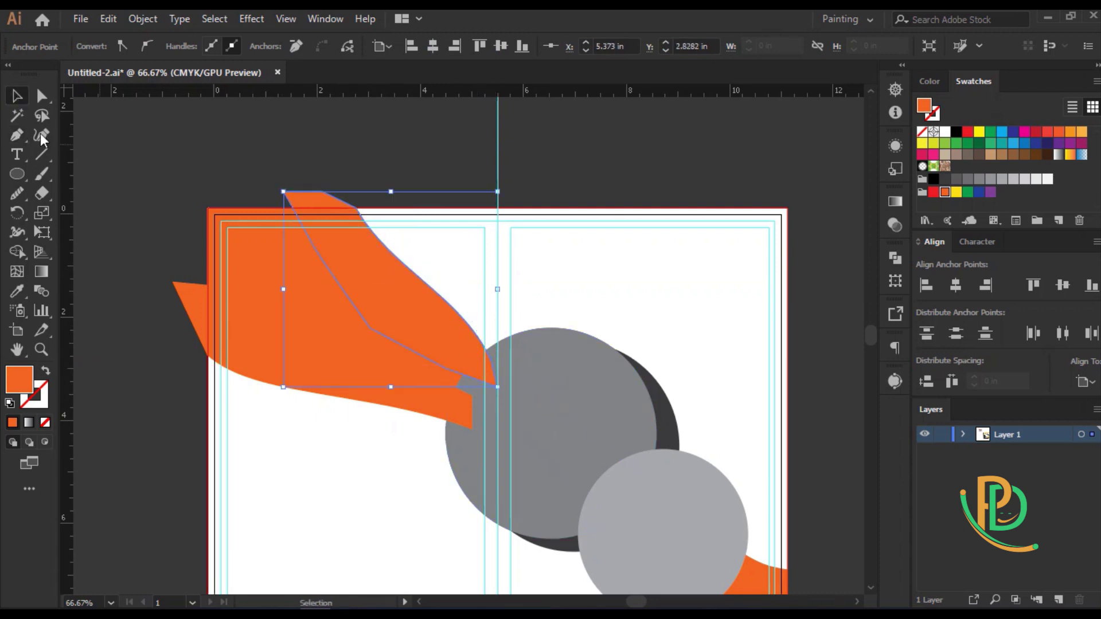
click(439, 406)
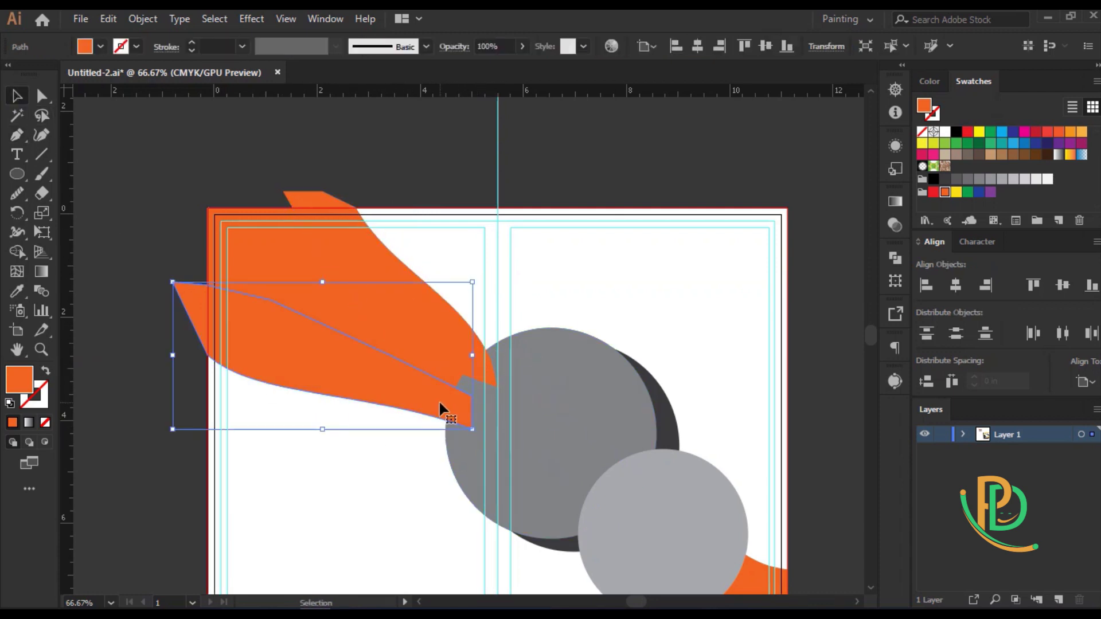
key(a)
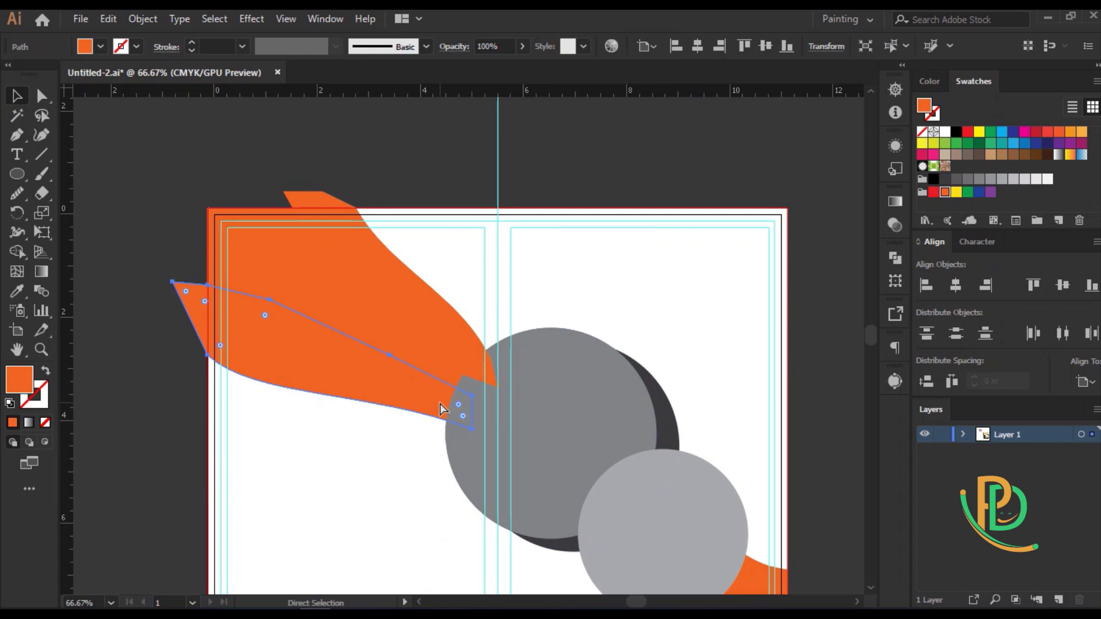
key(ctrl+shift+a)
scroll(439, 403, down, 5)
Draw a large circle at the lower-left page corner and eyedropper the big grey circle's fill onto it
click(17, 174)
drag(229, 381, 377, 579)
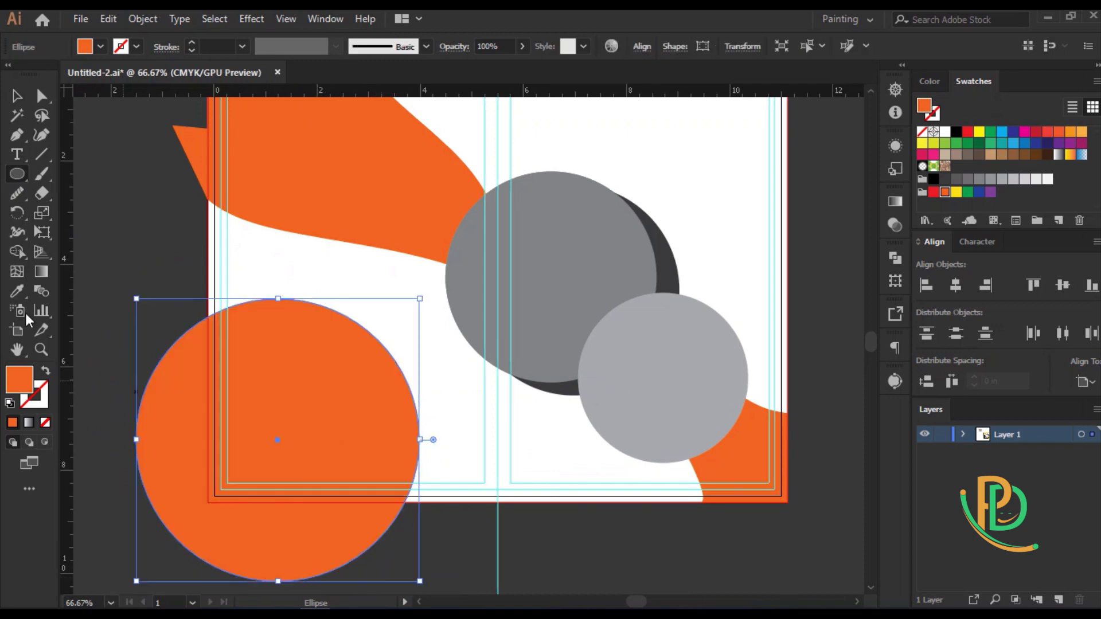
click(22, 294)
click(654, 278)
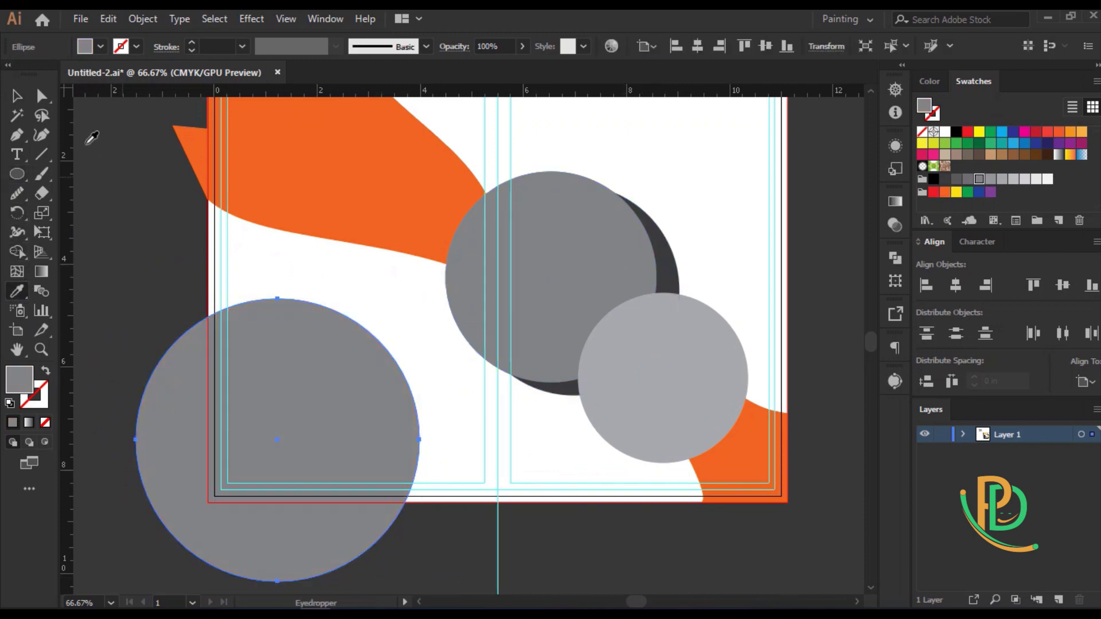
key(v)
click(86, 211)
Draw a closed grey sliver along the swoosh's lower edge at the left page side
scroll(292, 237, up, 1)
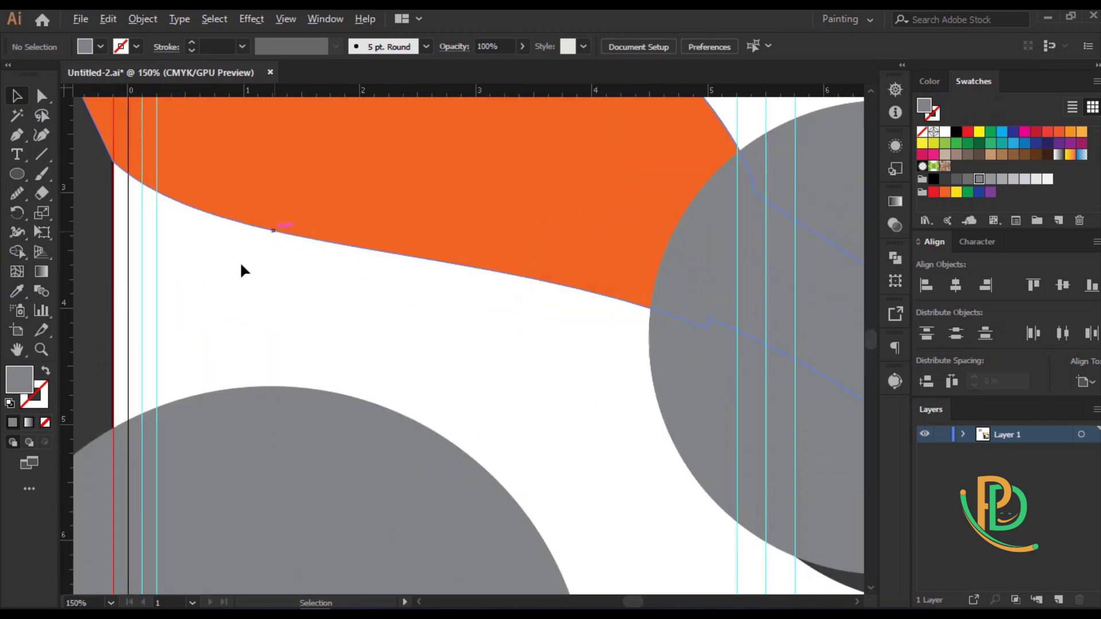
scroll(241, 265, up, 1)
click(16, 135)
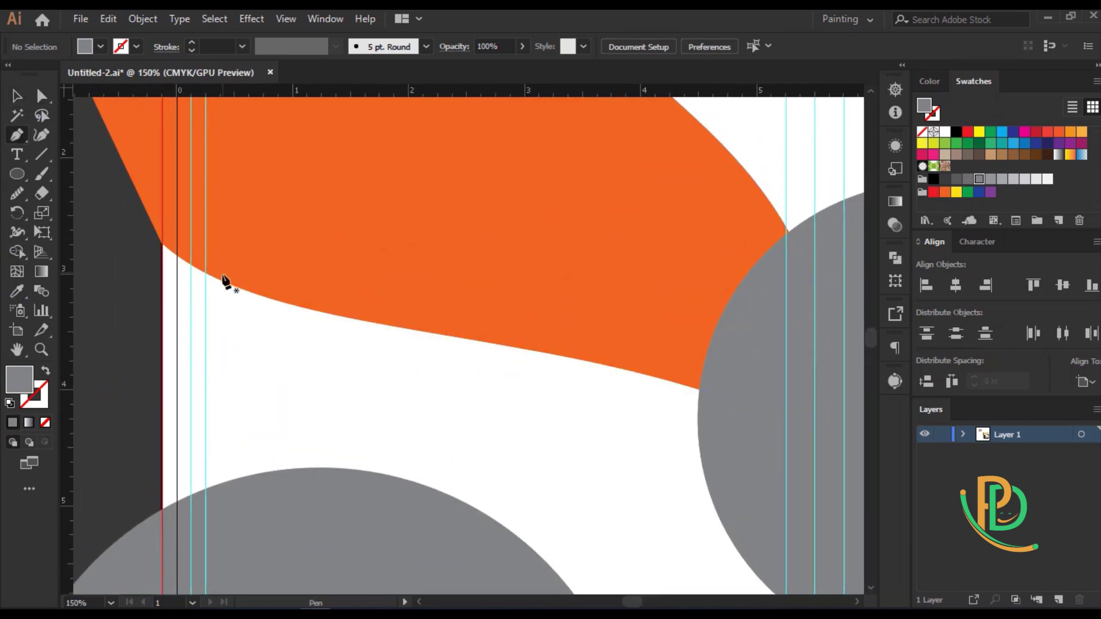
click(161, 248)
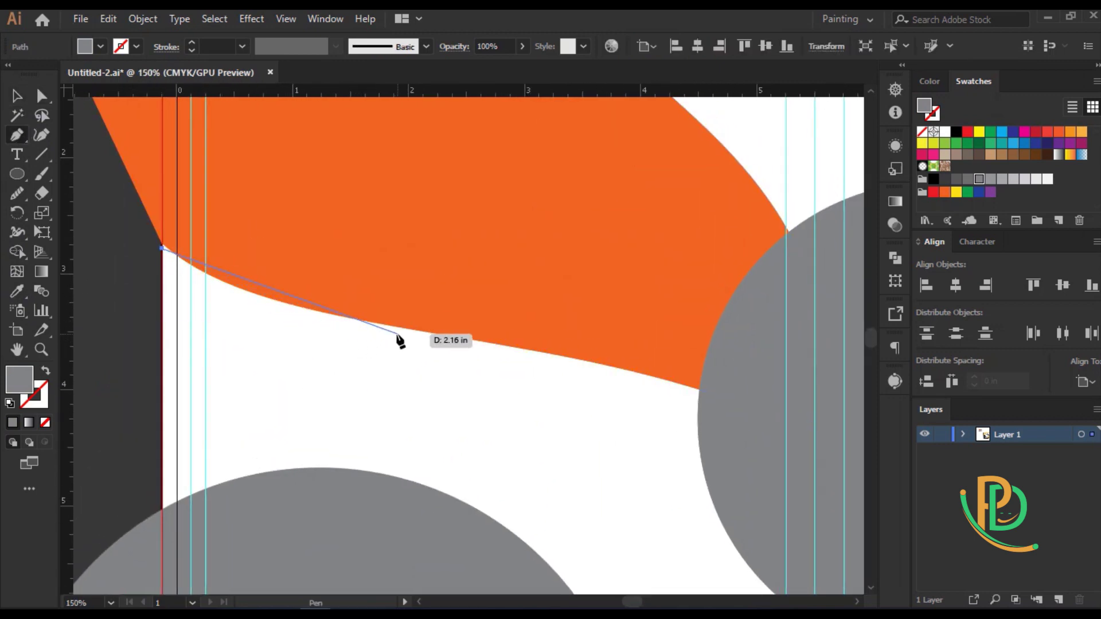
mouse_move(397, 331)
mouse_down()
mouse_move(246, 308)
mouse_move(242, 292)
mouse_up()
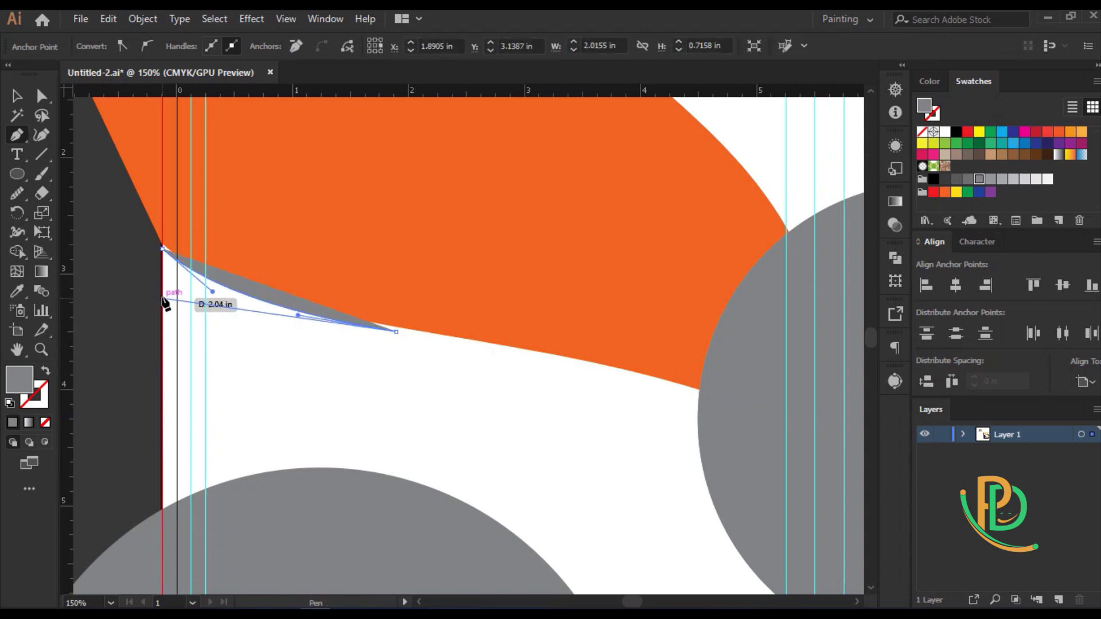
mouse_move(162, 290)
mouse_down()
mouse_move(256, 313)
mouse_move(204, 321)
mouse_up()
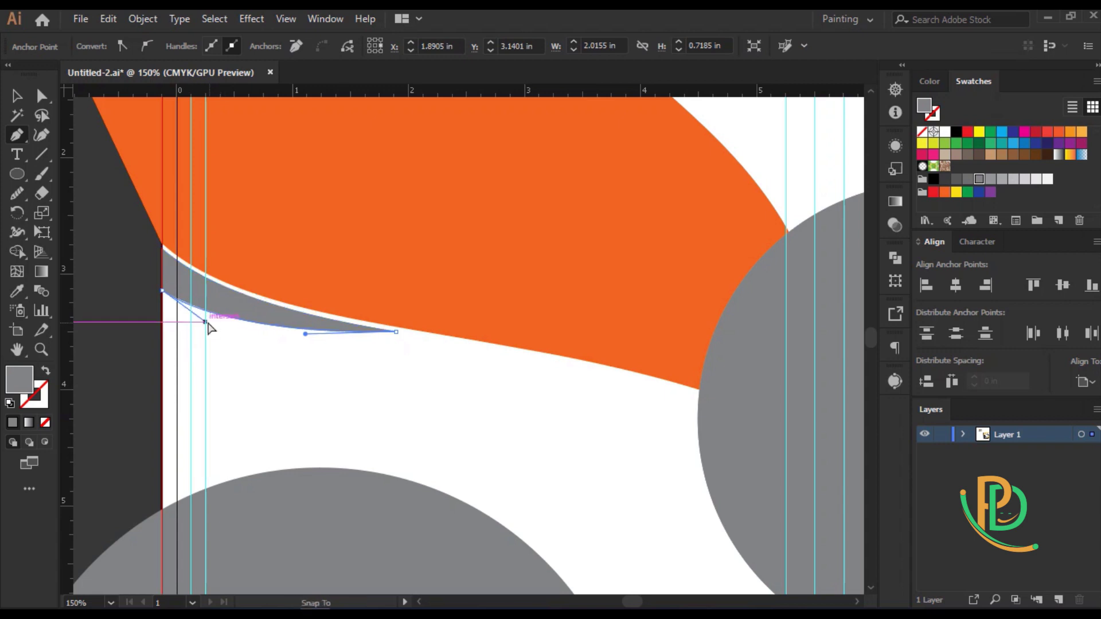
click(162, 249)
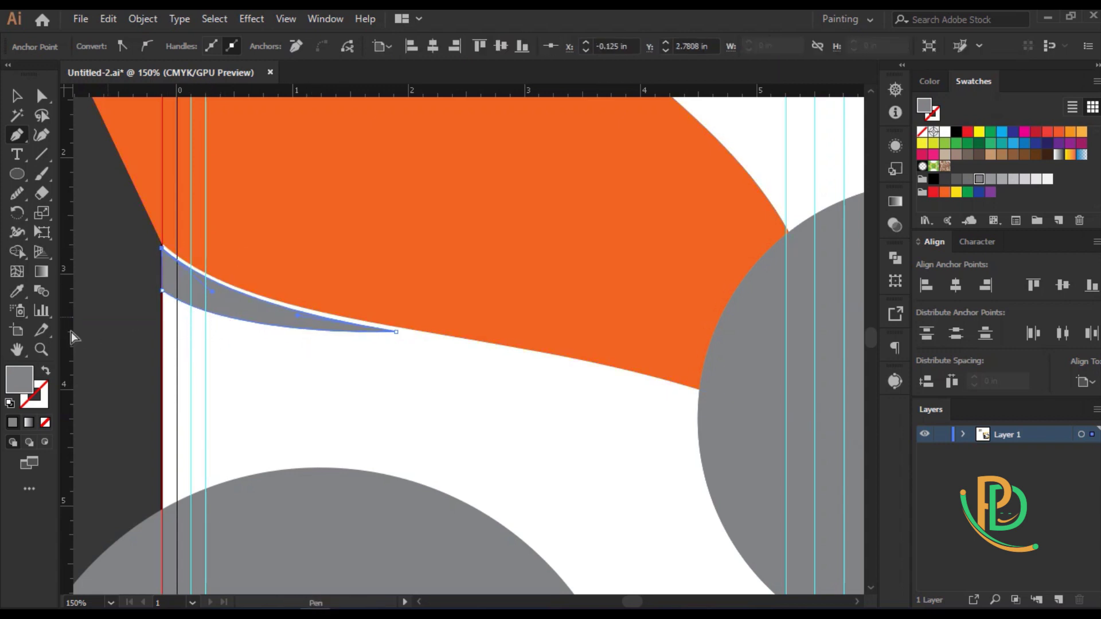
click(24, 99)
click(295, 304)
Pull the sliver's tip and top curve handles so it hugs the white band
scroll(294, 299, up, 3)
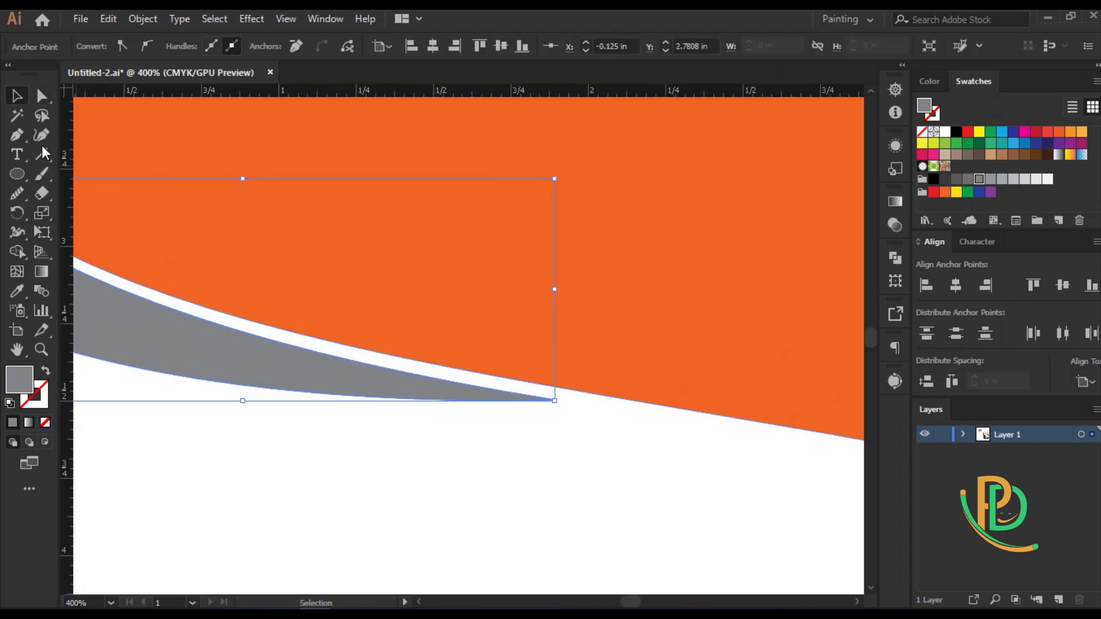
key(a)
click(553, 399)
drag(552, 399, 313, 406)
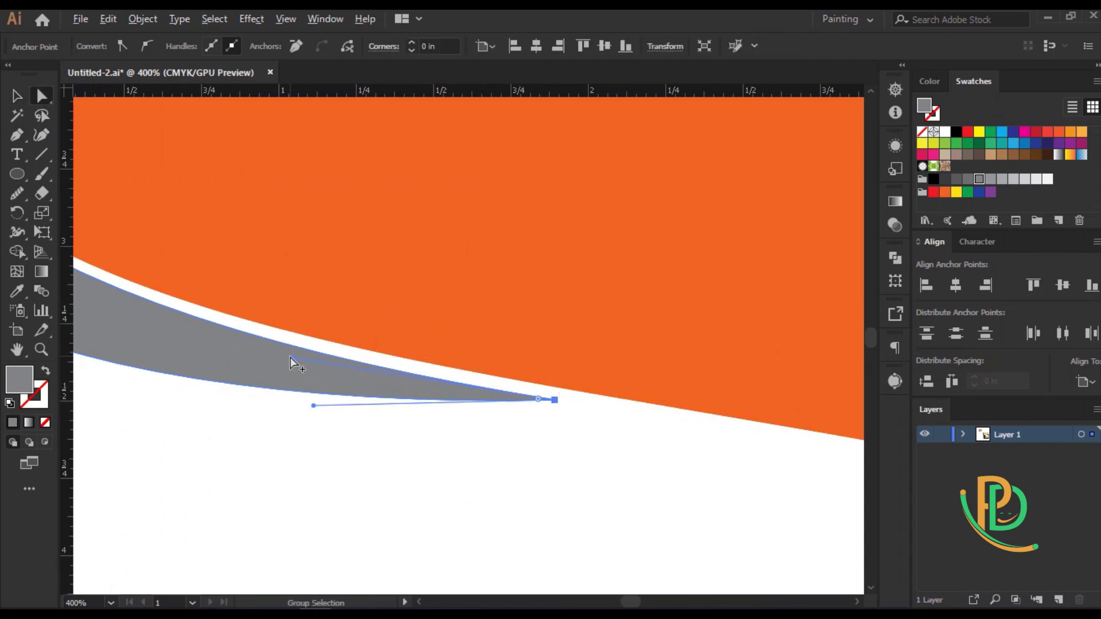
drag(293, 359, 277, 355)
scroll(278, 356, down, 3)
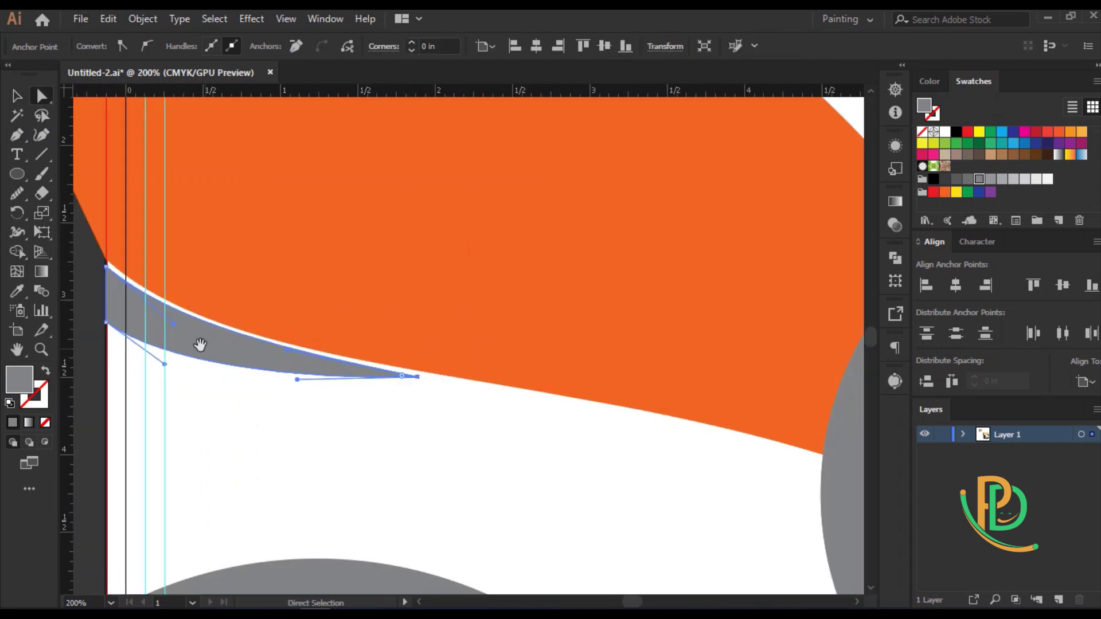
mouse_move(199, 344)
mouse_down()
mouse_move(302, 374)
mouse_move(334, 361)
mouse_up()
Fine-tune the grey sliver's upper curve into a smooth taper and deselect it
scroll(306, 371, up, 3)
scroll(305, 361, down, 1)
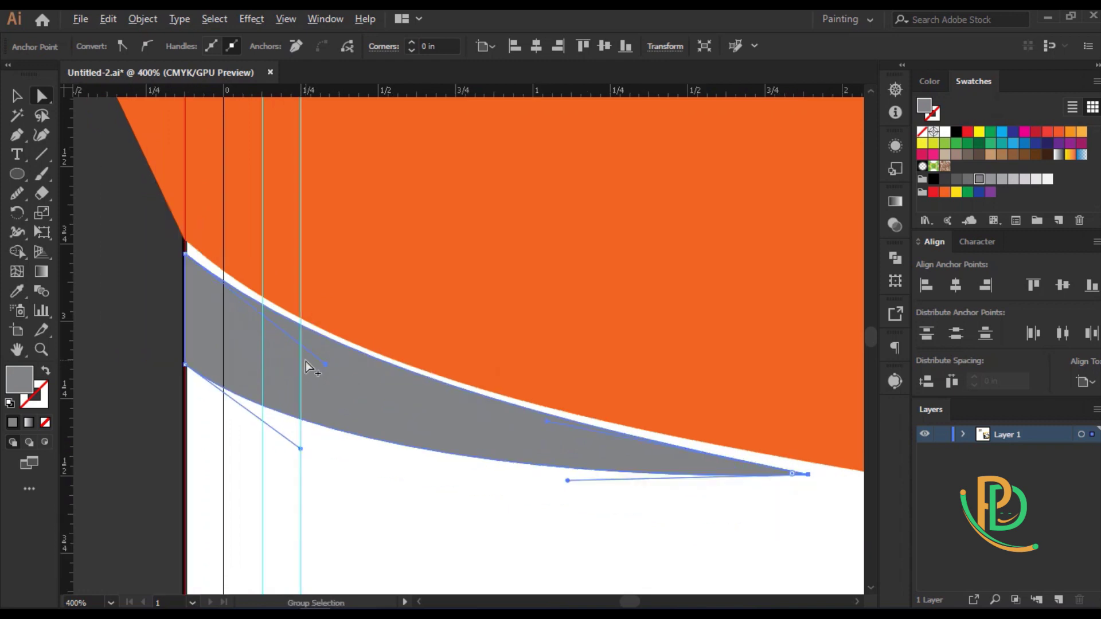
scroll(305, 361, down, 1)
scroll(567, 448, up, 1)
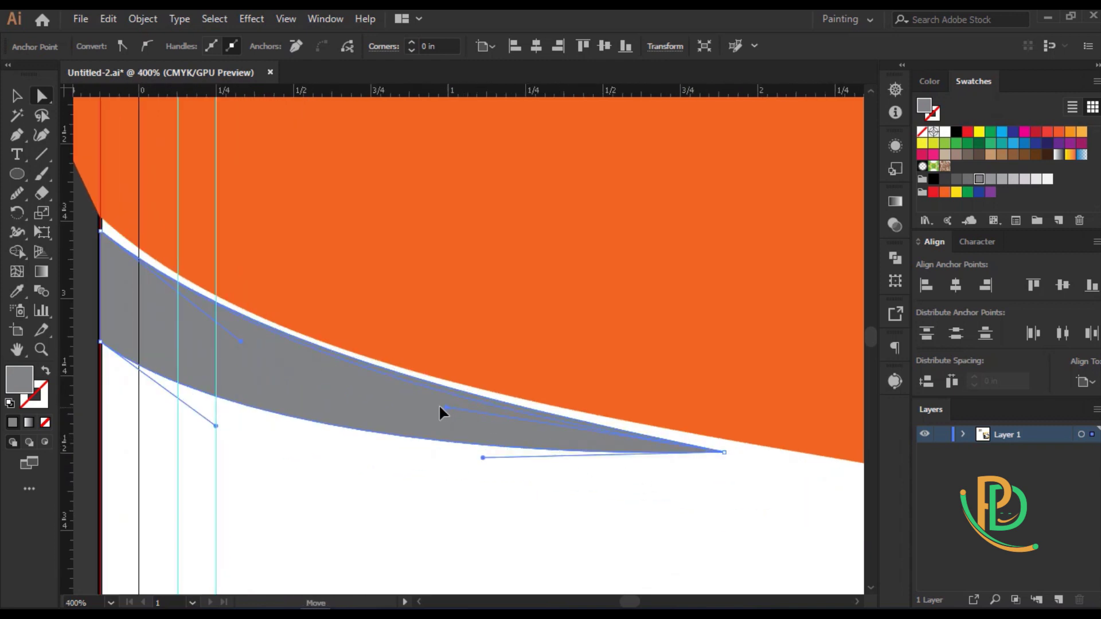
drag(383, 389, 376, 380)
scroll(427, 412, down, 1)
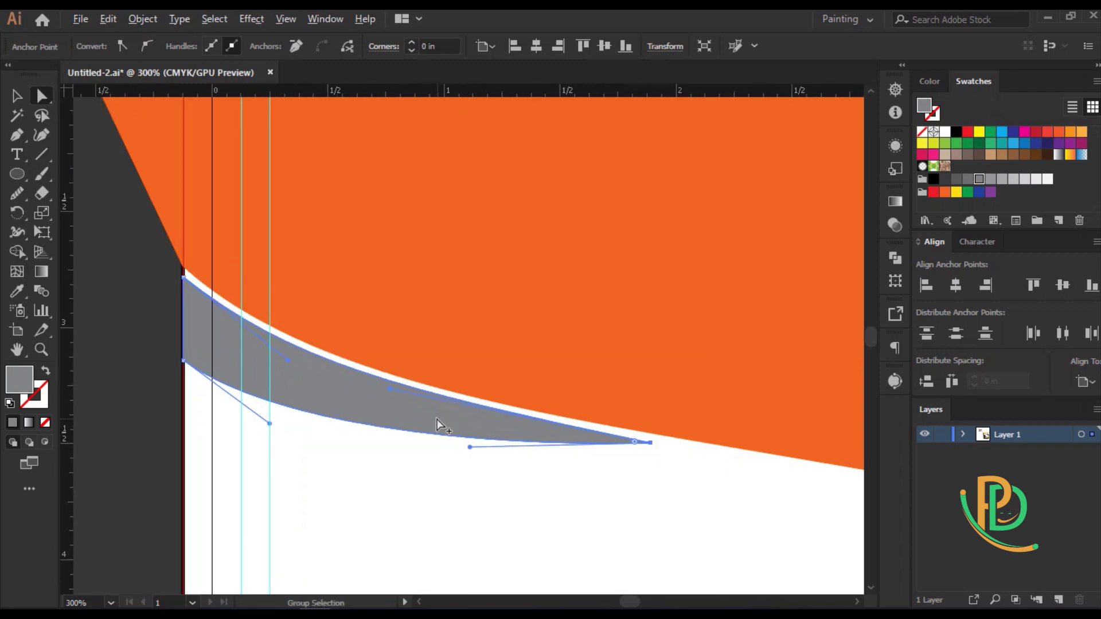
scroll(428, 413, down, 1)
click(16, 97)
click(172, 327)
scroll(226, 410, down, 1)
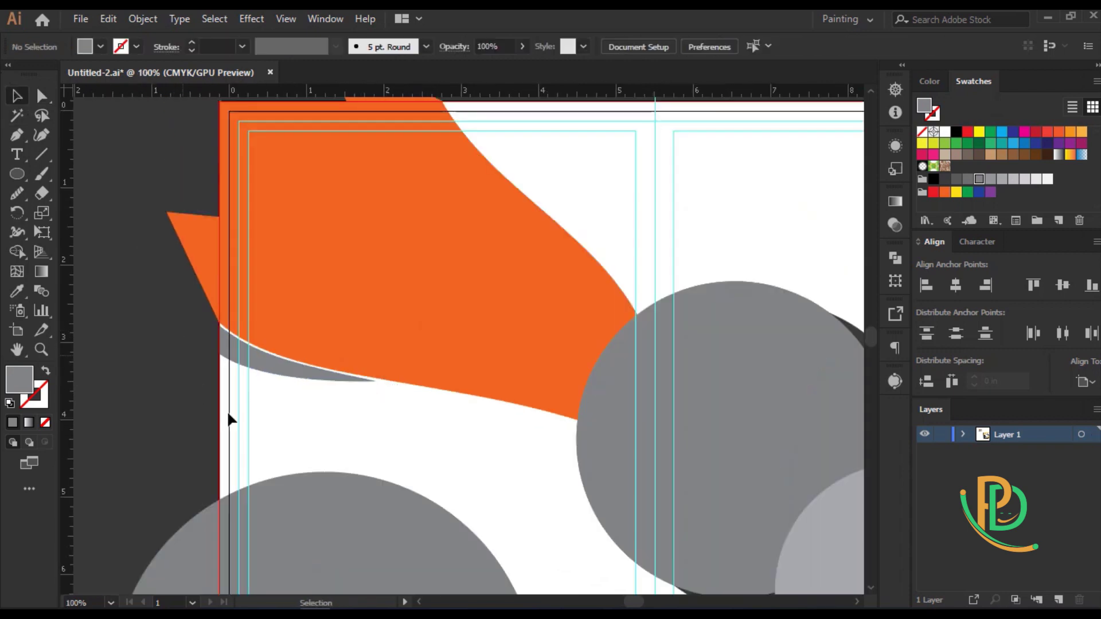
scroll(260, 388, up, 1)
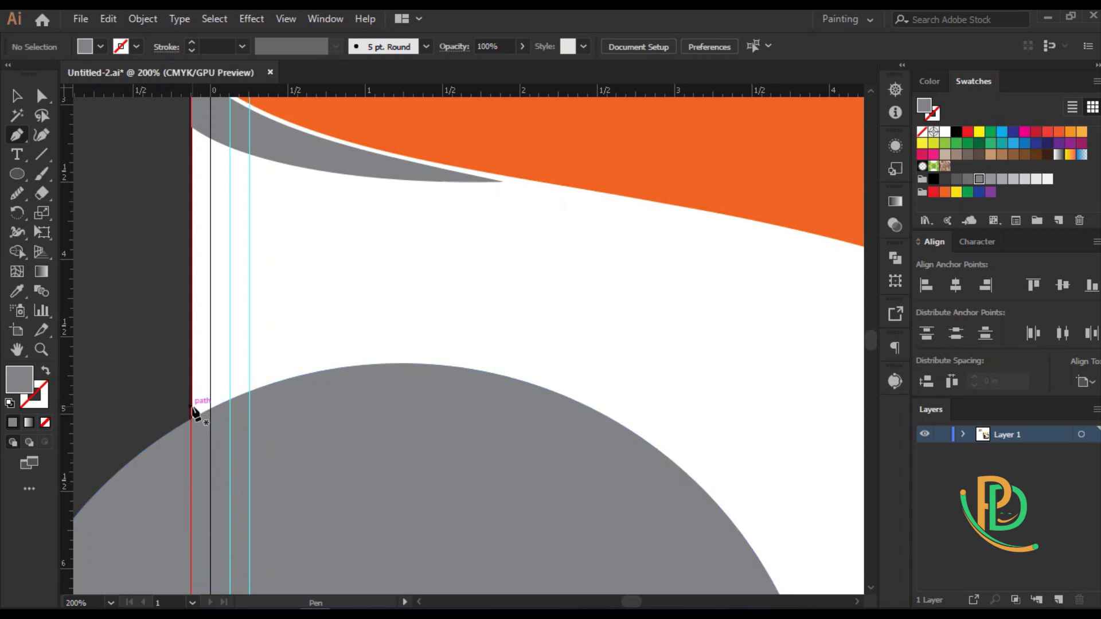
Draw a thin grey crescent arching over the lower-left circle, nudging its lower-left point down
click(192, 407)
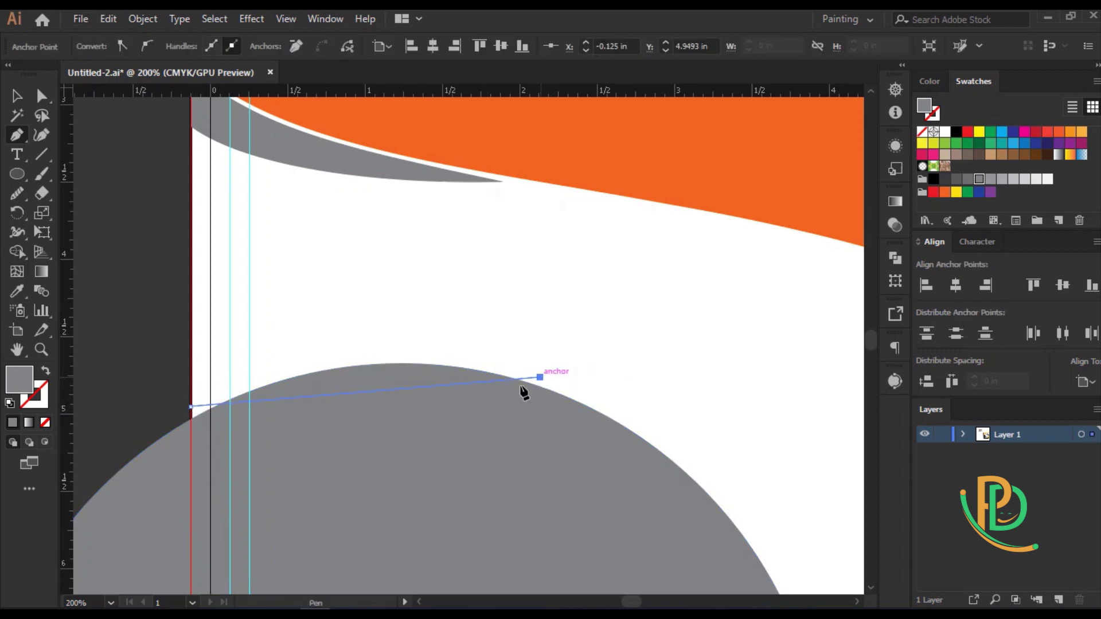
click(539, 377)
drag(344, 400, 342, 360)
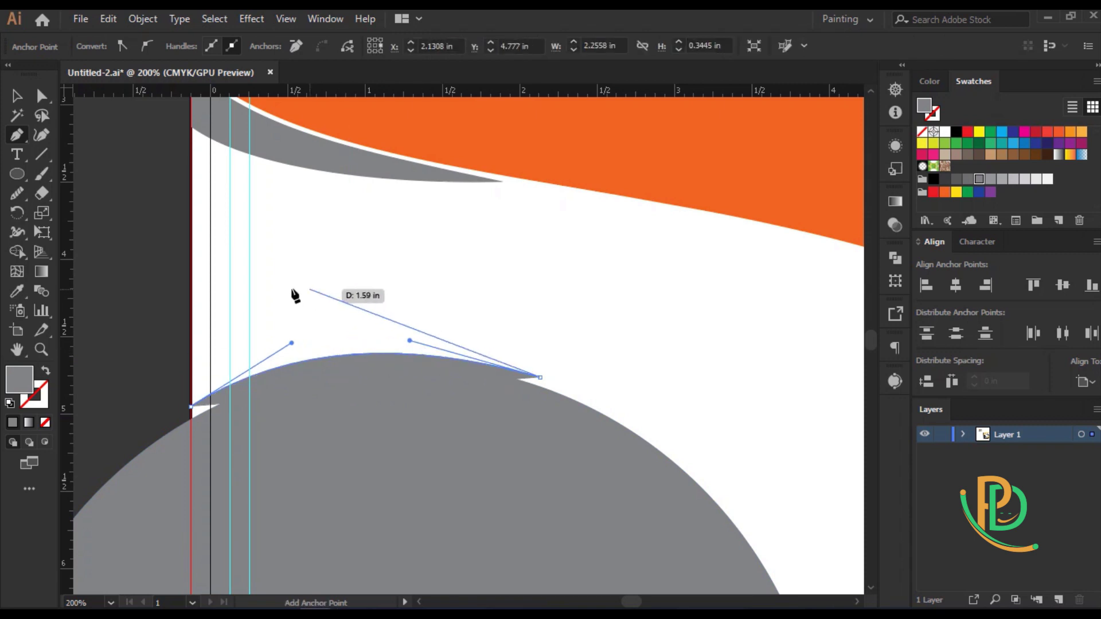
click(191, 335)
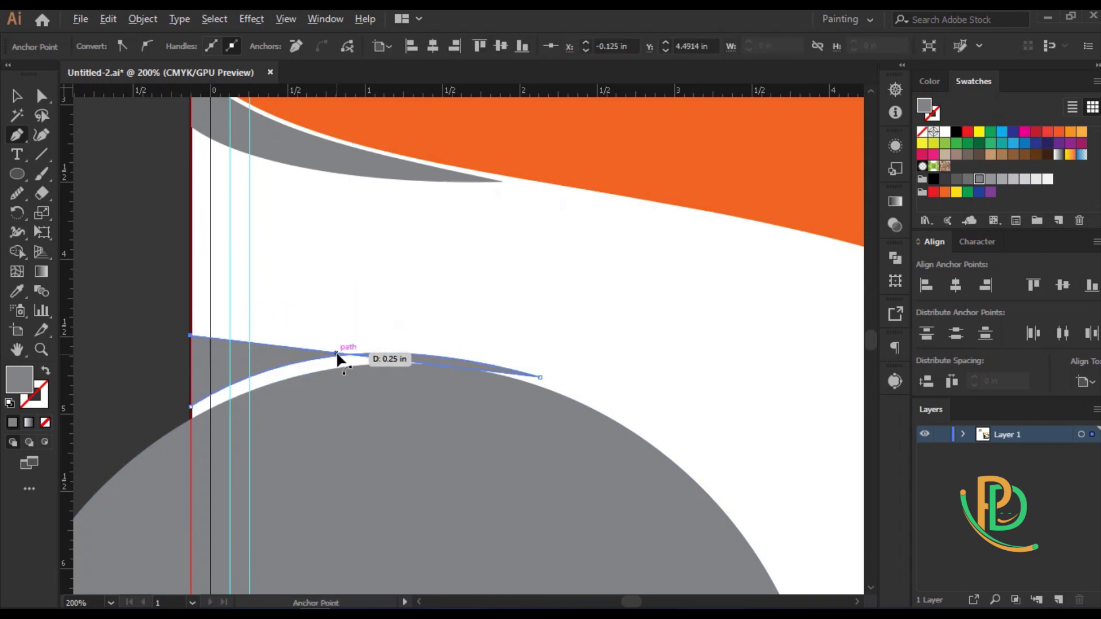
drag(338, 354, 348, 315)
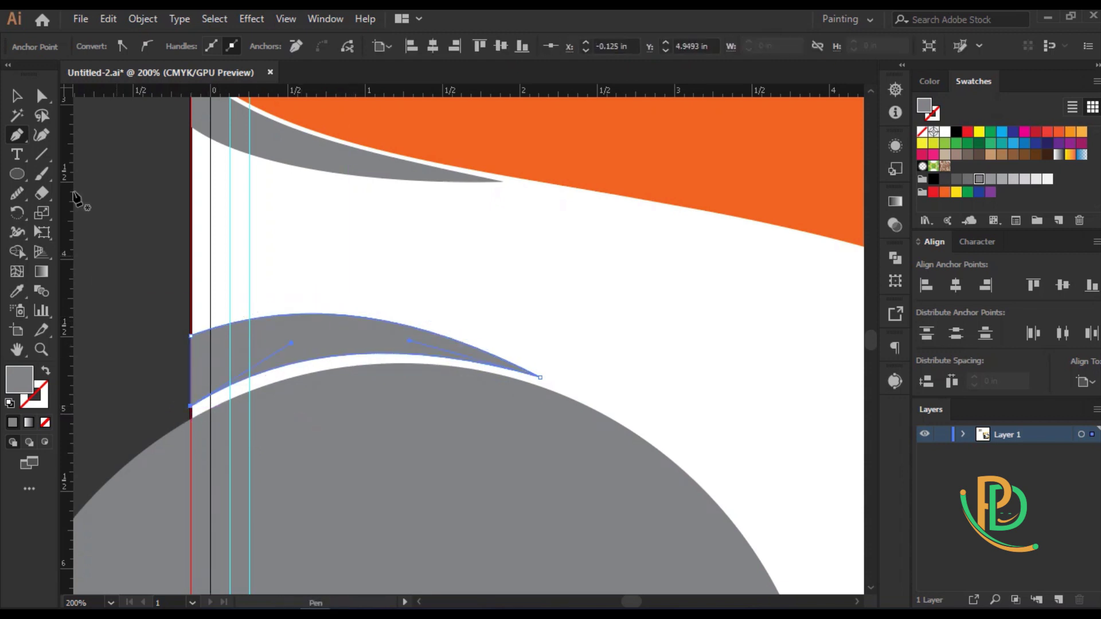
click(17, 96)
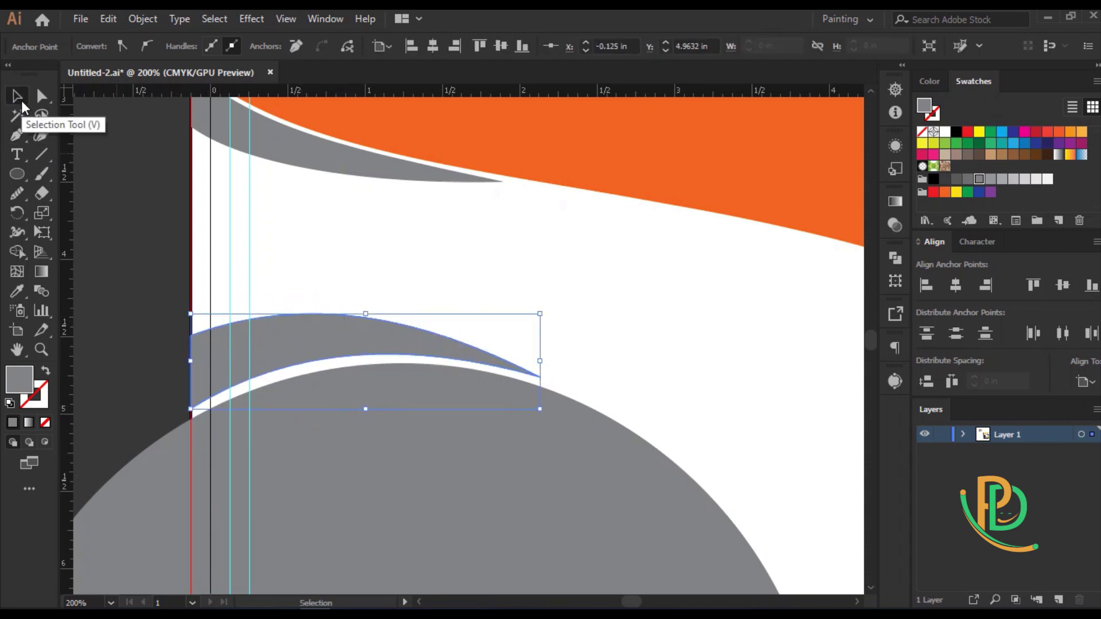
key(Down)
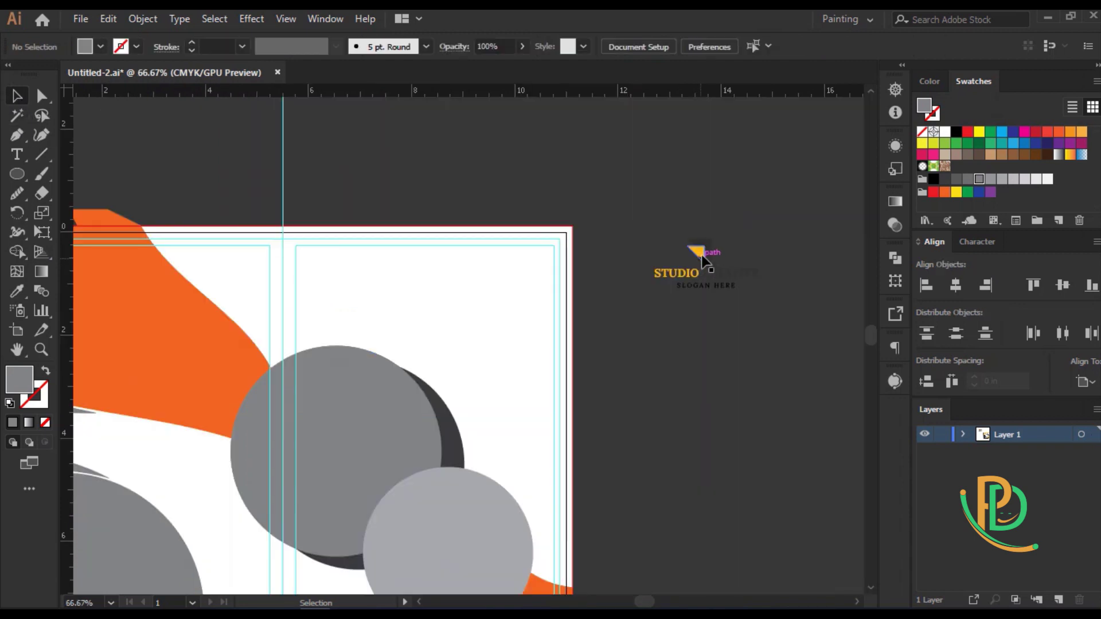
Group the STUDIO AREATIVE logo parts and scale them into the artboard's top-right corner
drag(698, 247, 524, 272)
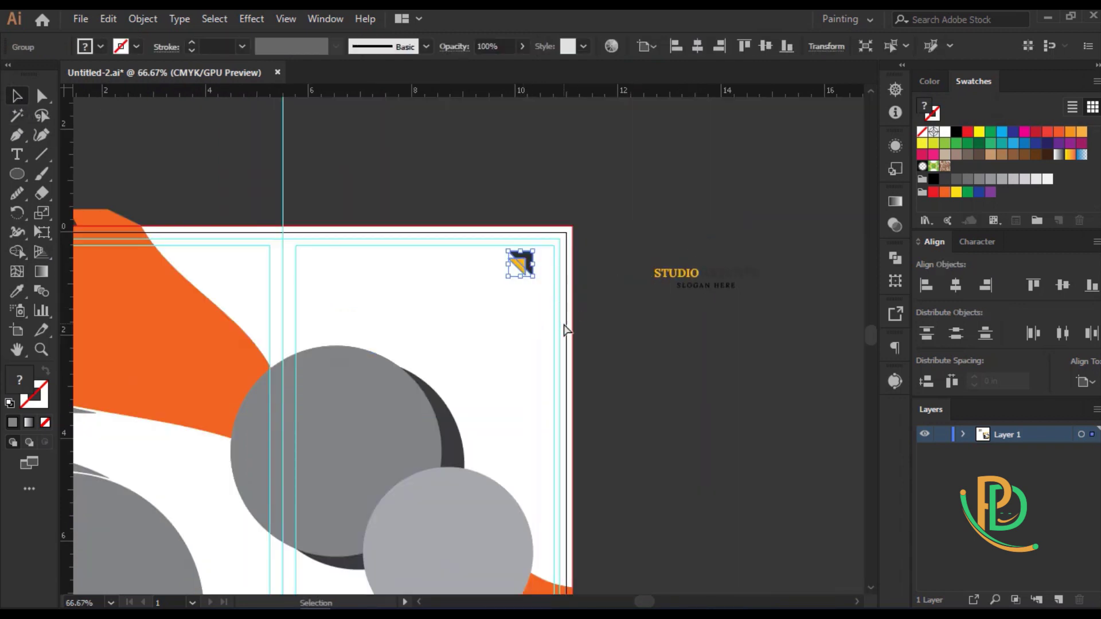
key(ctrl+z)
drag(674, 236, 710, 348)
key(ctrl+g)
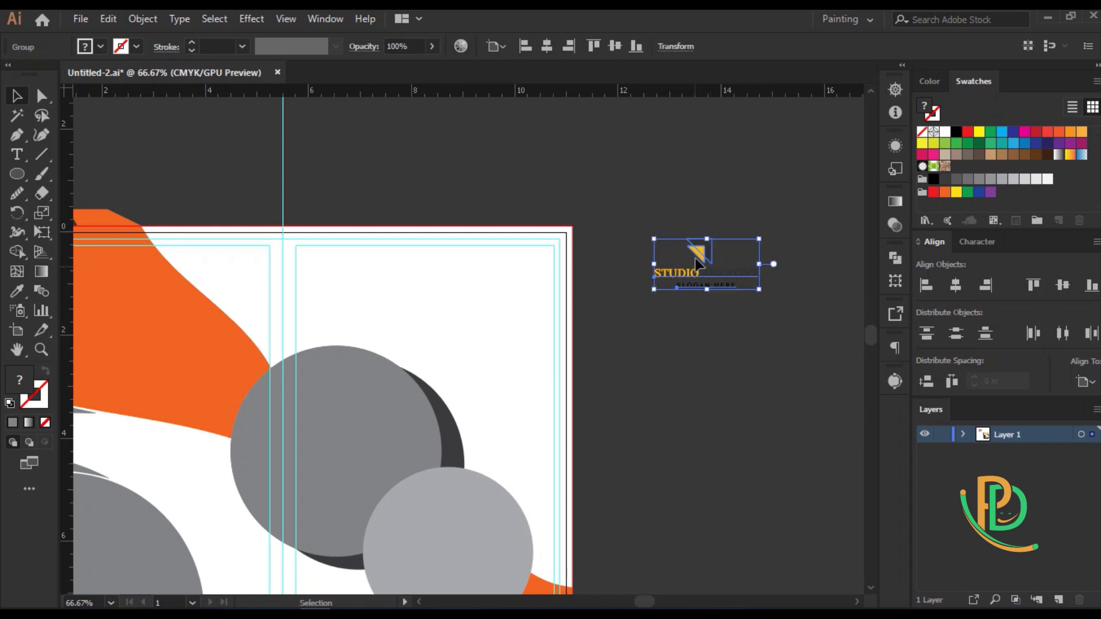
drag(693, 247, 486, 266)
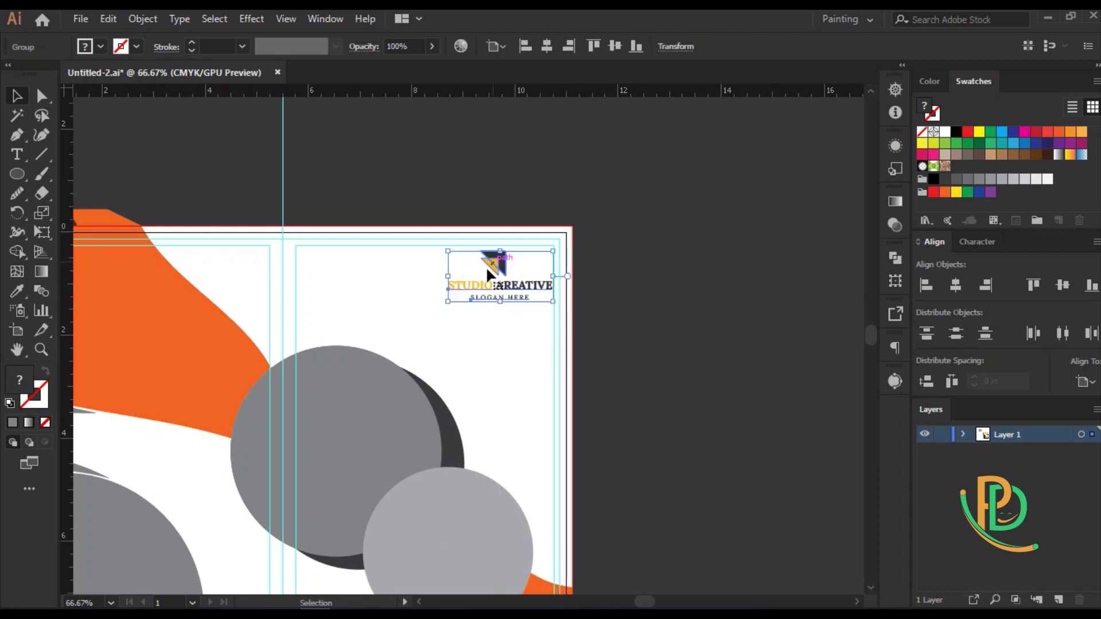
mouse_move(551, 301)
mouse_down()
mouse_move(538, 292)
mouse_move(548, 298)
mouse_up()
scroll(534, 278, up, 1)
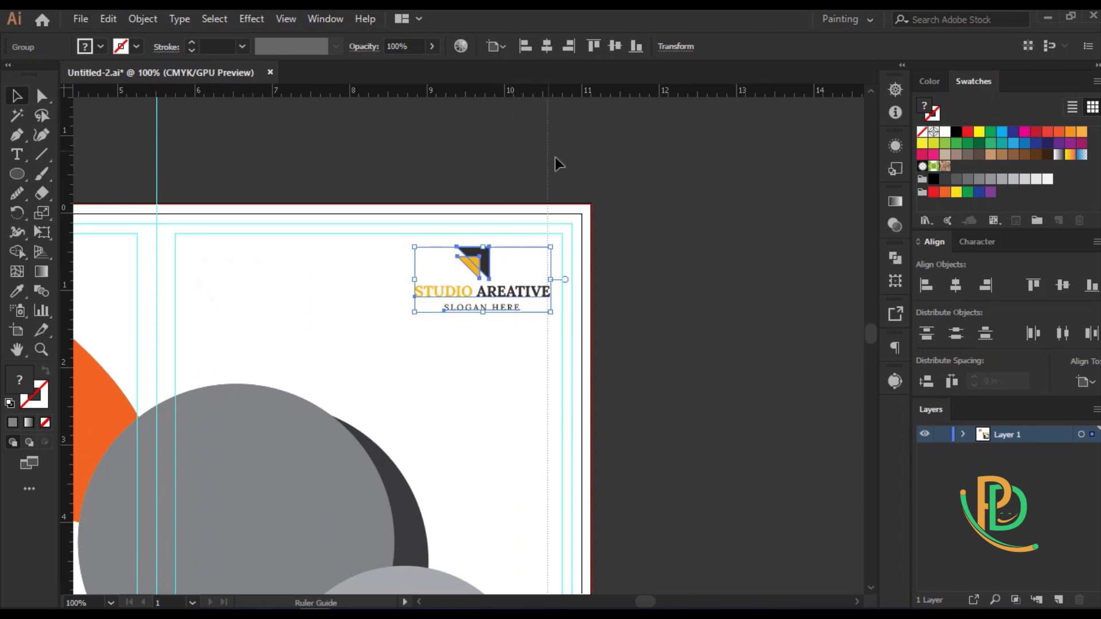
Add a right-margin guide and right-align the logo to it as the key object
drag(565, 169, 565, 170)
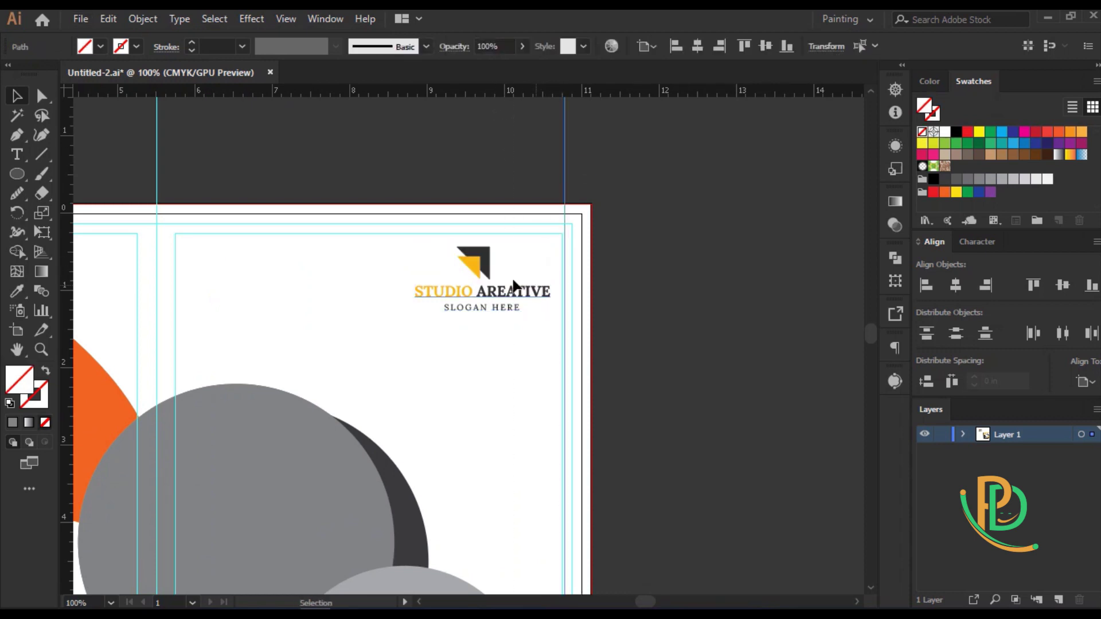
shift+click(490, 312)
click(566, 259)
click(569, 48)
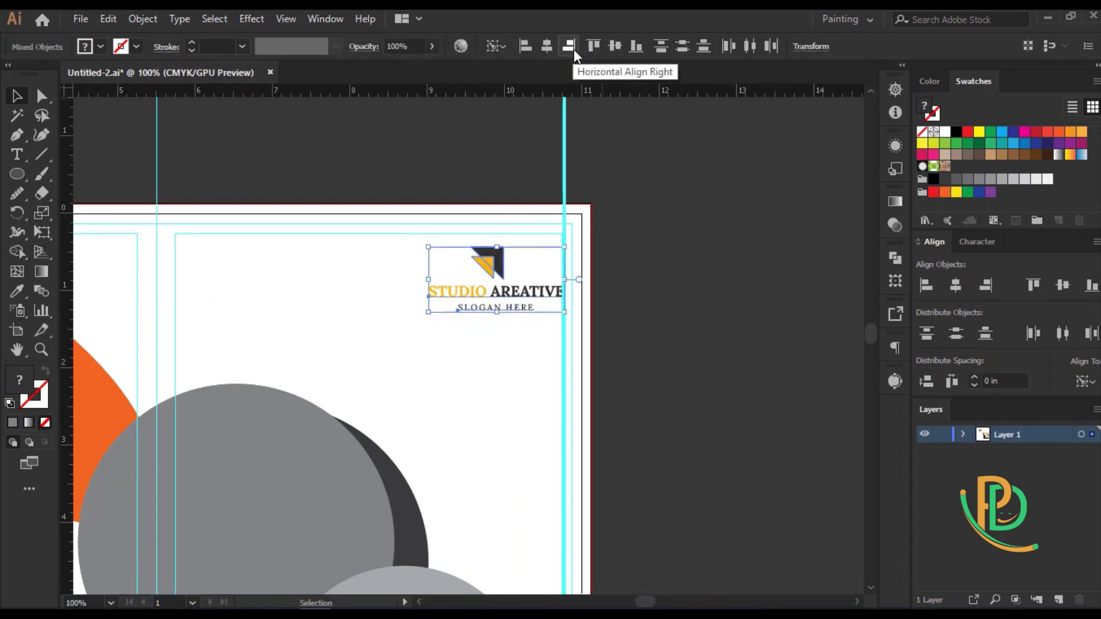
click(713, 246)
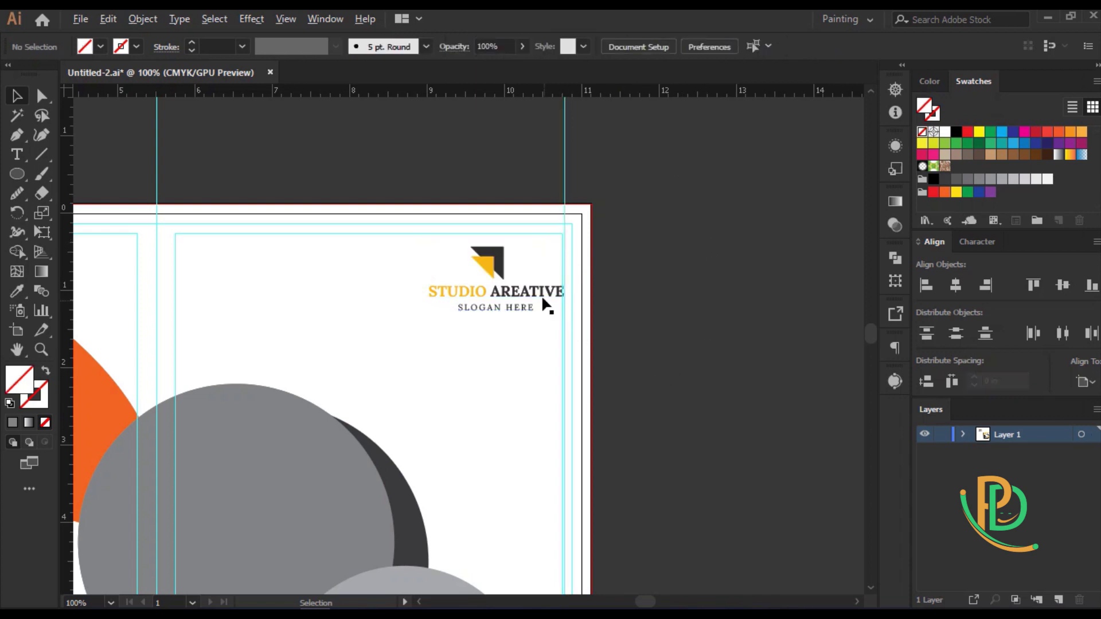
scroll(542, 299, up, 5)
click(657, 304)
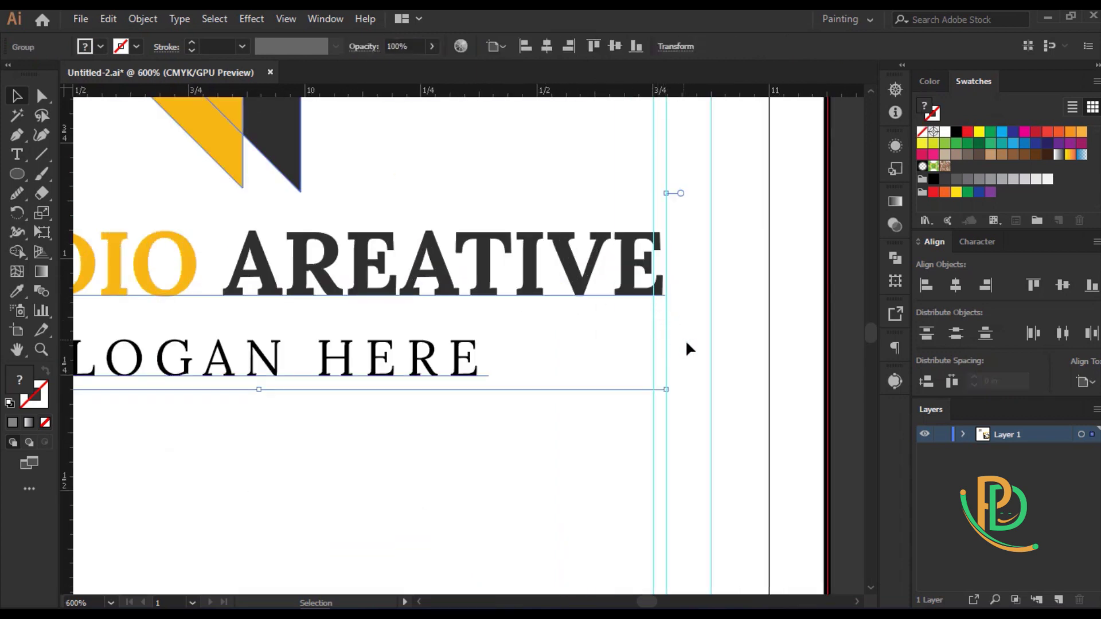
click(682, 356)
Smooth the yellow swoosh's curved edge and start a sliver curving up along it
click(666, 418)
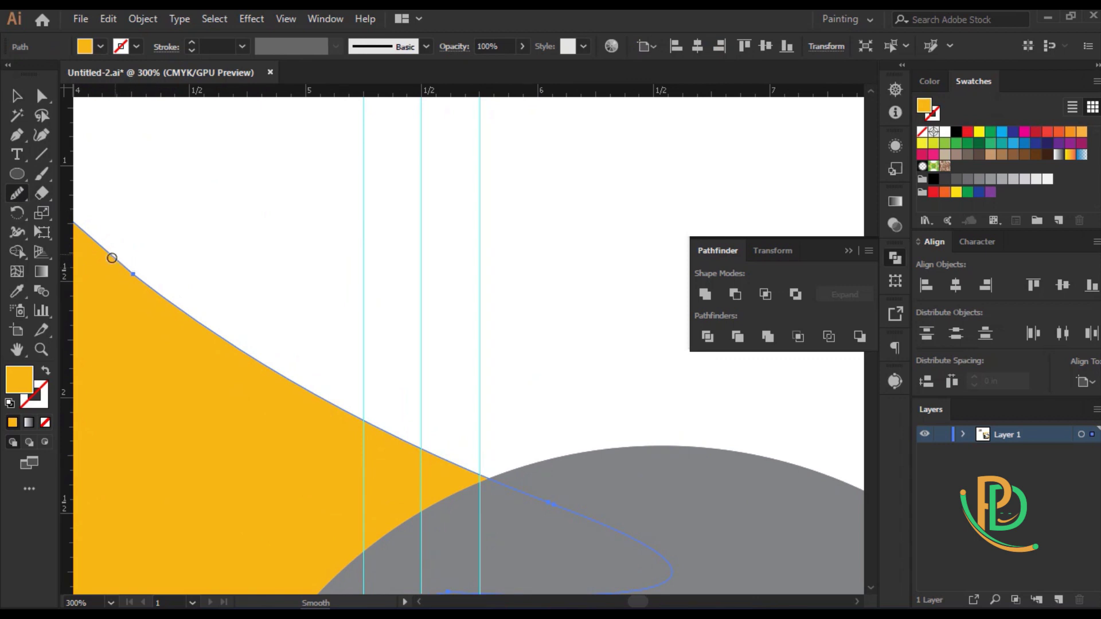
drag(111, 258, 253, 372)
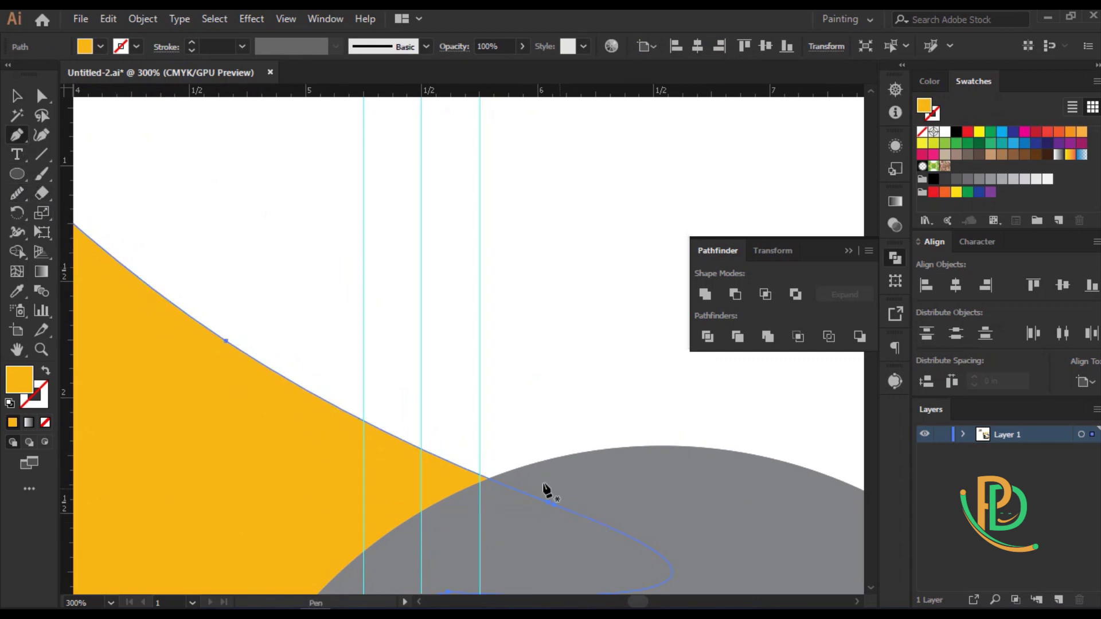
click(498, 476)
drag(144, 265, 73, 176)
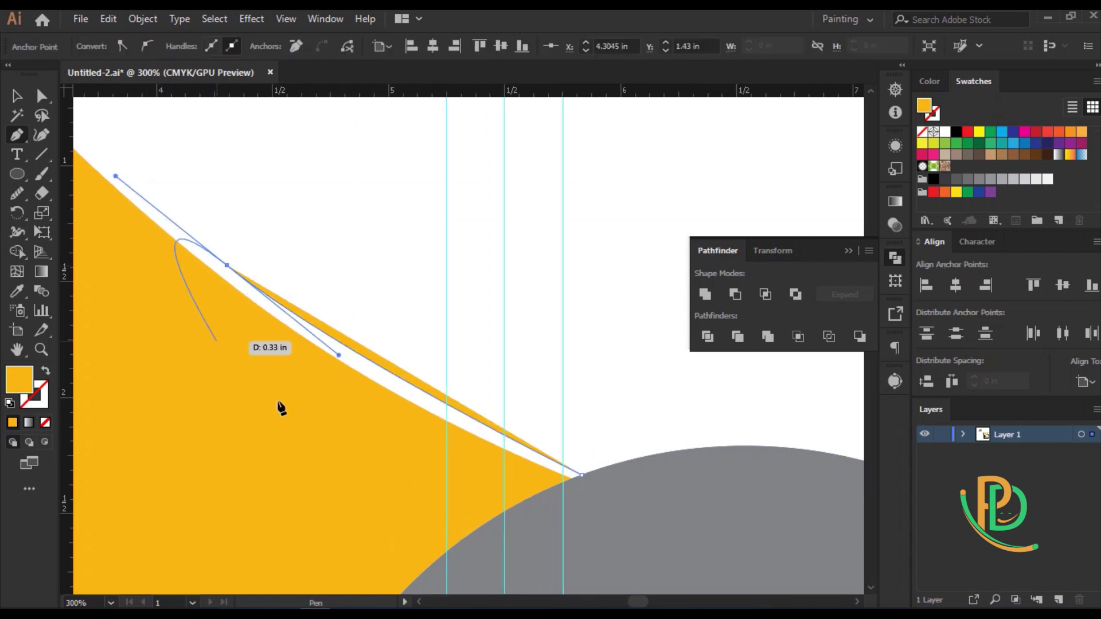
drag(75, 182, 411, 395)
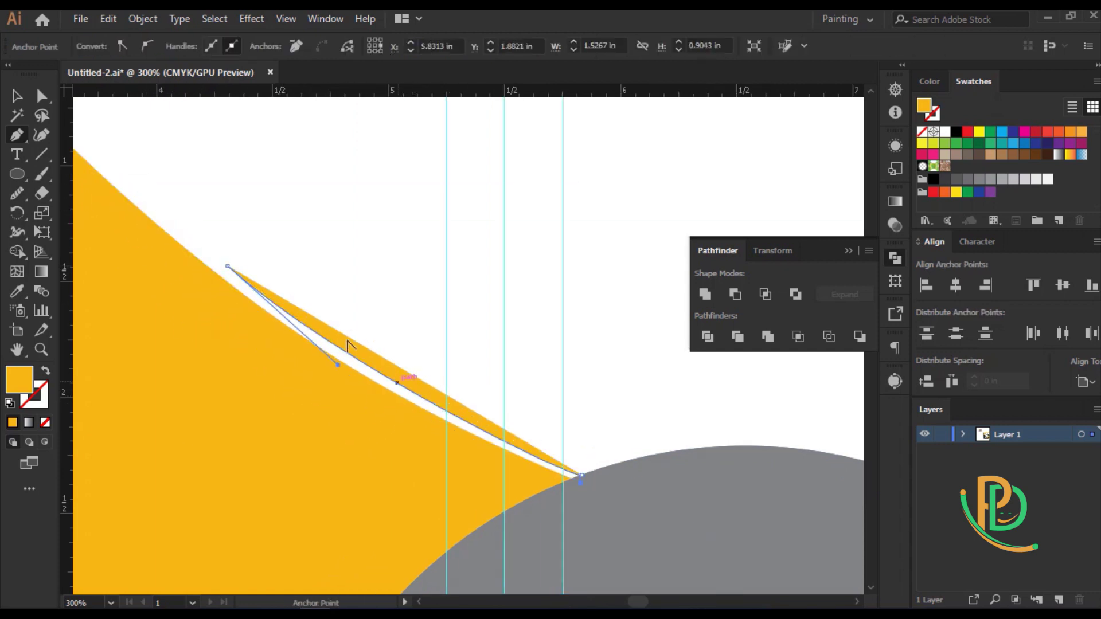
Curve the sliver's outer edge down to the grey circle, close it, and deselect
mouse_move(228, 266)
mouse_down()
mouse_move(298, 250)
mouse_move(645, 462)
mouse_up()
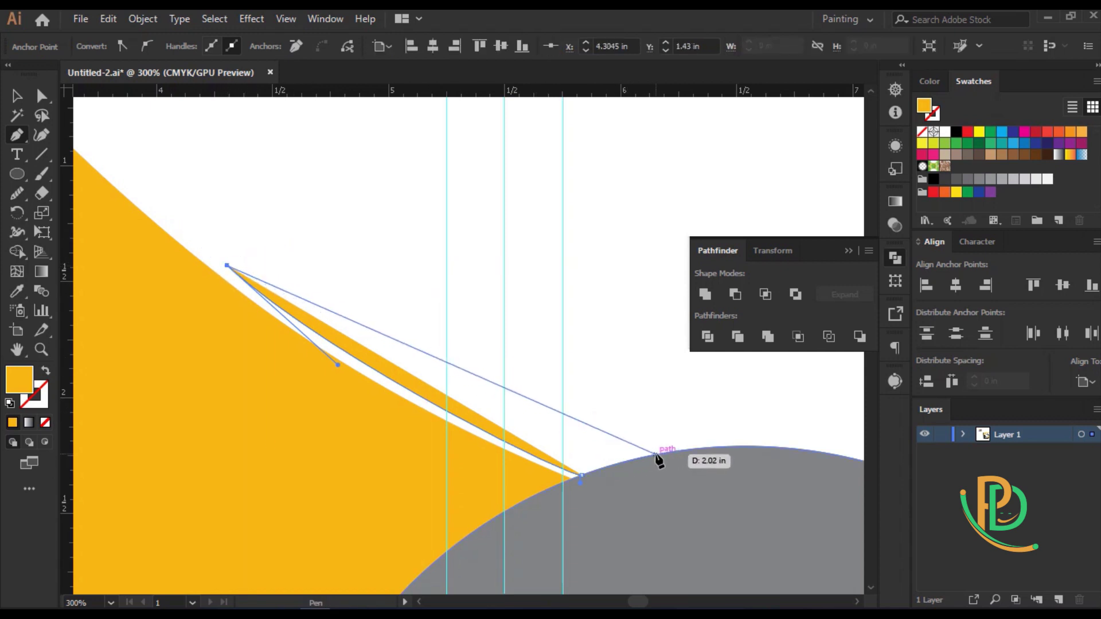
drag(644, 459, 766, 458)
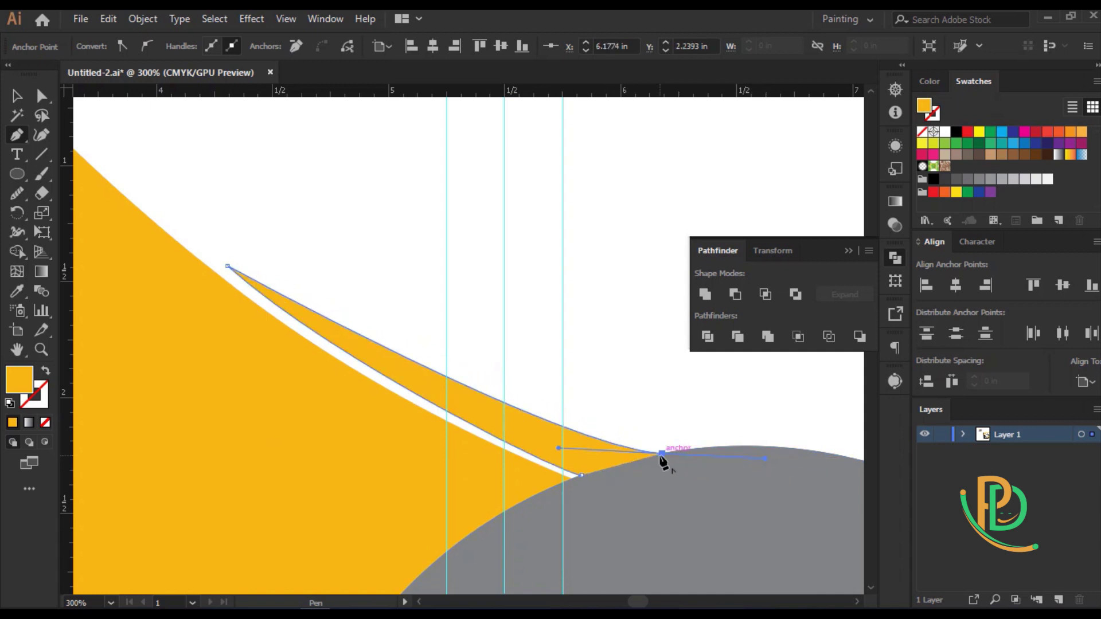
click(582, 476)
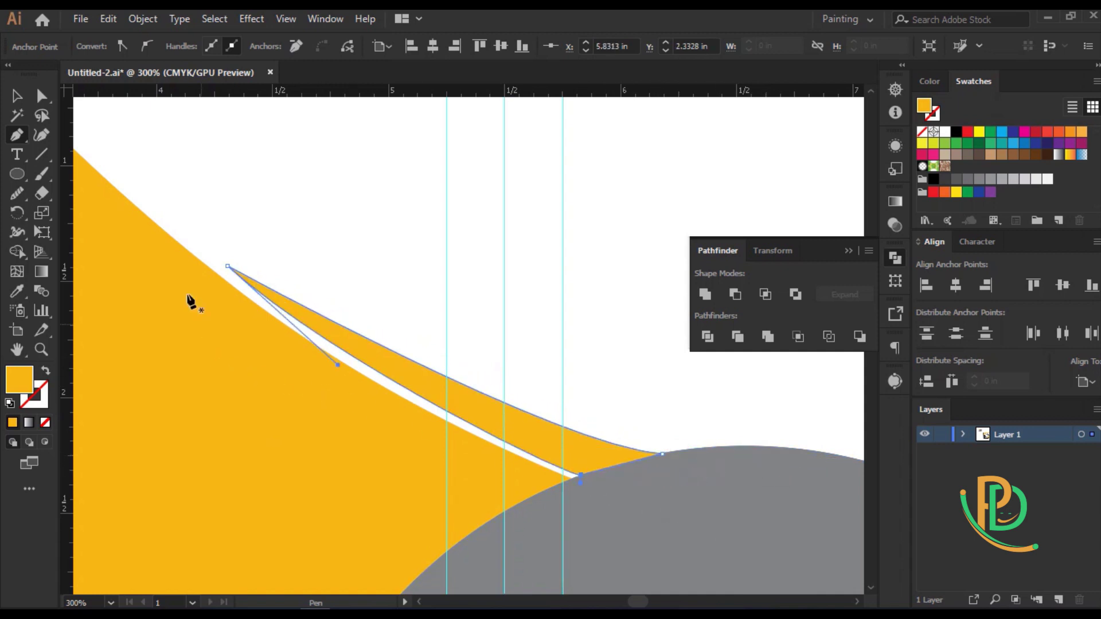
drag(337, 366, 330, 370)
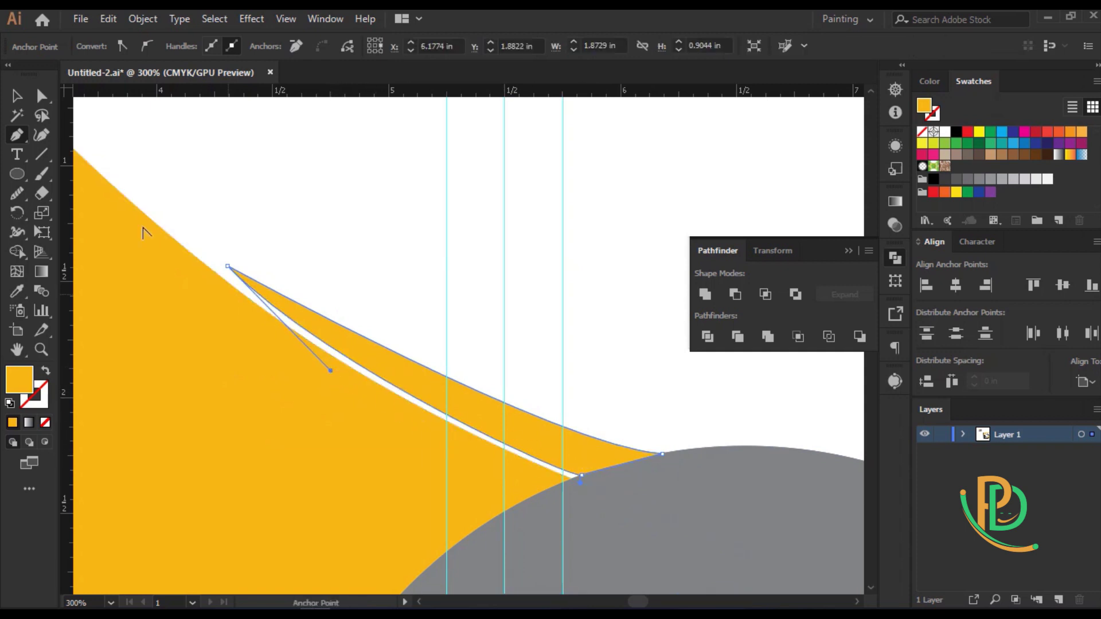
key(v)
click(133, 153)
scroll(309, 311, down, 3)
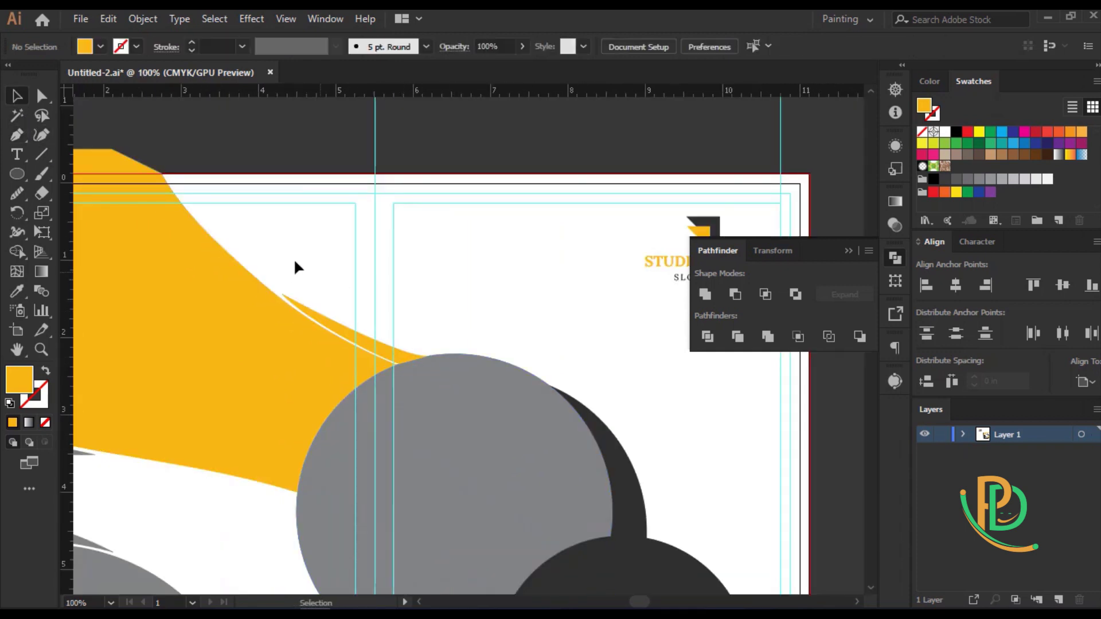
Give the two slivers and the crescent the dark circle's colour with the Eyedropper
scroll(293, 258, down, 1)
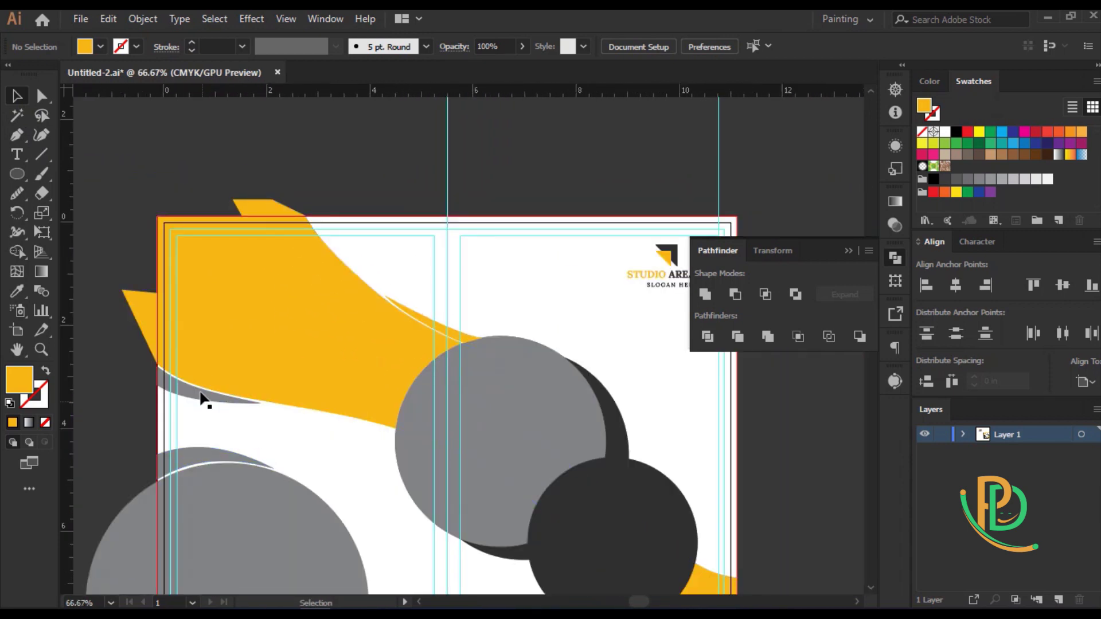
click(201, 397)
shift+click(209, 453)
shift+click(458, 334)
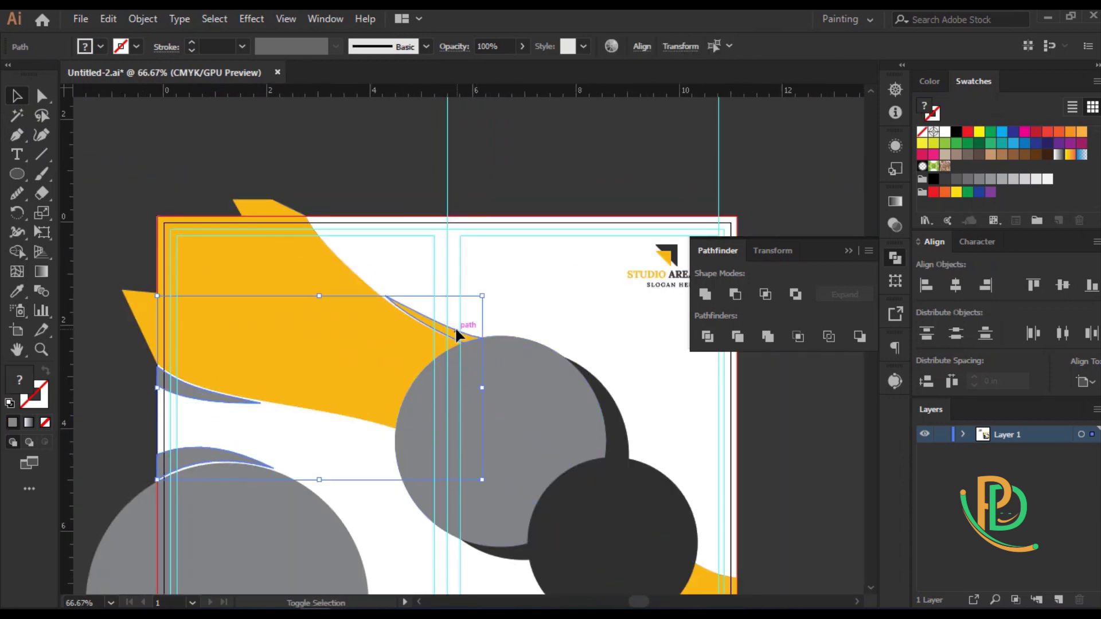
key(i)
click(137, 367)
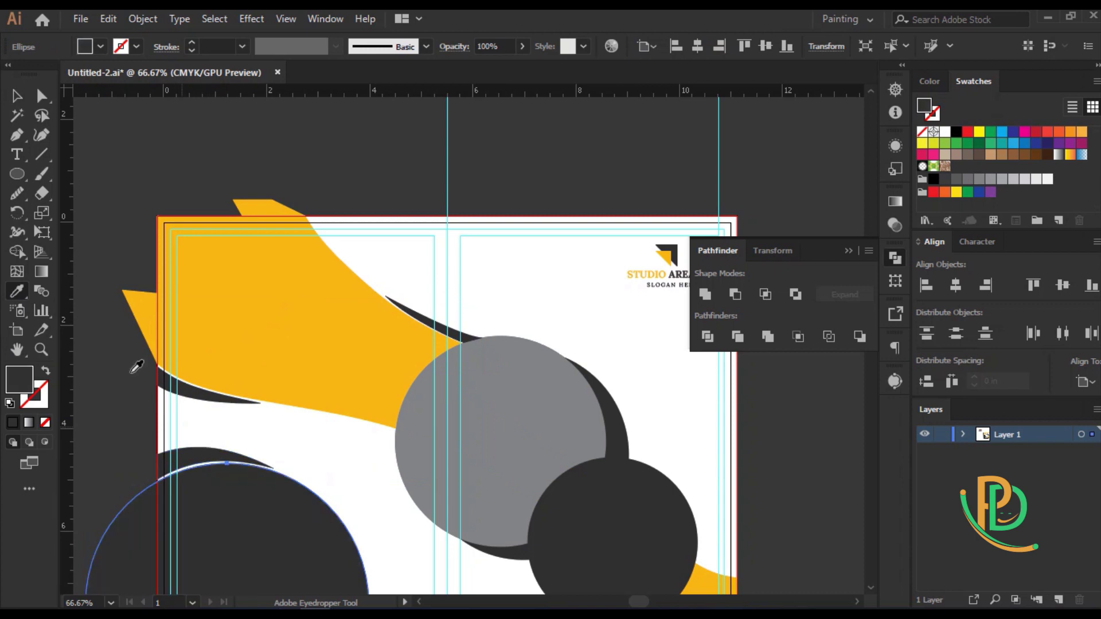
Fill the thin curved sliver above the dark circle with orange
ctrl+click(185, 450)
click(221, 380)
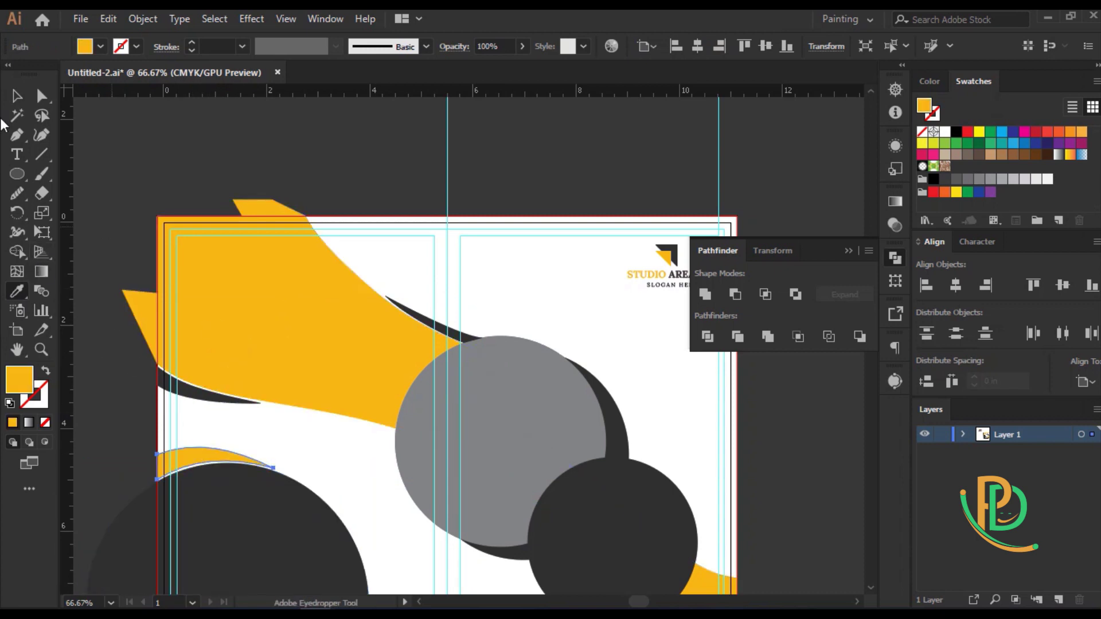
key(v)
click(127, 366)
Zoom in and pan to bring the grey circle and logo into view
drag(350, 442, 261, 339)
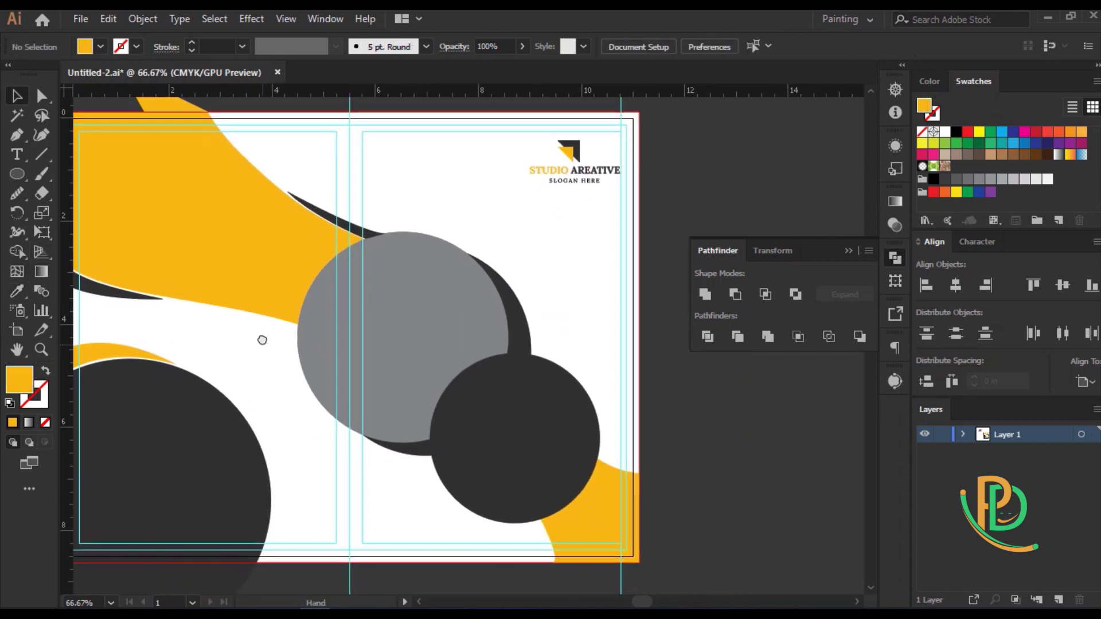
key(ctrl+=)
mouse_move(442, 315)
mouse_down()
mouse_move(492, 314)
mouse_move(447, 238)
mouse_move(475, 238)
mouse_up()
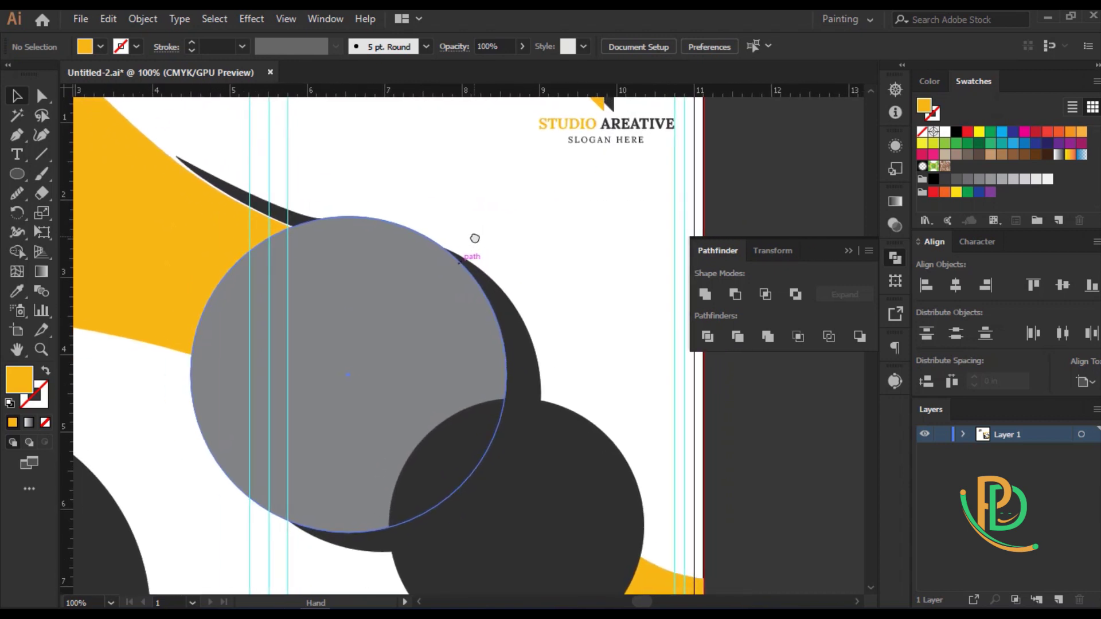
click(80, 19)
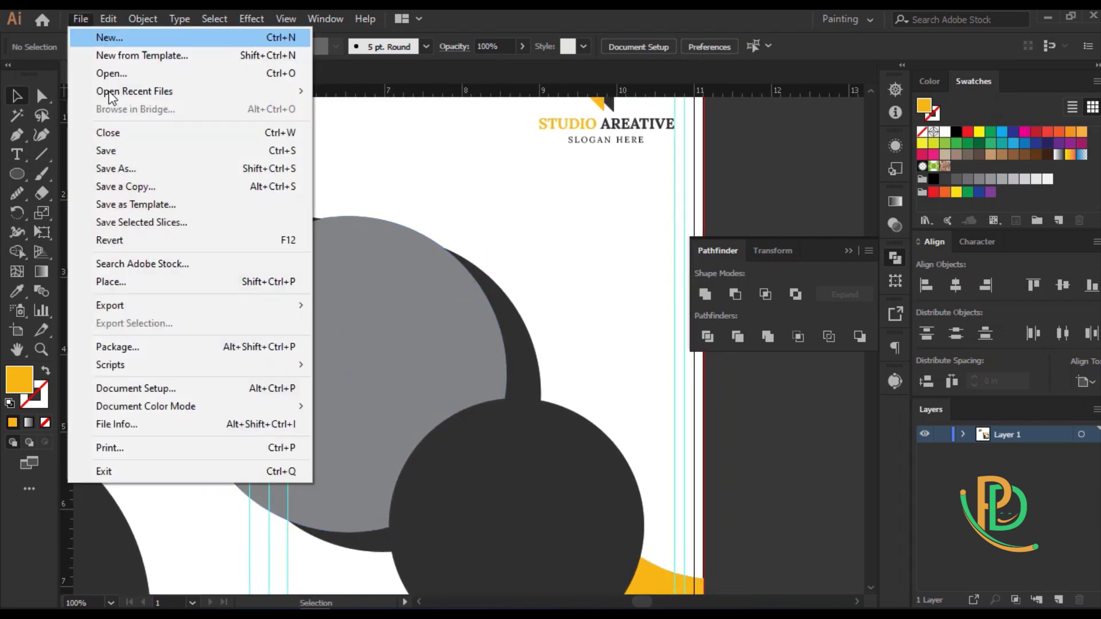
Place the city photo over the grey circle area
click(133, 283)
click(437, 240)
click(528, 517)
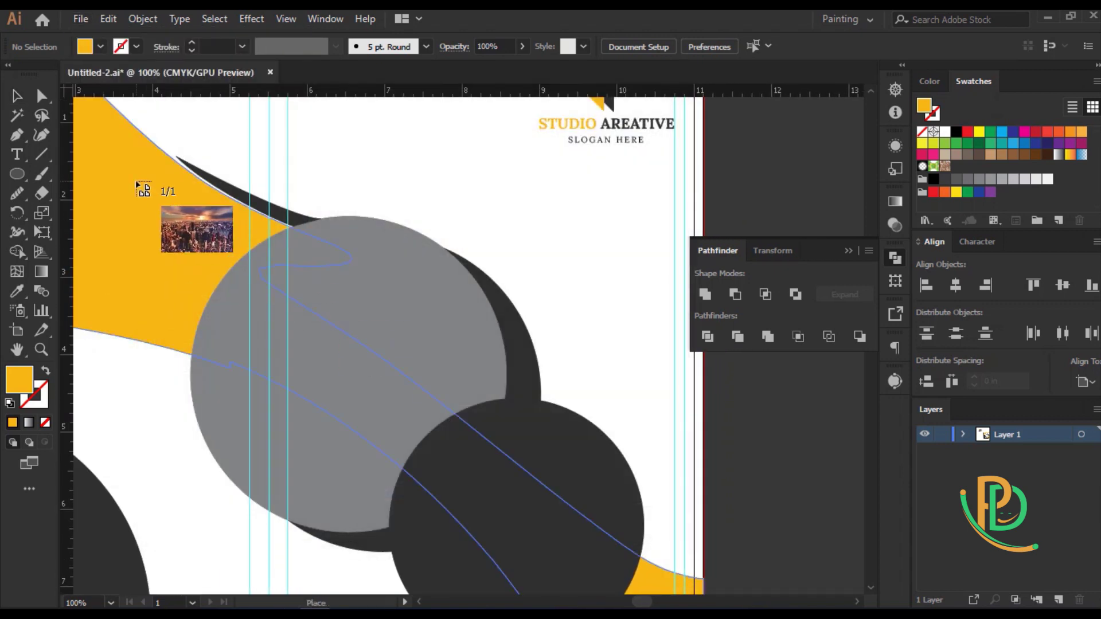
mouse_move(136, 138)
mouse_down()
mouse_move(554, 411)
mouse_move(721, 477)
mouse_up()
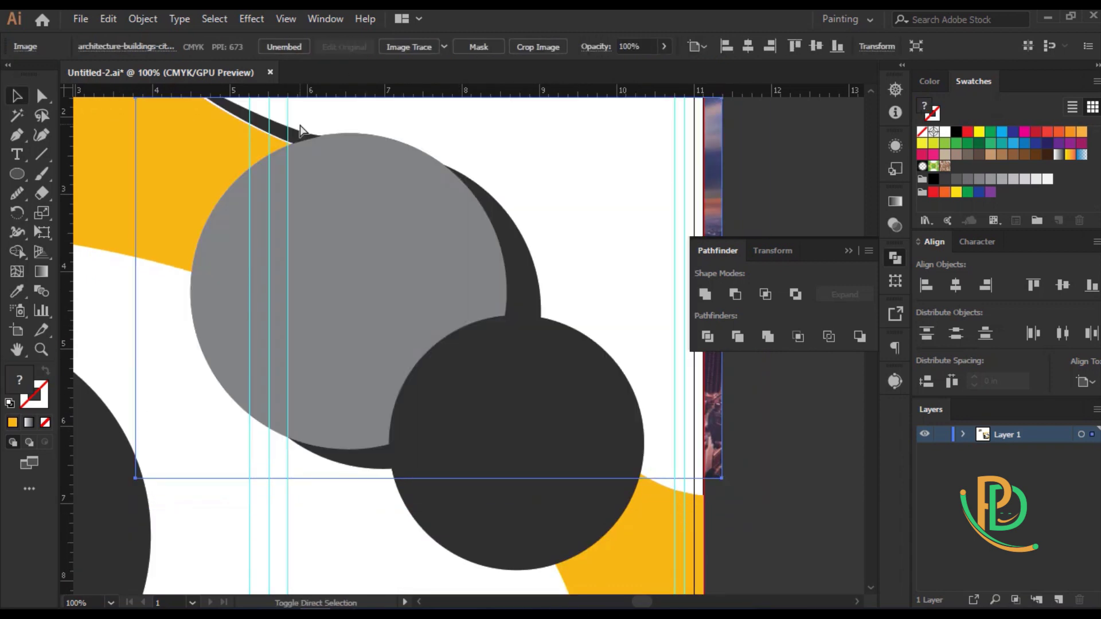
Clip the city photo inside the grey circle with a clipping mask
shift+click(377, 265)
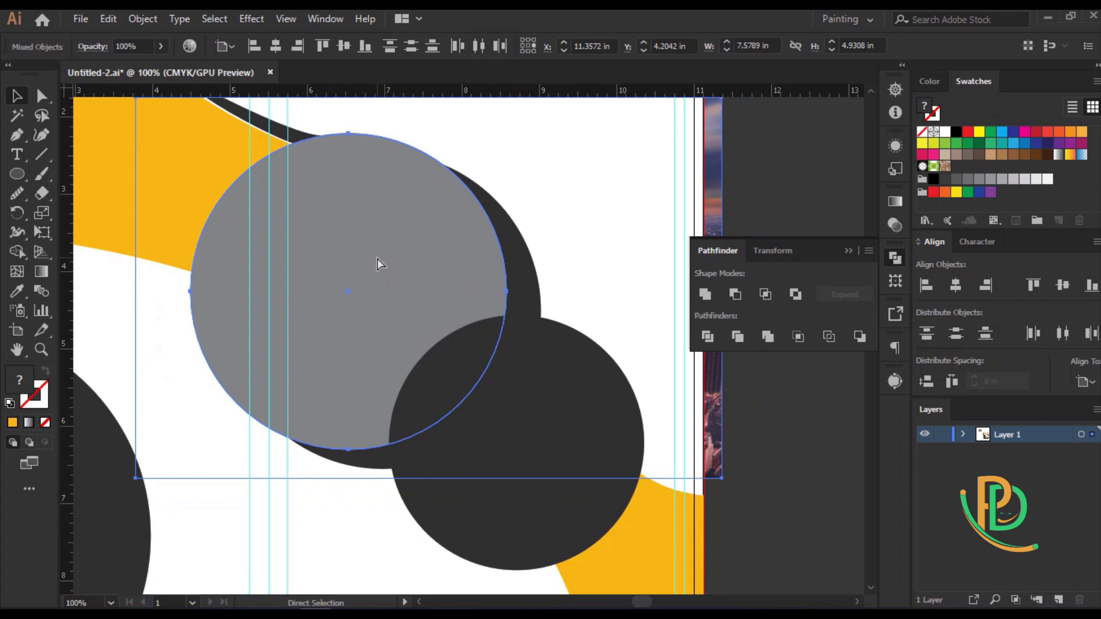
key(ctrl+7)
key(v)
double_click(377, 259)
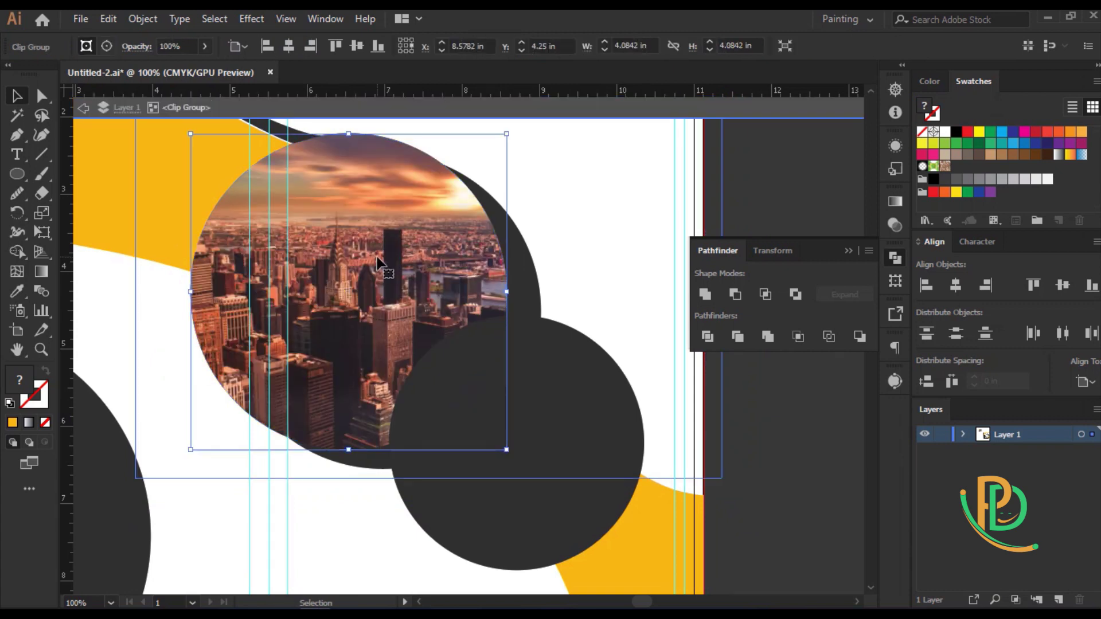
click(377, 265)
key(Escape)
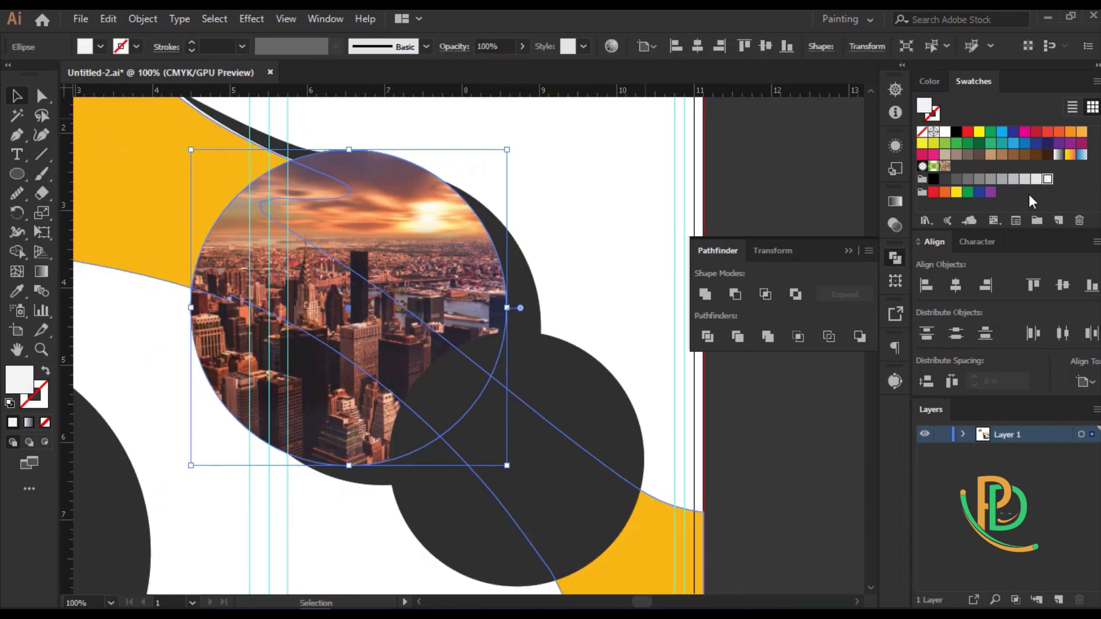
Turn the circle's white fill into an 11 pt white outline ring
click(46, 371)
scroll(224, 41, up, 4)
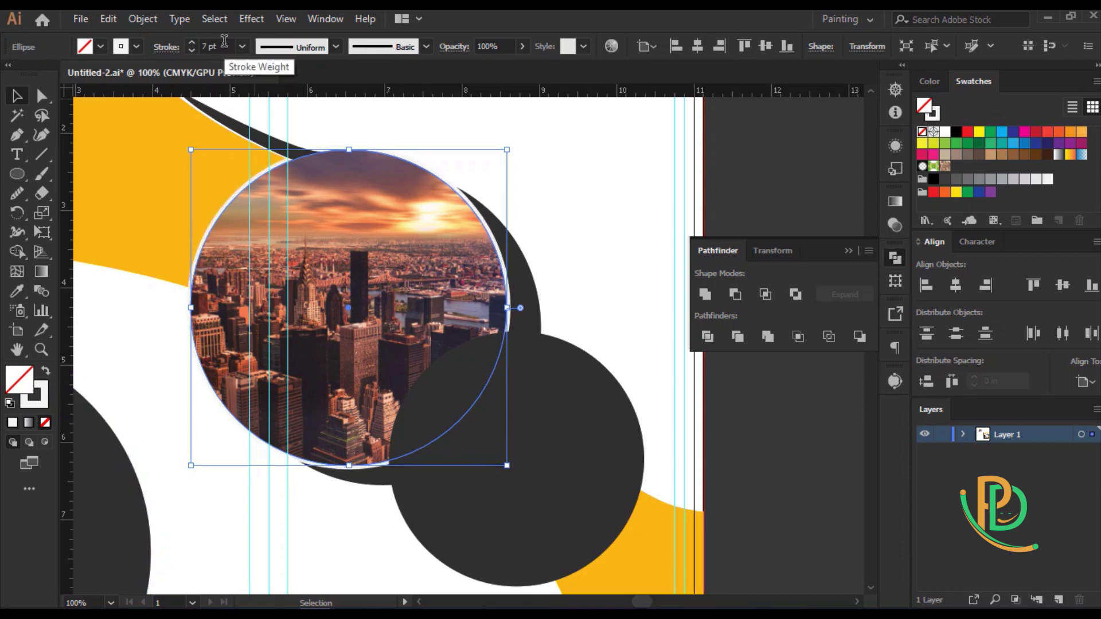
scroll(225, 42, up, 4)
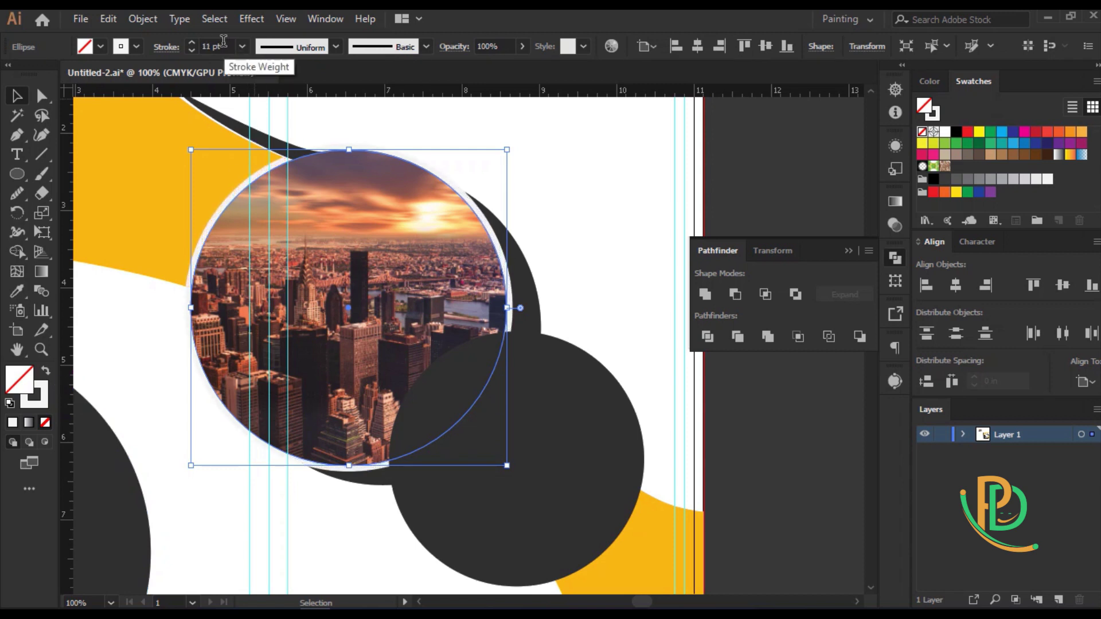
click(242, 127)
Select the dark curved swoosh's anchor points, then scroll down to the lower circle
key(a)
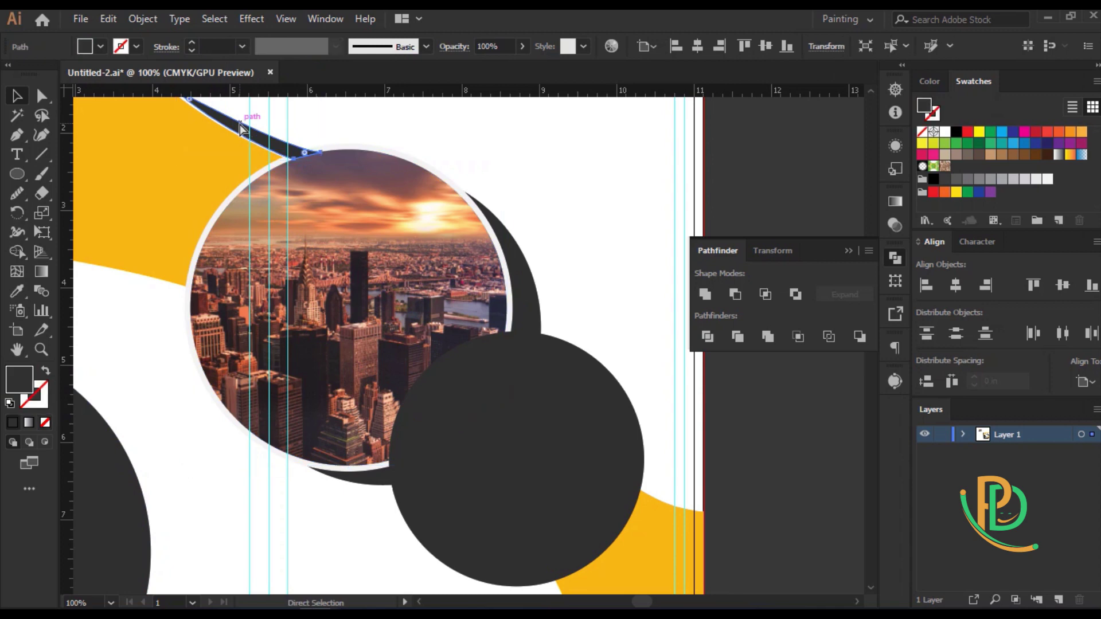
click(241, 127)
key(v)
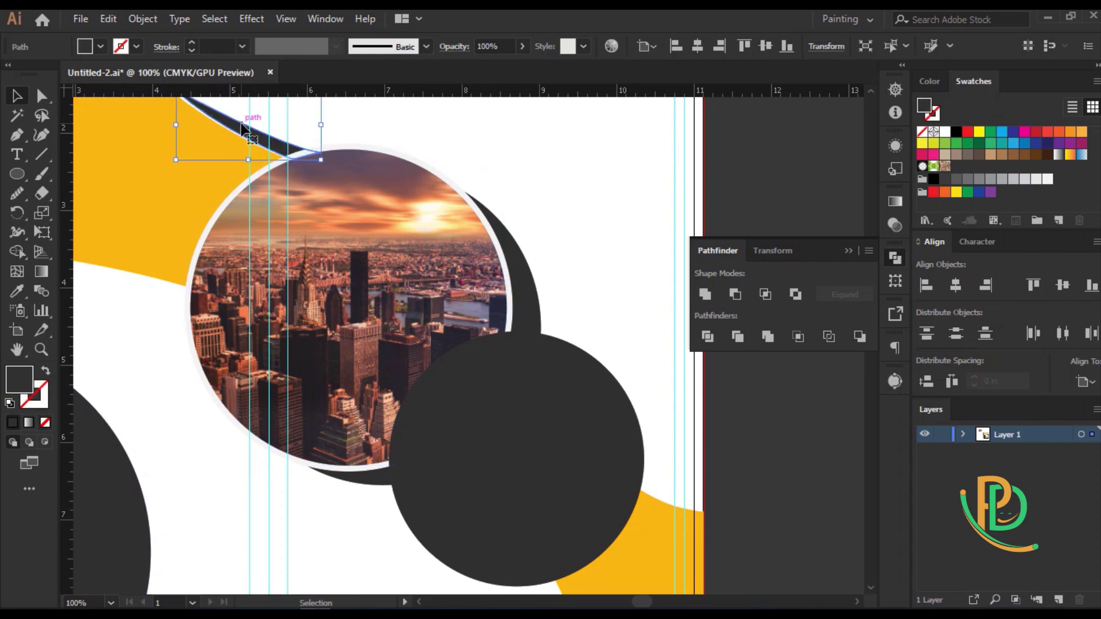
scroll(314, 155, up, 3)
scroll(642, 183, down, 2)
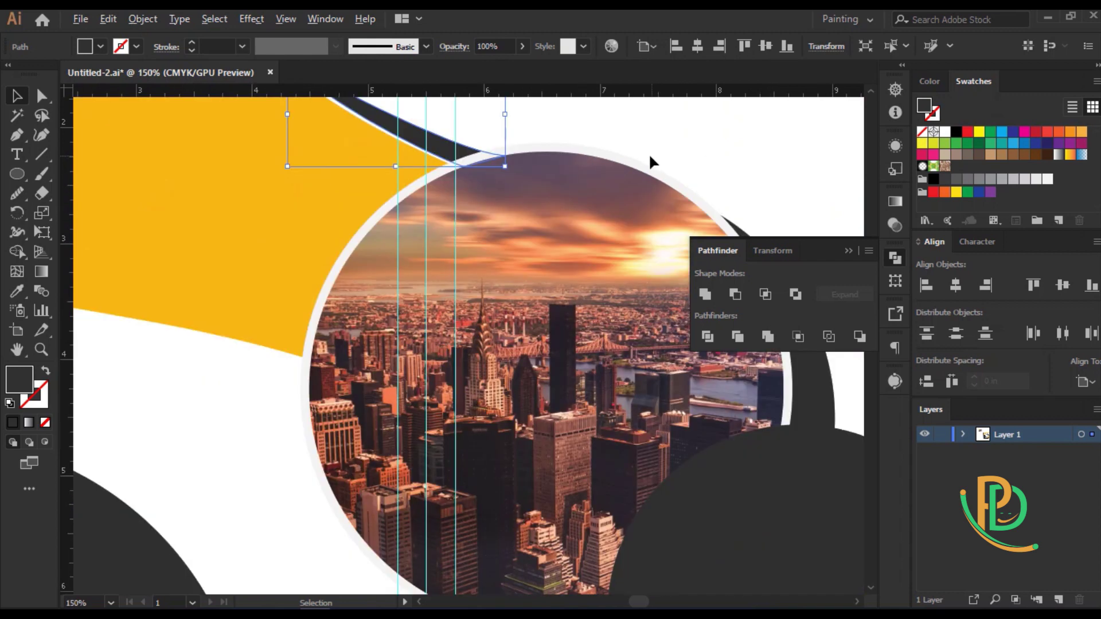
scroll(573, 144, right, 3)
scroll(505, 161, down, 1)
scroll(496, 428, down, 3)
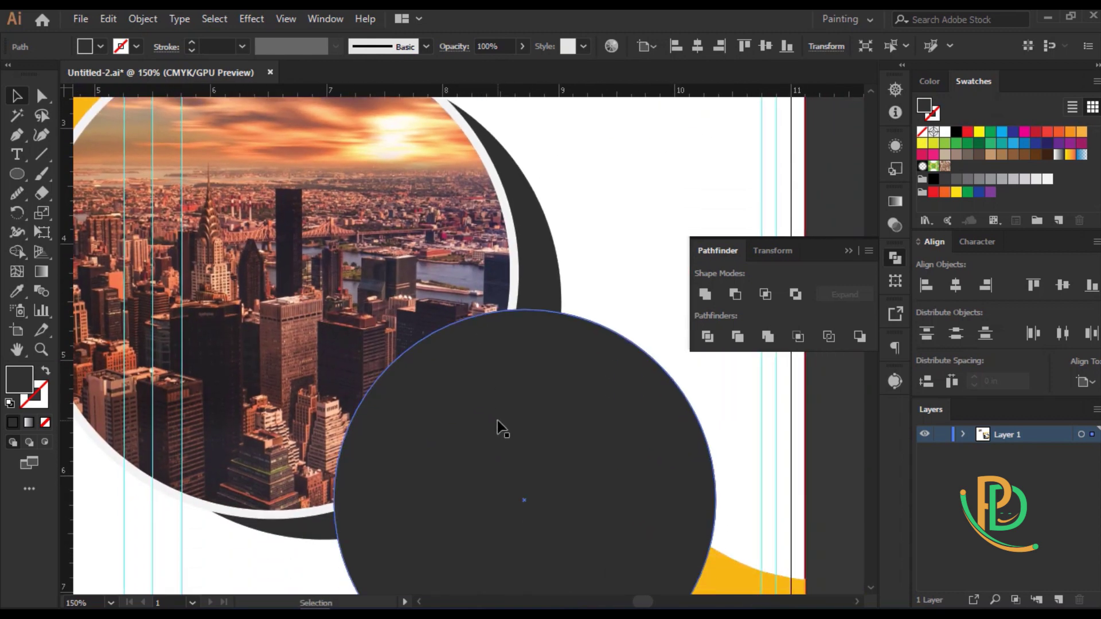
Give the dark lower circle a light 8 pt outline ring by swapping fill and stroke
click(497, 424)
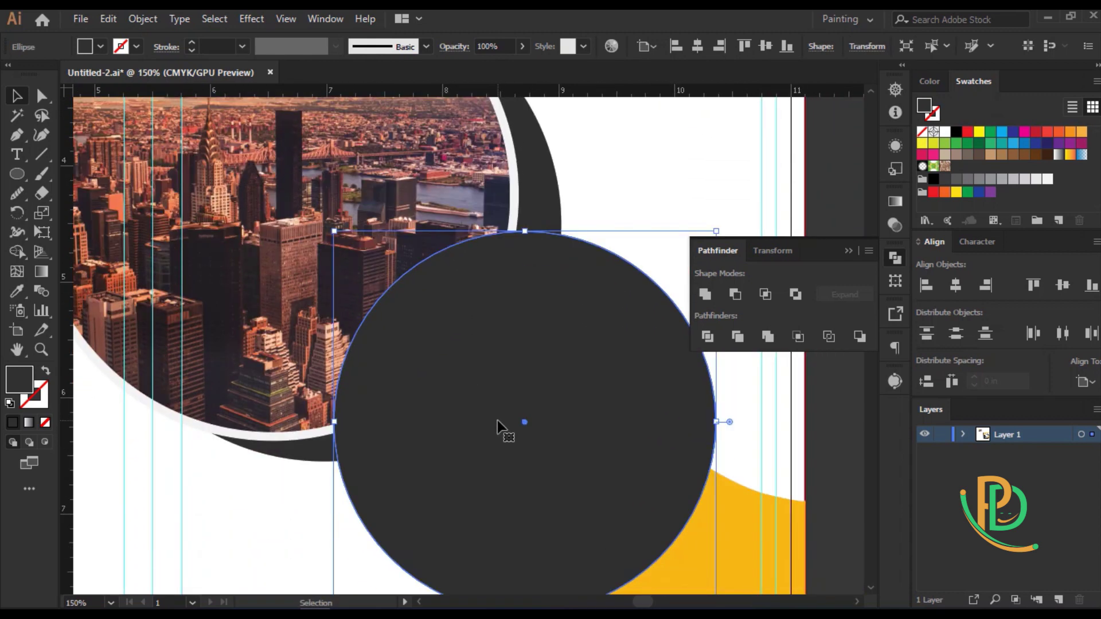
key(a)
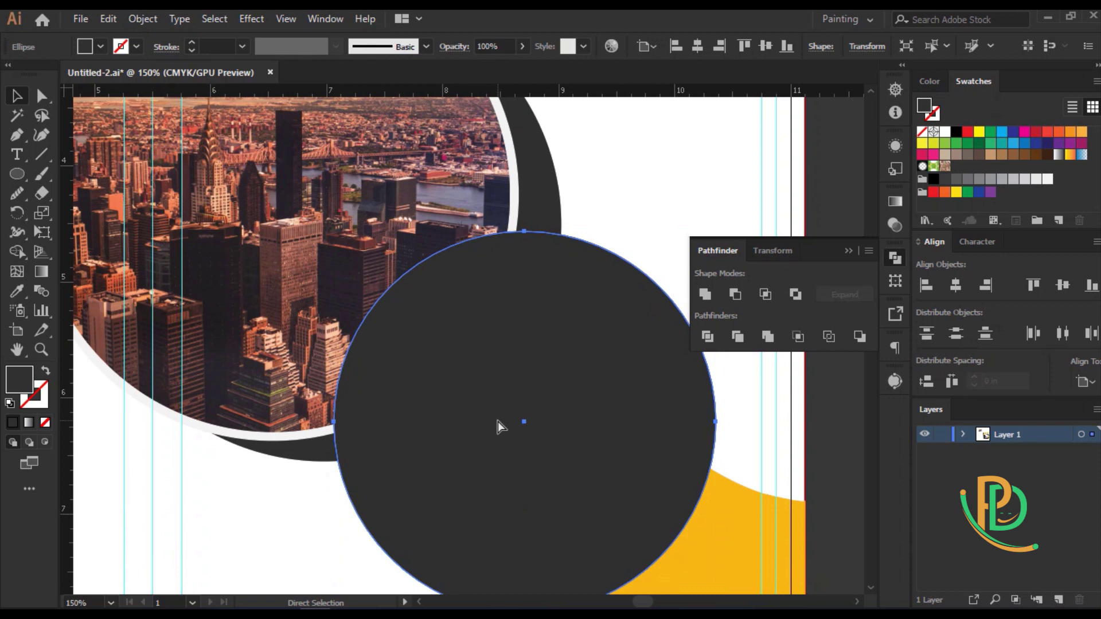
key(v)
key(shift+x)
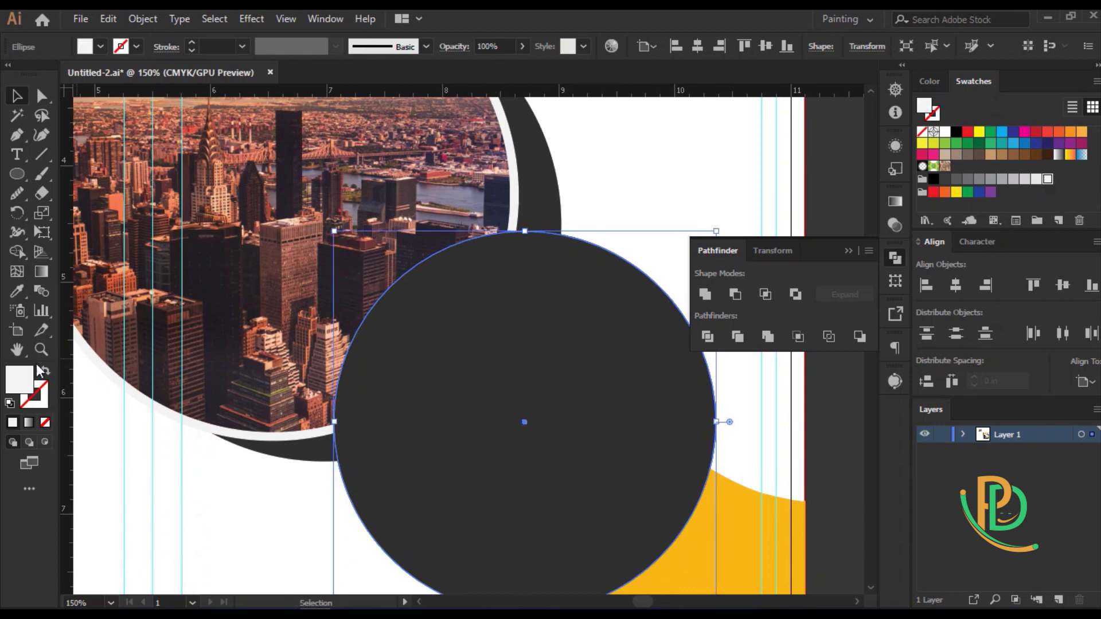
click(211, 45)
text(8)
key(Return)
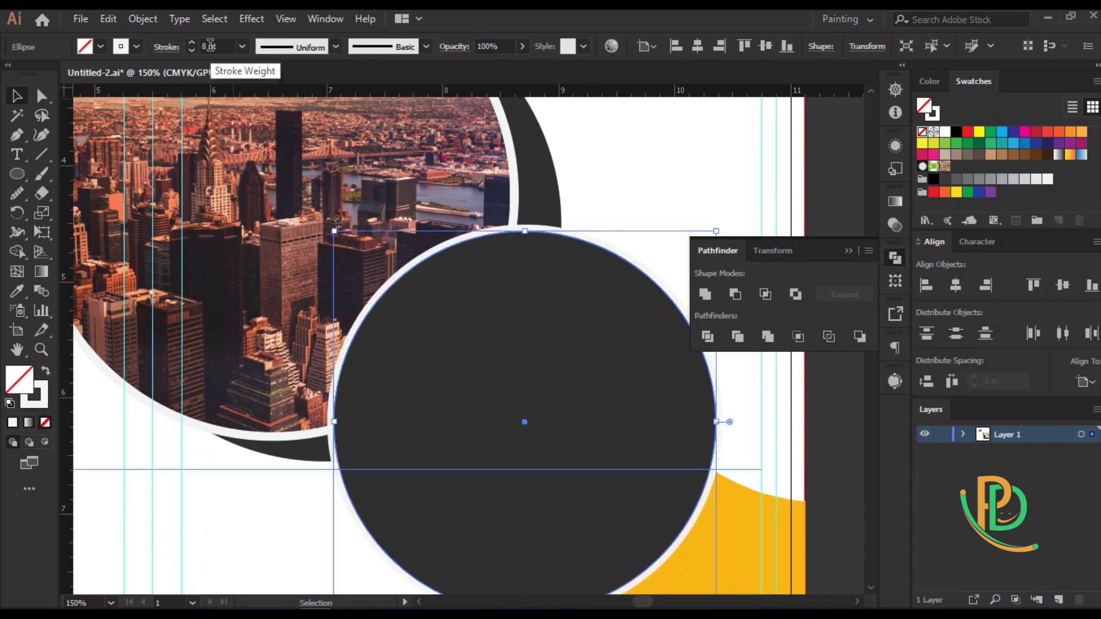
Deselect and zoom out to see the whole design and nearby text
key(ctrl+shift+a)
key(ctrl+minus)
key(ctrl+minus)
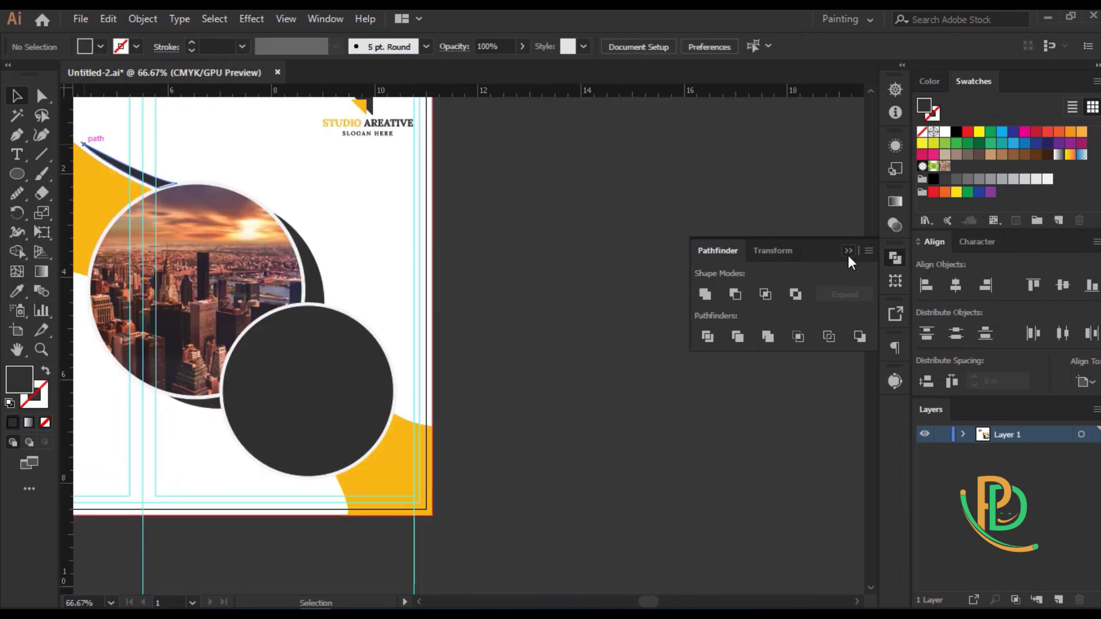
click(848, 256)
key(ctrl+minus)
Move the 'We Providing SMART IDEAS 2023' slogan onto the dark circle and make it white
drag(702, 504, 478, 369)
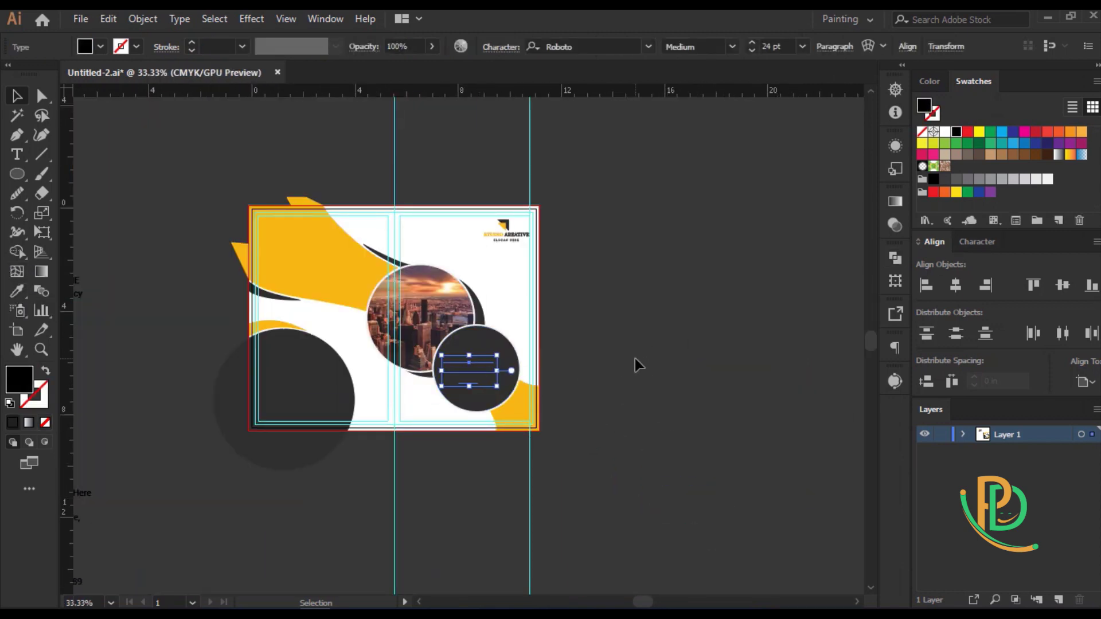
click(1047, 179)
key(ctrl+plus)
key(ctrl+plus)
key(ctrl+plus)
click(531, 328)
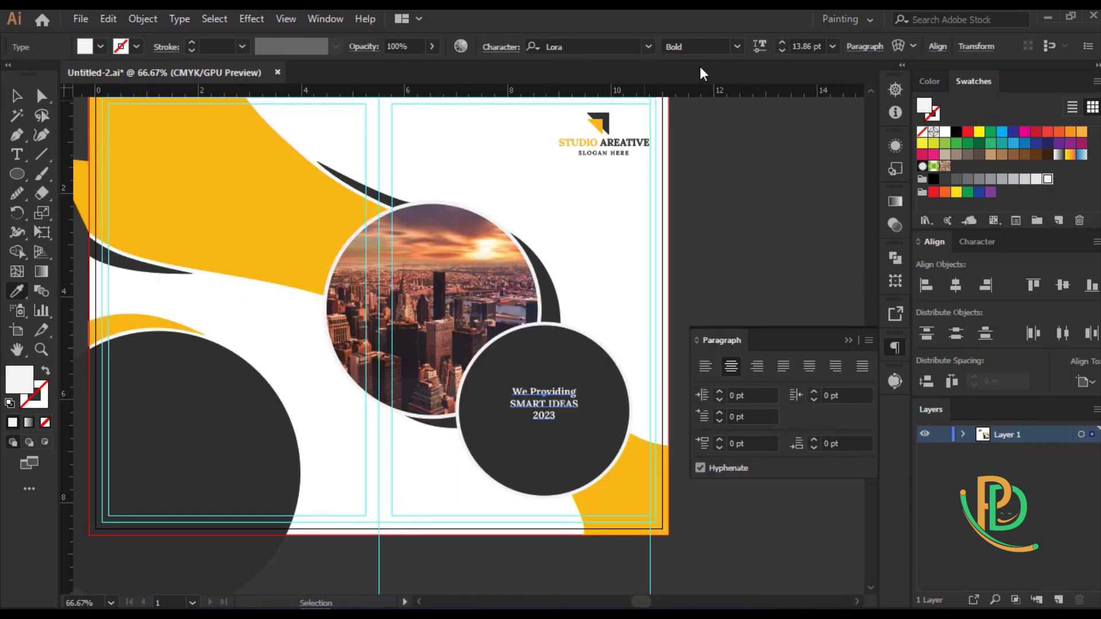
Set the slogan to Lora Bold at 24 pt
click(737, 47)
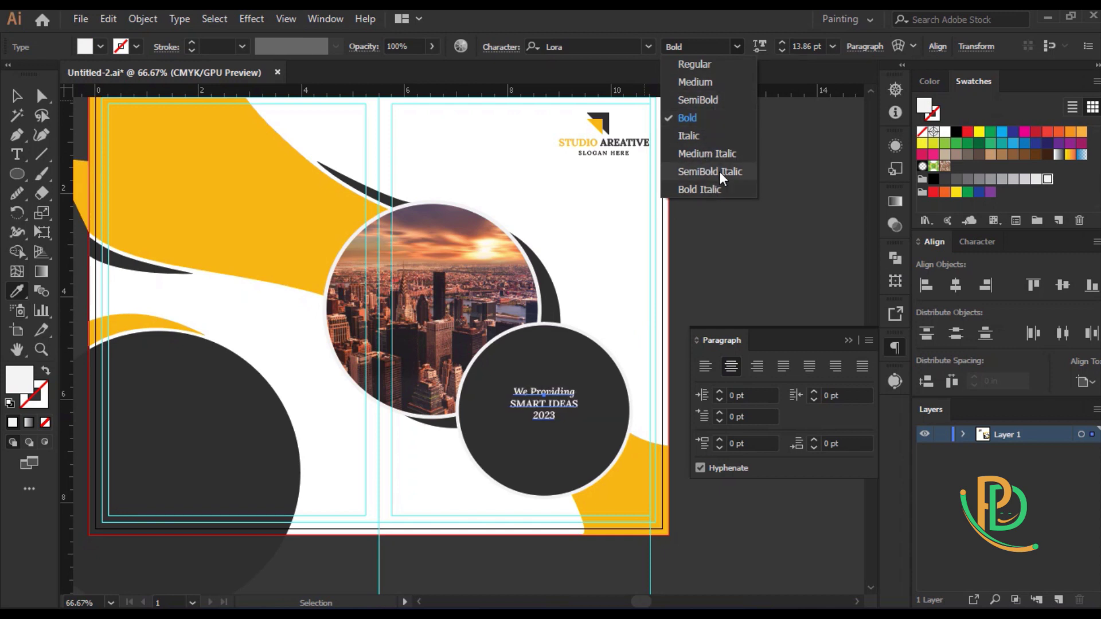
click(693, 116)
scroll(802, 46, up, 7)
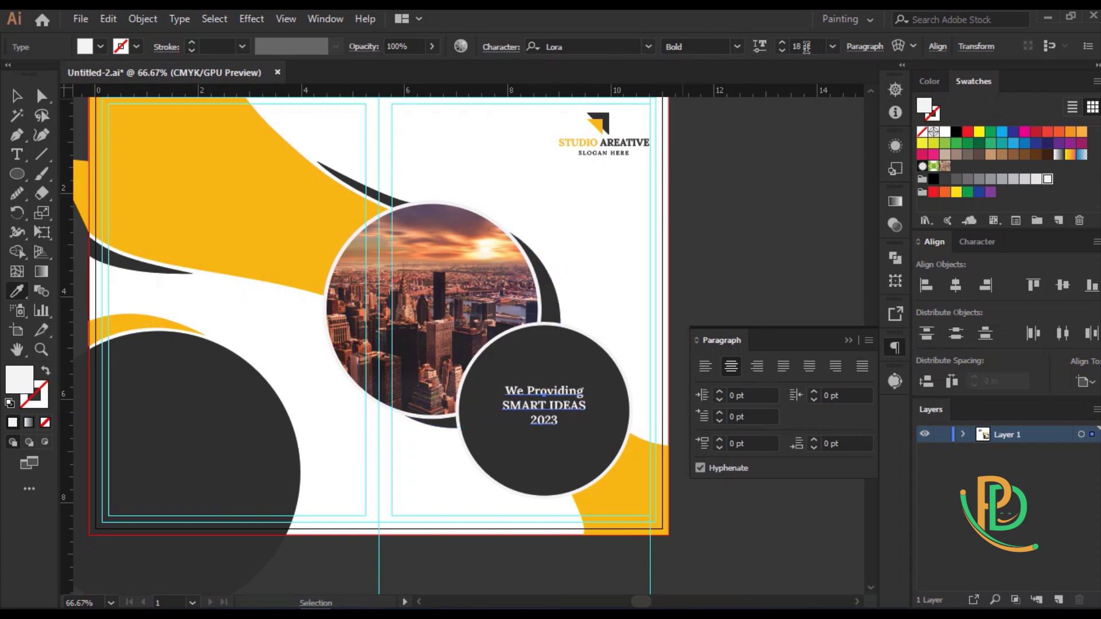
scroll(802, 46, up, 7)
scroll(803, 46, up, 2)
scroll(801, 47, down, 2)
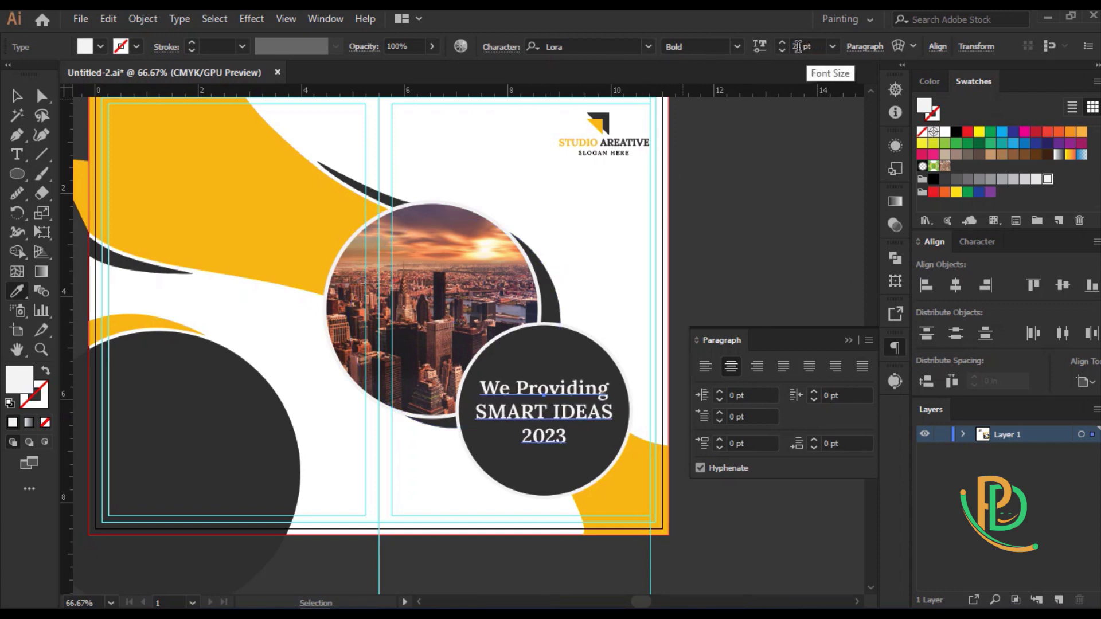
scroll(797, 47, down, 2)
scroll(817, 46, down, 2)
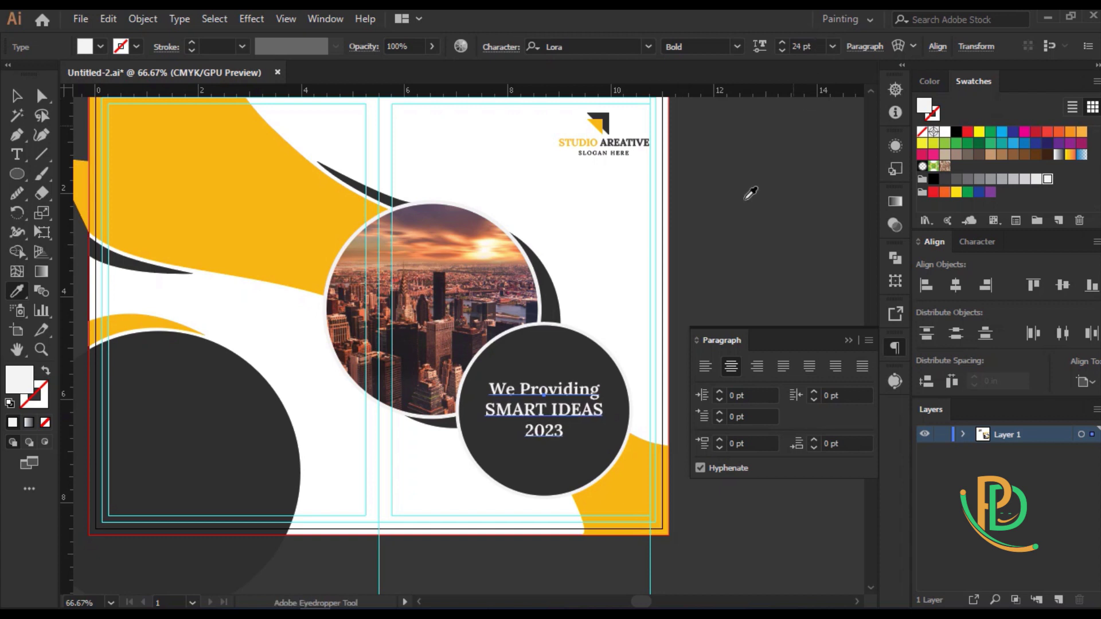
Nudge the slogan upward inside the dark circle, leaving space beneath it
key(v)
key(ctrl+shift+a)
click(579, 405)
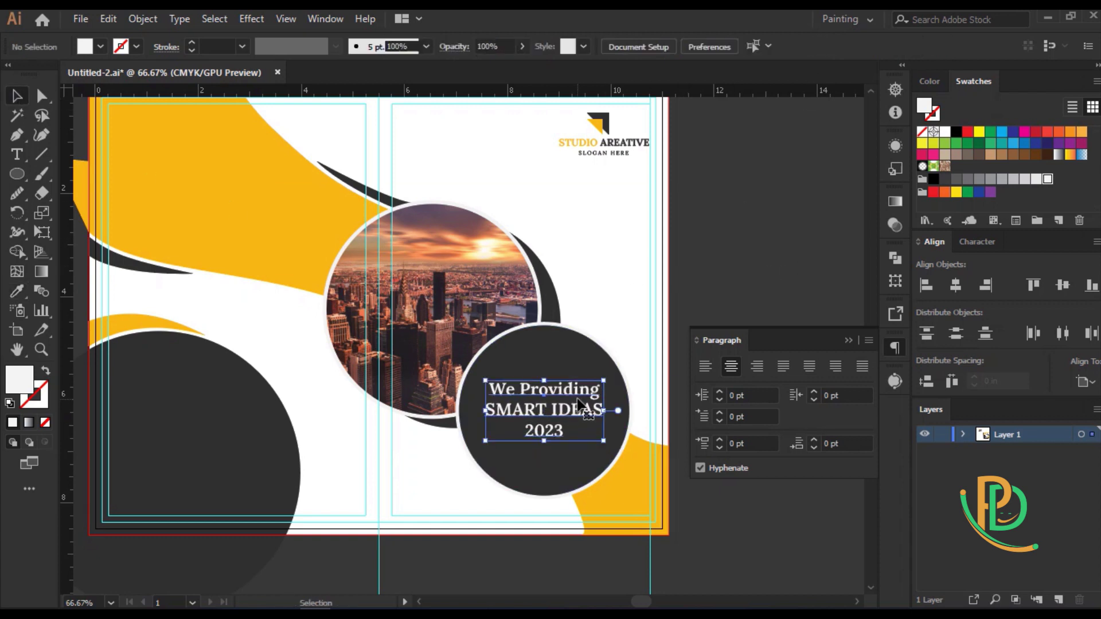
key(shift+Up)
key(shift+Up)
key(shift+Up)
key(shift+Up)
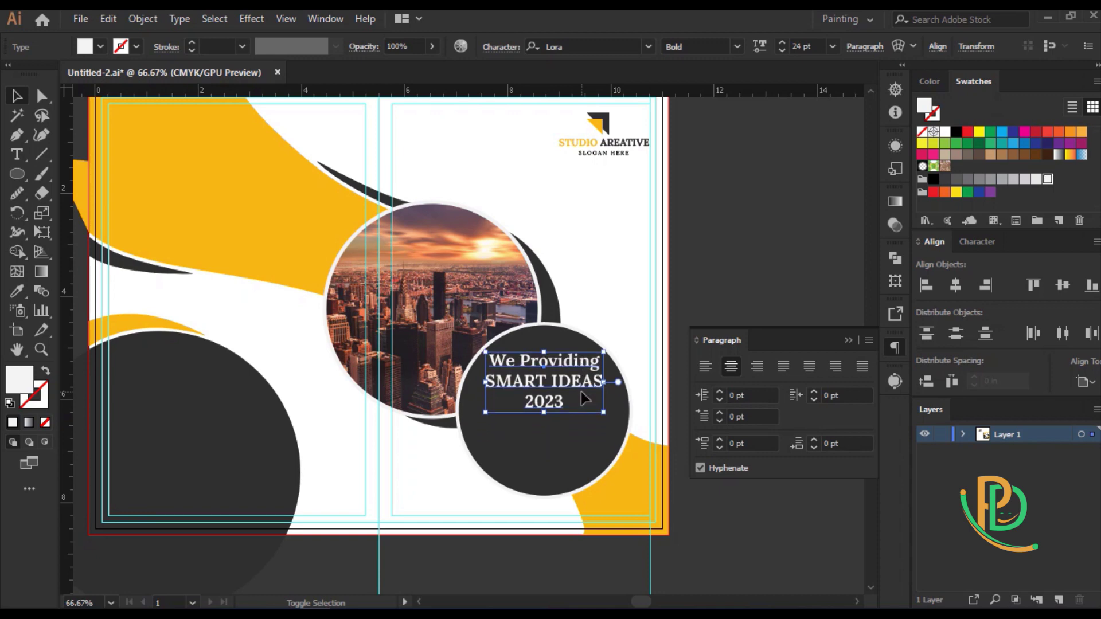
click(758, 258)
scroll(556, 436, up, 2)
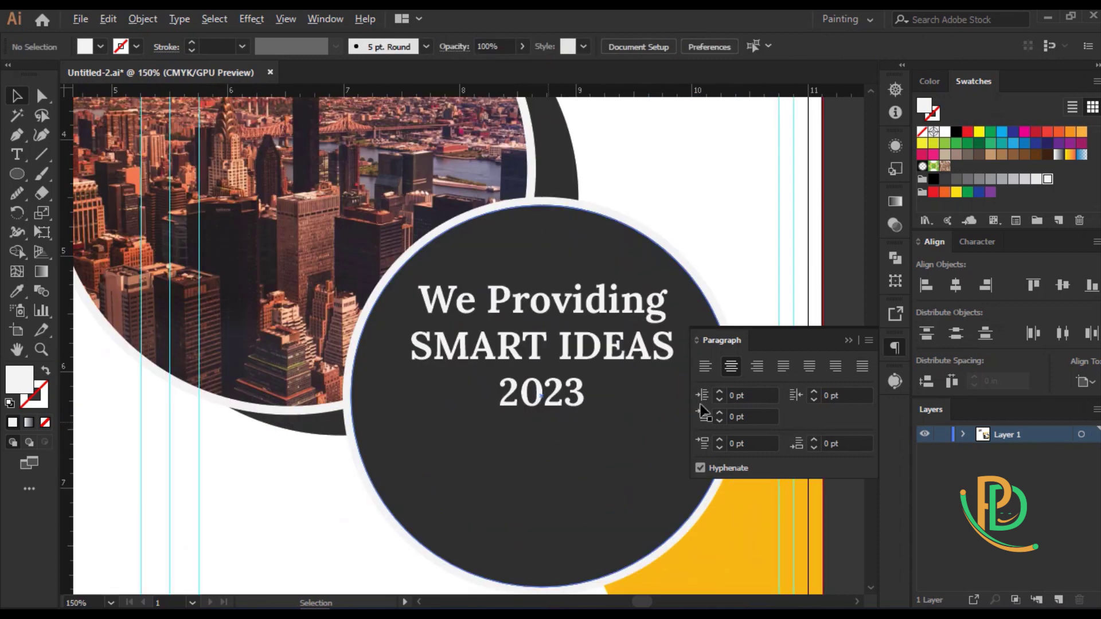
drag(630, 259, 554, 221)
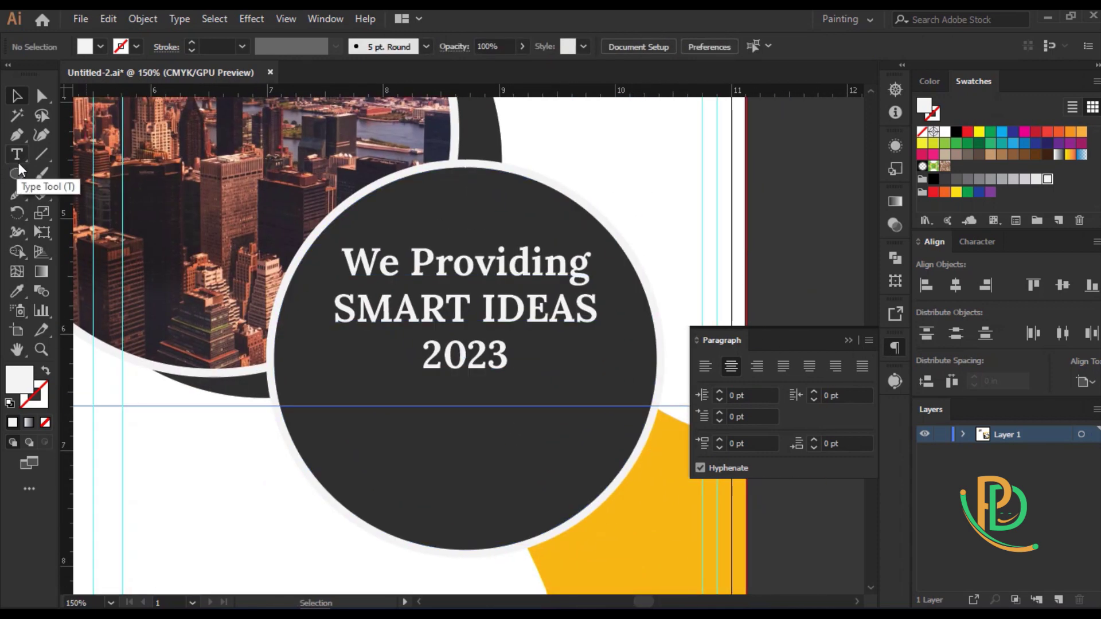
click(40, 156)
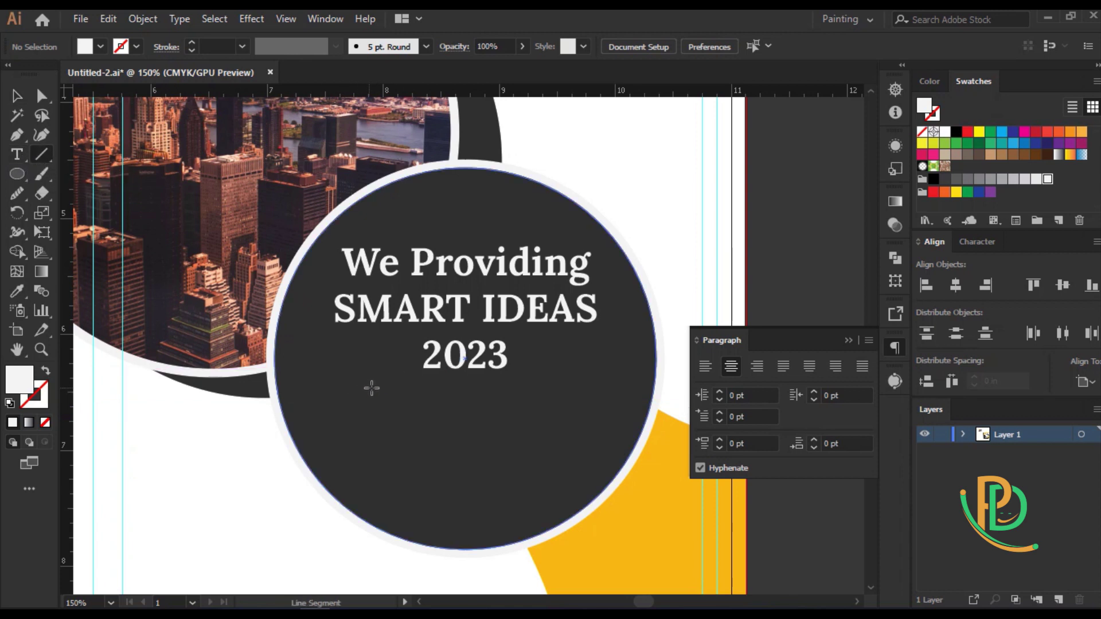
Draw a white 3 pt line with round caps below '2023'
drag(372, 388, 543, 388)
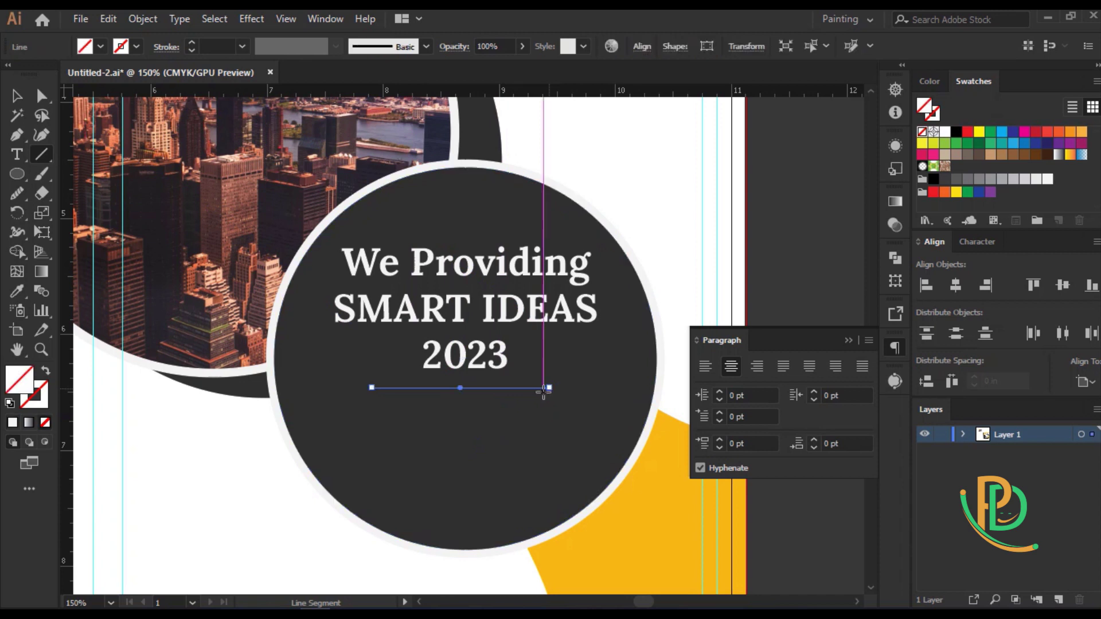
key(x)
key(comma)
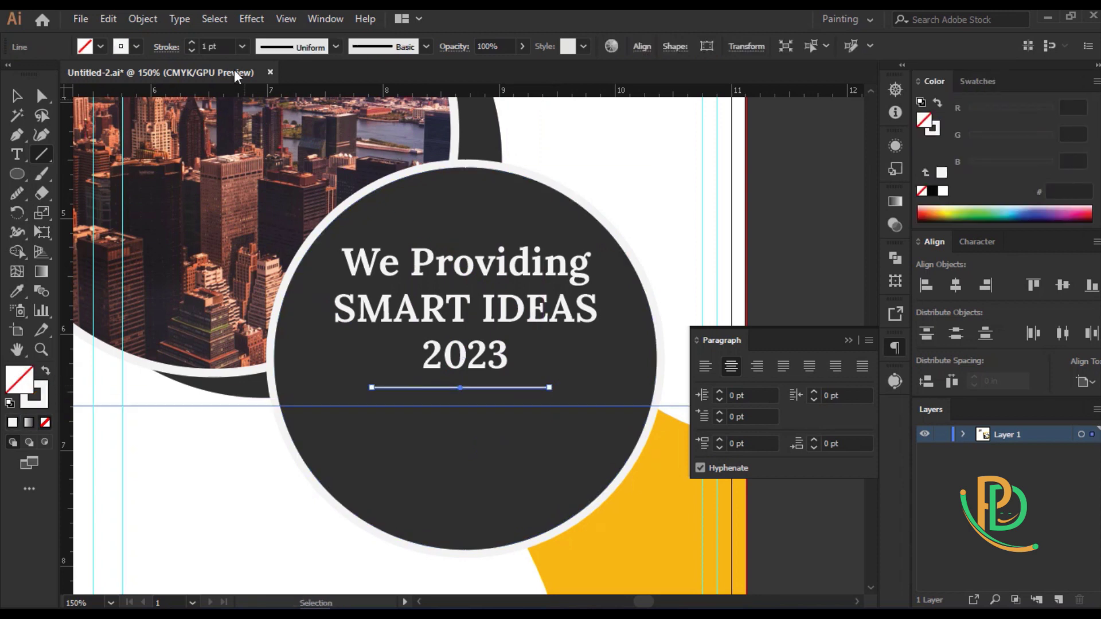
scroll(217, 45, up, 2)
click(166, 46)
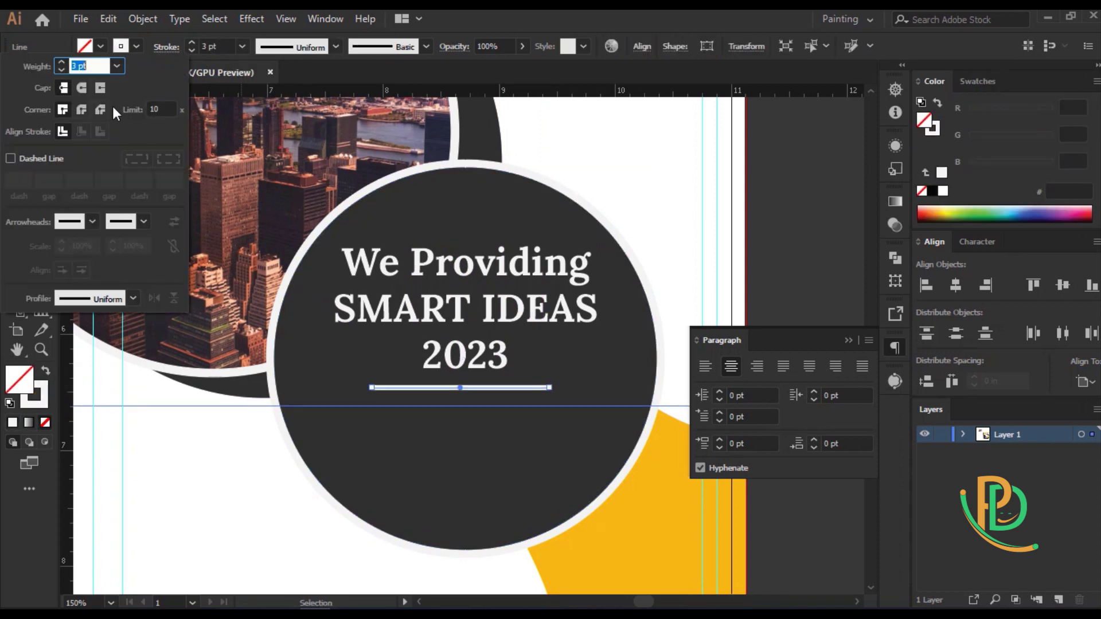
click(82, 88)
key(ctrl+shift+a)
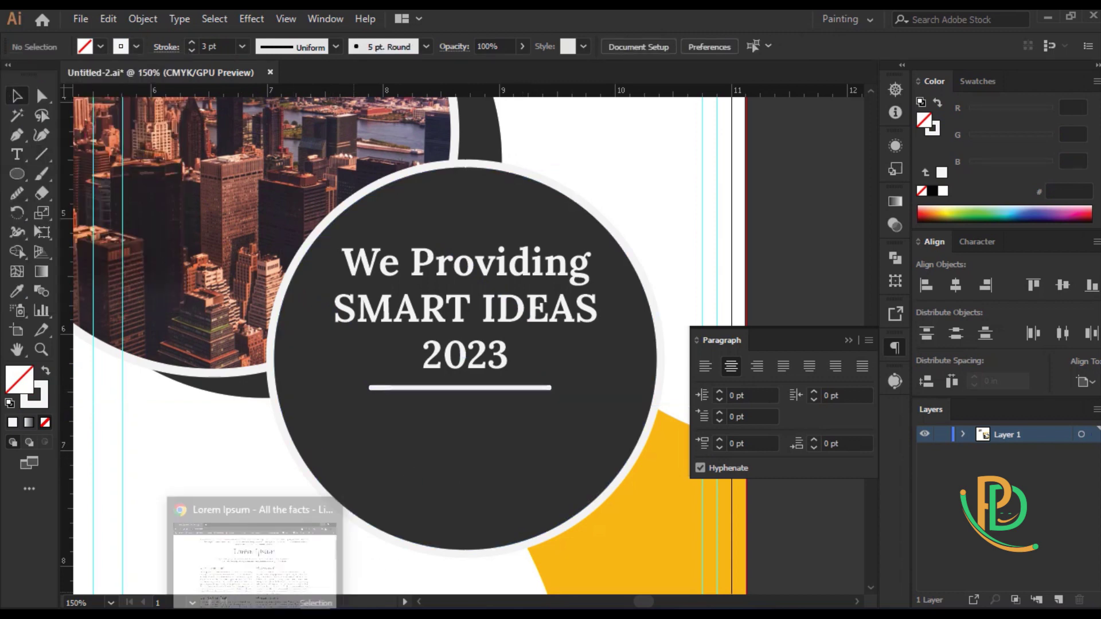
Copy the opening lorem ipsum sentence under 'Where can I get some?' on lipsum.com
click(255, 544)
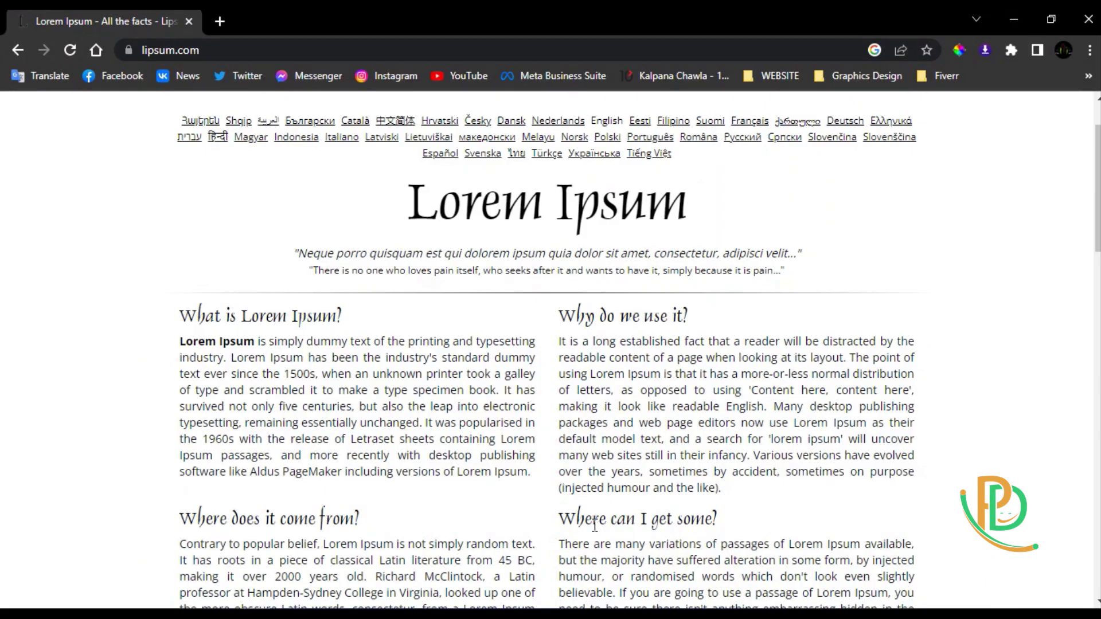
drag(560, 536, 607, 577)
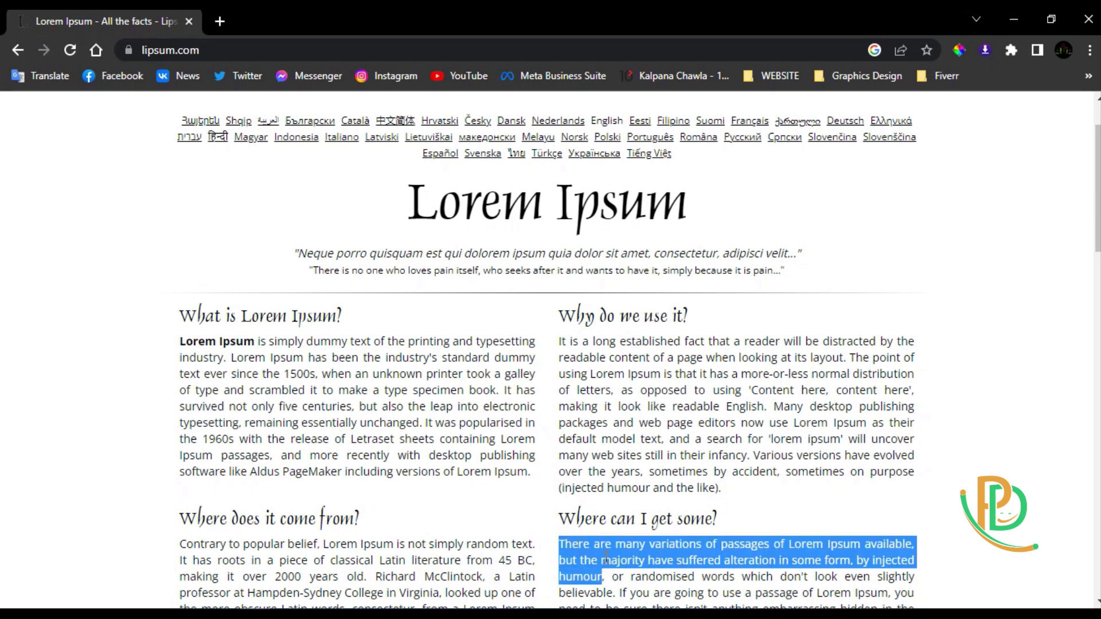
right_click(606, 559)
click(636, 430)
Paste the lorem ipsum text into a text area below the divider
key(alt+Tab)
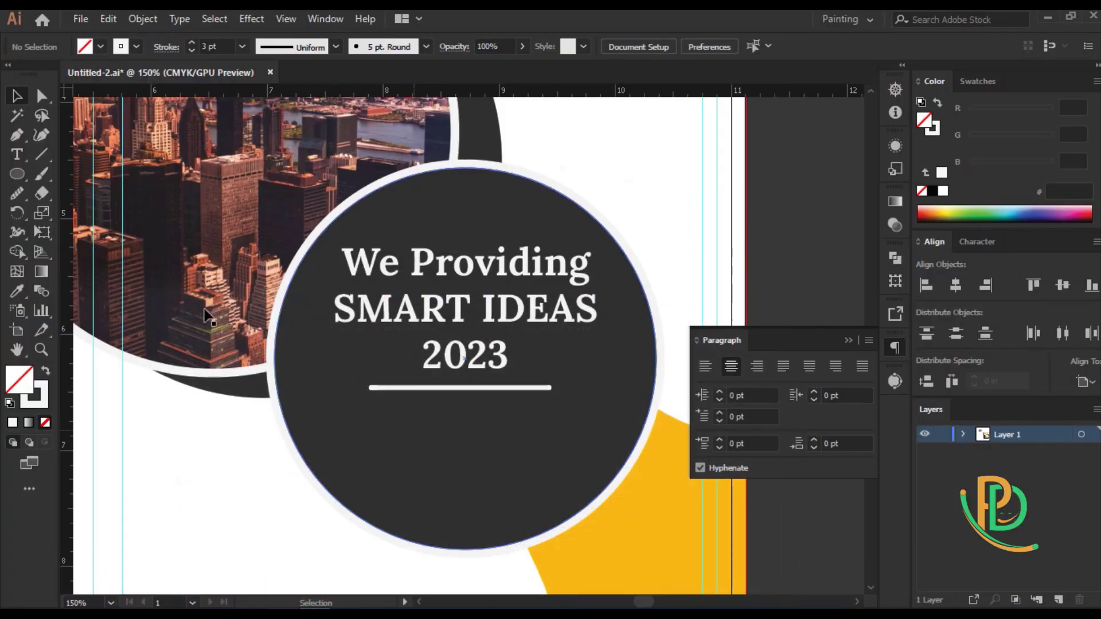
key(t)
drag(304, 414, 632, 522)
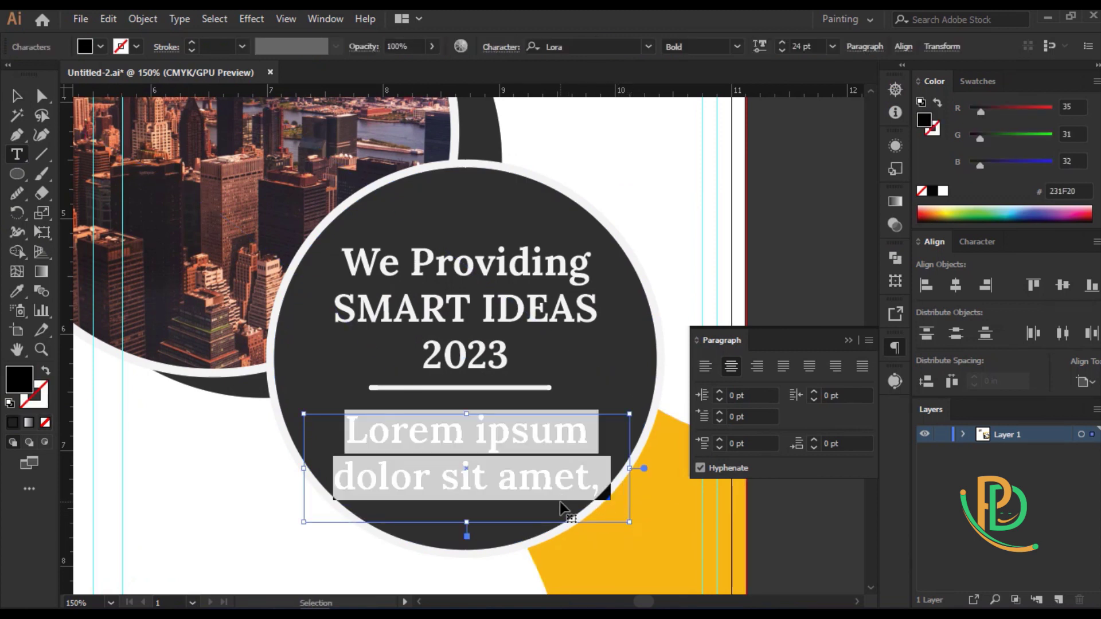
key(ctrl+v)
key(Escape)
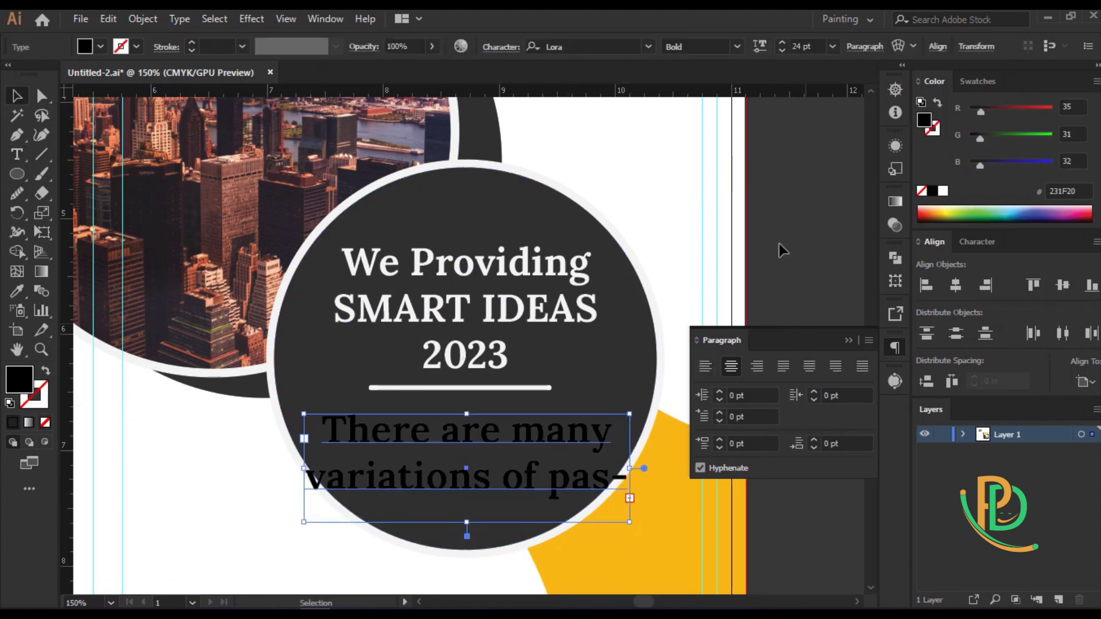
Make the paragraph white Lora Regular at 9 pt
click(502, 47)
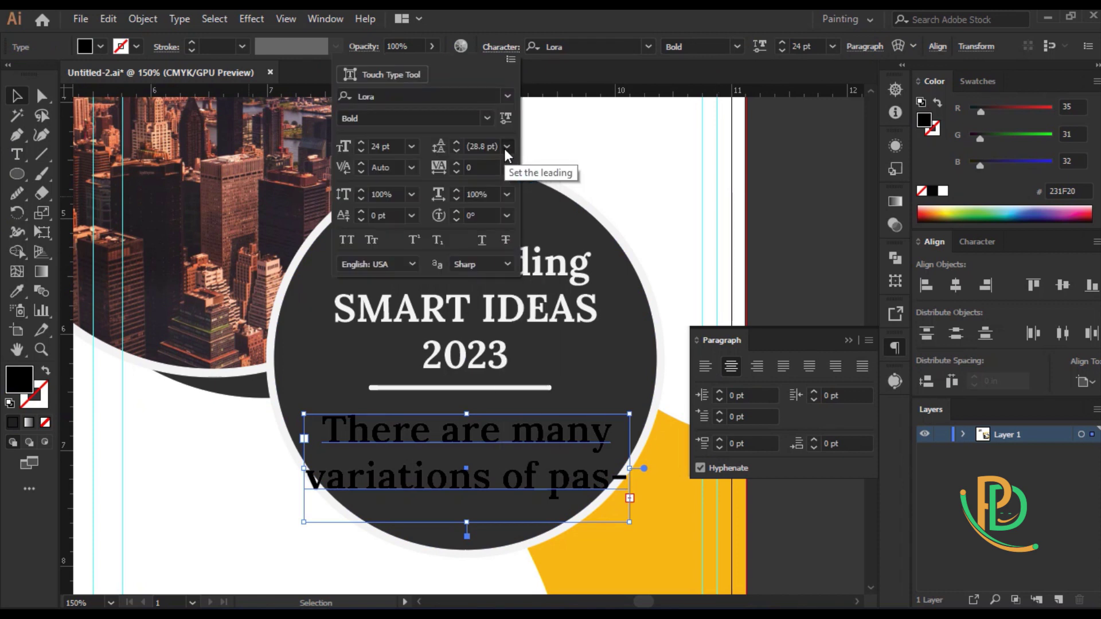
scroll(400, 140, down, 9)
scroll(399, 141, down, 4)
scroll(400, 141, down, 1)
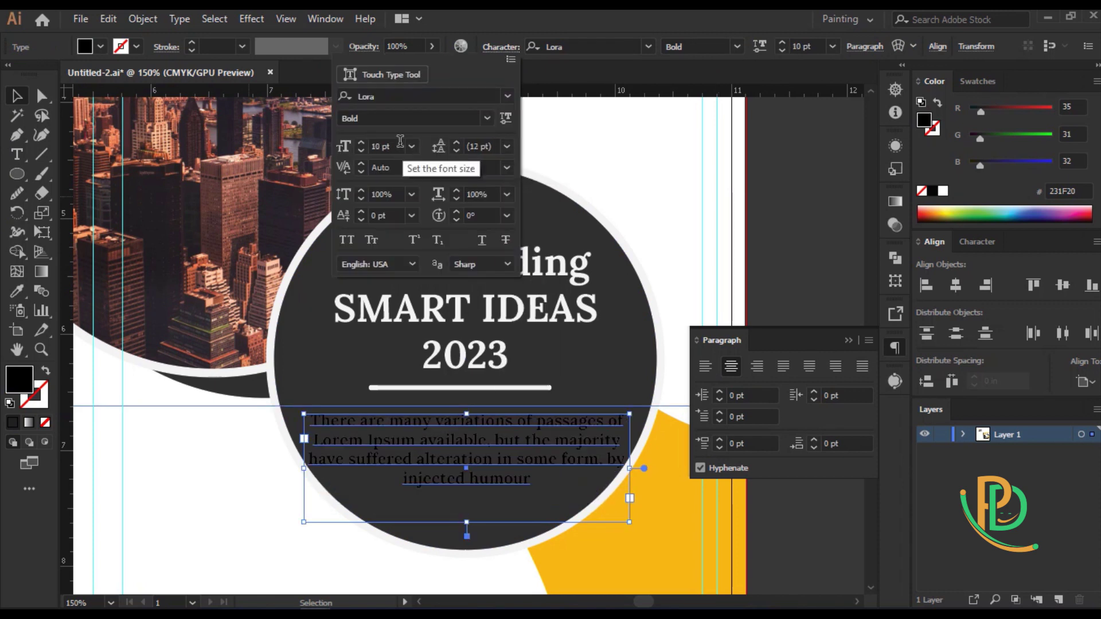
scroll(400, 140, down, 1)
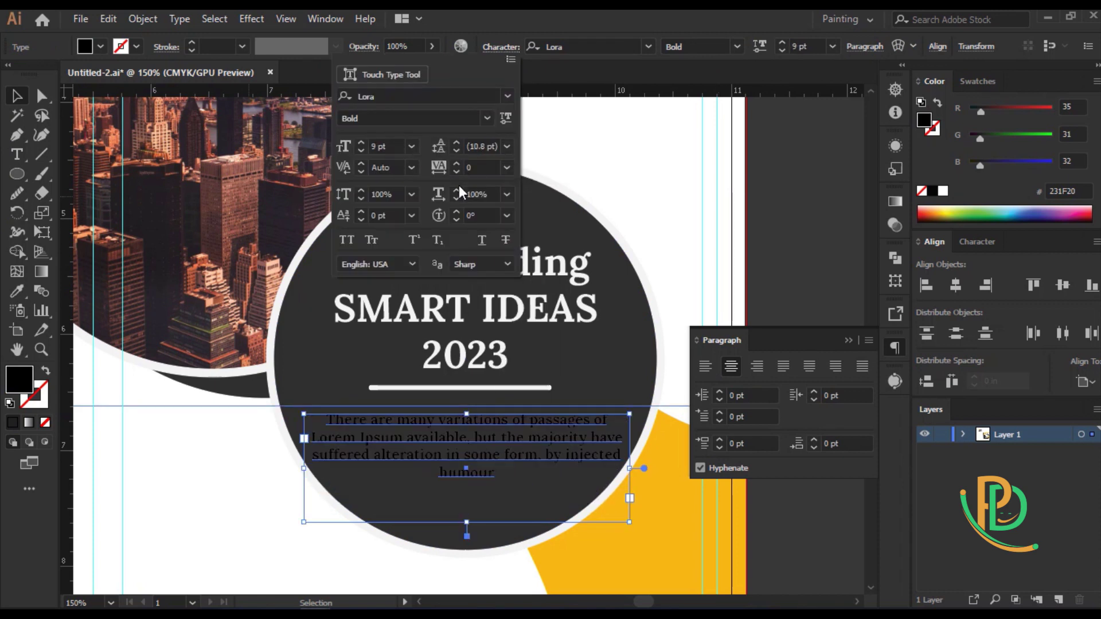
click(943, 193)
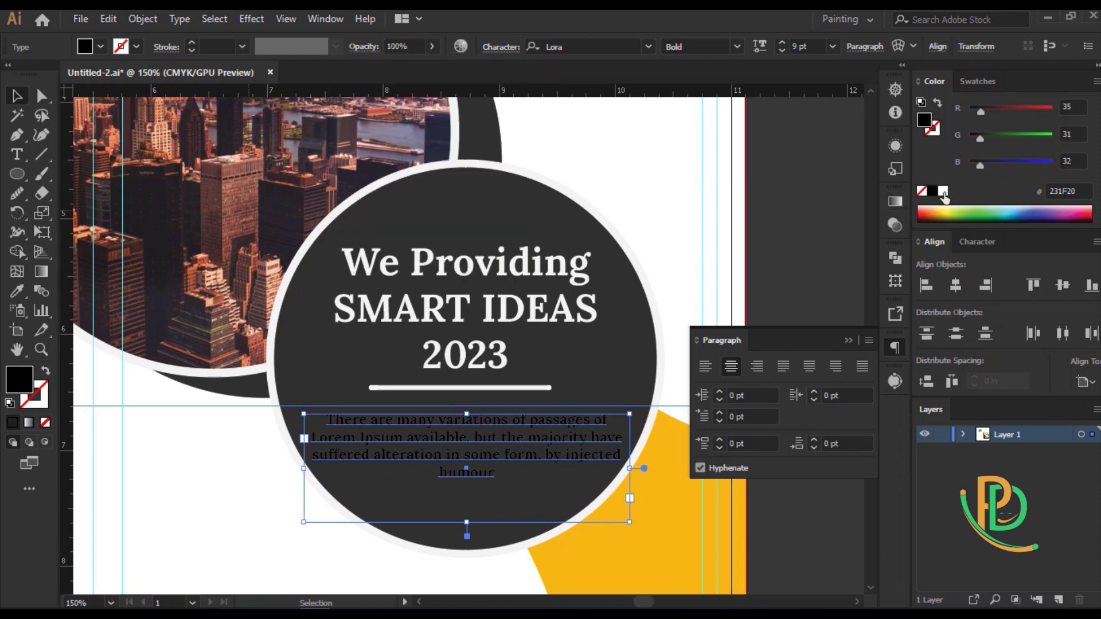
click(942, 193)
click(736, 47)
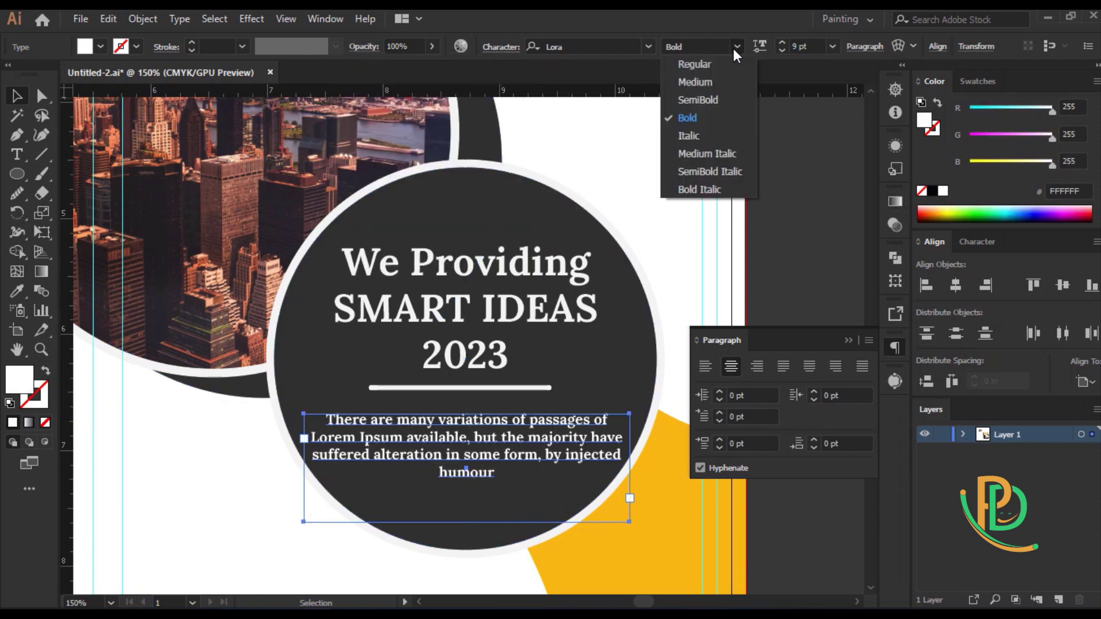
click(713, 63)
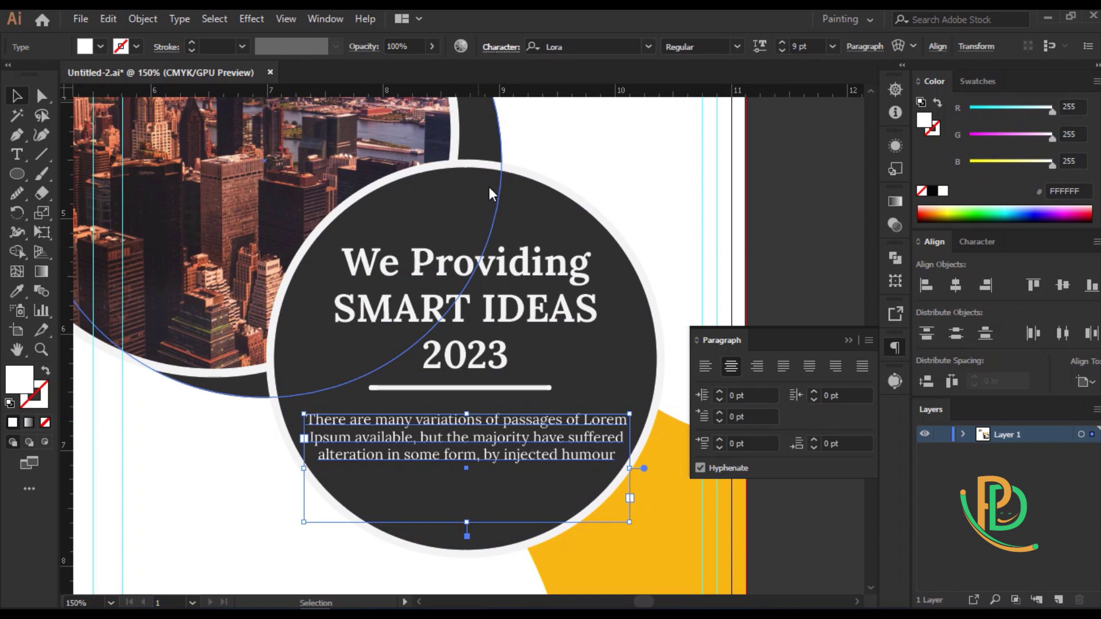
Set the paragraph leading to 12 pt, then deselect and zoom out
click(501, 46)
click(482, 147)
text(12)
key(Return)
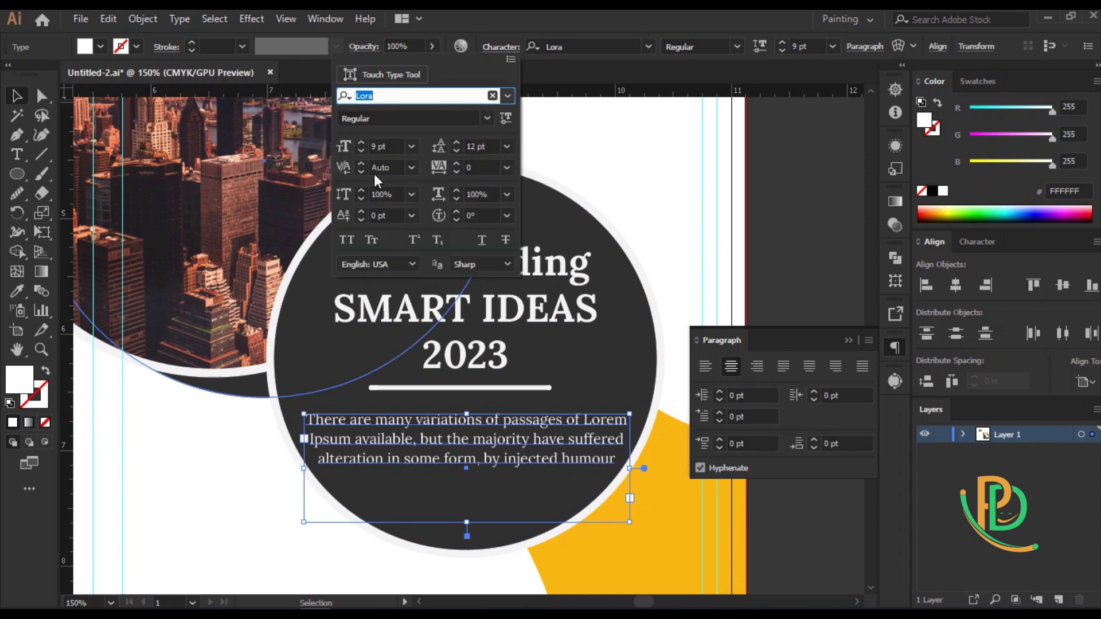
key(Escape)
key(ctrl+1)
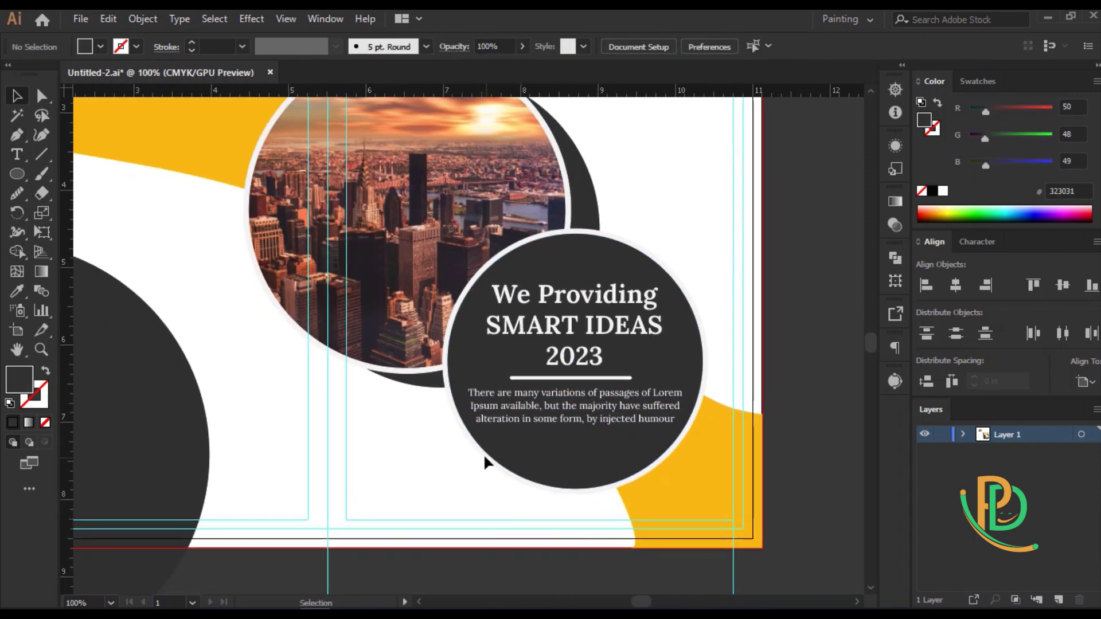
Move the contact text group from beside the page toward the artboard
scroll(469, 459, down, 5)
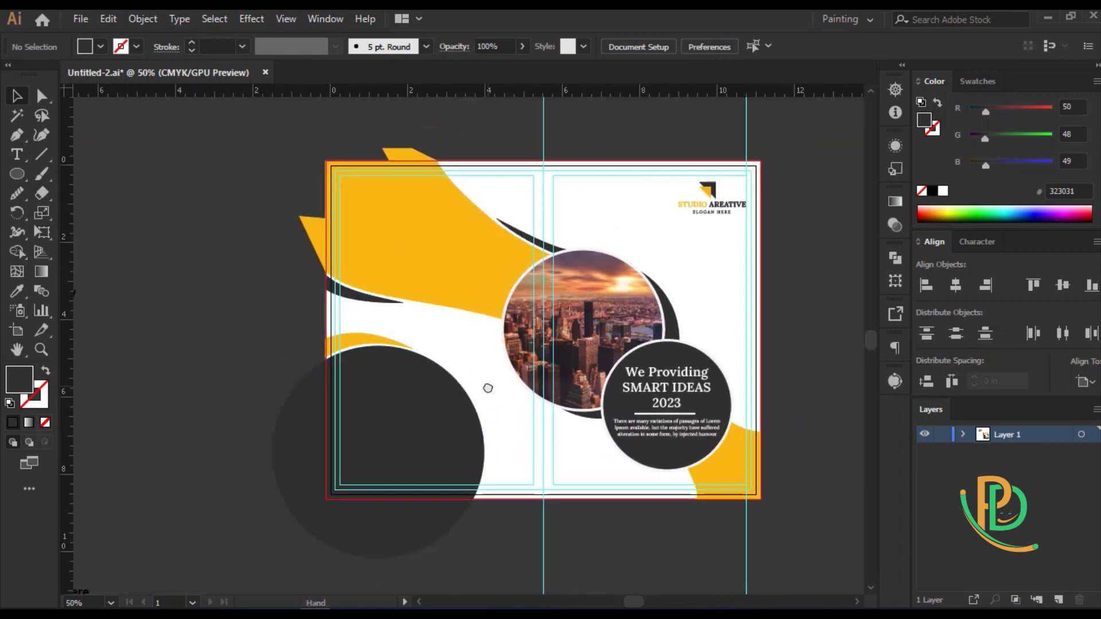
drag(272, 427, 406, 224)
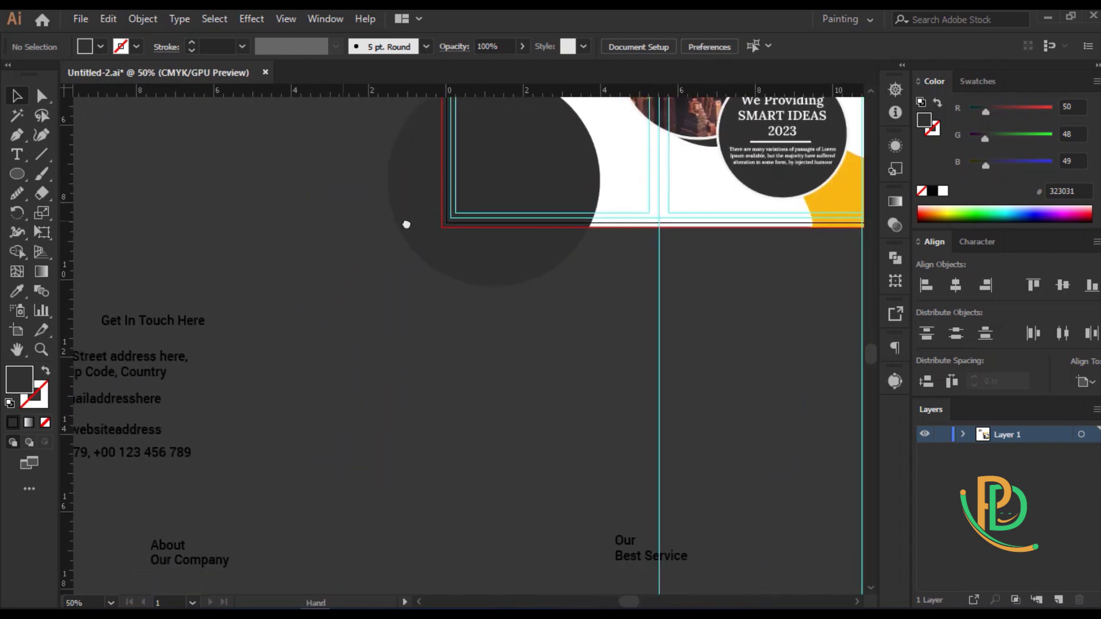
click(212, 350)
mouse_move(225, 315)
mouse_down()
mouse_move(451, 228)
mouse_move(444, 258)
mouse_up()
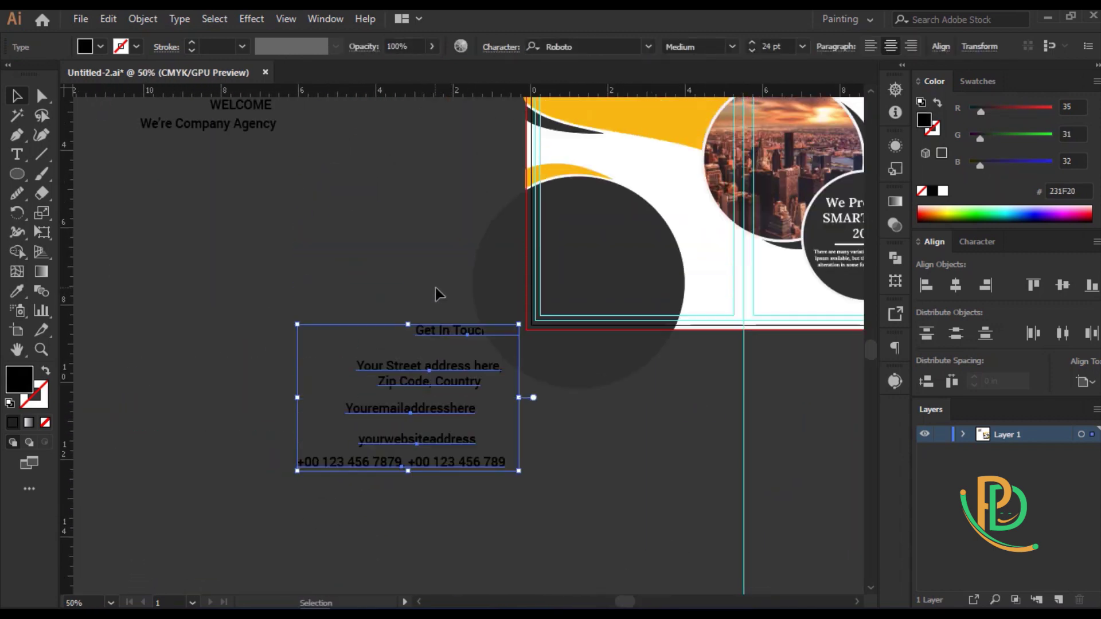
scroll(435, 287, up, 3)
scroll(325, 311, up, 1)
scroll(229, 347, up, 3)
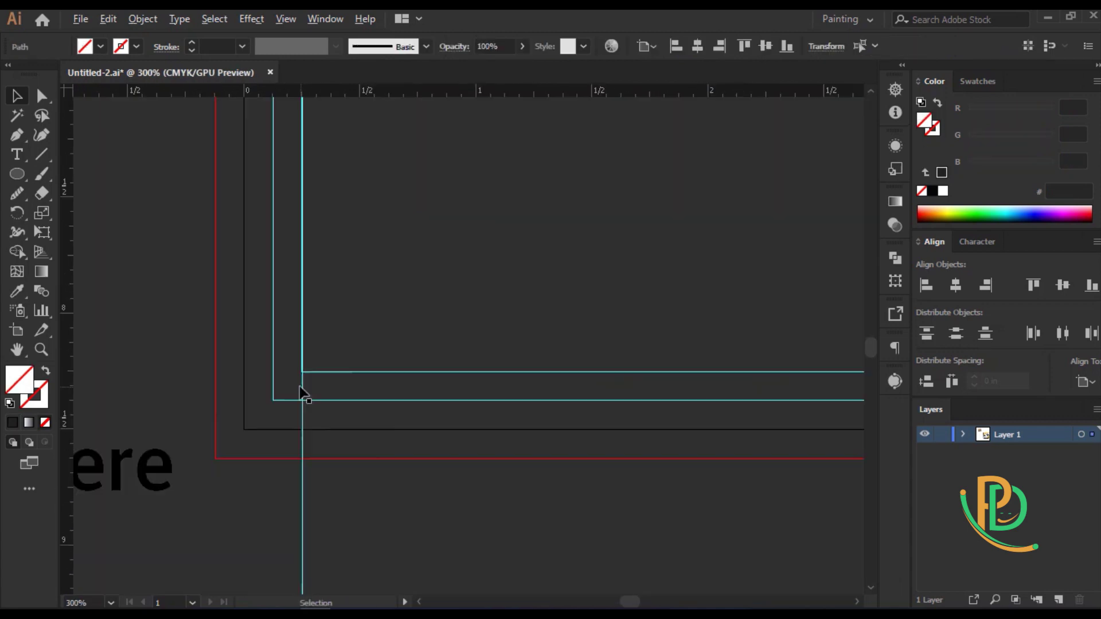
scroll(228, 347, down, 2)
Place 'Get In Touch Here' in the dark circle, styled like the headline at 22 pt
drag(128, 408, 380, 275)
scroll(380, 275, down, 2)
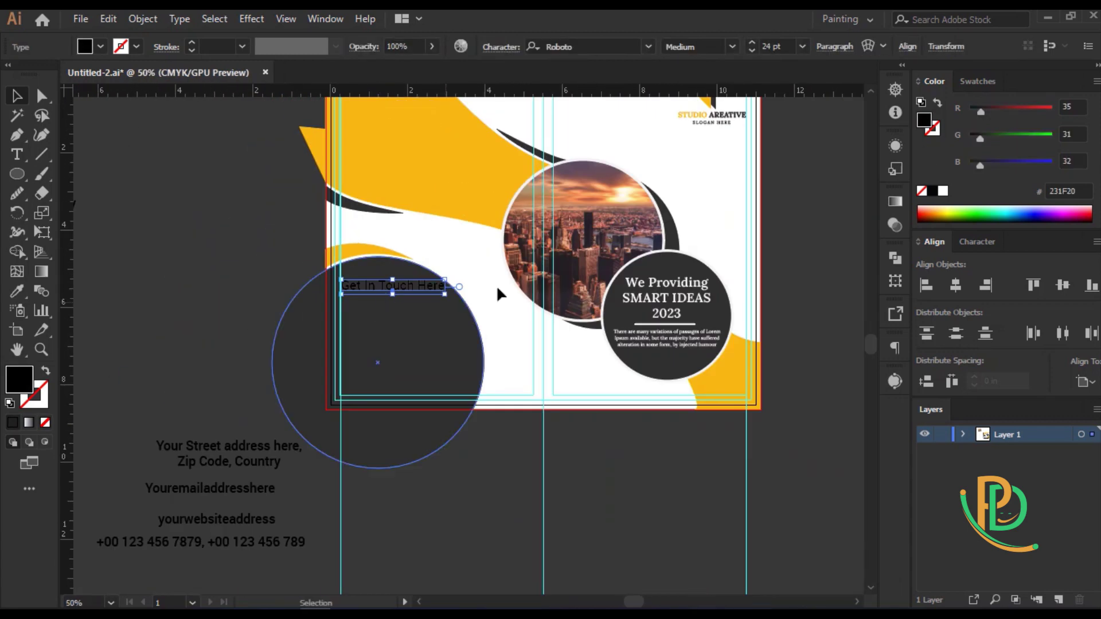
scroll(319, 344, up, 1)
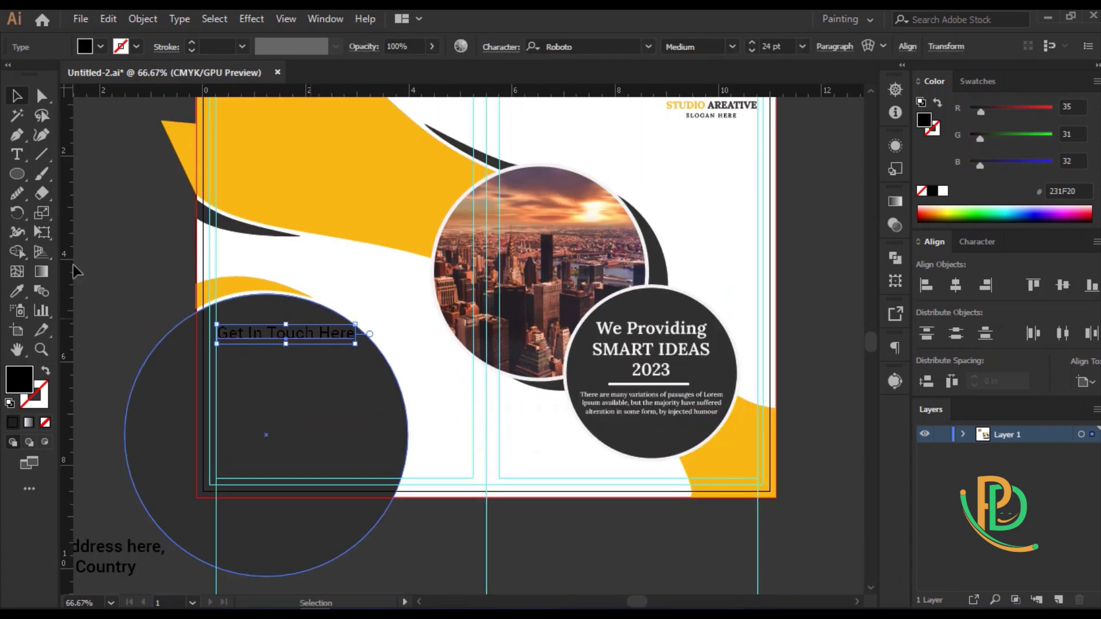
click(606, 325)
click(17, 99)
scroll(260, 351, up, 2)
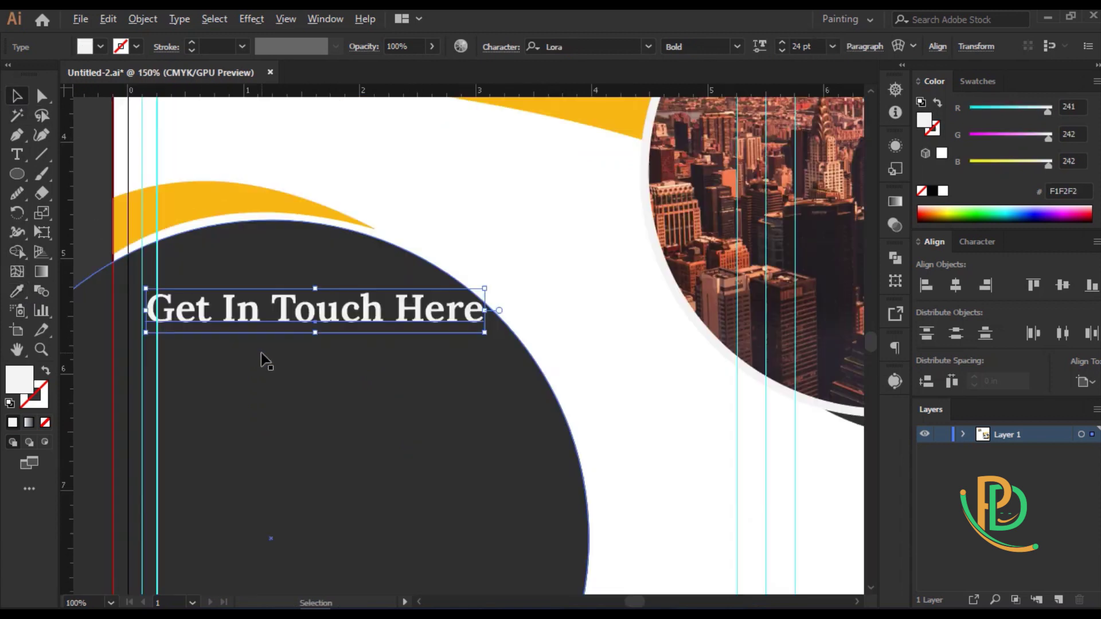
scroll(806, 46, down, 1)
scroll(806, 46, down, 1)
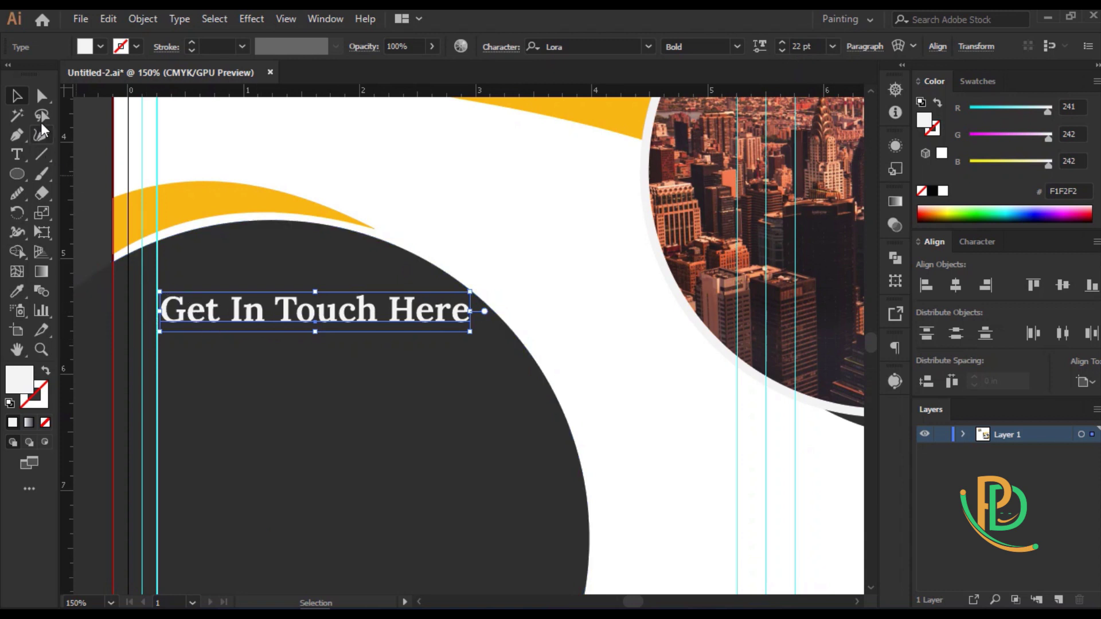
shift+click(157, 272)
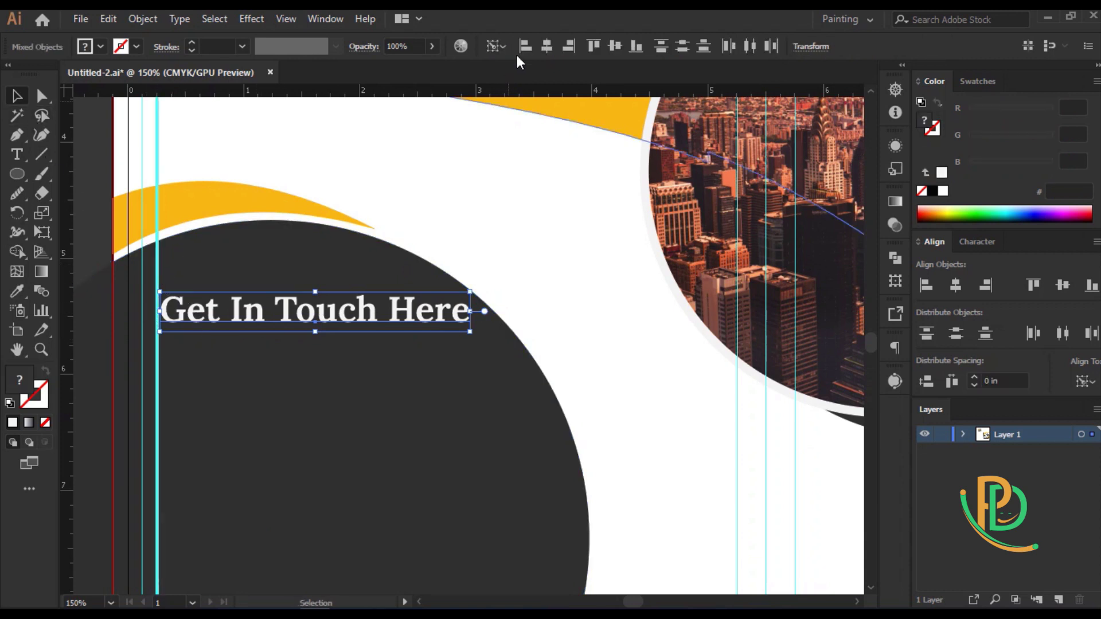
Draw a white 3 pt line under the 'Get In Touch Here' heading
click(537, 232)
key(ctrl+minus)
key(backslash)
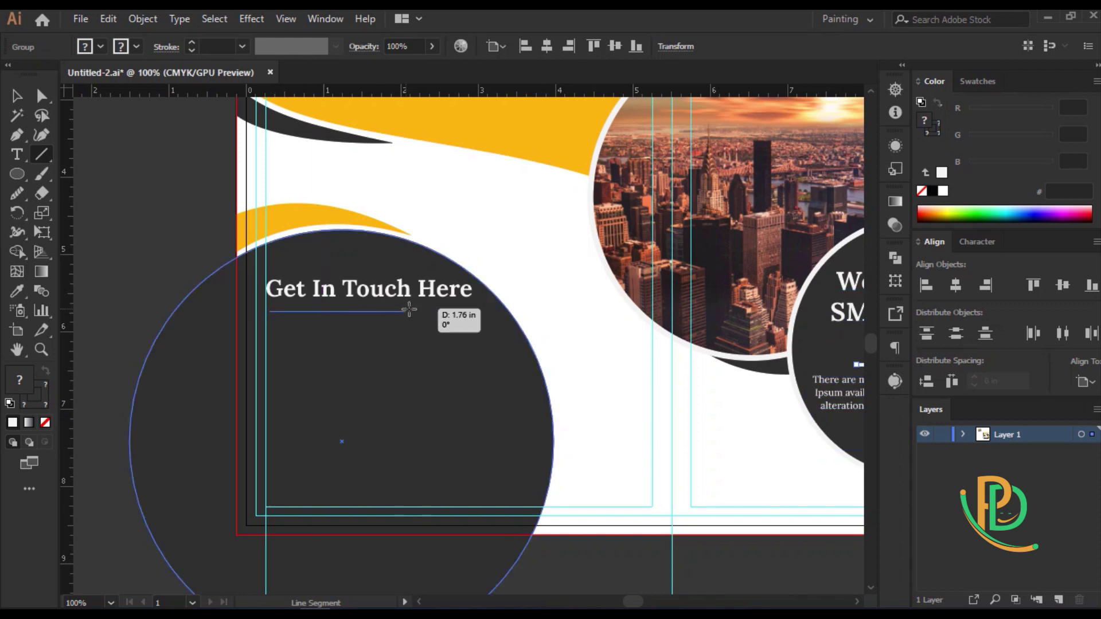
drag(270, 311, 411, 310)
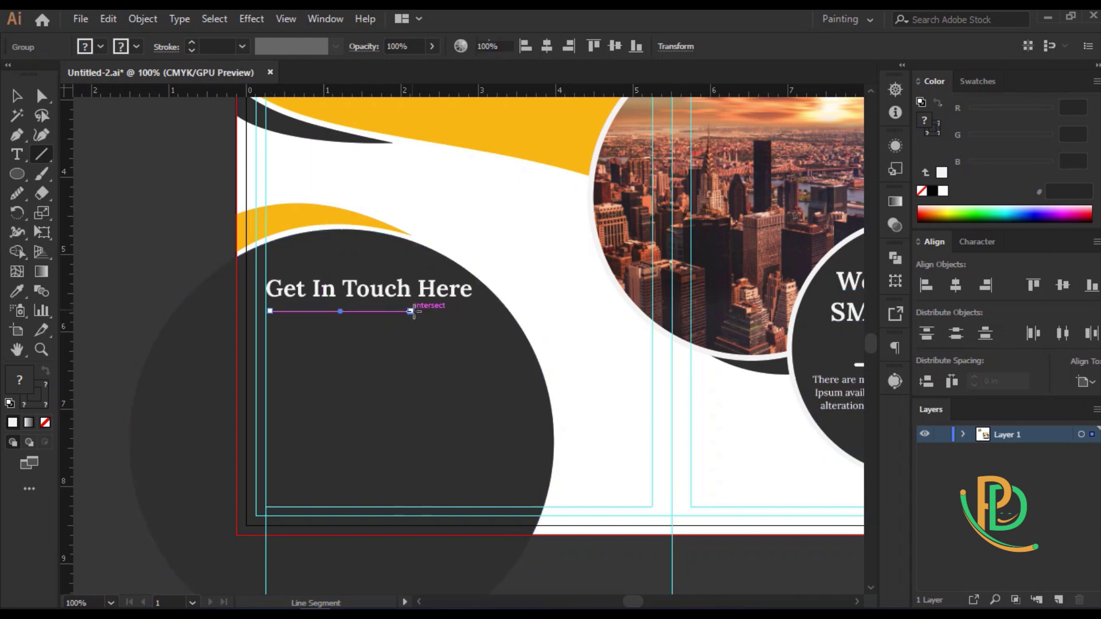
click(943, 191)
key(v)
click(217, 343)
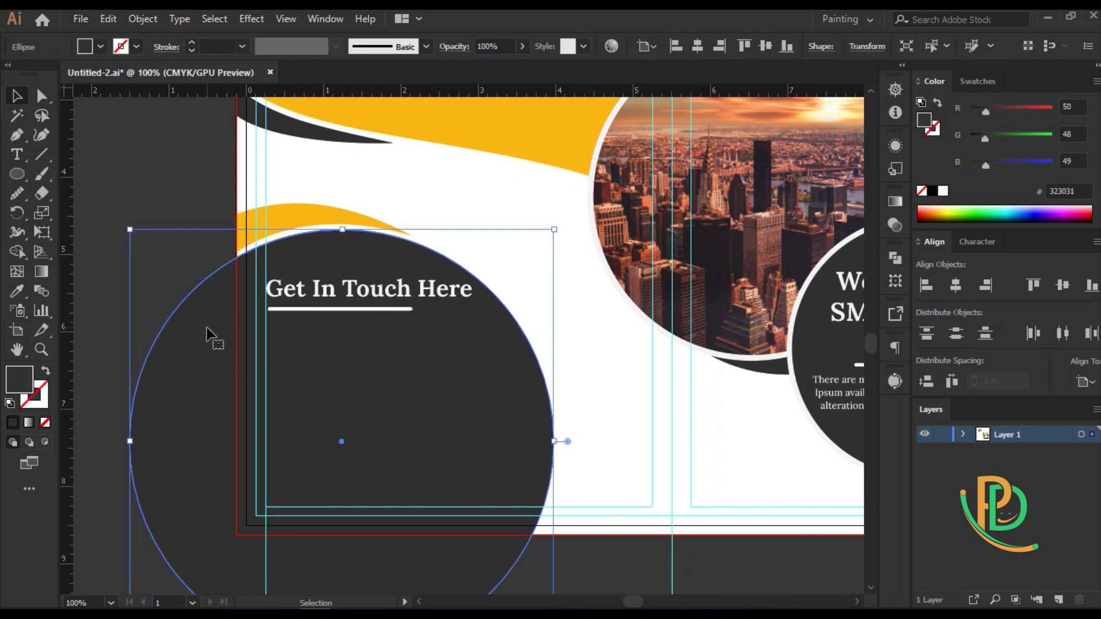
scroll(210, 333, down, 1)
click(140, 282)
Move the address, email, website and phone texts into the dark contact circle
scroll(161, 367, down, 3)
scroll(161, 367, left, 3)
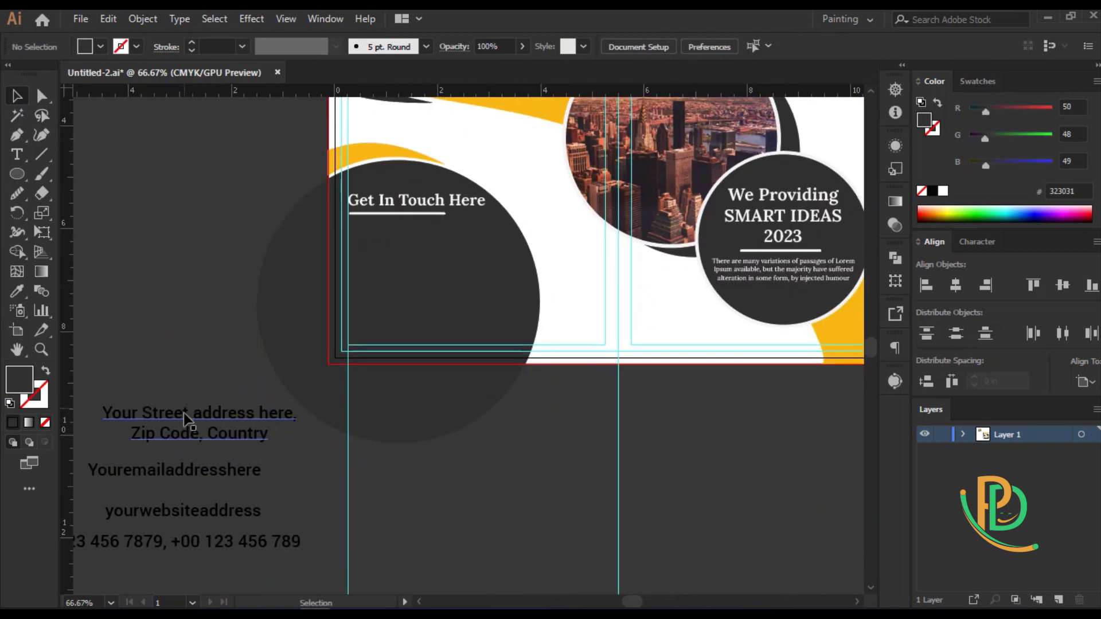
drag(183, 415, 321, 329)
drag(183, 475, 407, 370)
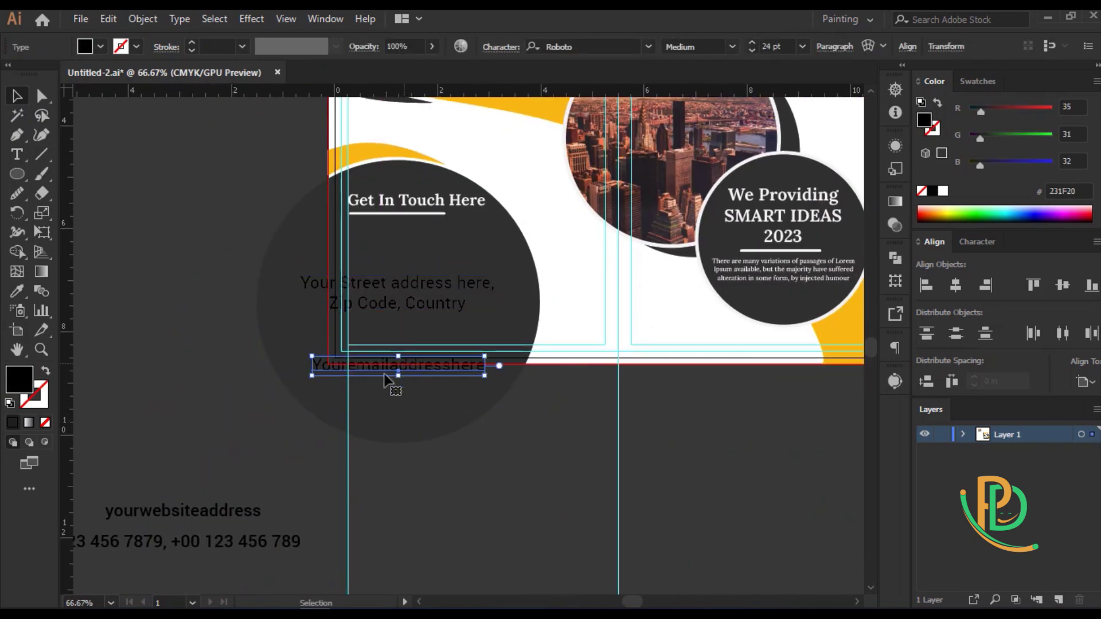
drag(183, 512, 423, 424)
drag(175, 559, 436, 495)
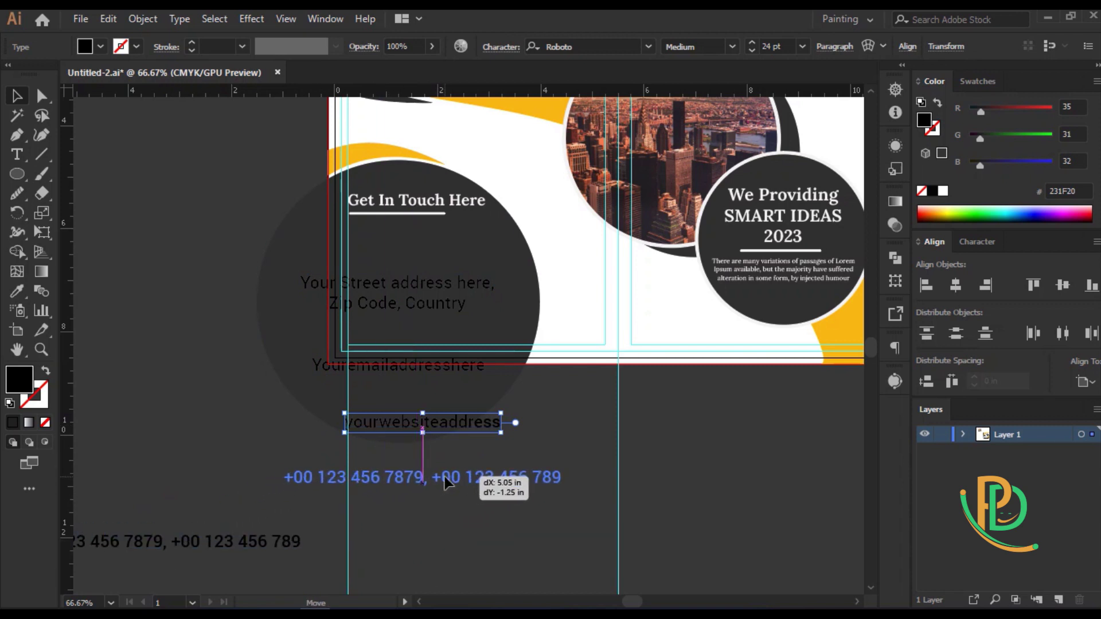
Delete the duplicate phone number and select all the contact lines
double_click(434, 486)
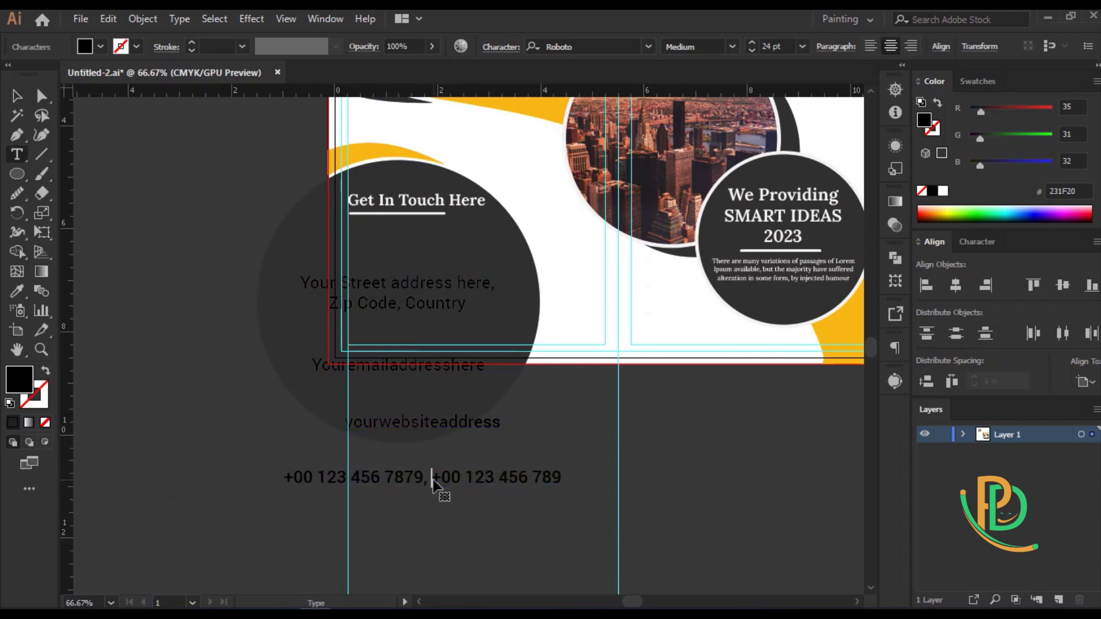
key(BackSpace)
key(BackSpace)
key(BackSpace)
key(BackSpace)
key(BackSpace)
key(BackSpace)
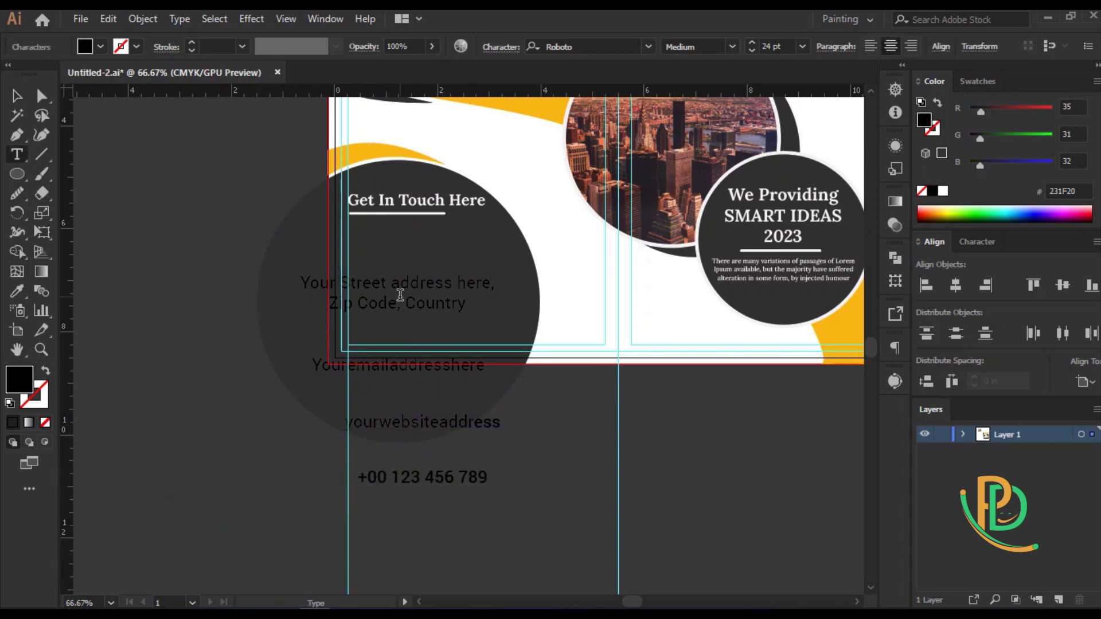
click(16, 98)
shift+click(441, 424)
shift+click(422, 370)
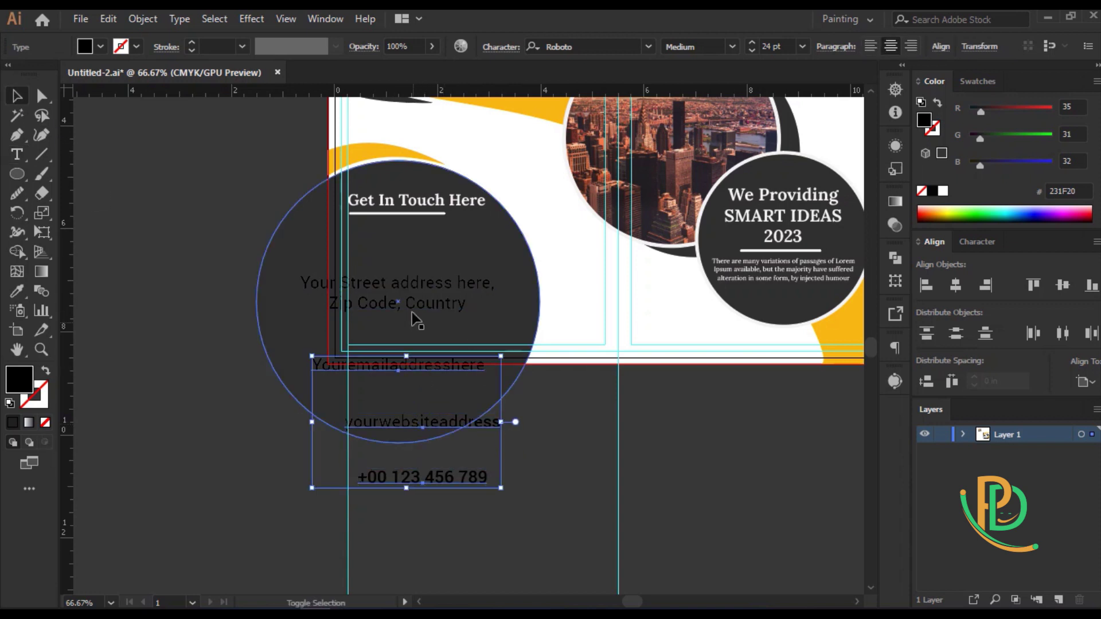
shift+click(390, 304)
Eyedropper the Get In Touch Here style onto the contacts, set to Regular and white
click(17, 290)
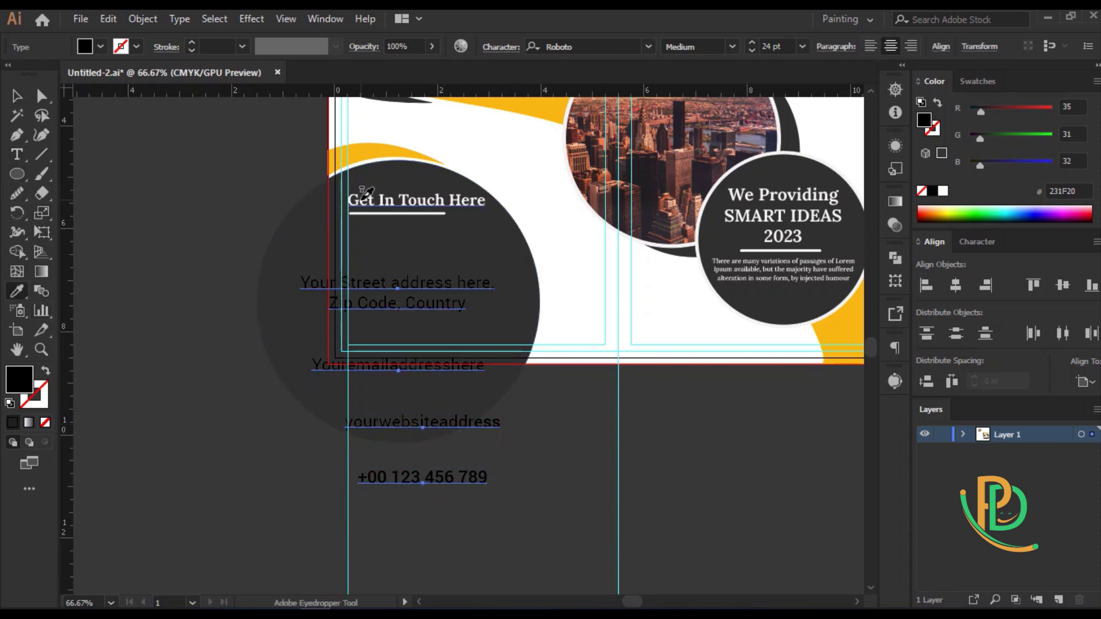
click(359, 201)
click(737, 46)
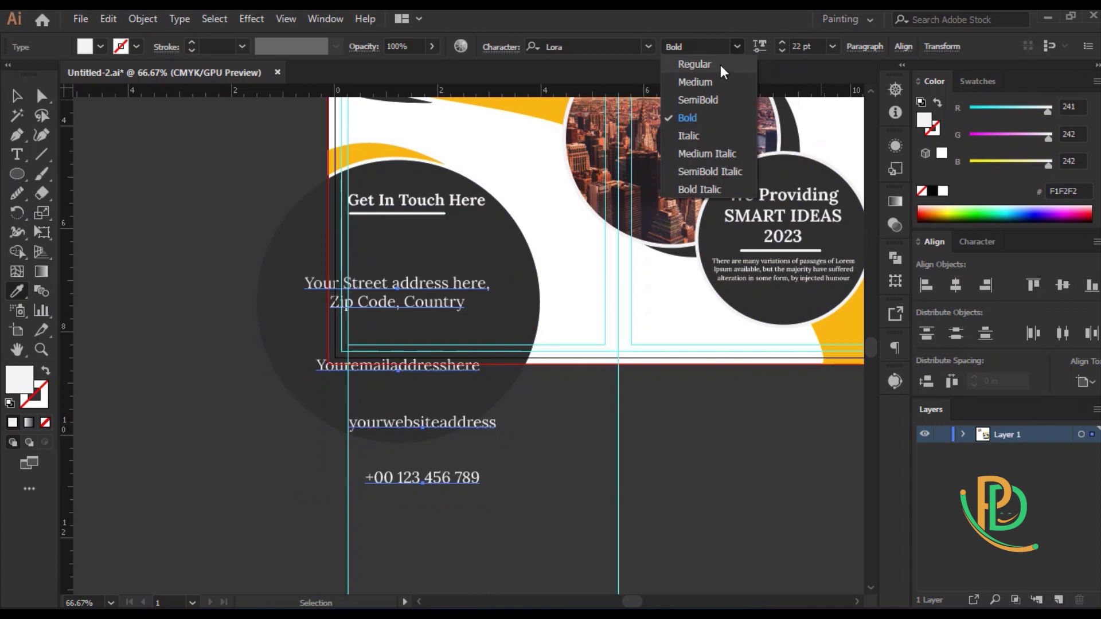
click(720, 64)
click(92, 221)
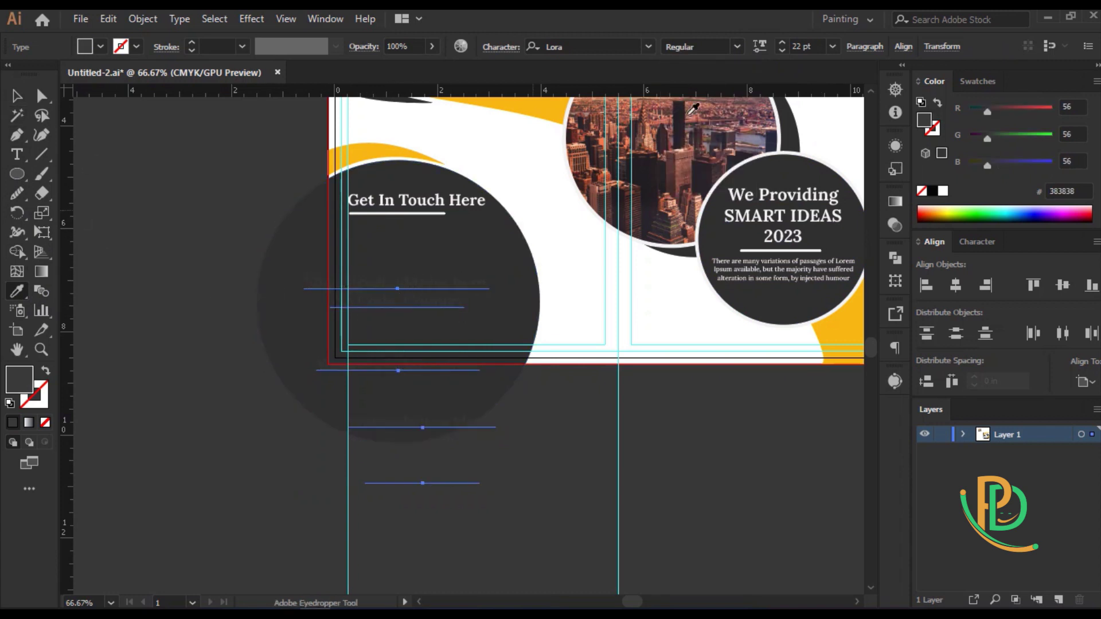
click(942, 191)
click(17, 96)
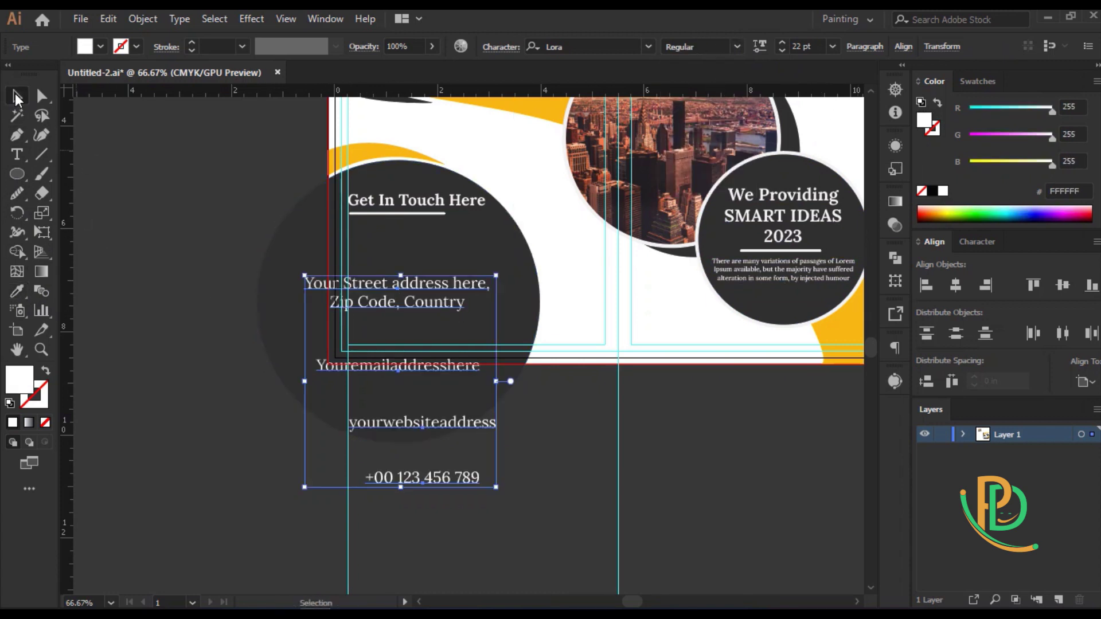
Move the address up under the heading and set the contact text to 11 pt
click(107, 229)
scroll(354, 296, up, 1)
drag(442, 294, 507, 224)
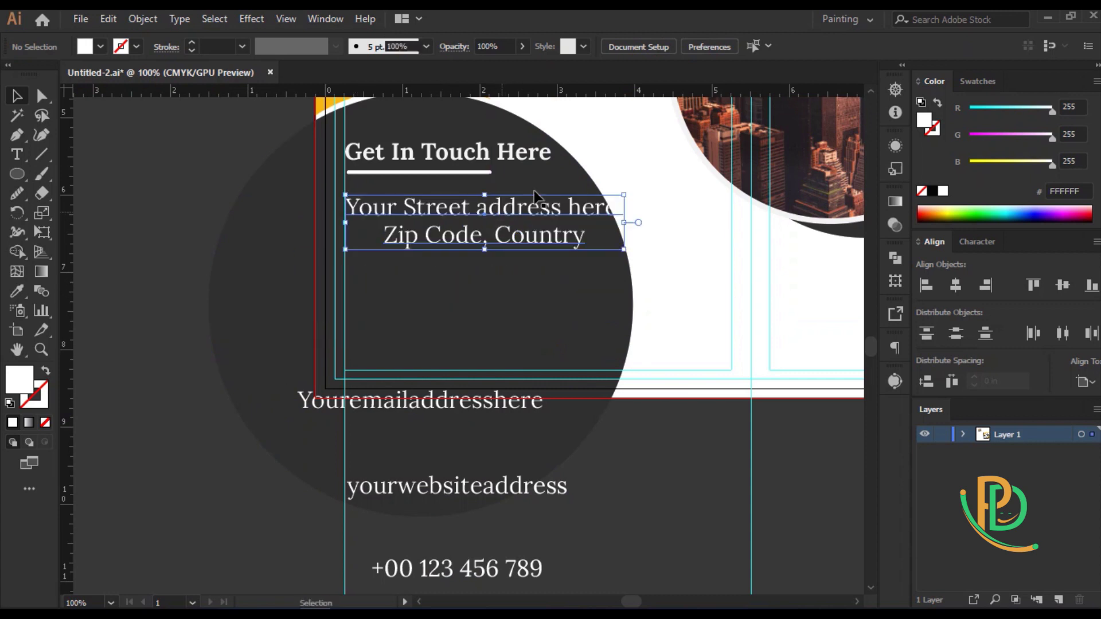
click(831, 47)
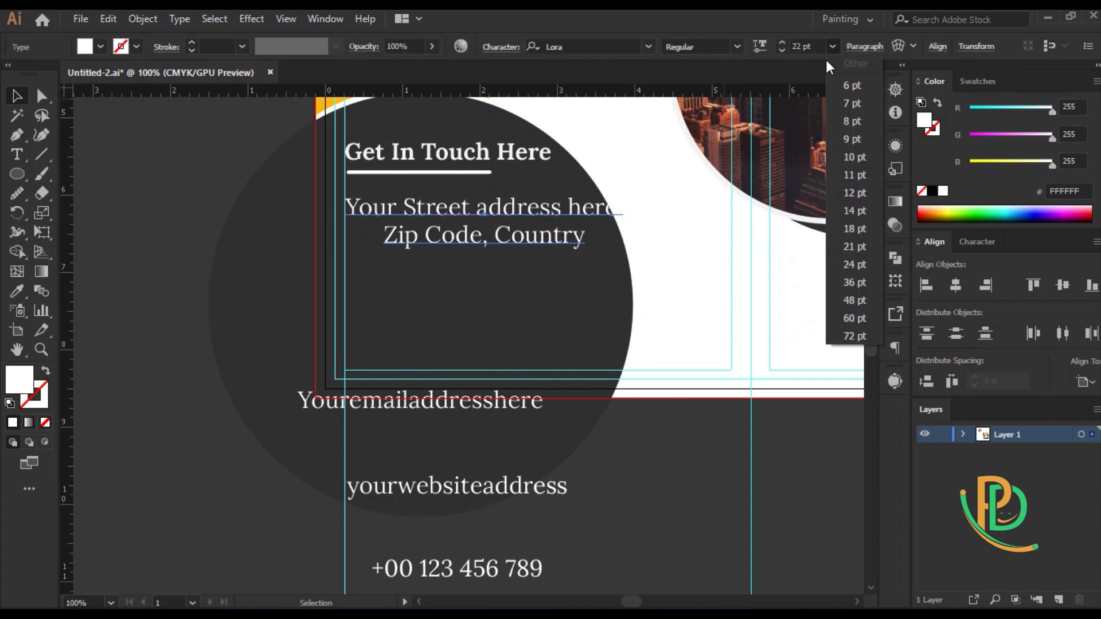
click(854, 174)
Left-align the contact lines using the phone number as key object
click(961, 332)
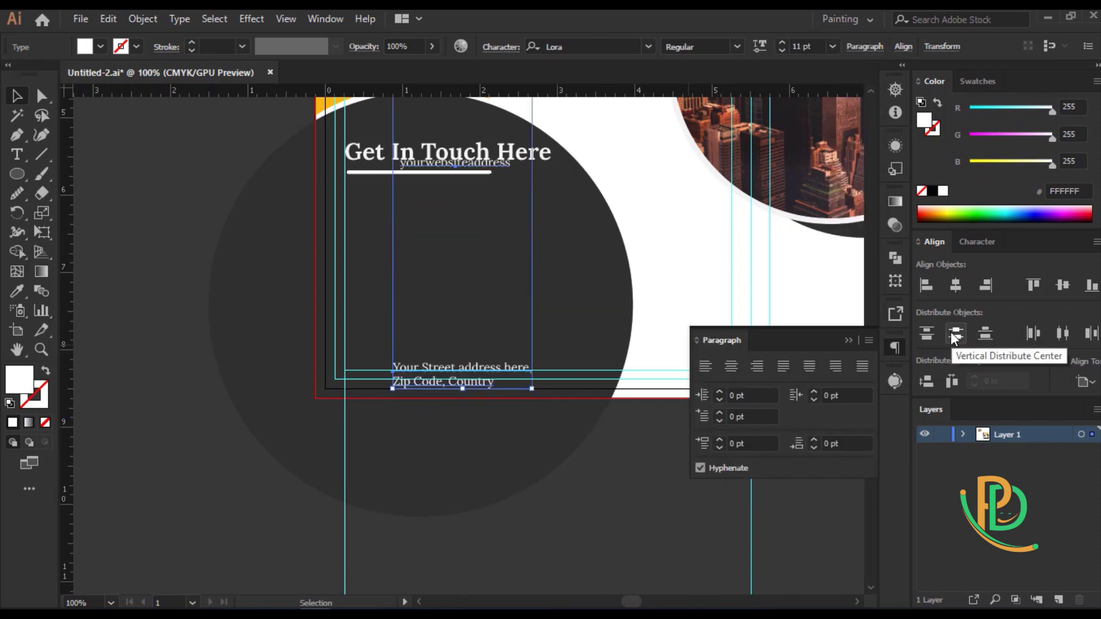
key(ctrl+z)
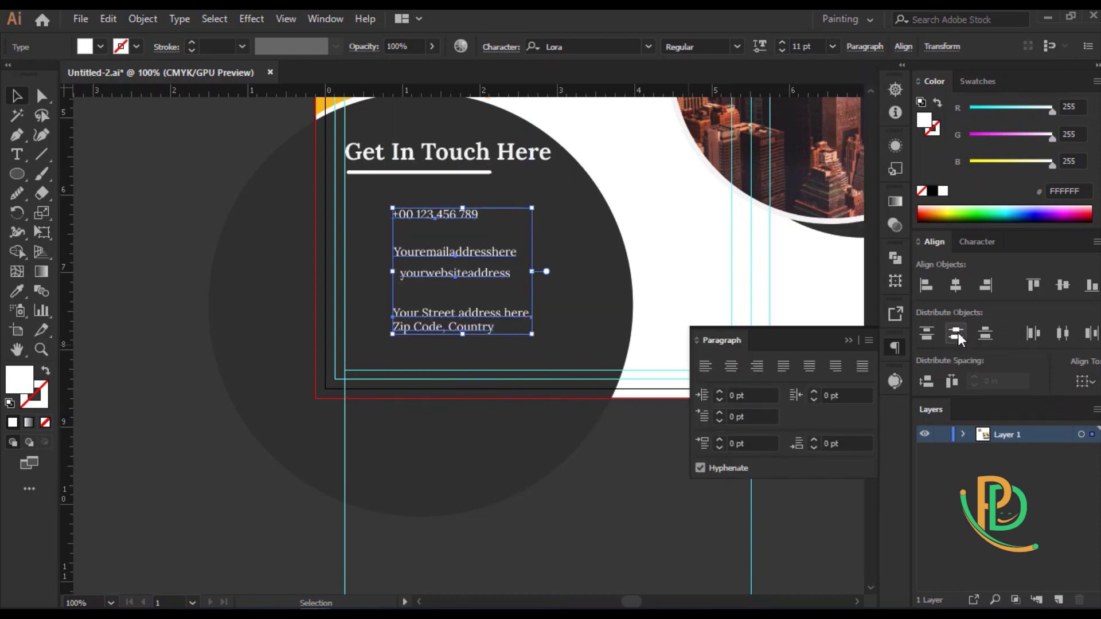
click(434, 218)
click(924, 285)
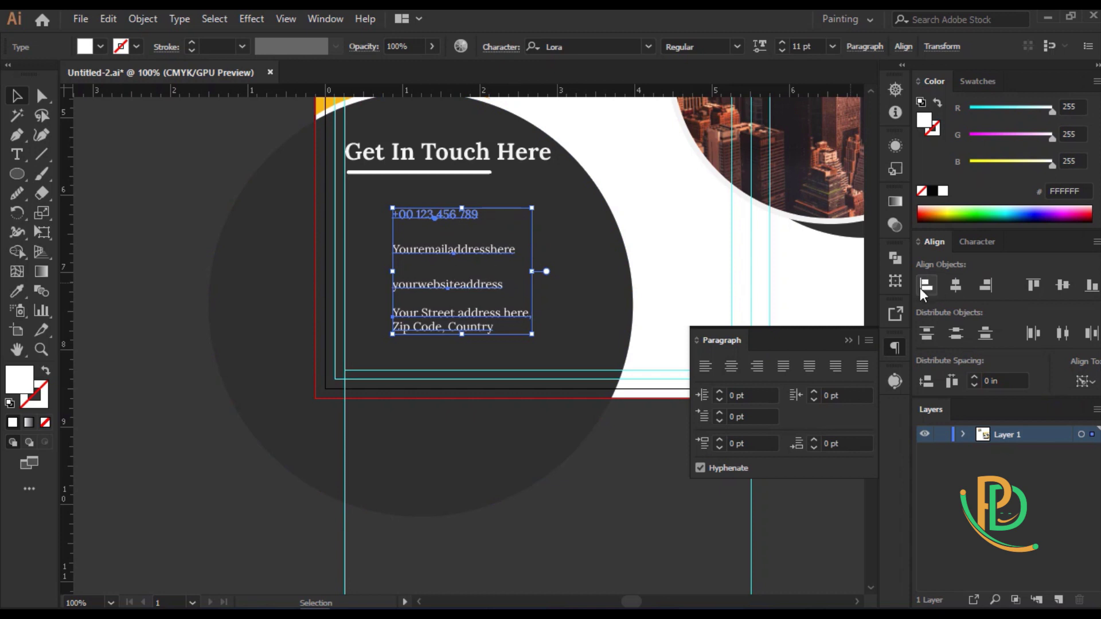
click(625, 487)
Move the email and website lines up for even spacing below the phone number
scroll(583, 488, up, 2)
scroll(584, 488, up, 1)
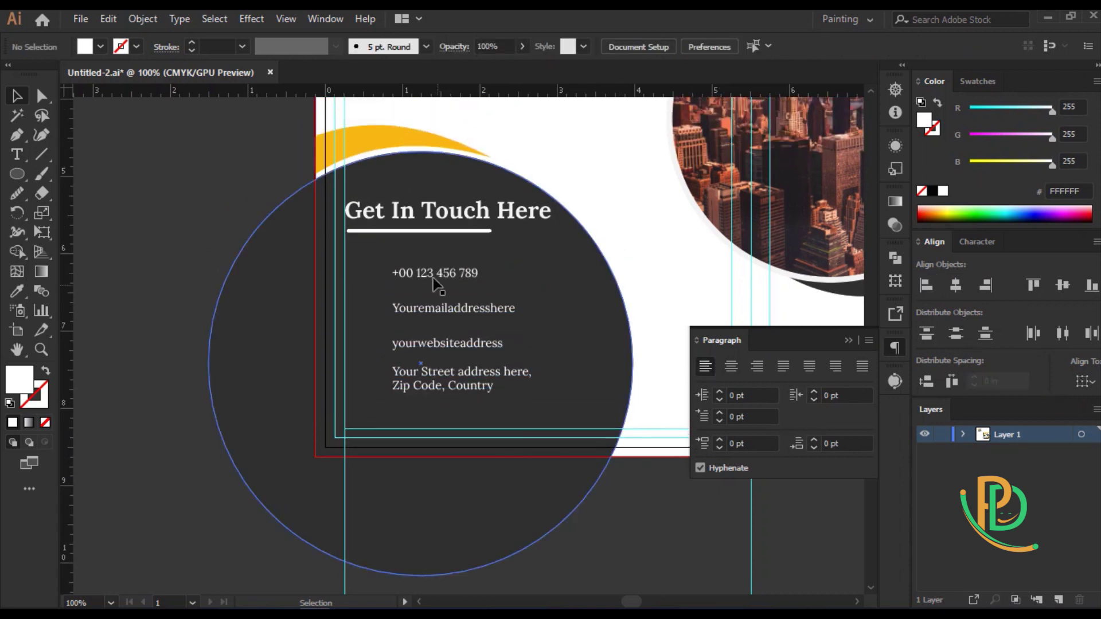
click(436, 274)
shift+click(438, 308)
shift+click(442, 343)
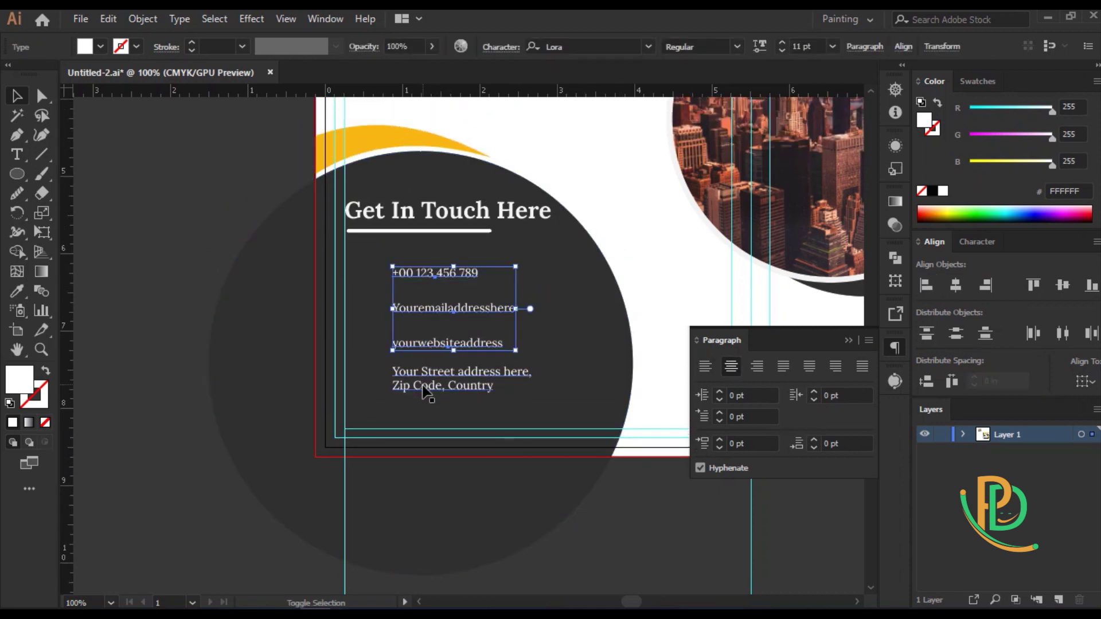
click(594, 558)
click(462, 308)
drag(465, 319, 460, 309)
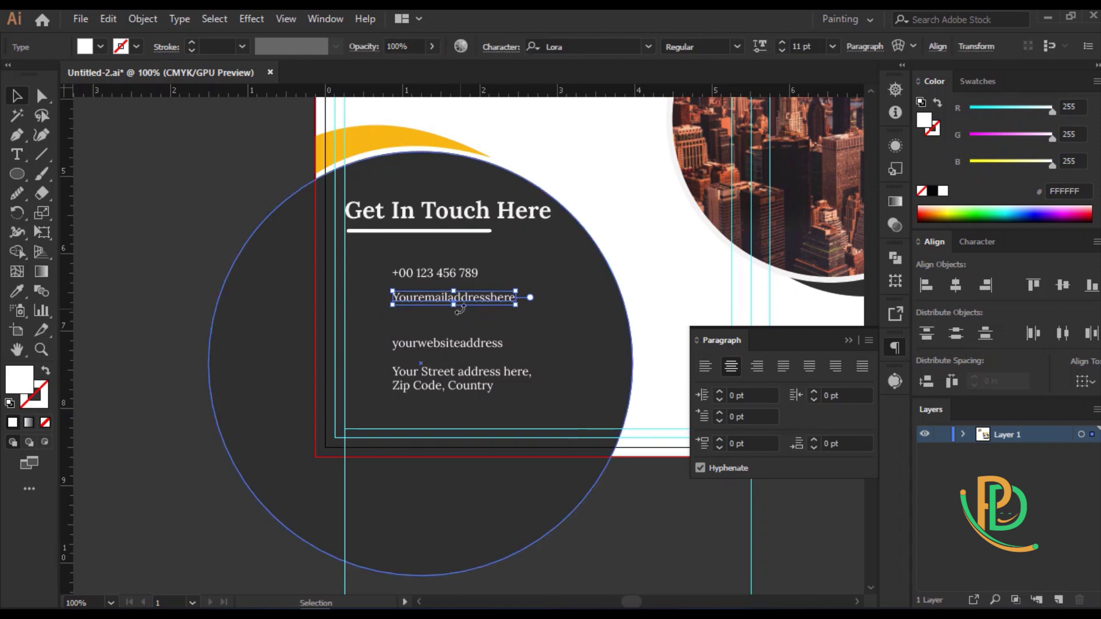
click(456, 344)
drag(455, 351, 455, 339)
Nudge the contact block right and up, then pan to view the whole card
click(455, 338)
scroll(435, 377, up, 2)
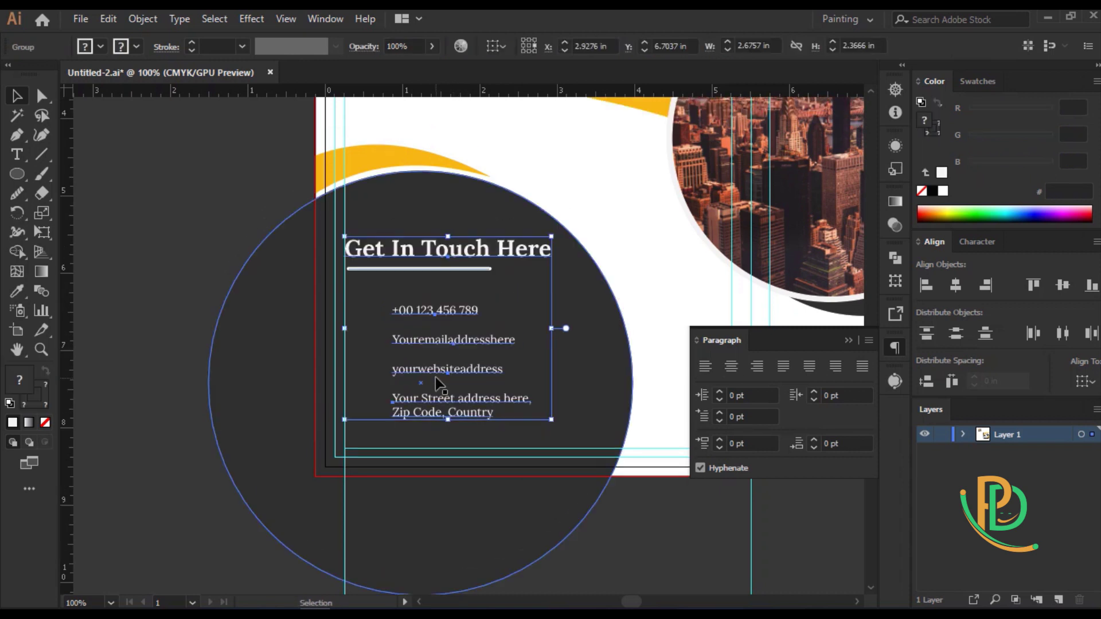
key(Right)
key(Right)
key(Right)
key(Up)
key(Up)
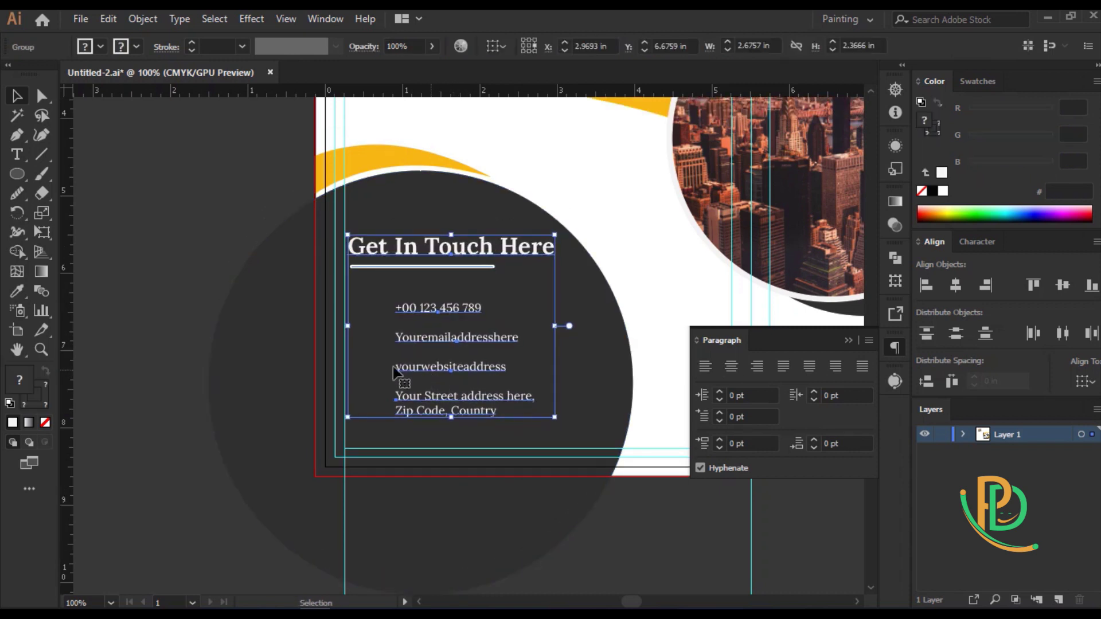
click(175, 346)
scroll(337, 373, down, 1)
drag(480, 258, 323, 334)
scroll(370, 306, down, 1)
Place WELCOME at the card's top-left and give it the Get In Touch Here style
key(ctrl+minus)
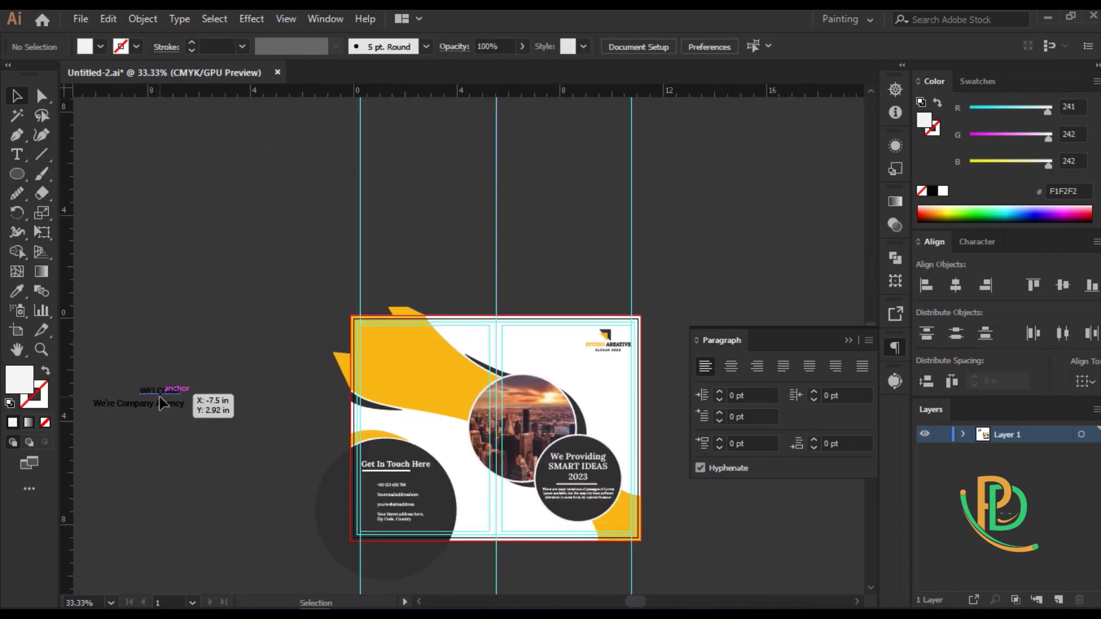
drag(162, 403, 379, 338)
scroll(383, 337, up, 1)
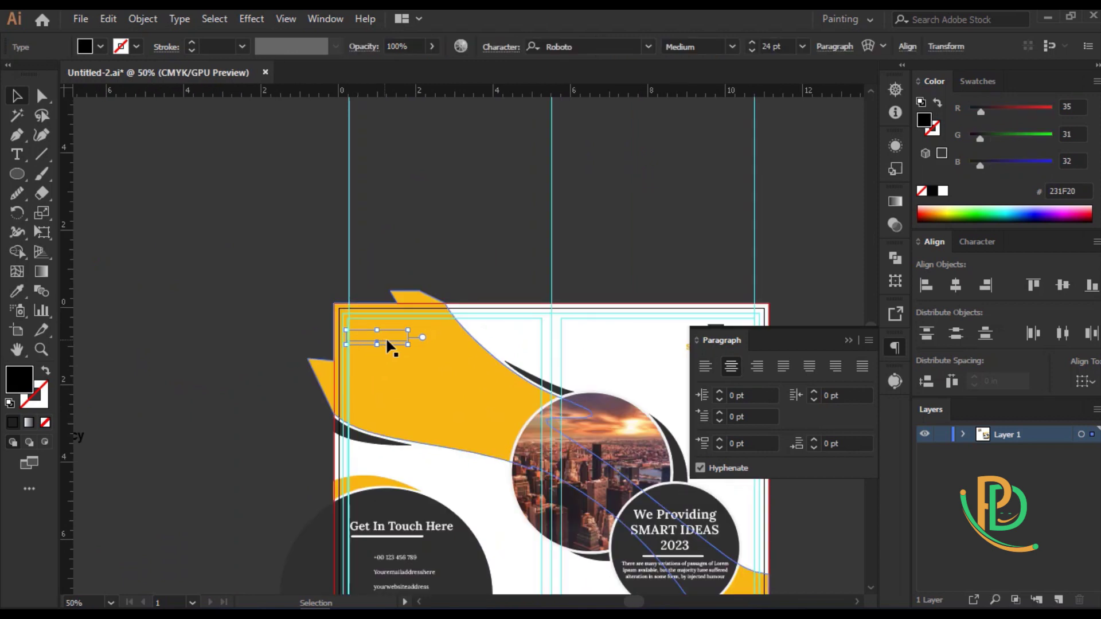
click(17, 291)
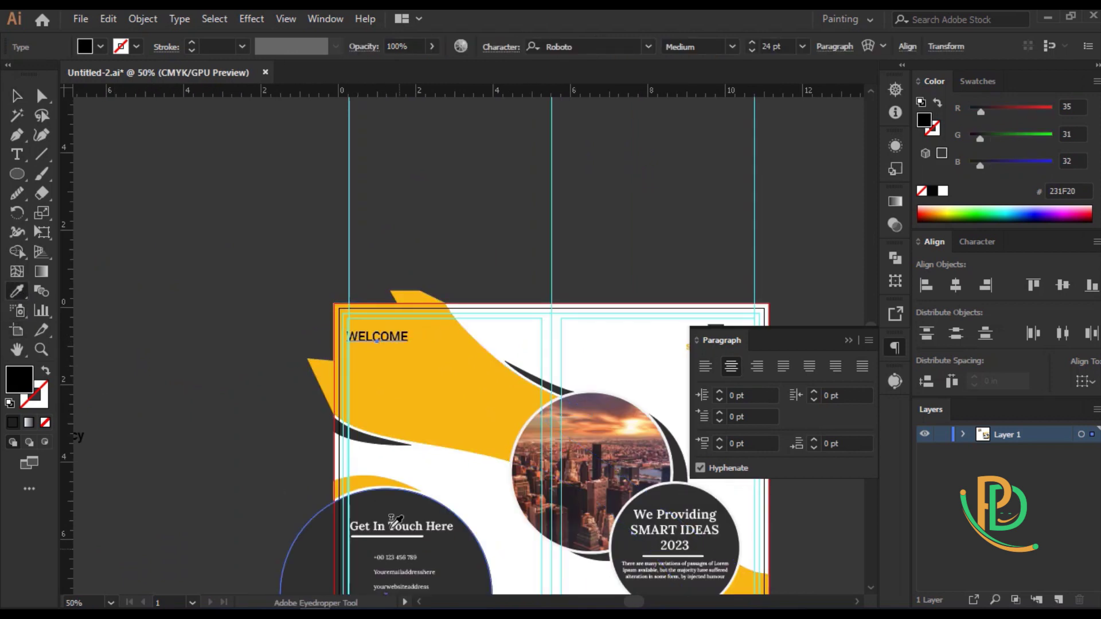
click(401, 523)
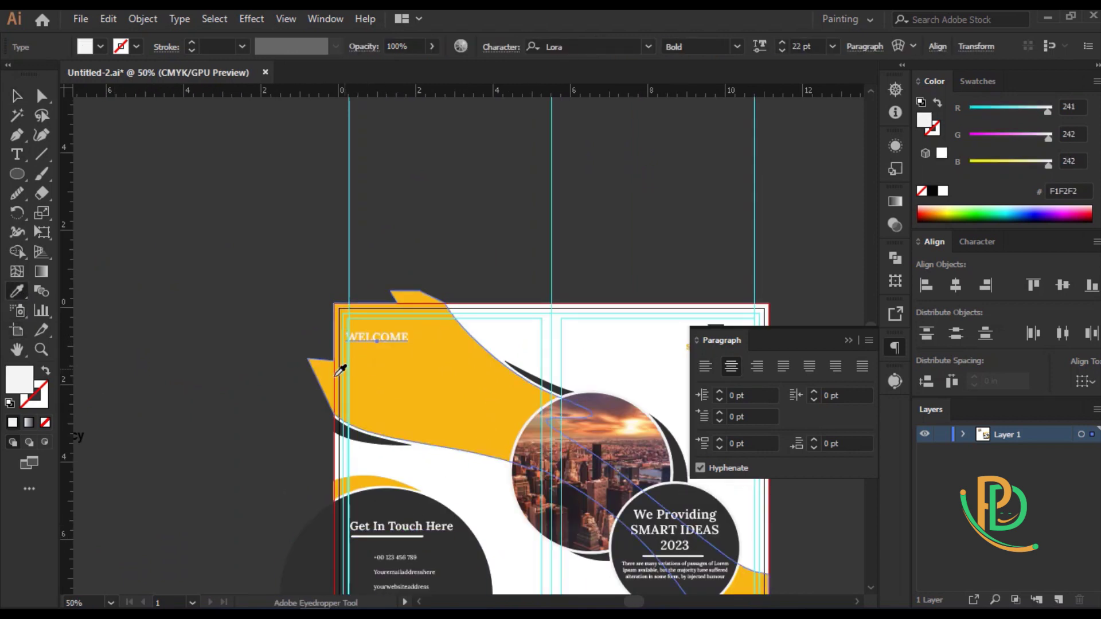
scroll(382, 328, up, 3)
key(v)
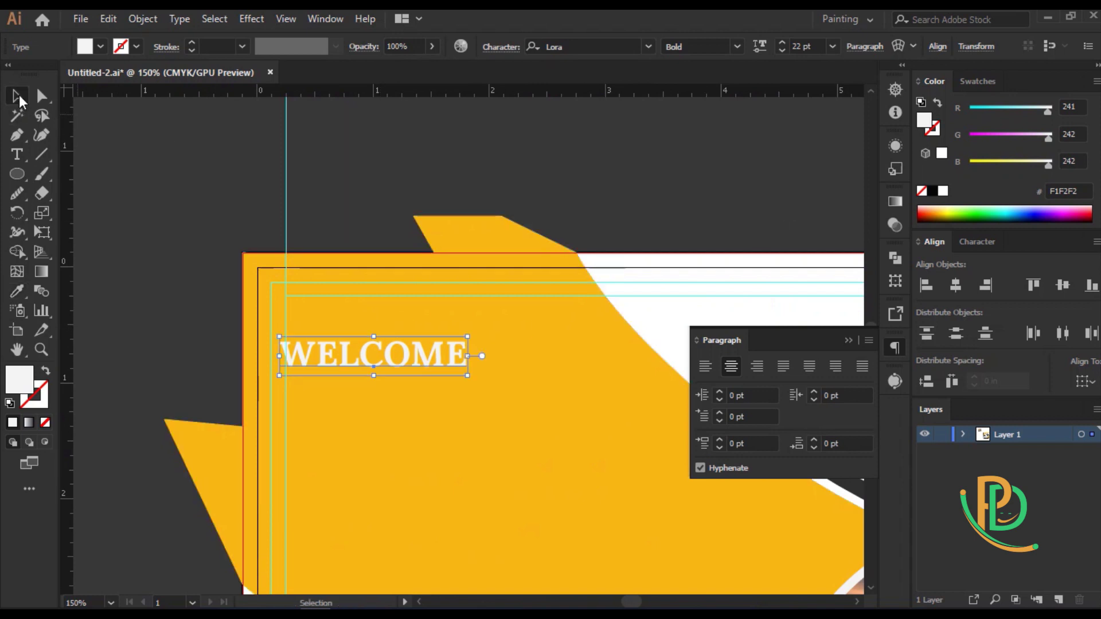
Snap WELCOME up to the top guide and drag We're Company Agency beneath it
drag(367, 353, 376, 324)
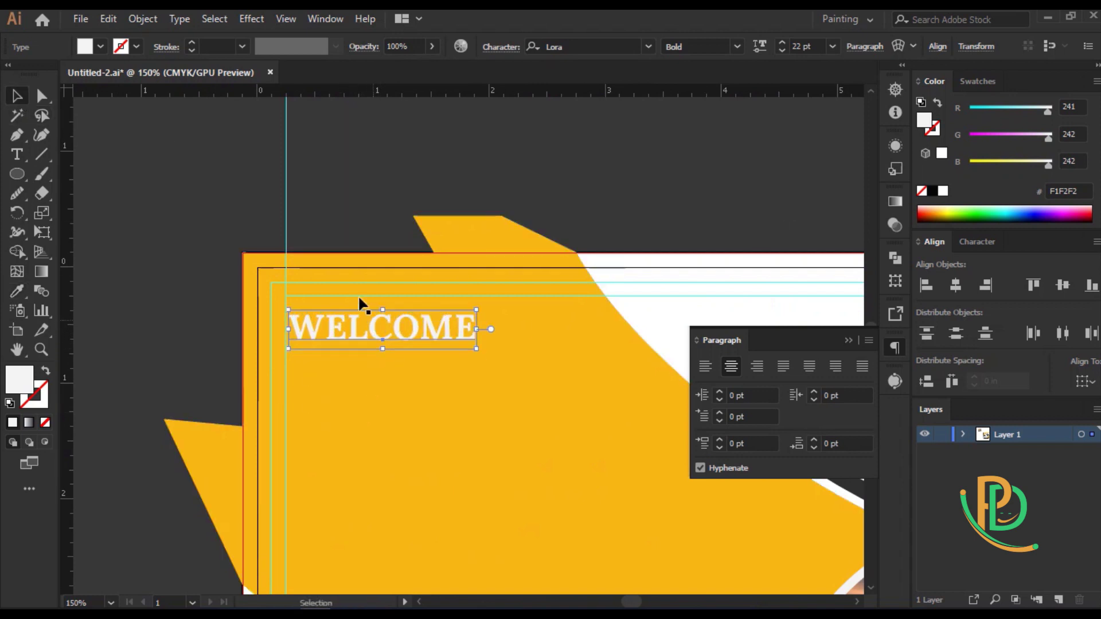
shift+click(285, 221)
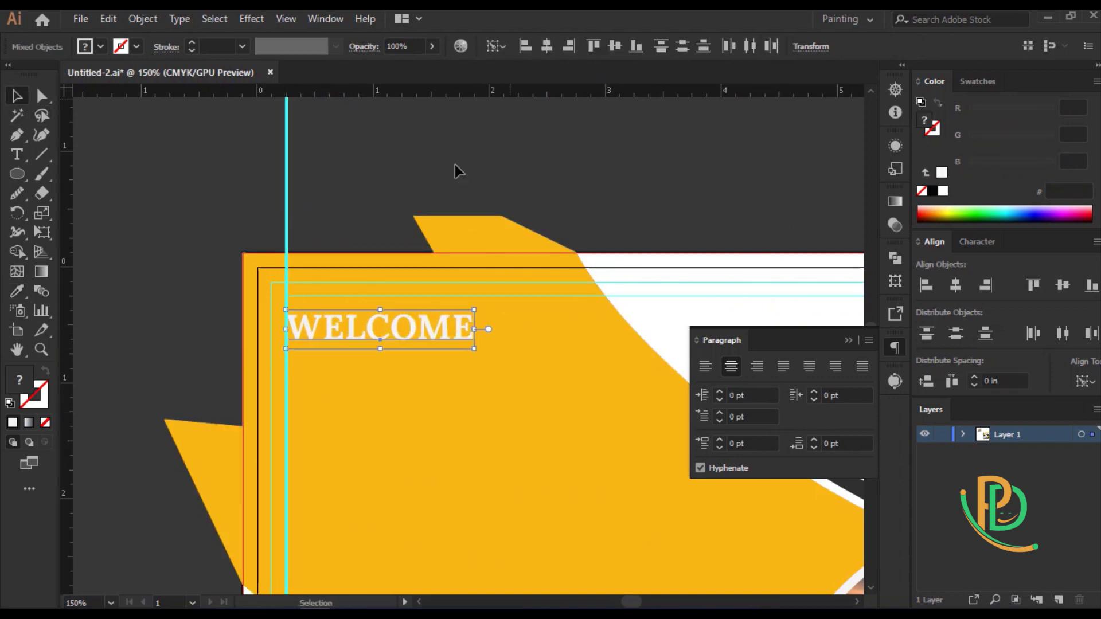
click(371, 215)
alt+scroll(376, 218, down, 1)
click(400, 290)
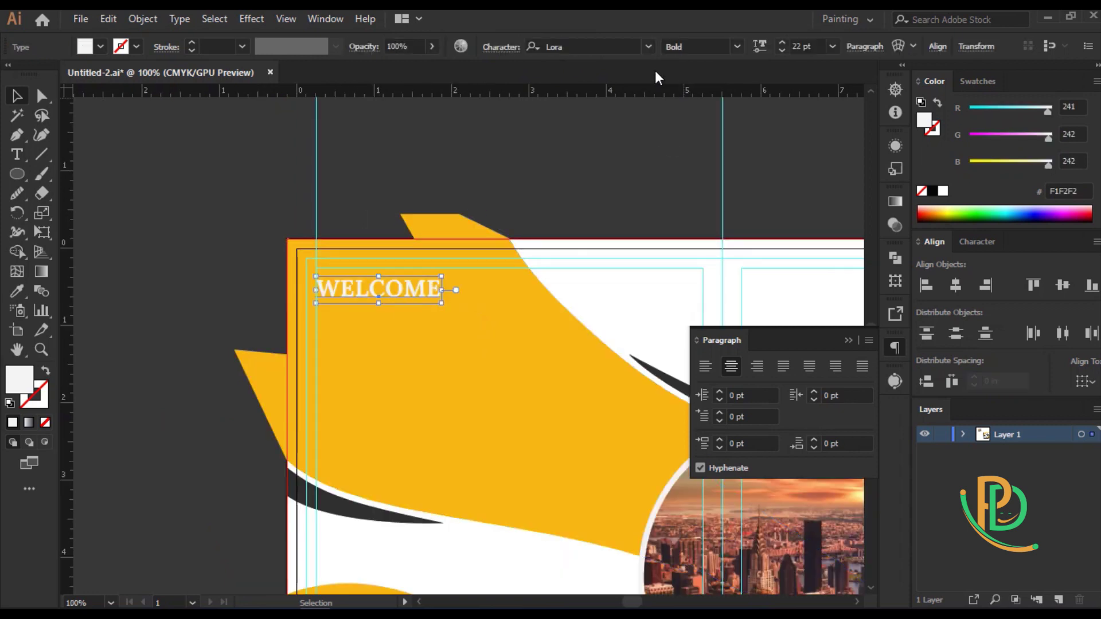
click(256, 150)
alt+scroll(256, 149, down, 1)
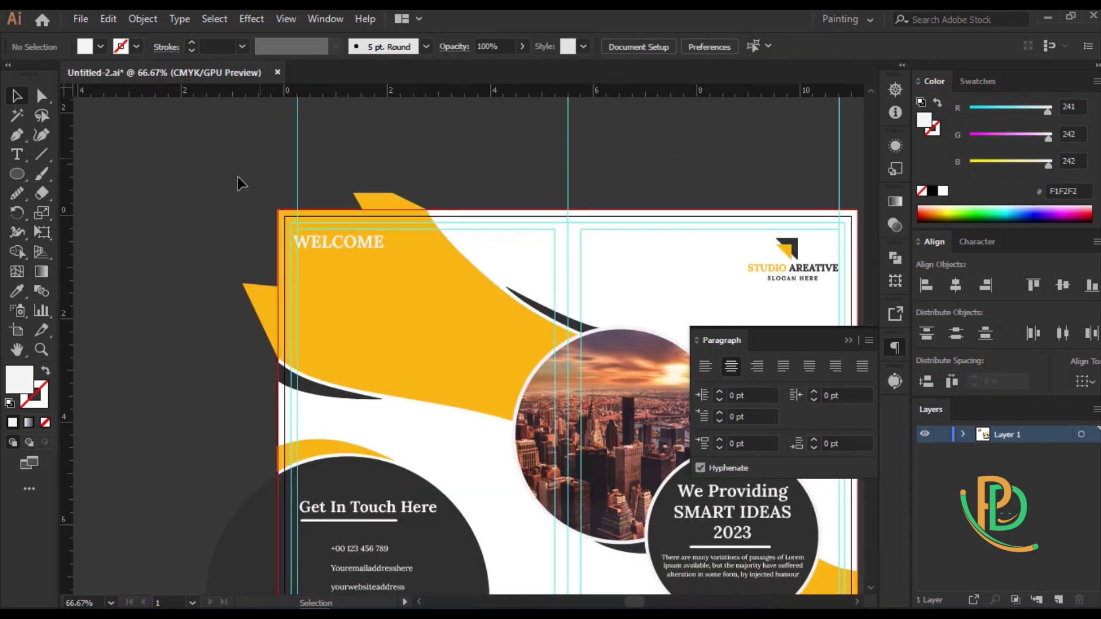
scroll(131, 433, left, 5)
drag(97, 395, 609, 277)
Eyedropper WELCOME's style onto the We're Company Agency subtitle
alt+scroll(610, 277, up, 2)
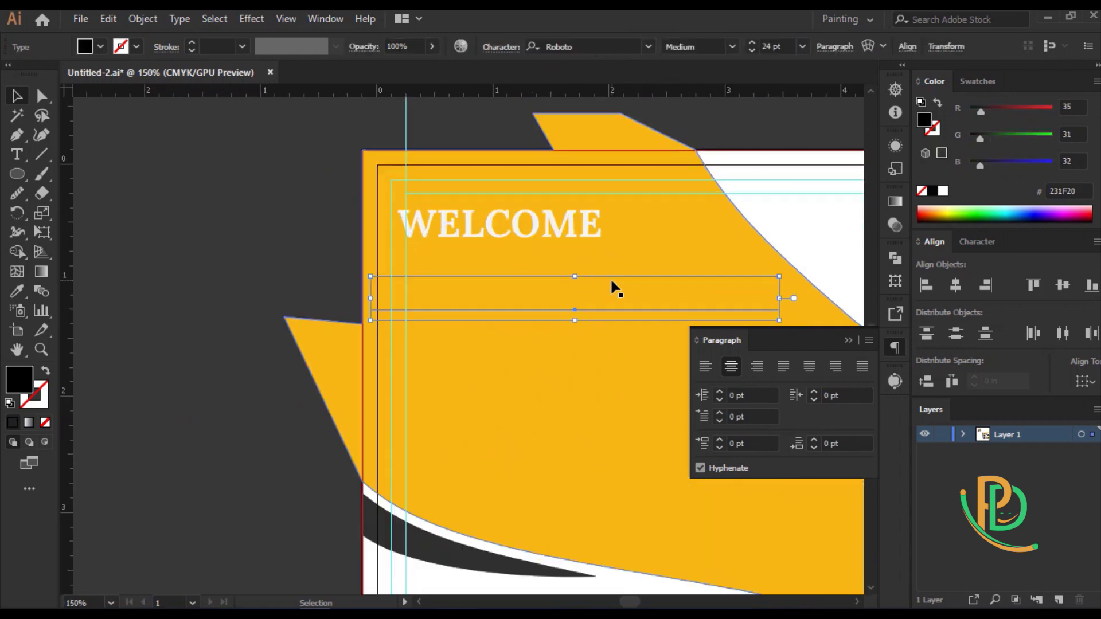
key(i)
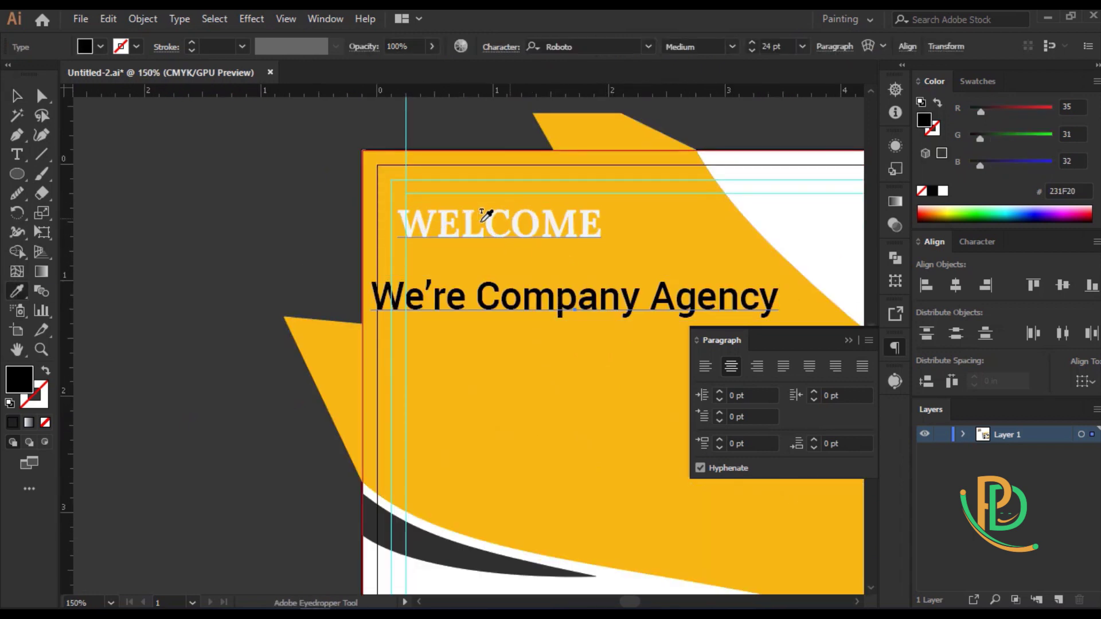
click(493, 223)
click(16, 96)
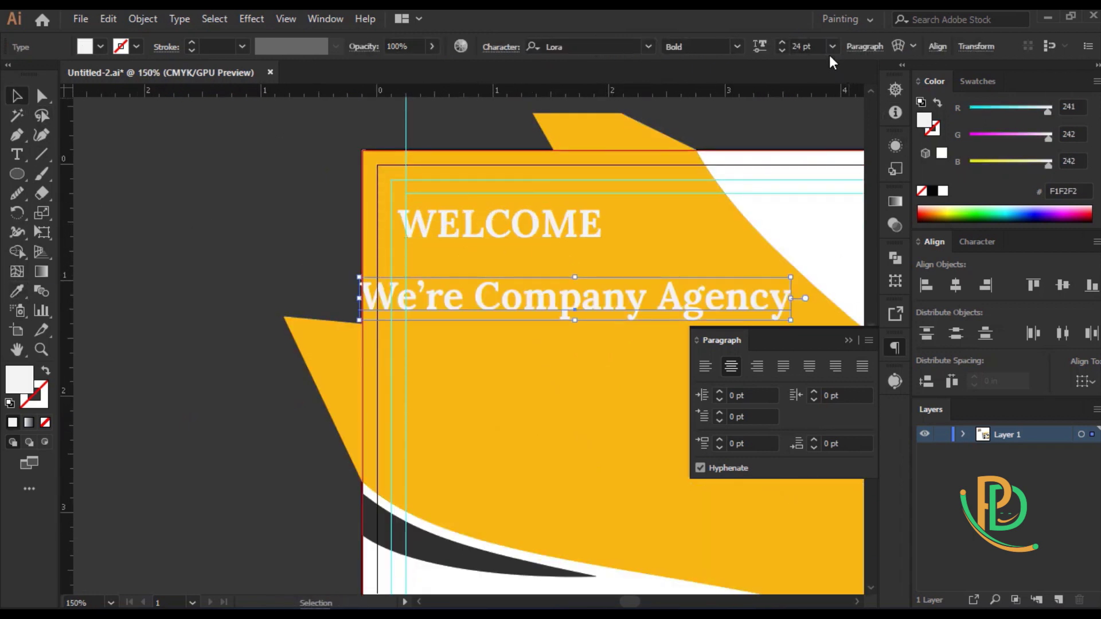
scroll(819, 45, down, 2)
scroll(819, 46, down, 3)
scroll(819, 46, up, 1)
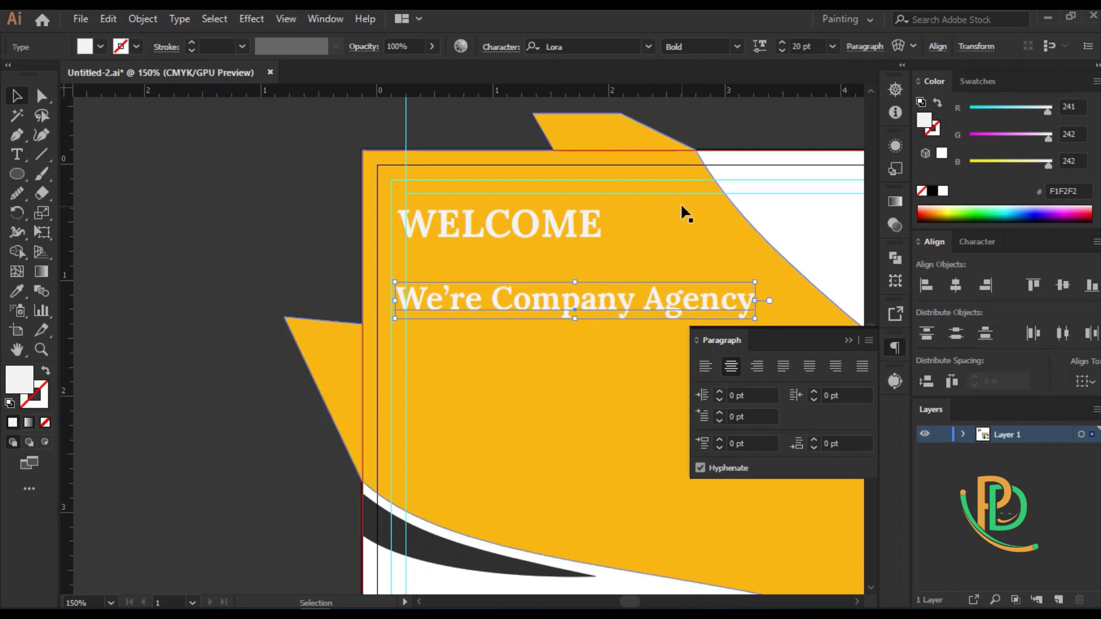
scroll(819, 46, down, 2)
Left-align the subtitle to WELCOME and nudge it up just below the heading
shift+click(527, 232)
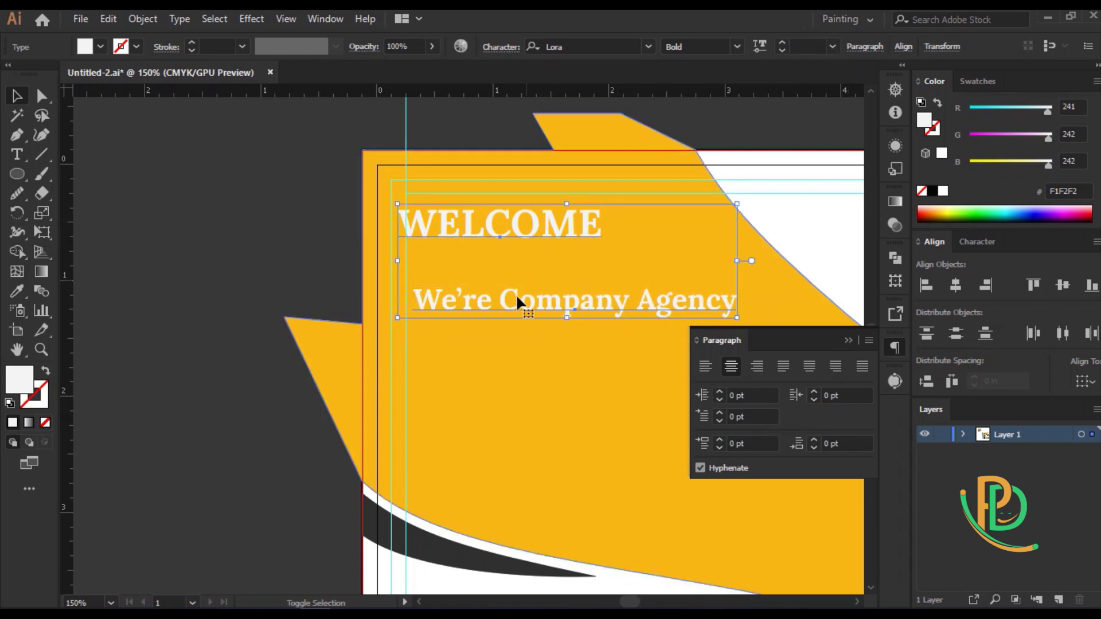
click(503, 212)
click(926, 285)
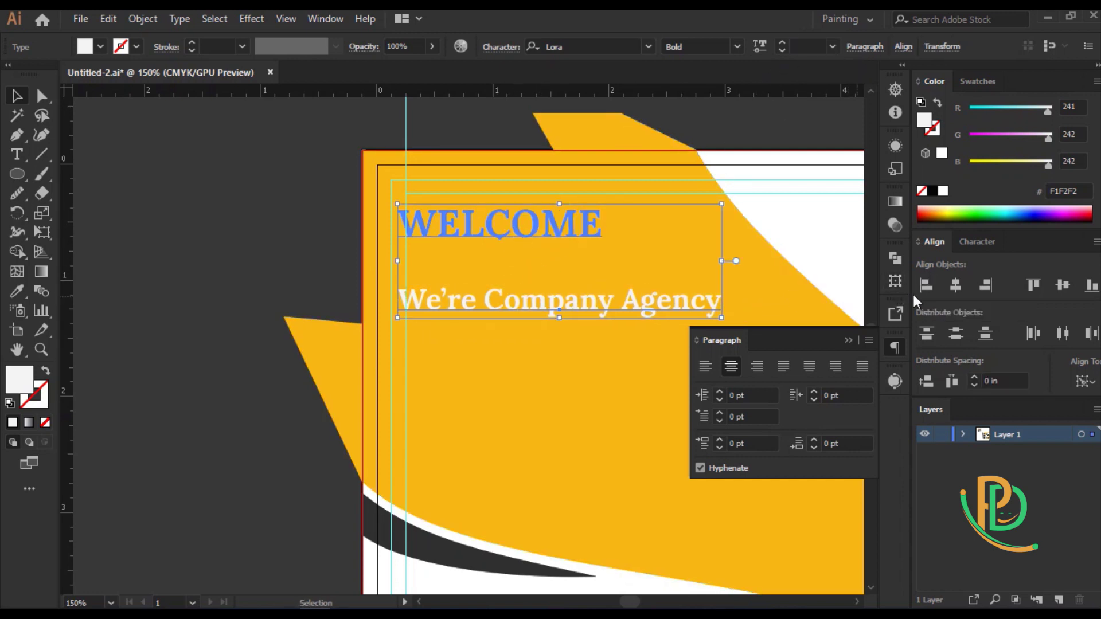
click(516, 333)
click(545, 305)
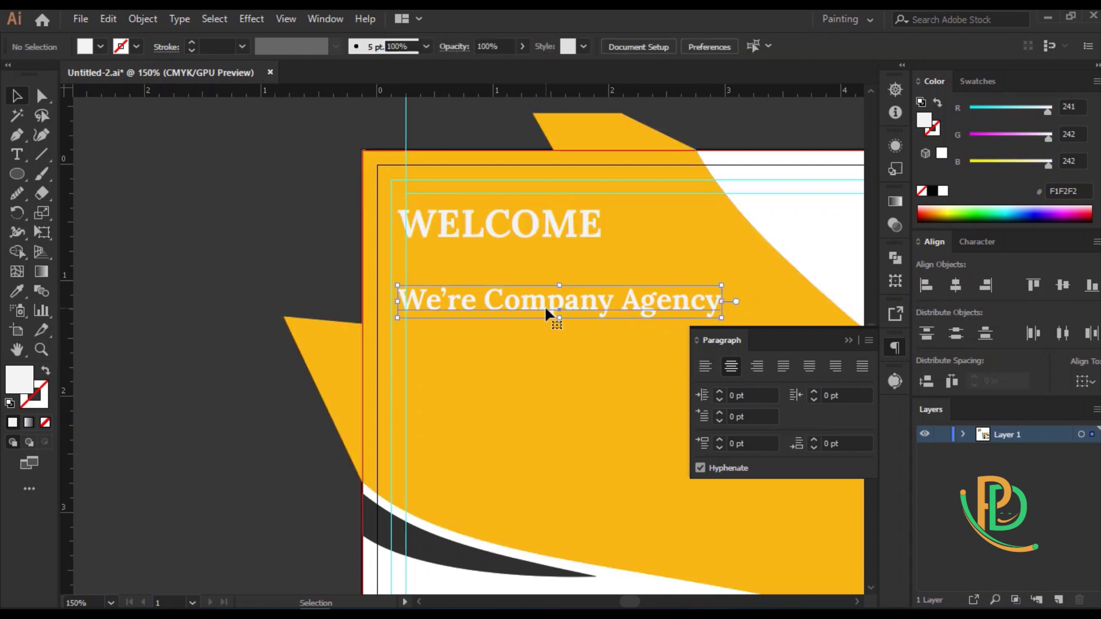
key(shift+Up)
key(shift+Up)
key(shift+Up)
key(shift+Up)
key(shift+Up)
key(shift+Up)
key(Down)
key(Down)
key(Down)
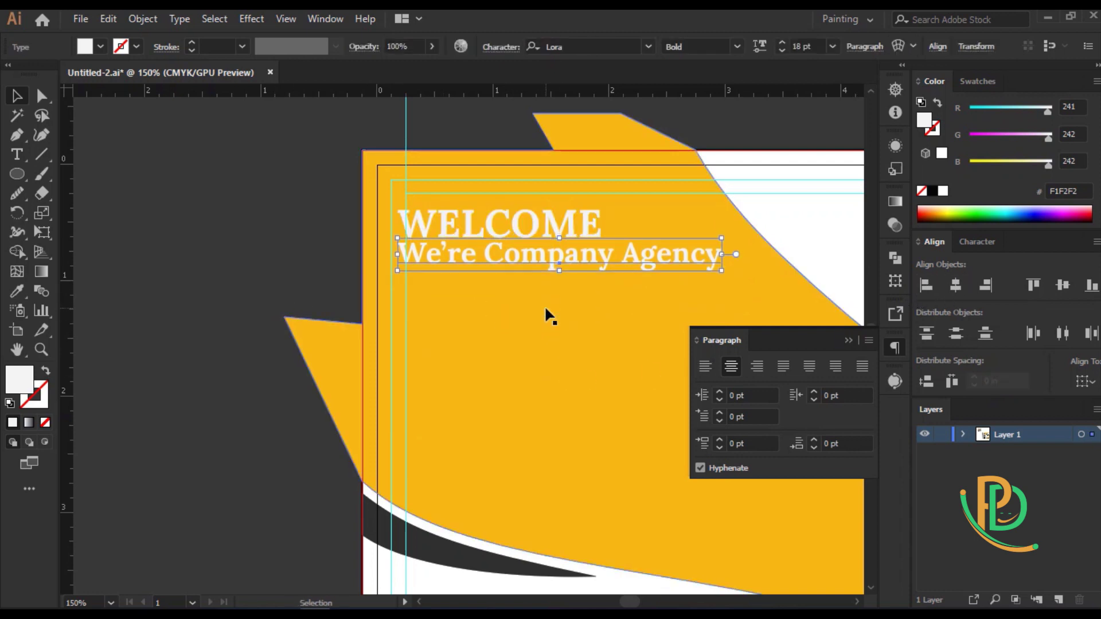
key(Down)
key(Down)
key(Down)
Change the subtitle weight to Medium and re-align it left to WELCOME
click(736, 47)
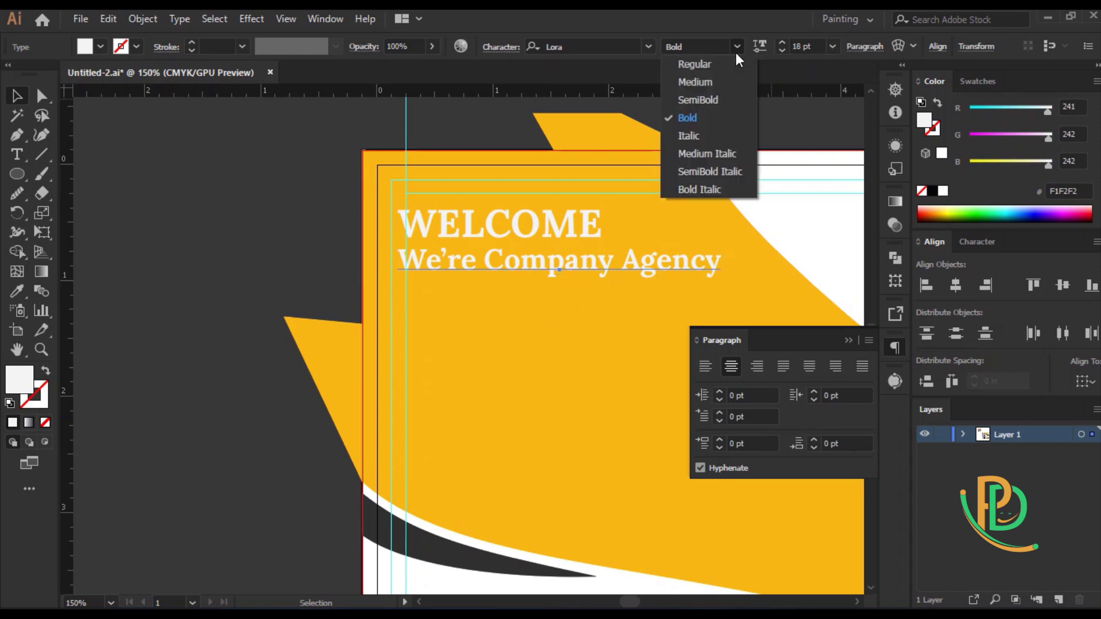
click(711, 80)
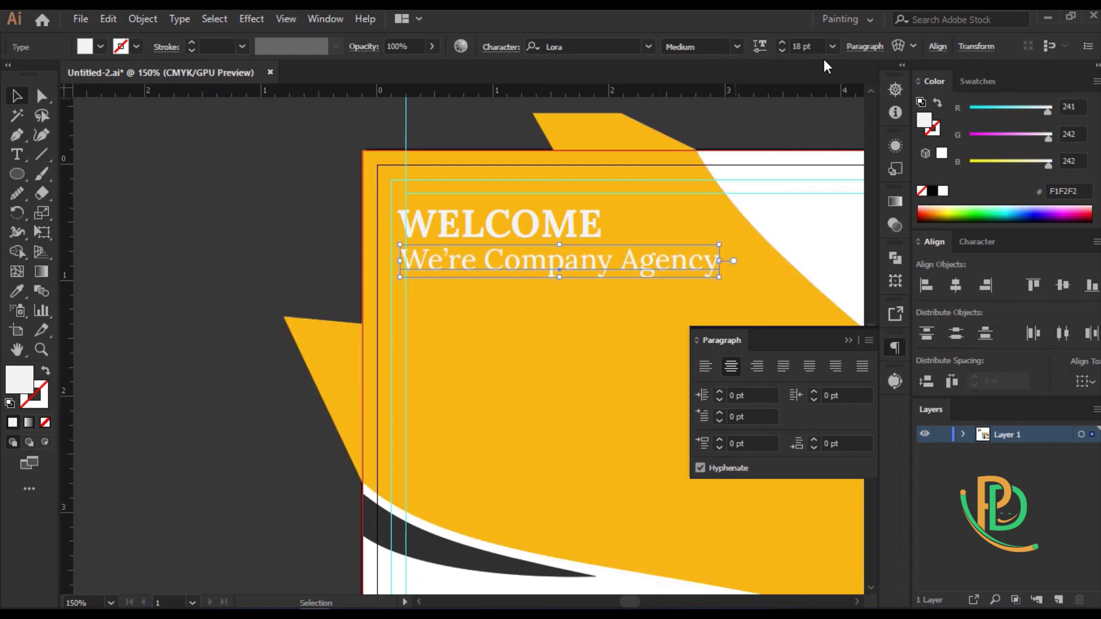
scroll(815, 47, down, 2)
scroll(815, 47, down, 1)
shift+click(492, 229)
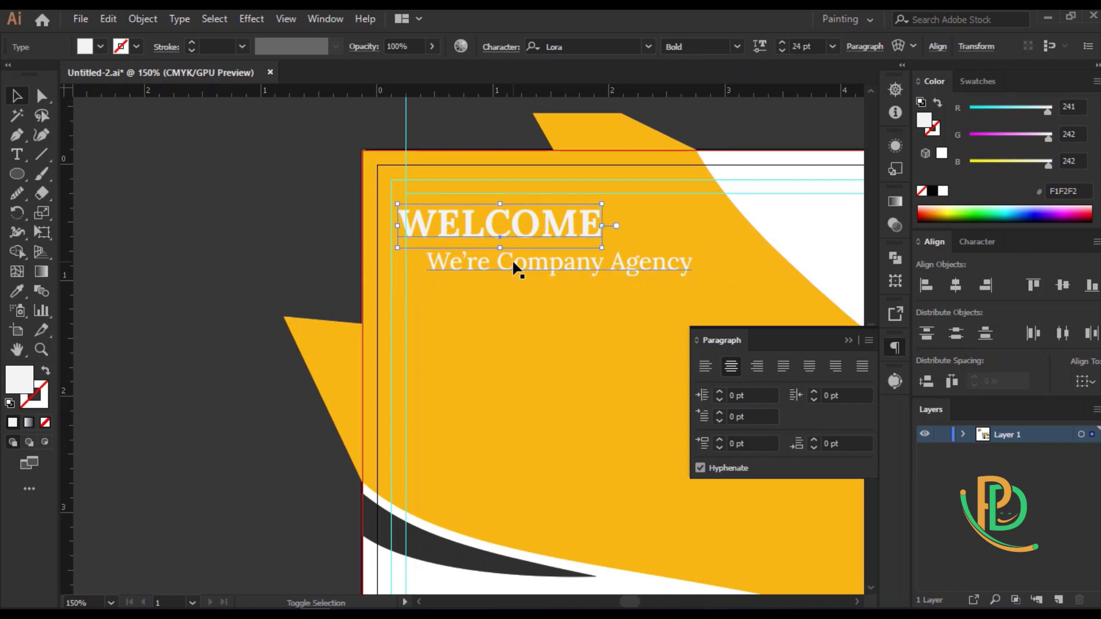
click(926, 285)
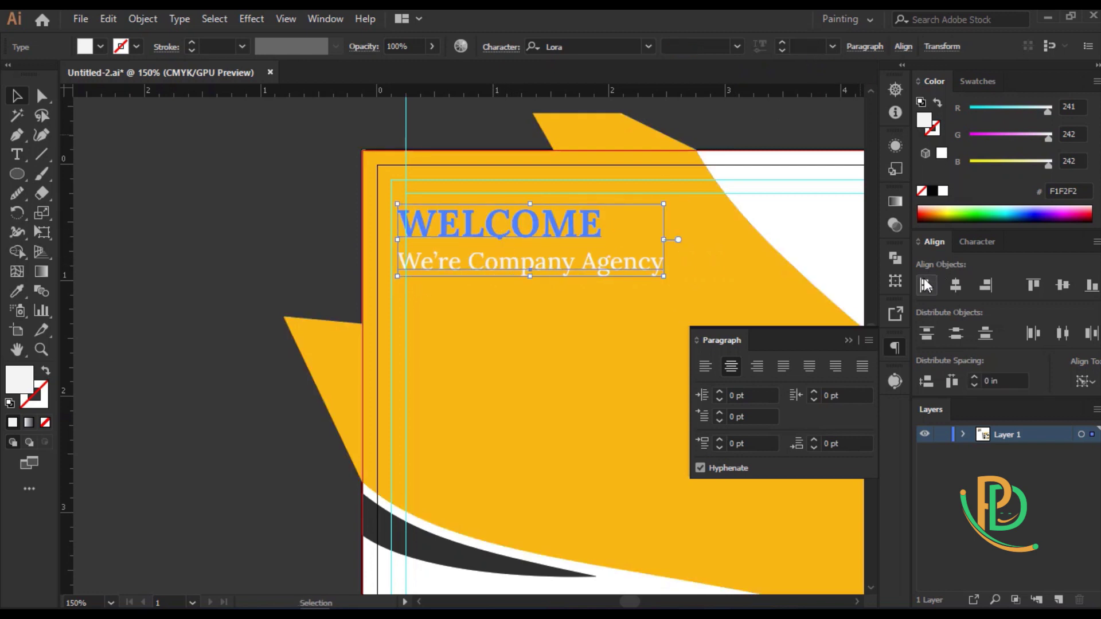
click(285, 223)
click(477, 262)
click(280, 301)
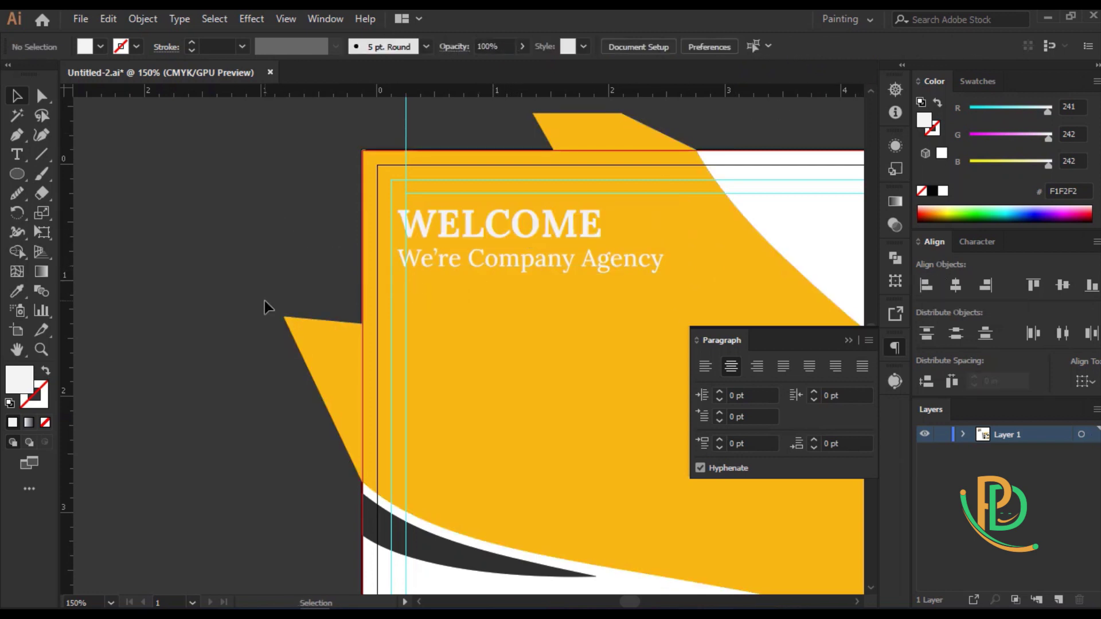
Check WELCOME, subtitle and vertical guide alignment, then zoom out to the whole flyer
click(466, 218)
shift+click(438, 255)
shift+click(405, 120)
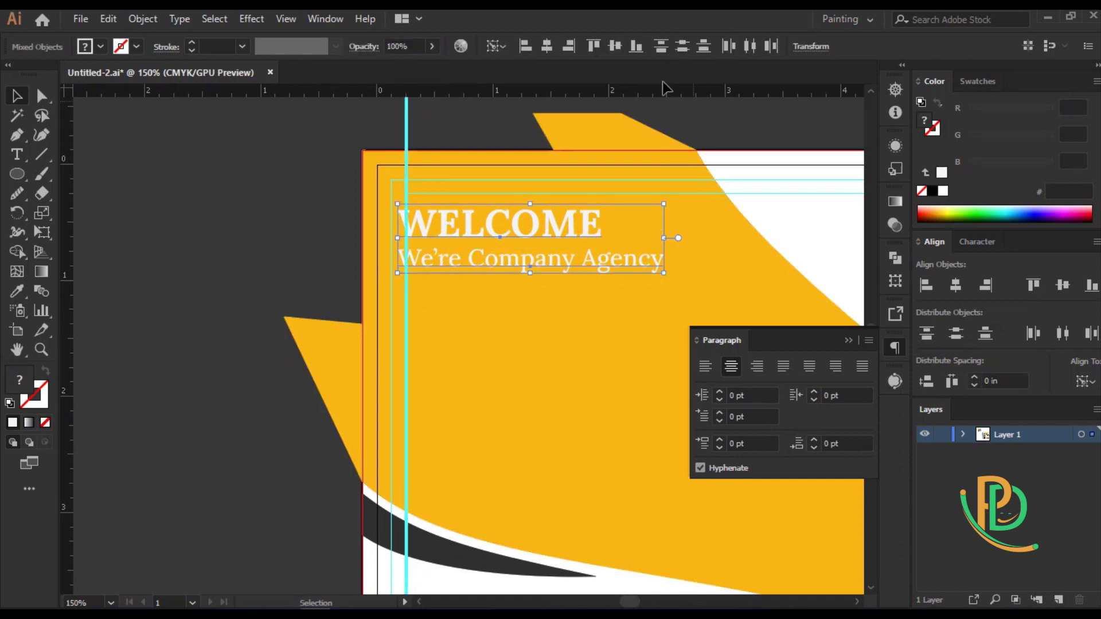
click(275, 250)
key(ctrl+minus)
key(ctrl+minus)
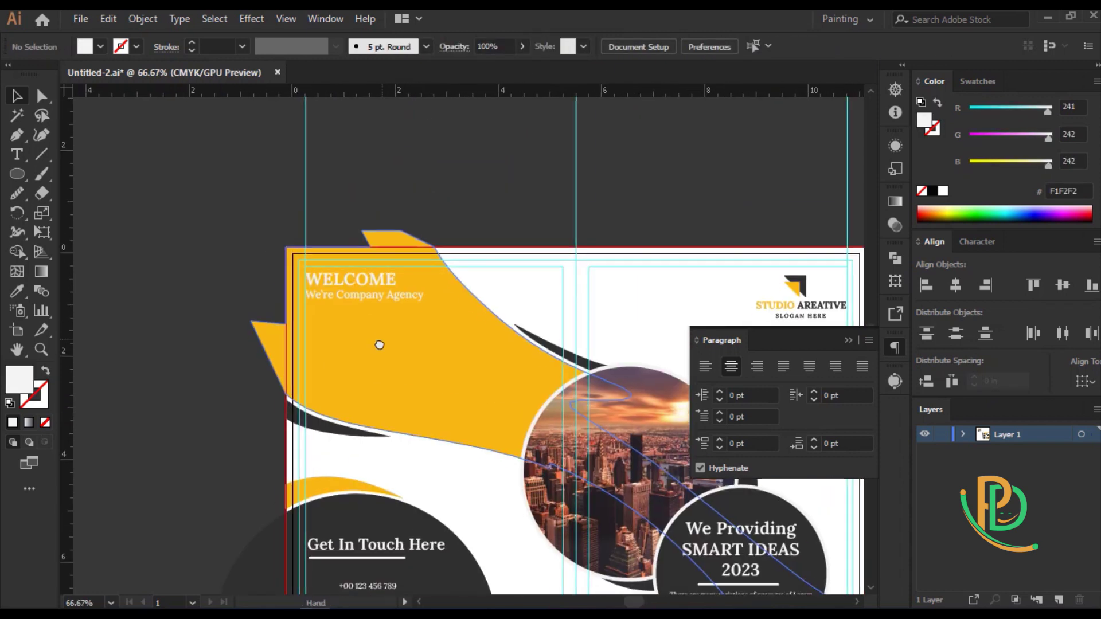
Draw a horizontal divider under the subtitle with a white 2 pt stroke
scroll(328, 323, up, 2)
key(backslash)
mouse_move(269, 309)
mouse_down()
mouse_move(503, 320)
mouse_move(466, 326)
mouse_up()
click(11, 426)
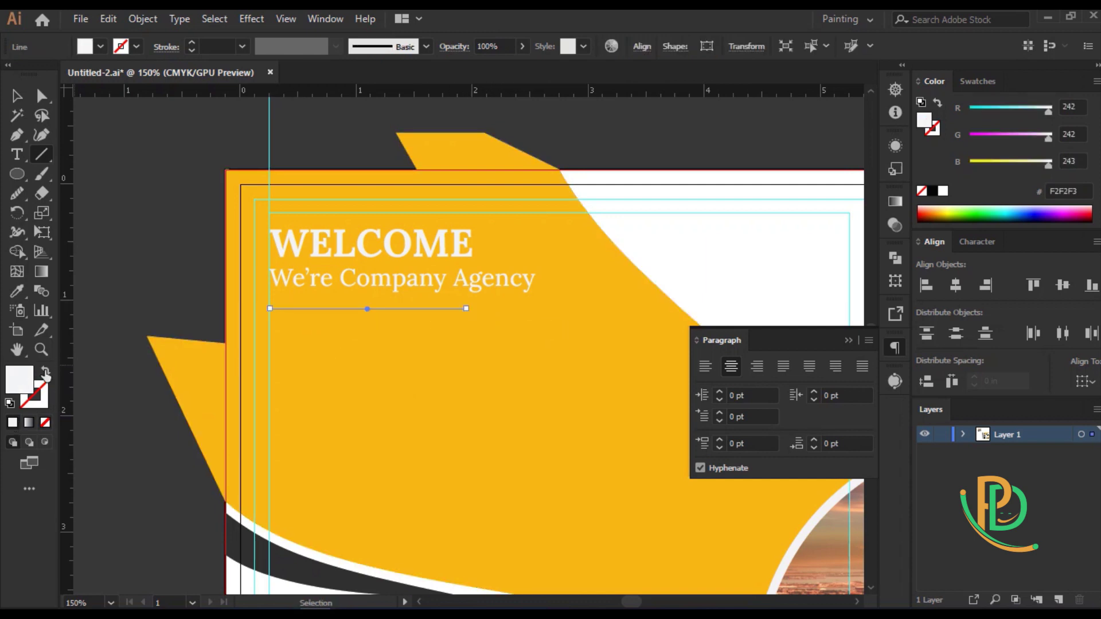
click(165, 47)
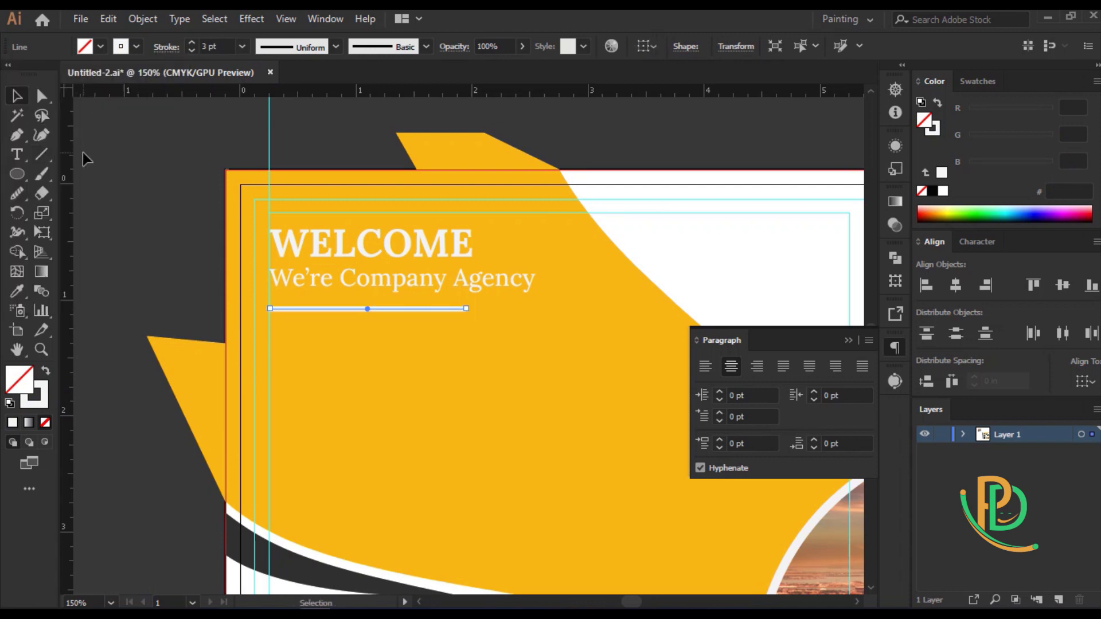
click(133, 194)
scroll(133, 194, down, 3)
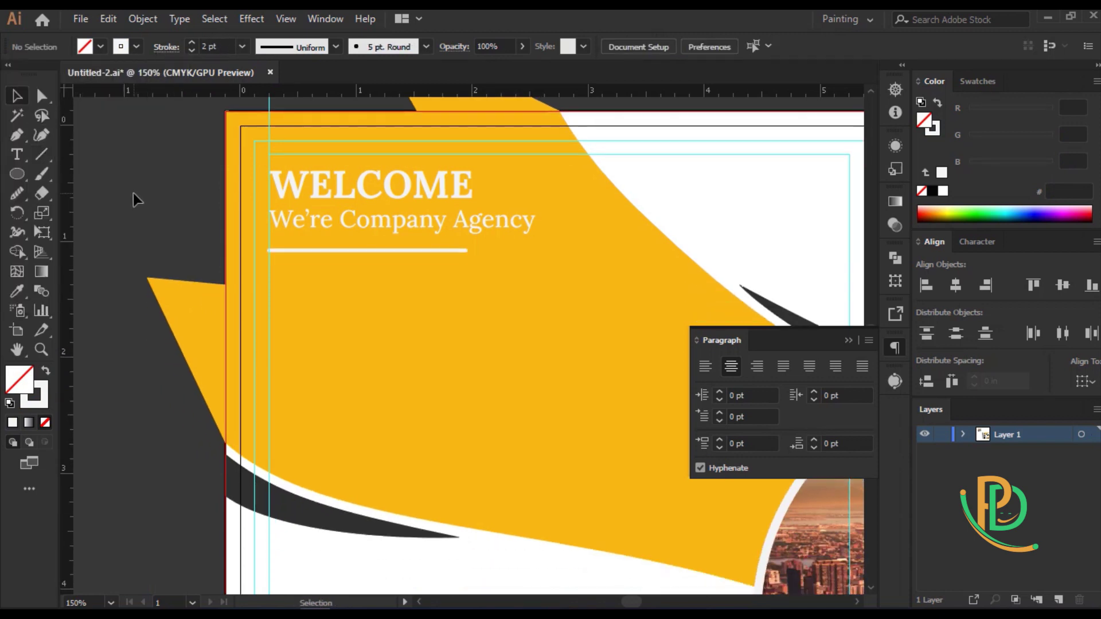
click(18, 155)
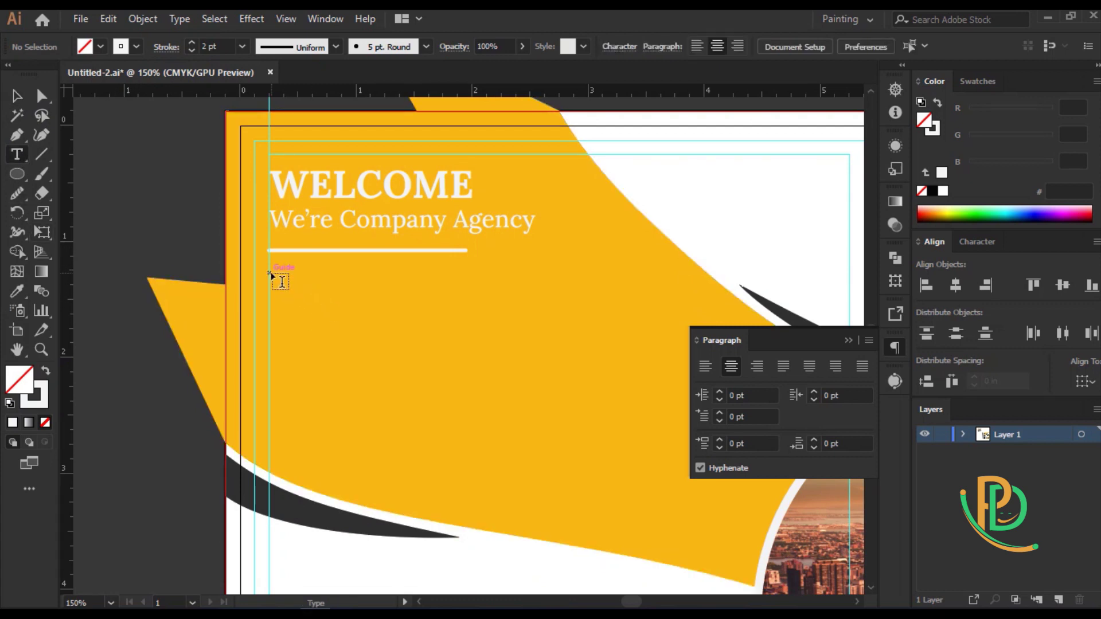
Create a left-aligned, unhyphenated area-text paragraph below the divider in Regular weight
drag(269, 274, 696, 404)
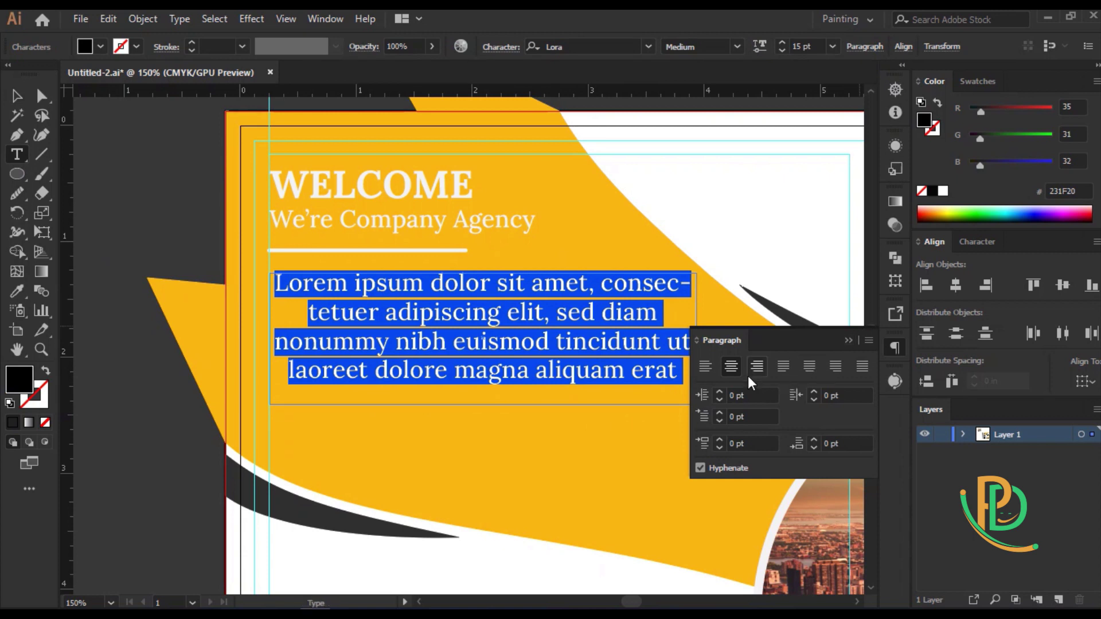
click(707, 365)
click(701, 467)
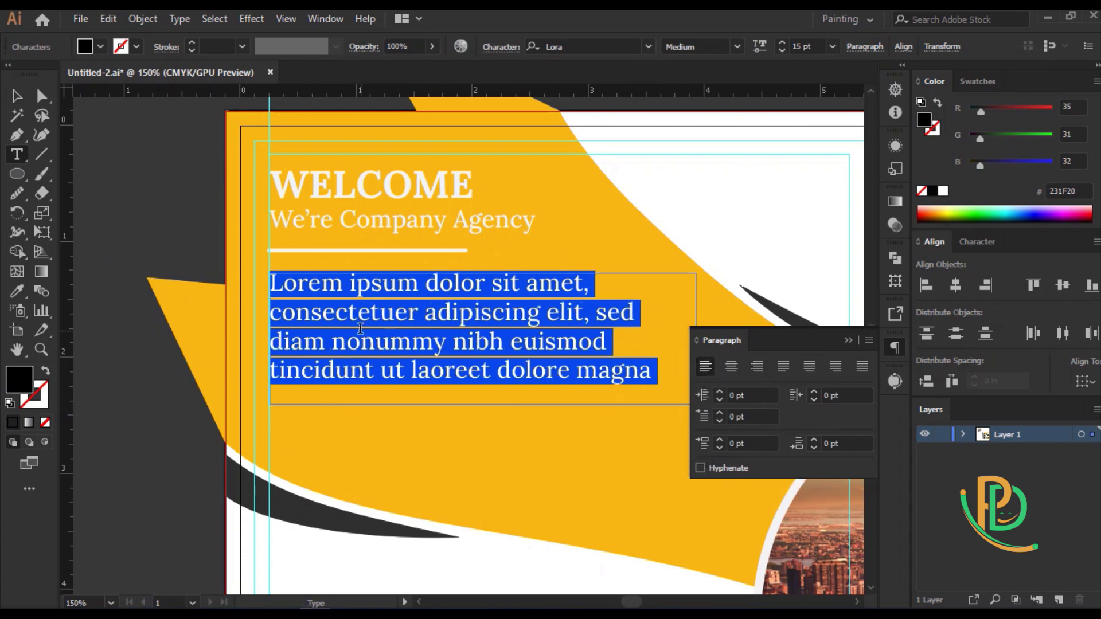
key(ctrl+v)
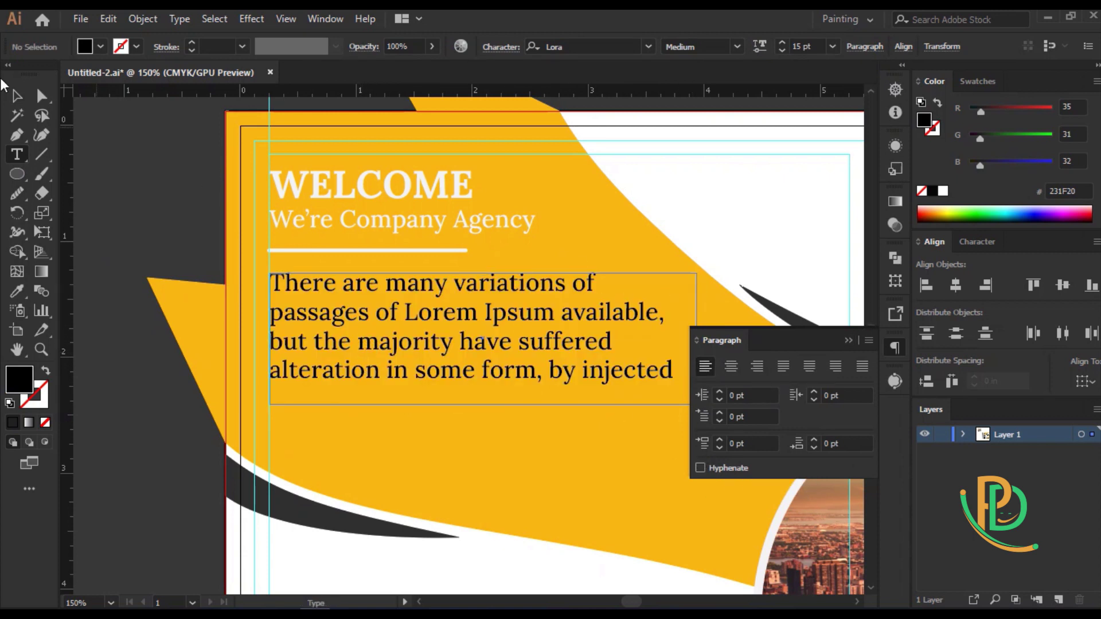
click(17, 97)
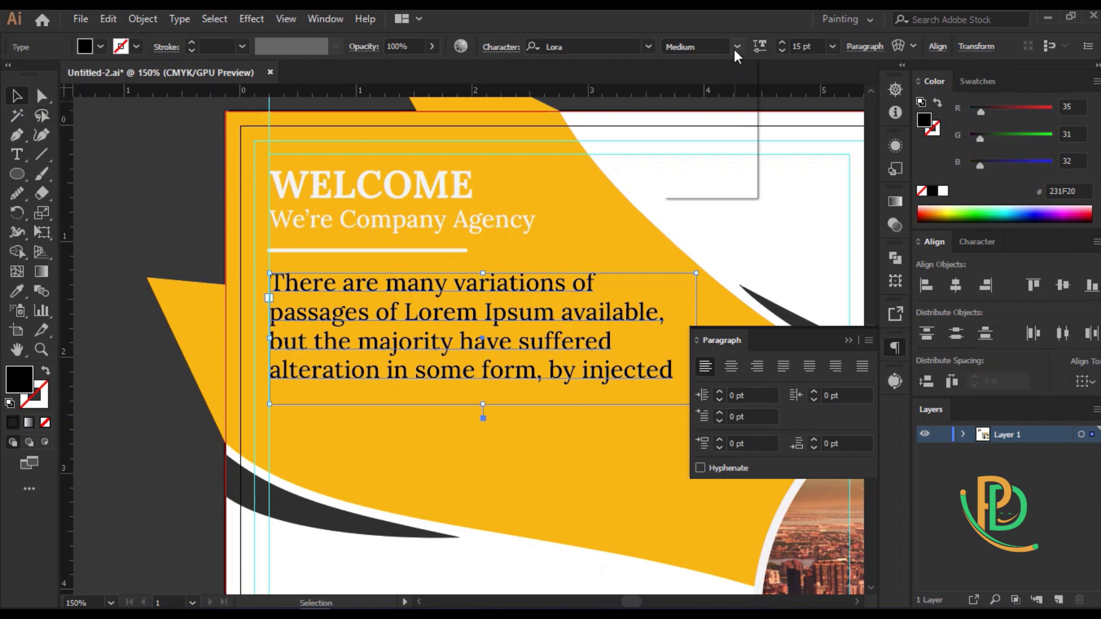
click(726, 63)
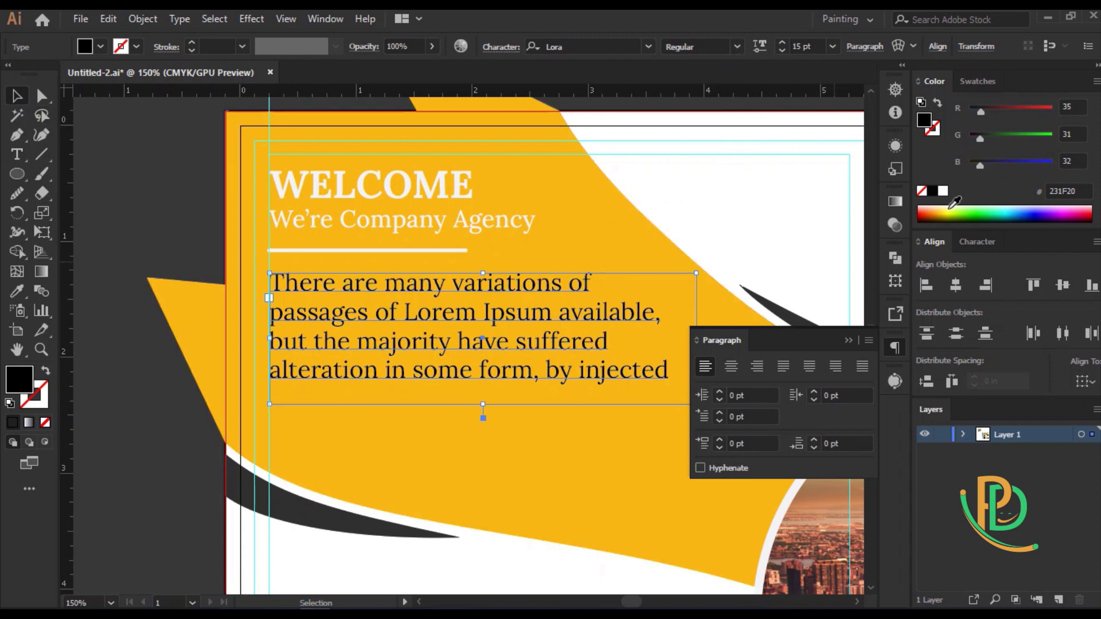
Colour the body paragraph and the WELCOME heading dark grey
click(942, 191)
click(185, 242)
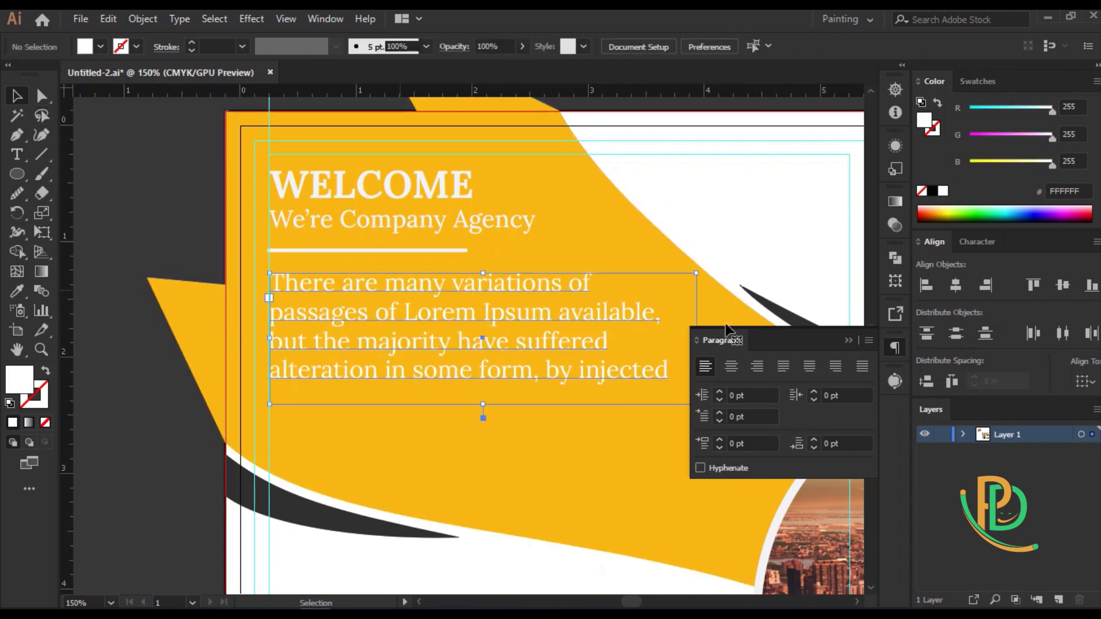
click(975, 81)
click(949, 186)
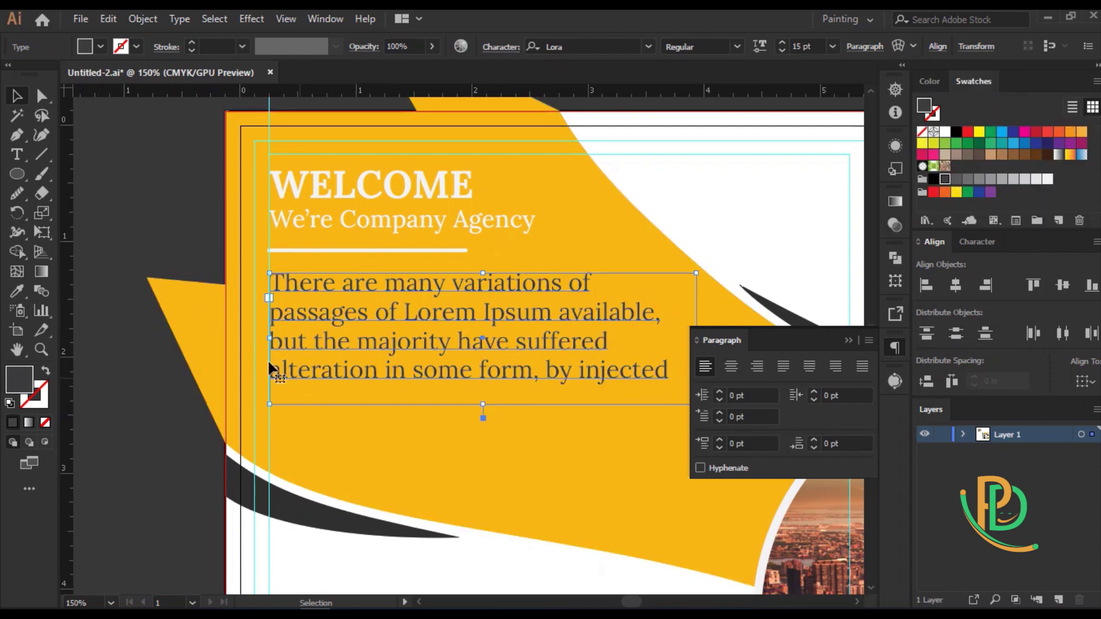
click(207, 230)
click(436, 381)
click(895, 348)
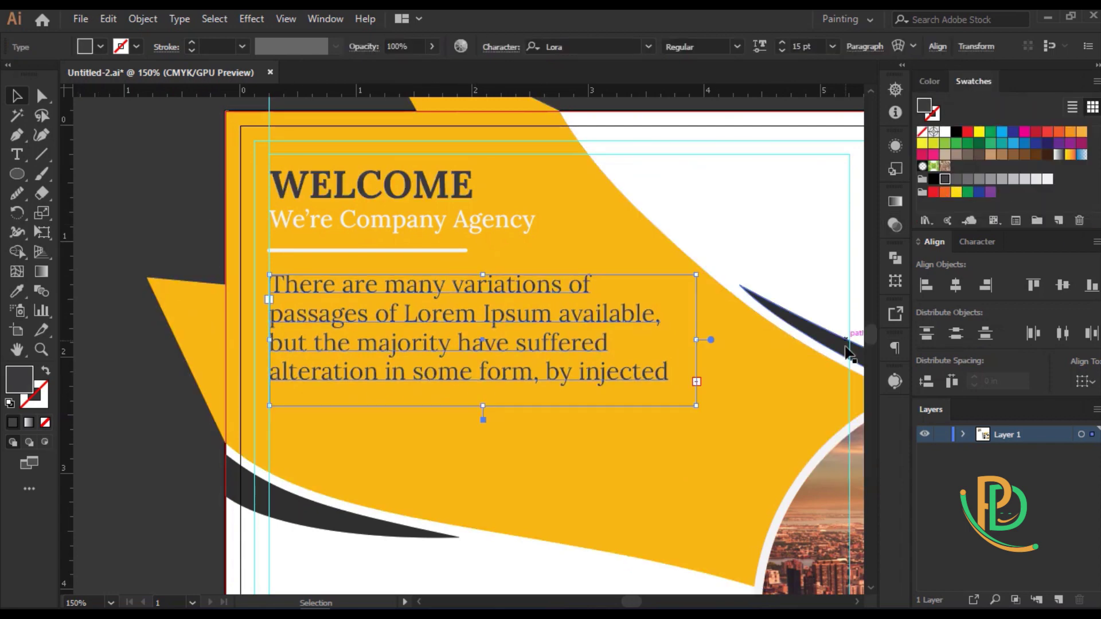
Enlarge the text frame so the paragraph ends with 'humour'
mouse_move(483, 406)
mouse_down()
mouse_move(493, 430)
mouse_move(494, 421)
mouse_up()
click(166, 246)
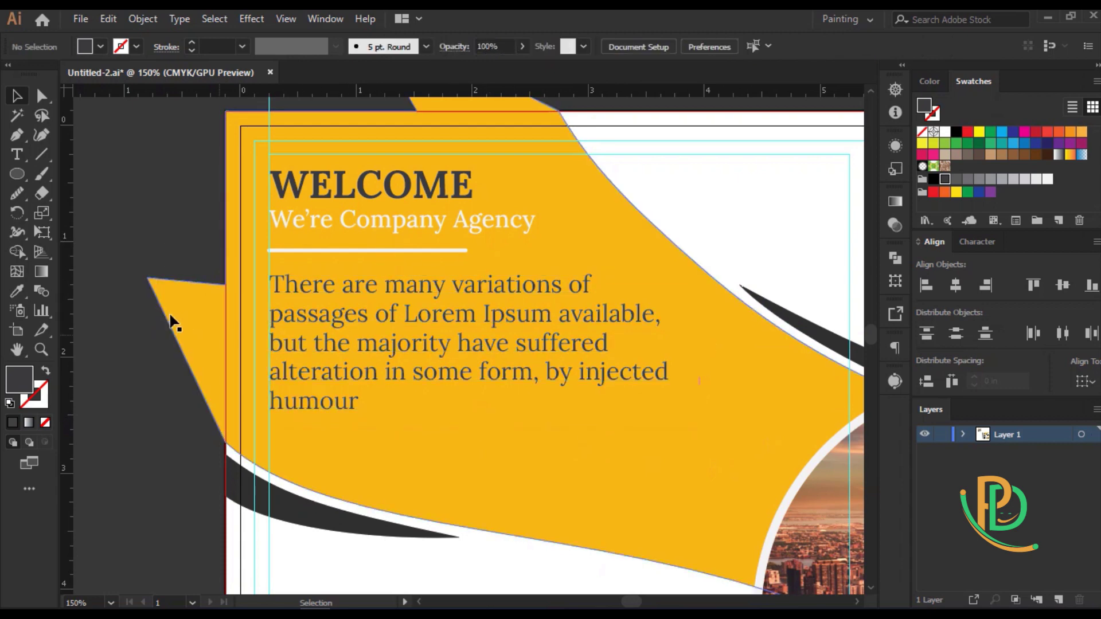
scroll(197, 295, down, 4)
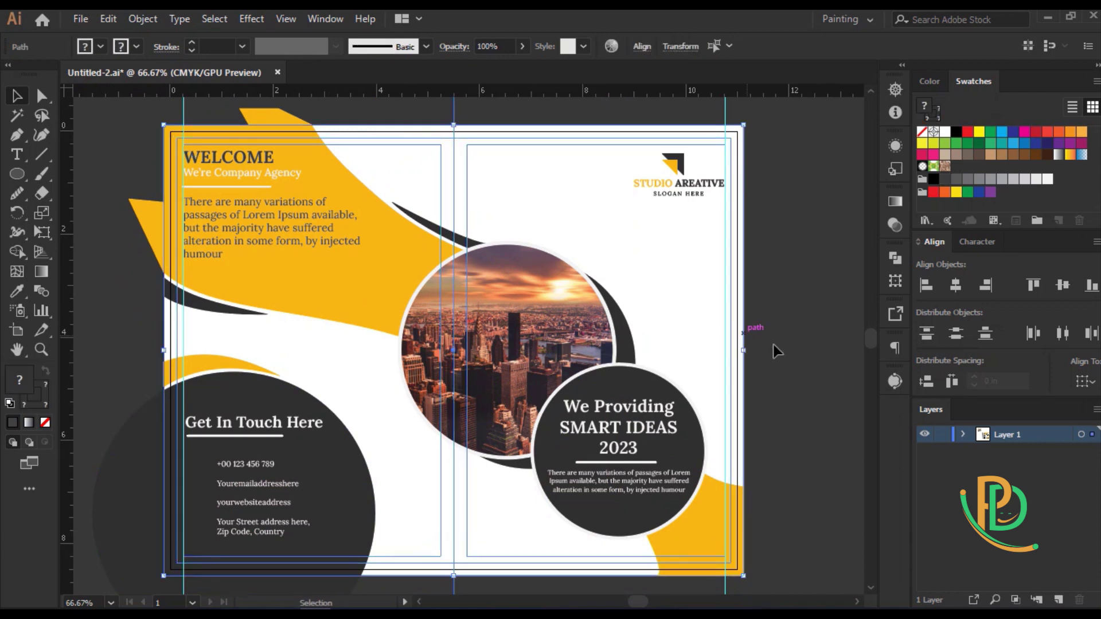
Delete the circle and swoosh parts outside the artboard with Shape Builder
click(353, 130)
shift+click(284, 121)
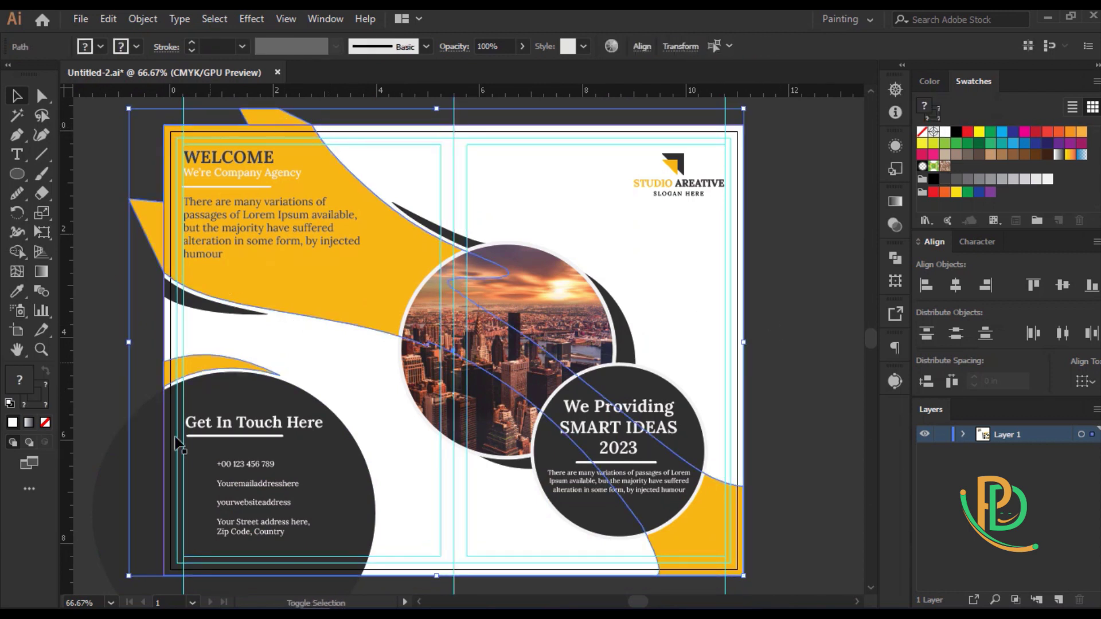
shift+click(152, 467)
key(shift+m)
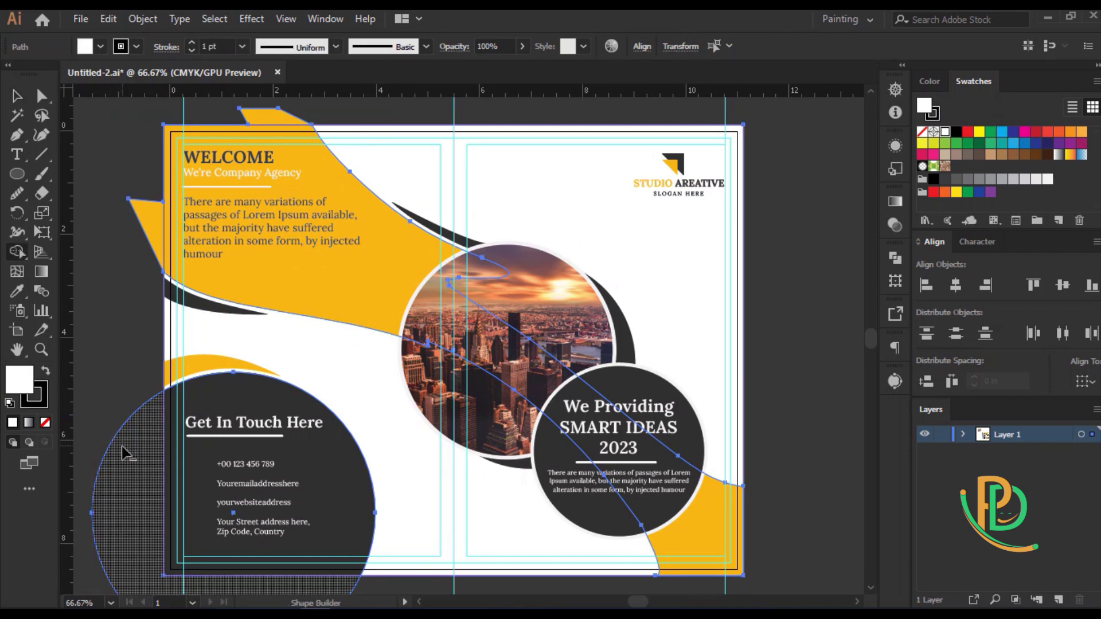
alt+click(123, 474)
alt+click(146, 232)
Inspect the dark contact circle's anchors, then scale it slightly from its corner
scroll(363, 465, up, 1)
key(v)
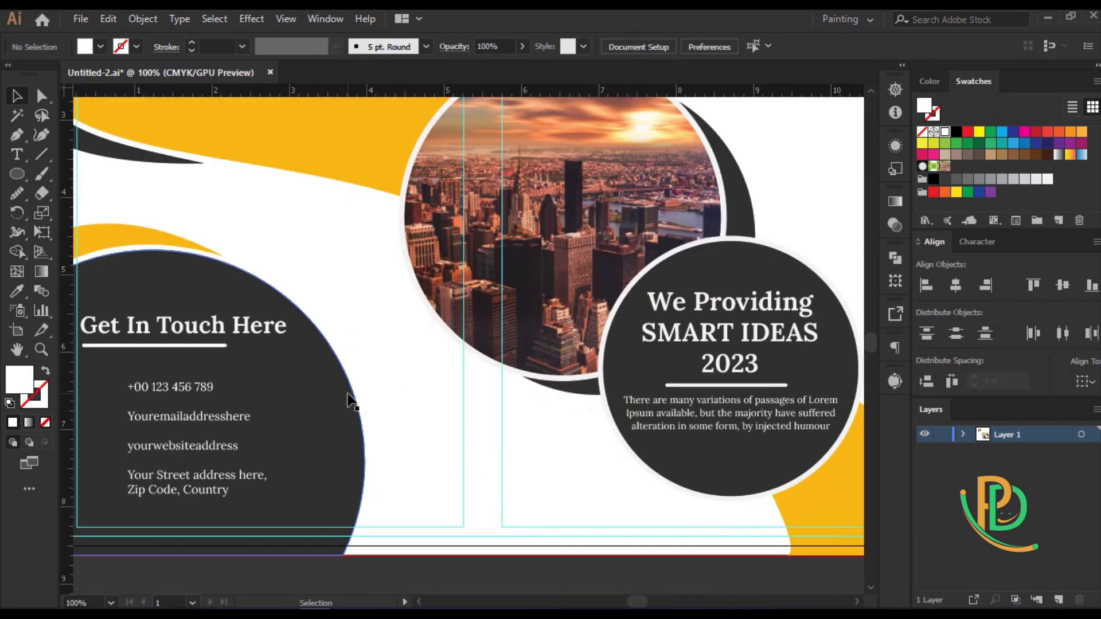
click(349, 397)
key(a)
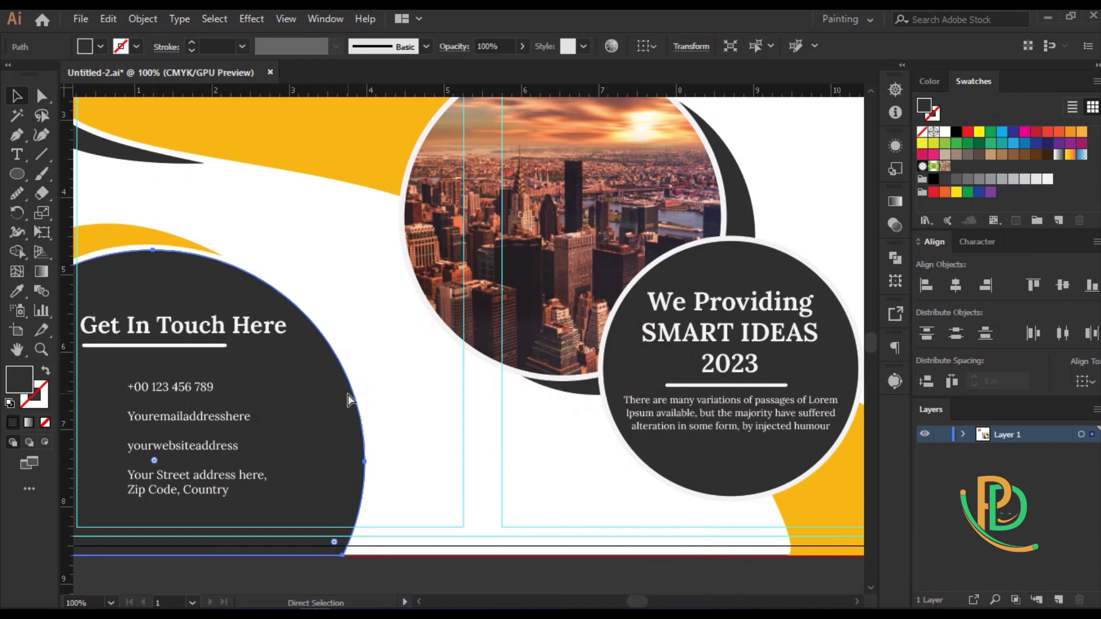
key(v)
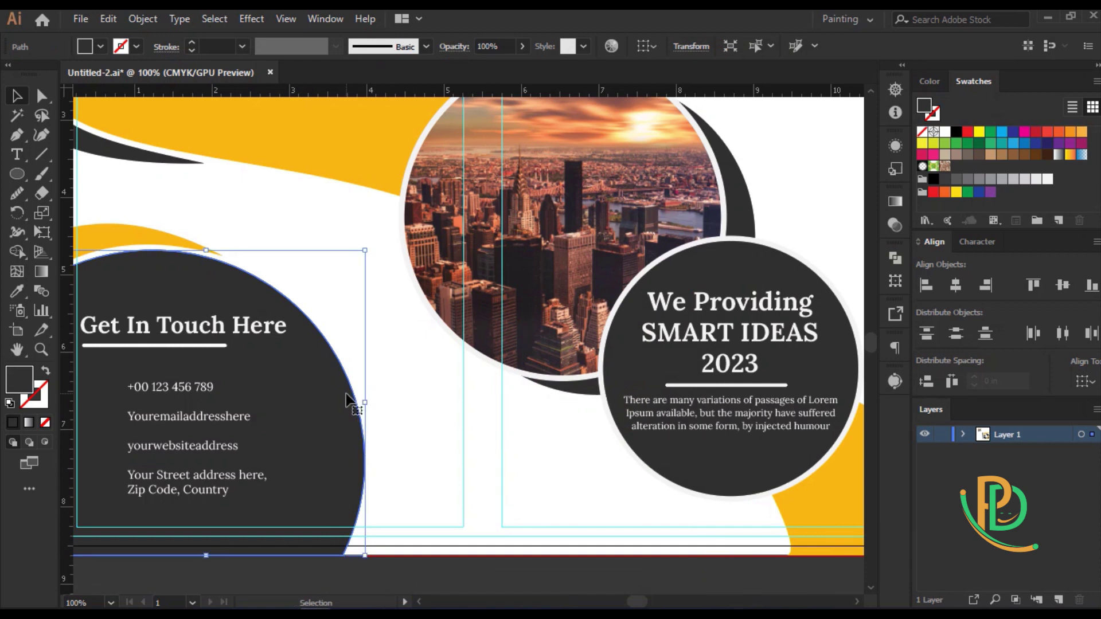
key(a)
click(377, 288)
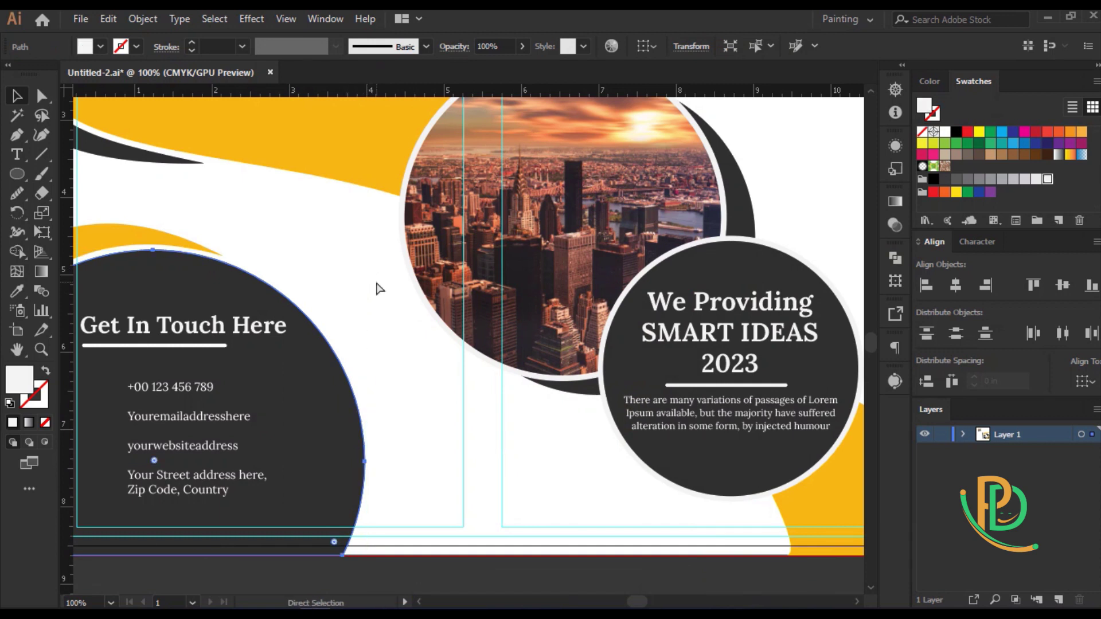
key(ctrl+z)
key(v)
drag(365, 247, 371, 244)
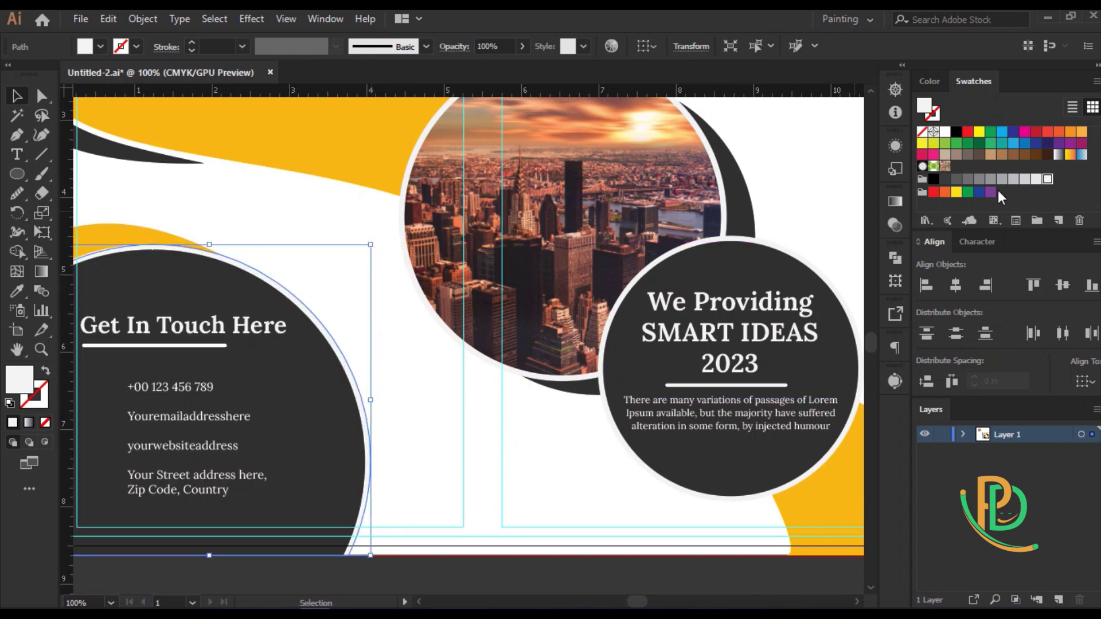
Swap the circle's fill and stroke and back to a white fill, then delete the selection
click(414, 457)
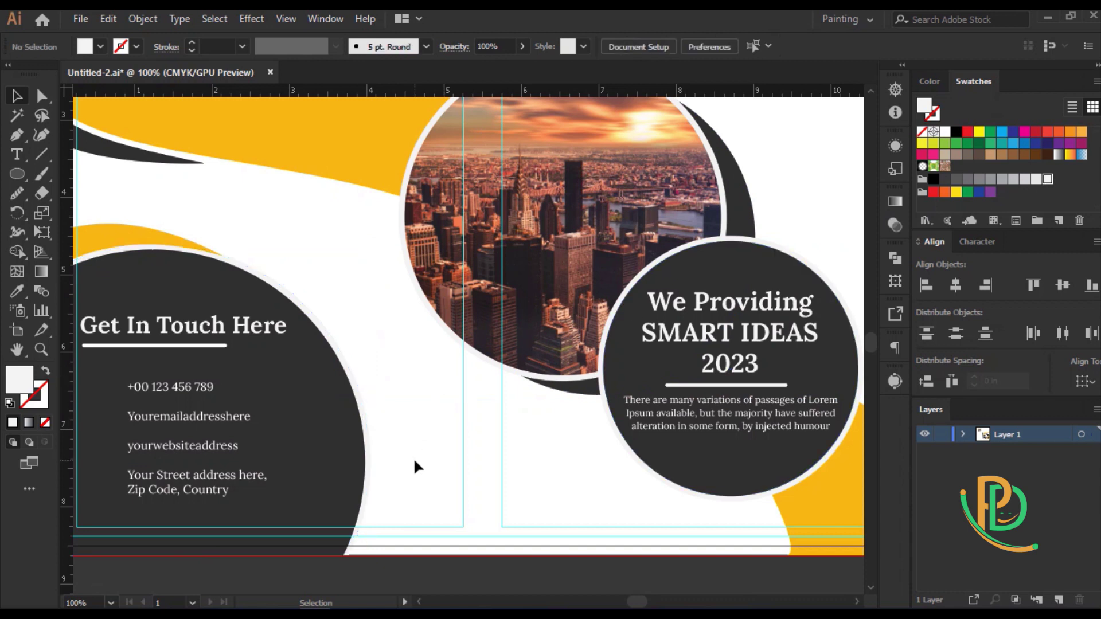
click(346, 359)
click(45, 372)
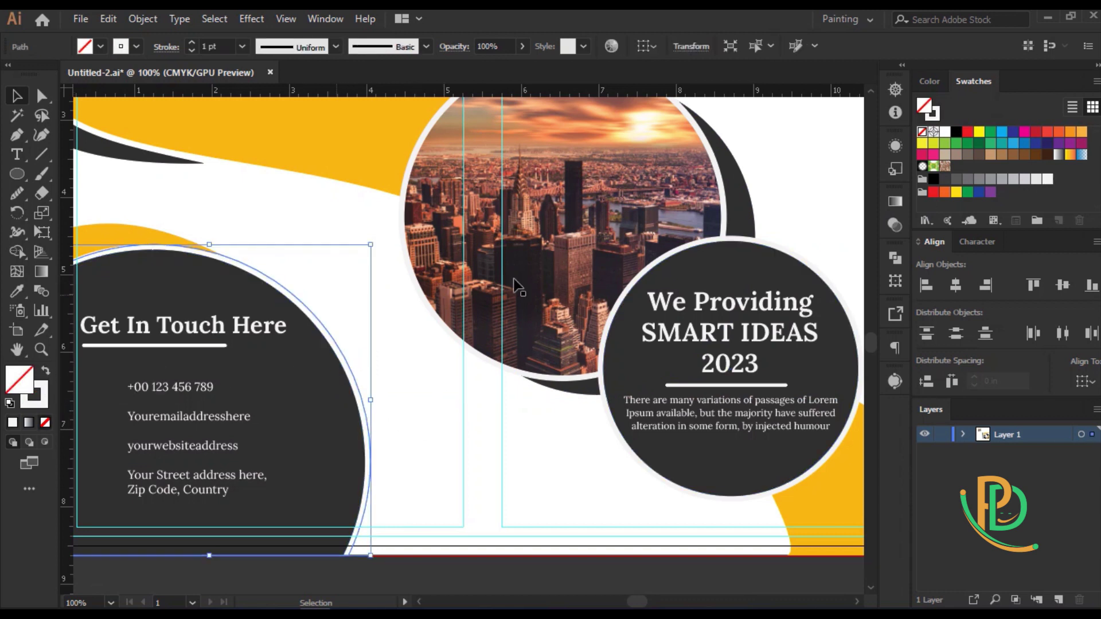
click(45, 371)
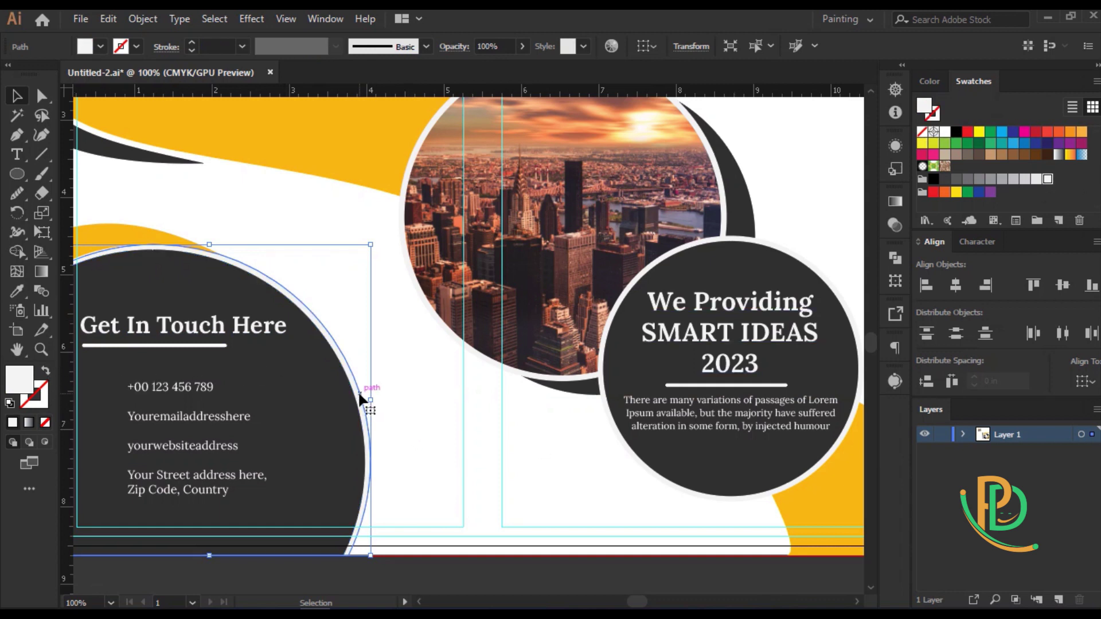
key(Delete)
Enlarge the white circle behind the dark contact circle to about 4.22 × 4.06 in
click(339, 405)
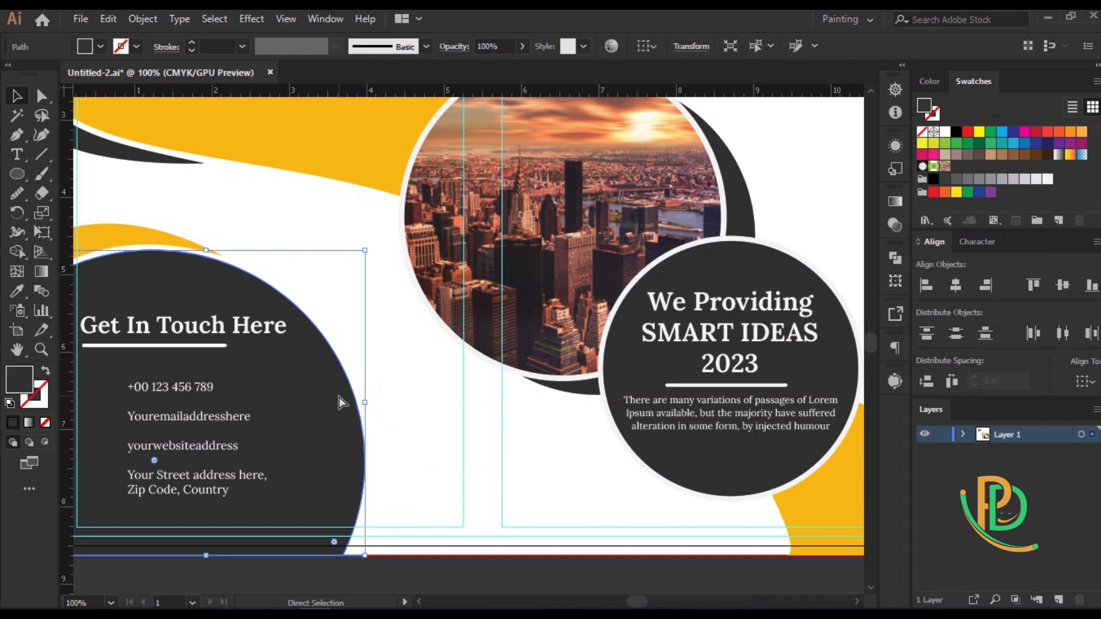
key(v)
click(1048, 178)
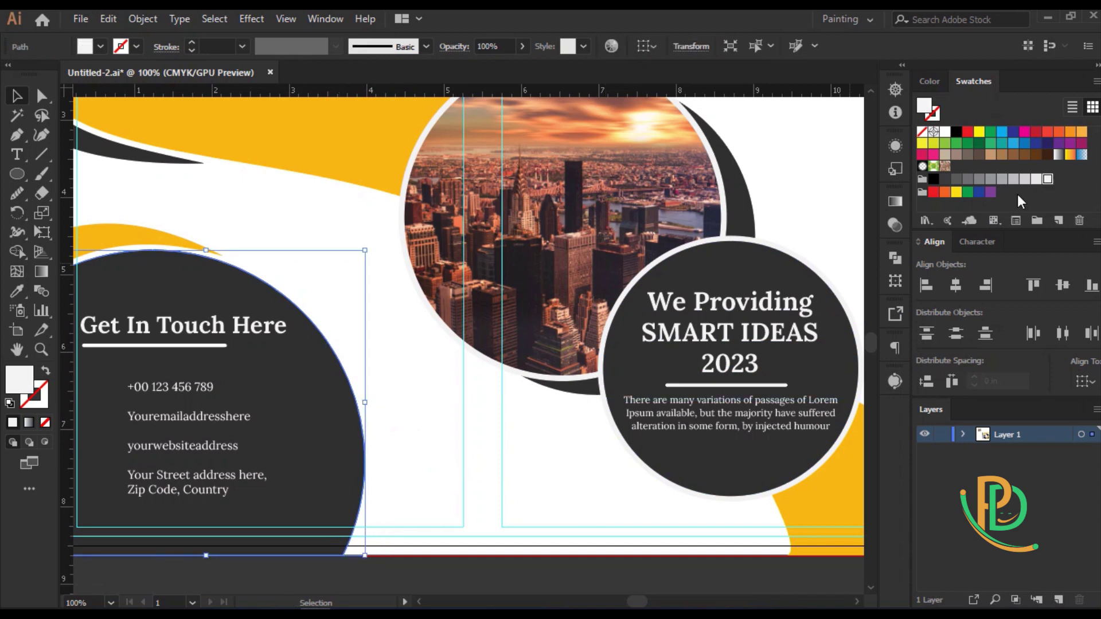
drag(365, 251, 376, 244)
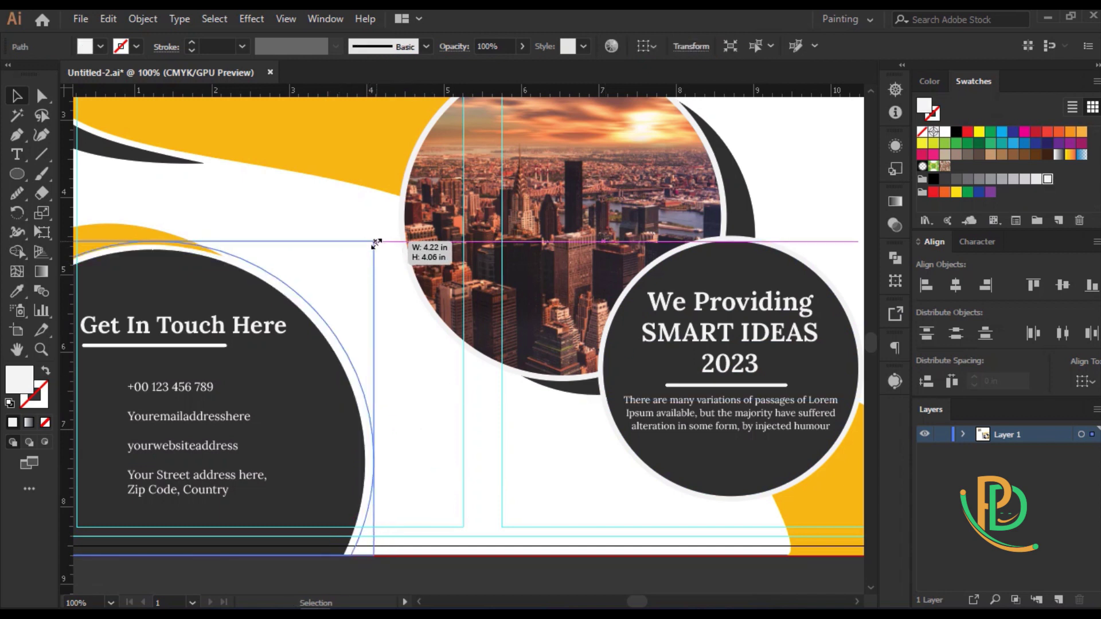
Set the enlarged back circle's fill to white in the Color Picker and deselect
click(97, 47)
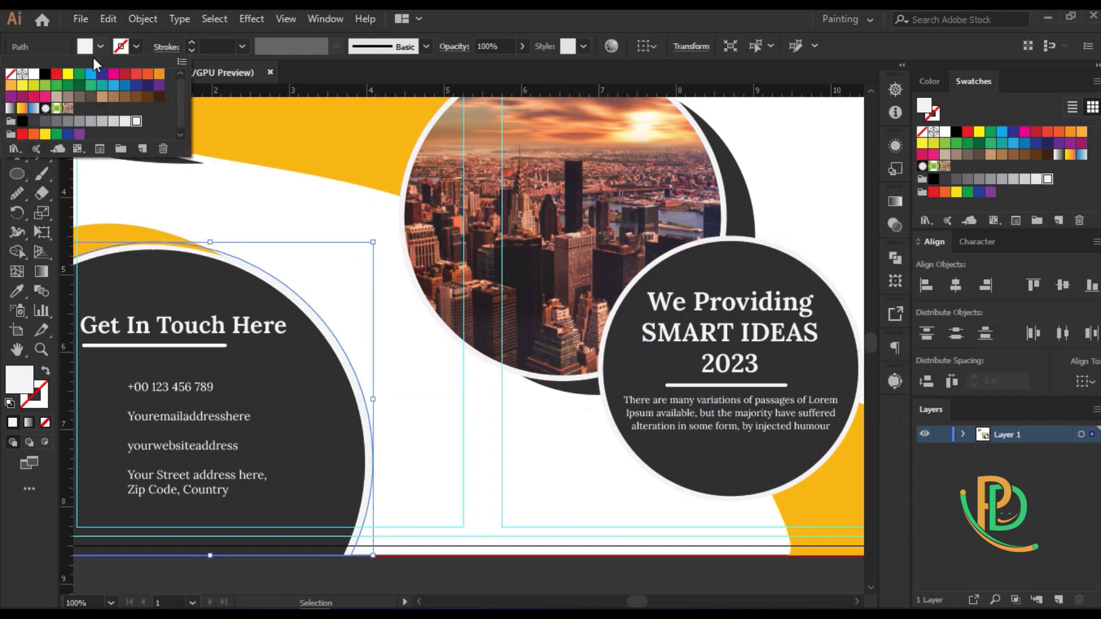
click(98, 49)
double_click(19, 378)
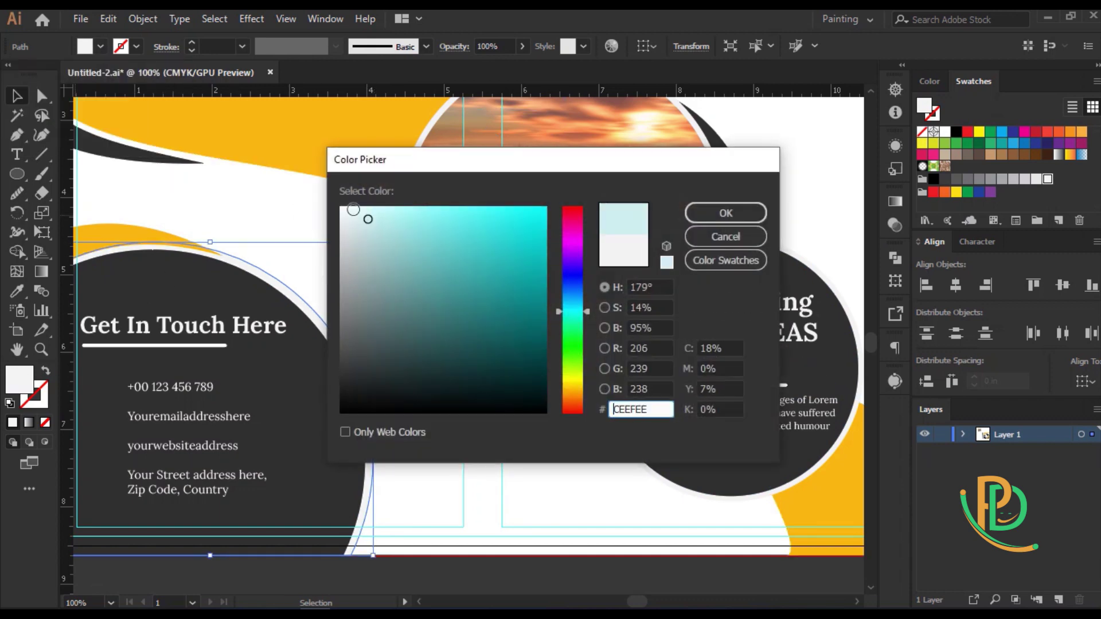
drag(356, 216, 341, 207)
click(714, 218)
click(387, 389)
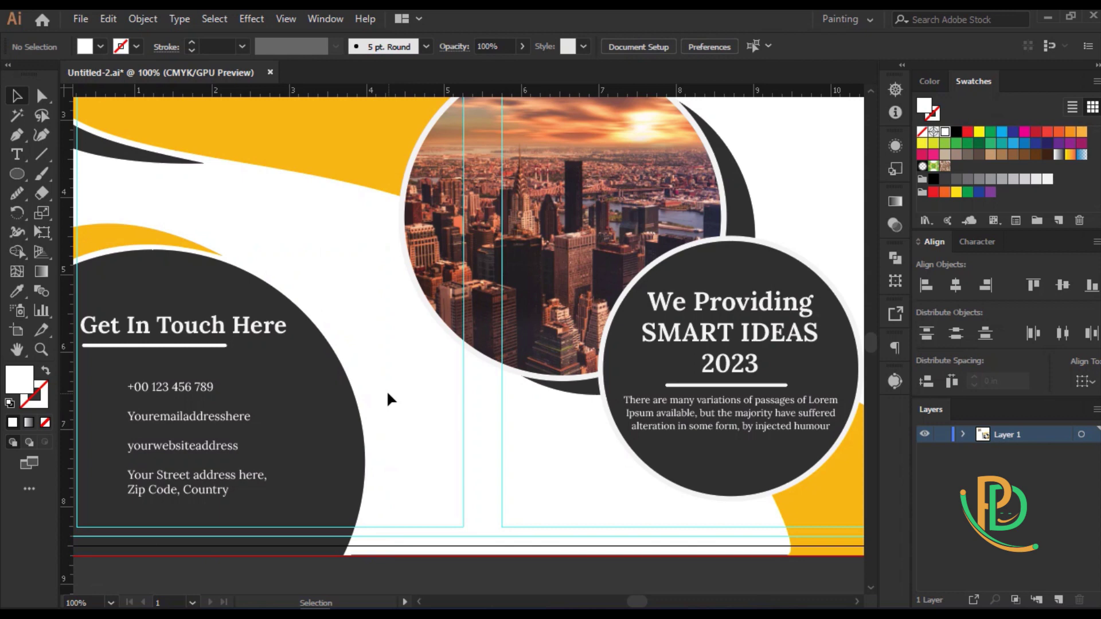
scroll(321, 301, up, 2)
scroll(322, 304, down, 2)
Shrink the white ring slightly and add a small circle on the dark circle's top edge, behind it
click(329, 301)
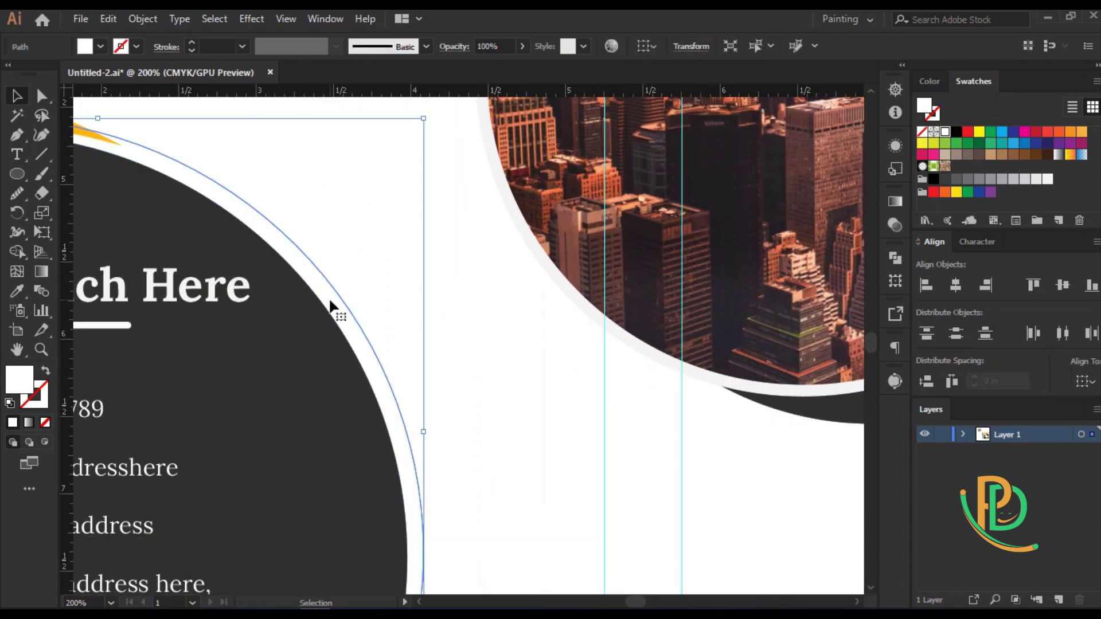
drag(425, 121, 419, 124)
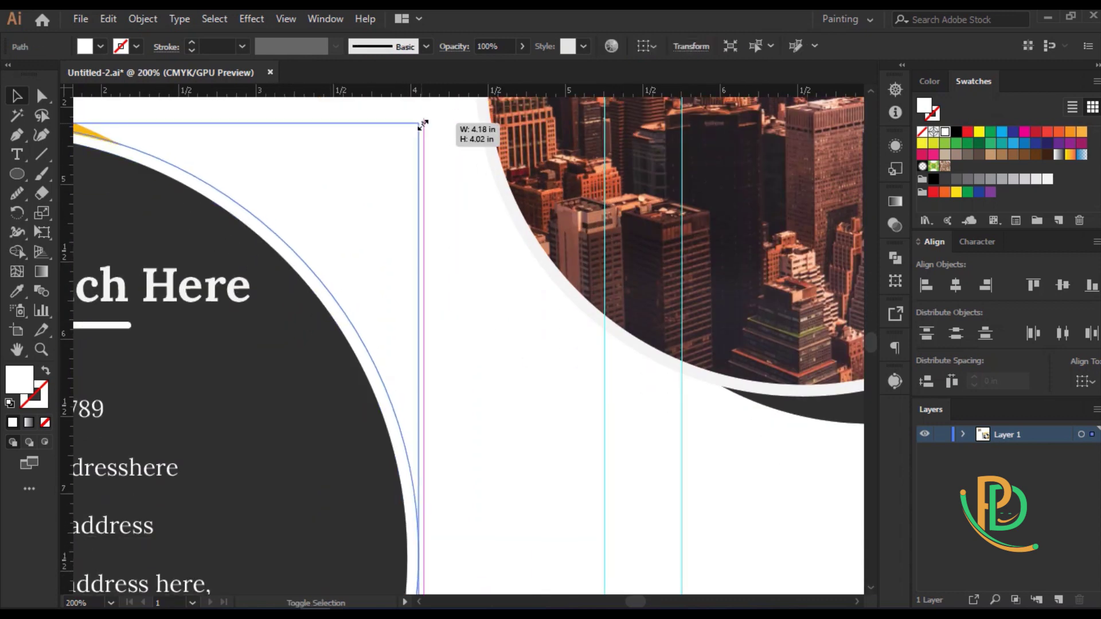
key(l)
drag(261, 178, 375, 305)
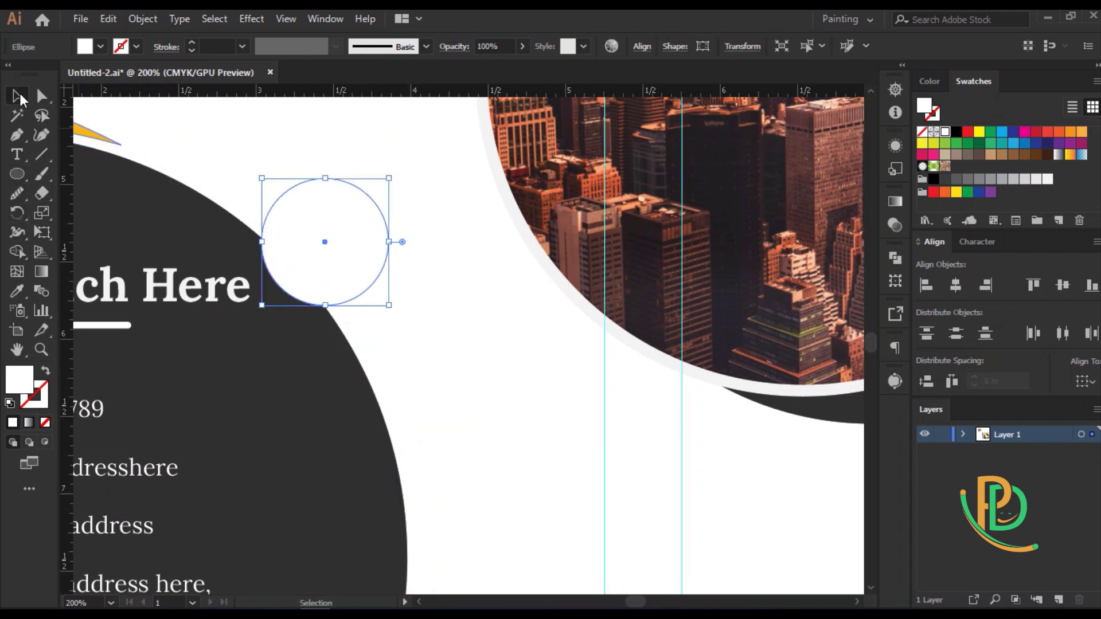
drag(331, 229, 328, 261)
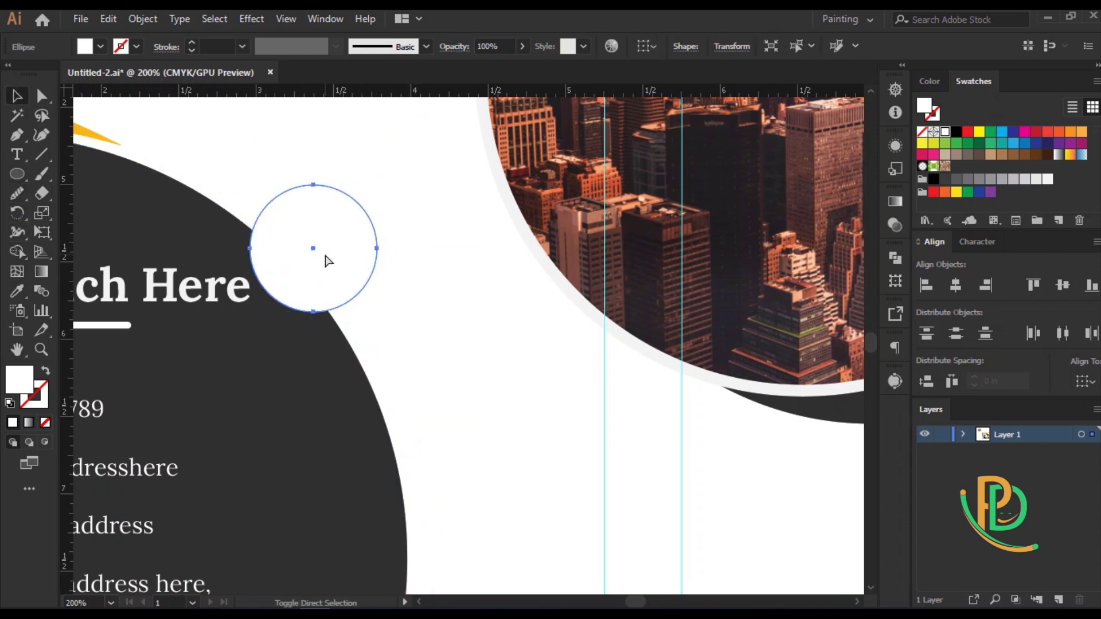
key(ctrl+shift+bracketleft)
key(ctrl+minus)
key(ctrl+minus)
key(ctrl+minus)
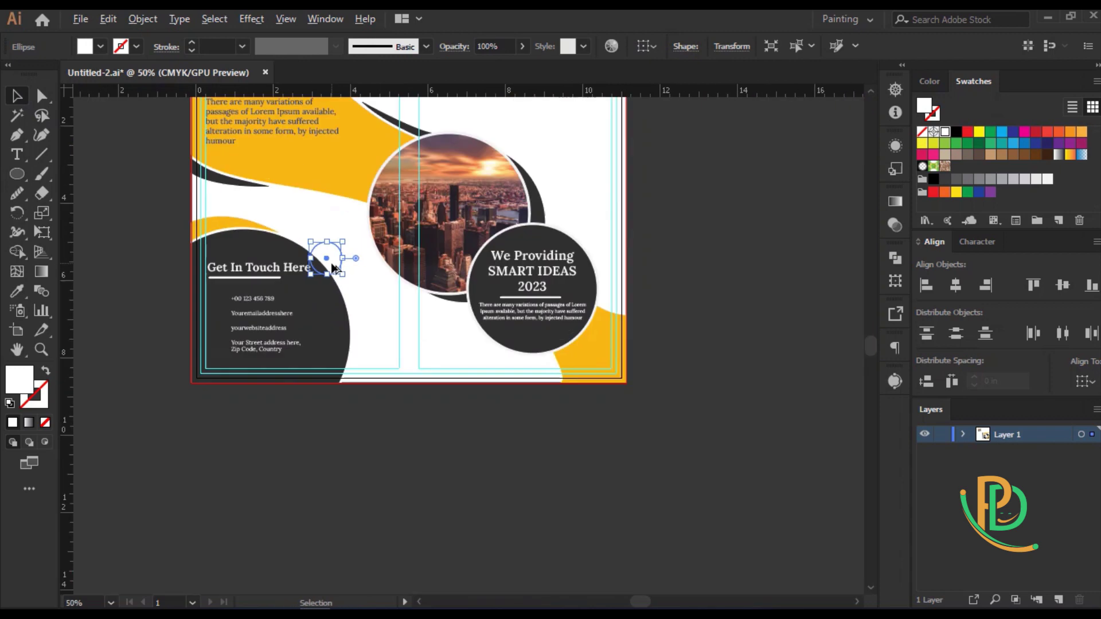
Give the small circle the yellow swoosh colour and move it beside the dark circle's bottom
click(17, 291)
click(289, 164)
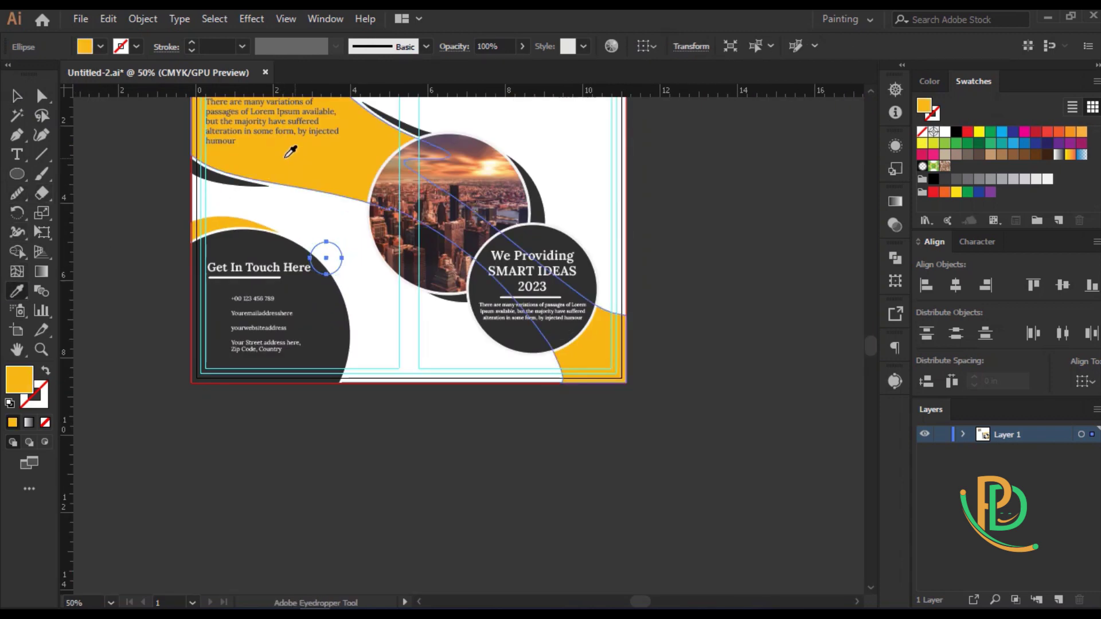
click(18, 97)
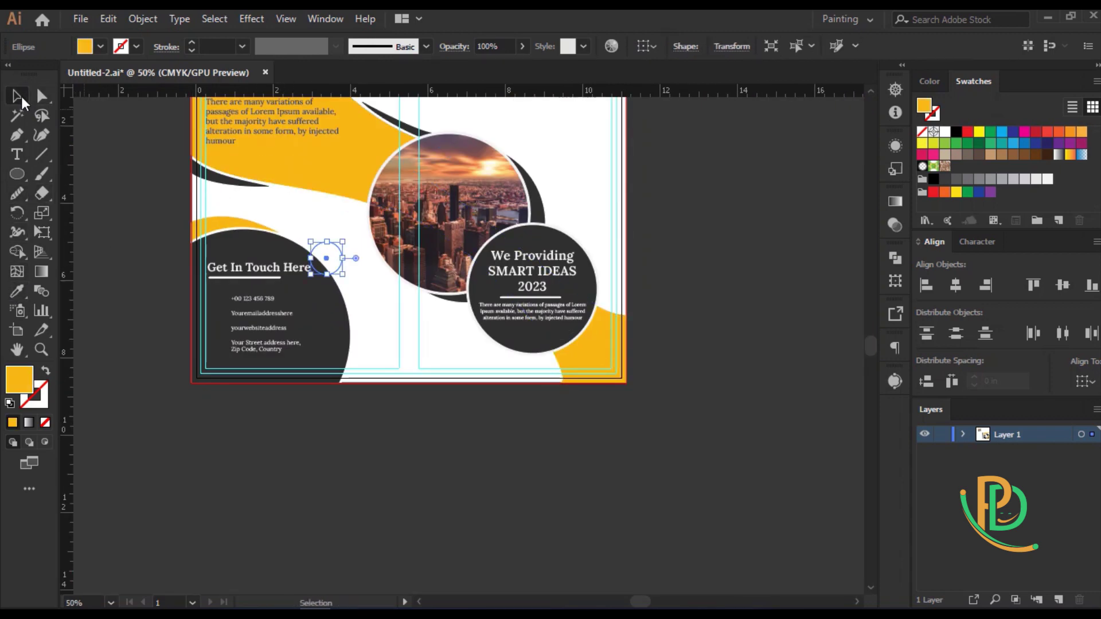
click(143, 216)
key(ctrl+plus)
key(ctrl+plus)
key(ctrl+plus)
scroll(296, 148, up, 1)
drag(280, 117, 419, 415)
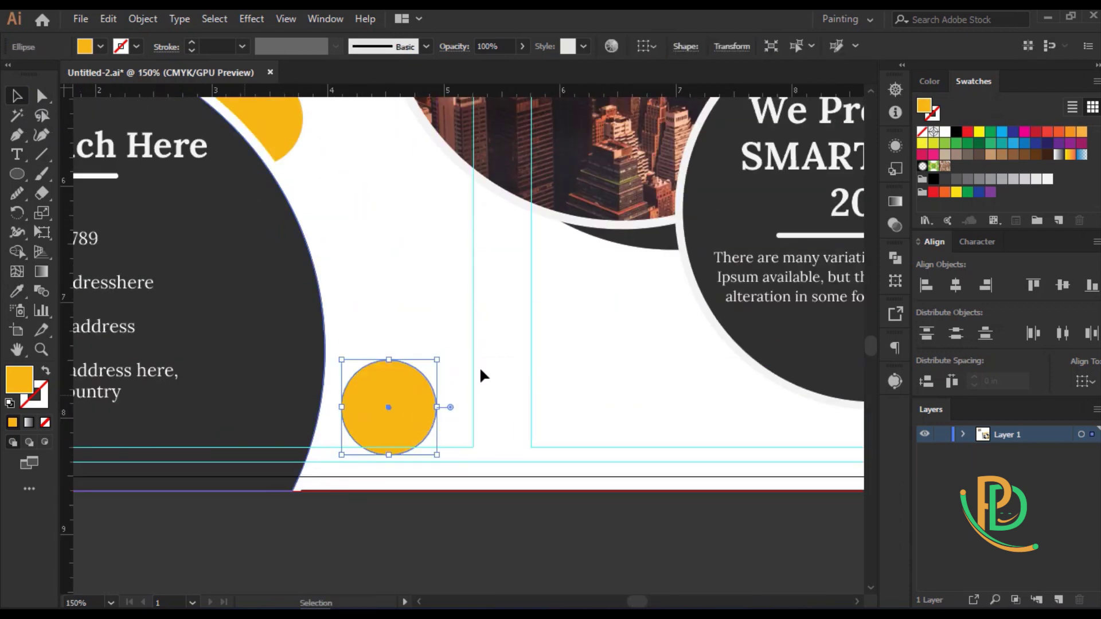
Fill the small circle light grey and turn a copy into a slightly smaller outline ring
click(956, 179)
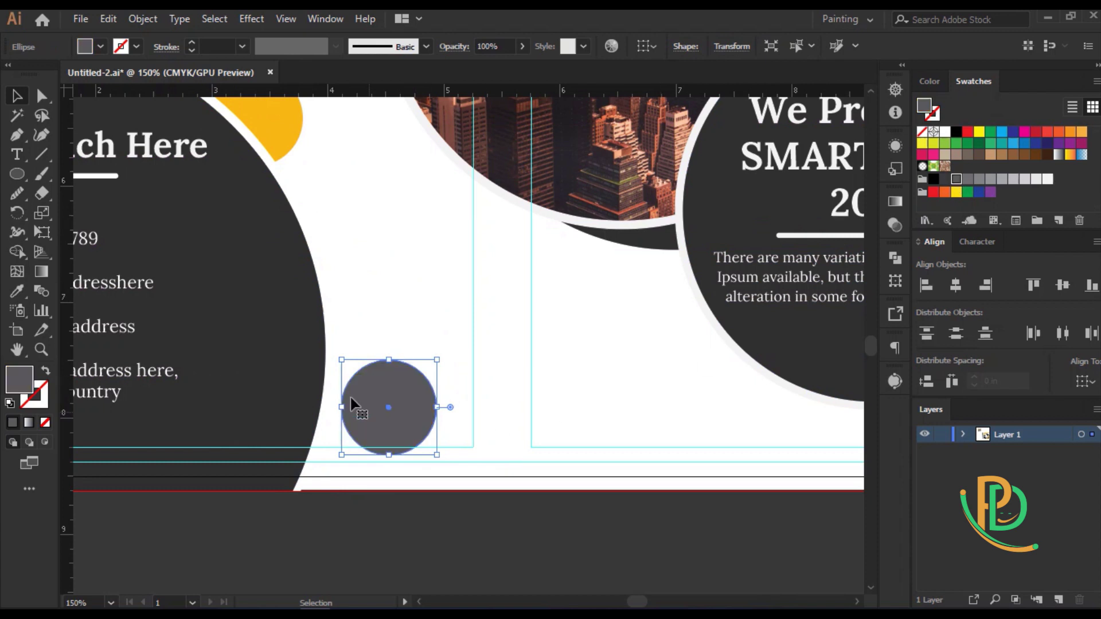
click(967, 178)
key(a)
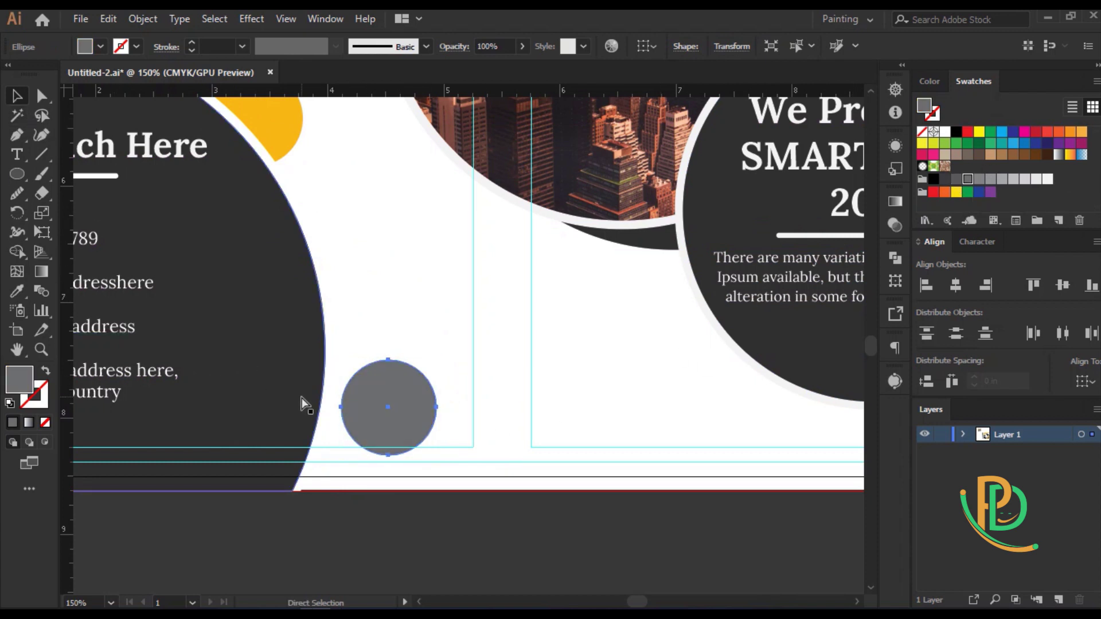
key(v)
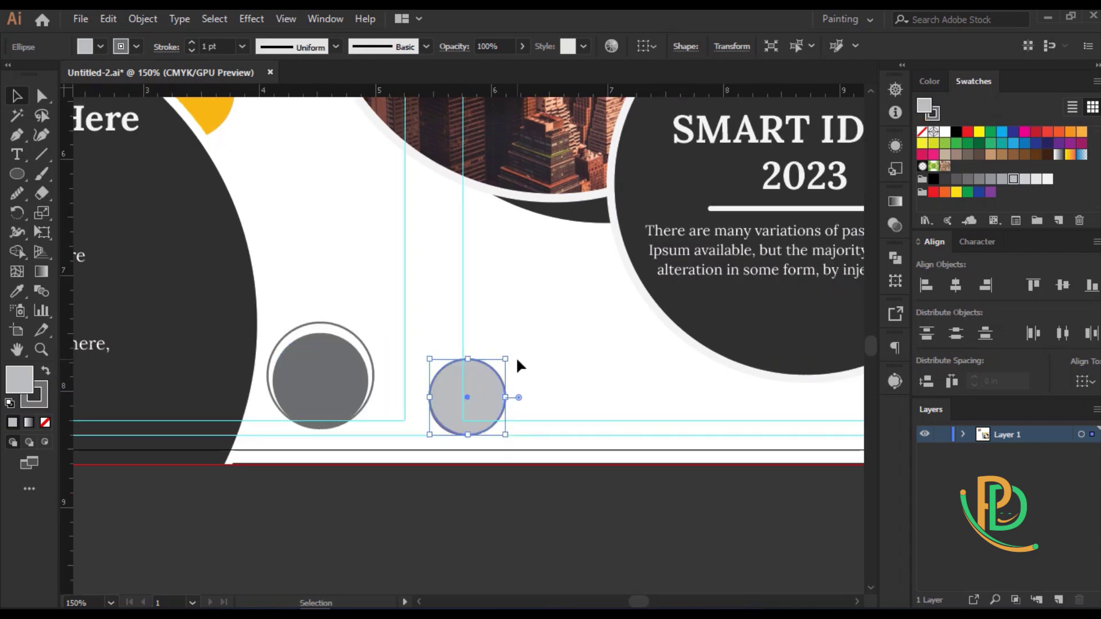
click(44, 423)
key(Right)
key(Right)
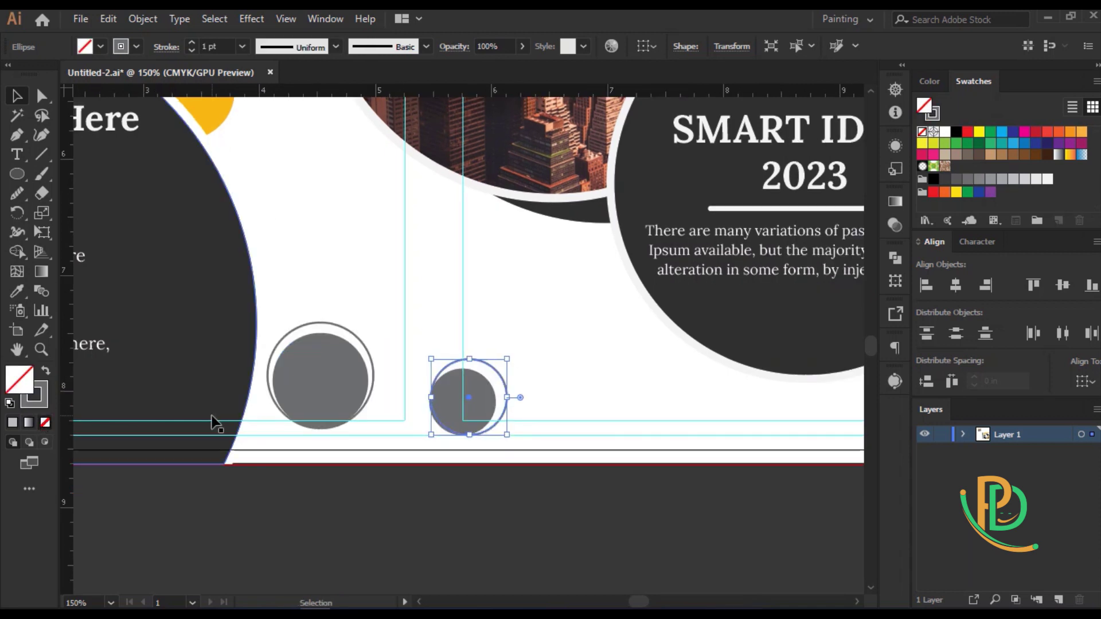
key(Right)
key(Right)
key(Right)
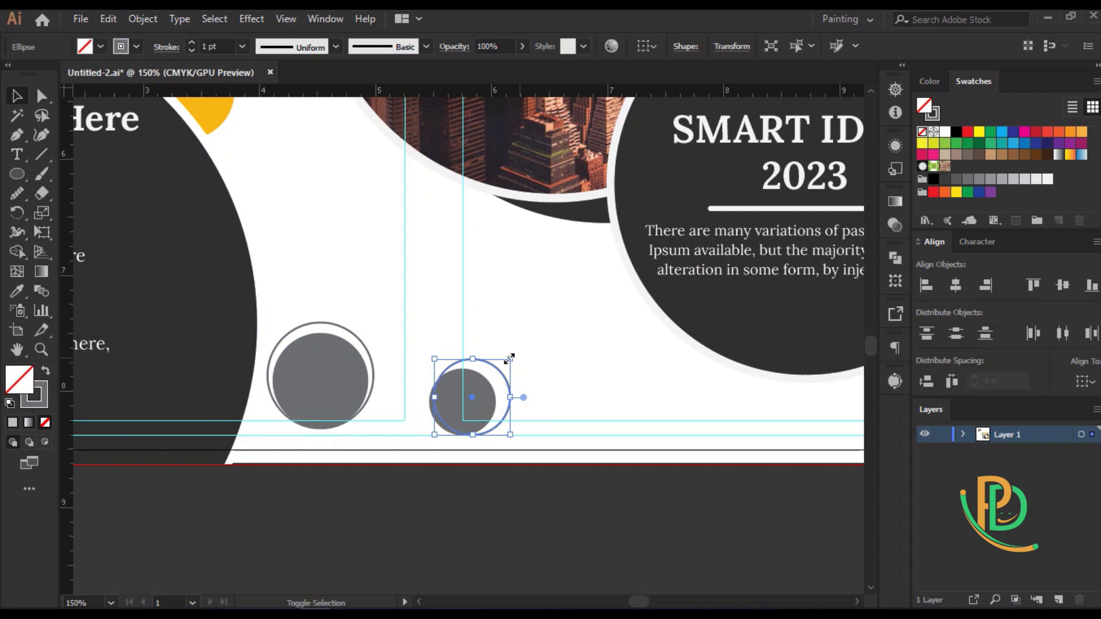
drag(509, 358, 506, 363)
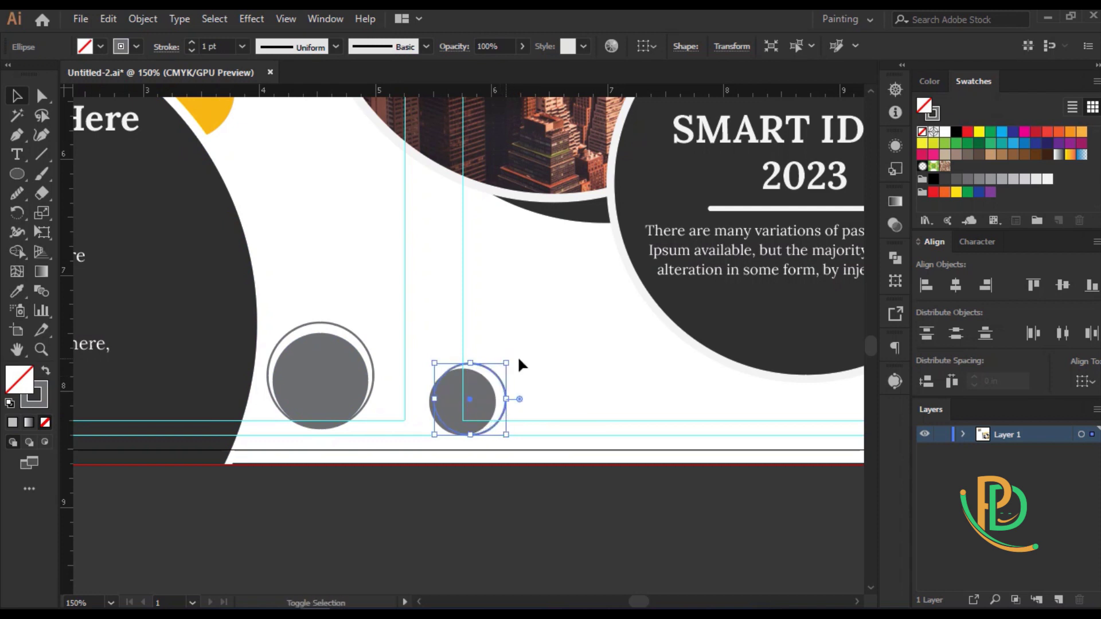
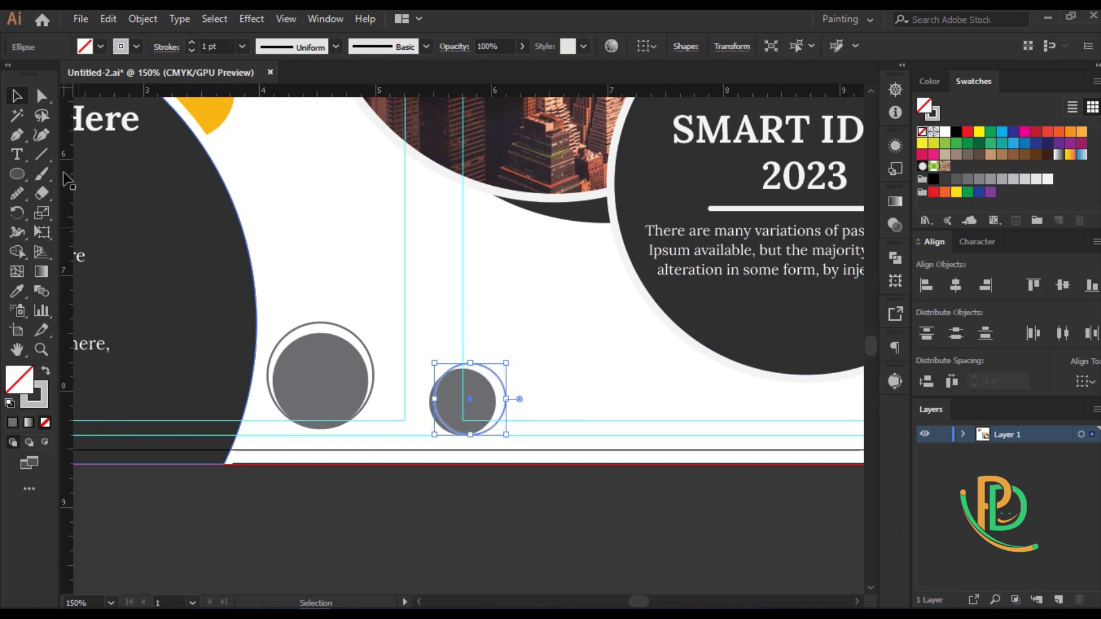
Alt-drag a copy of the ringed grey circle, then scale it down and rotate it
drag(332, 363, 581, 285)
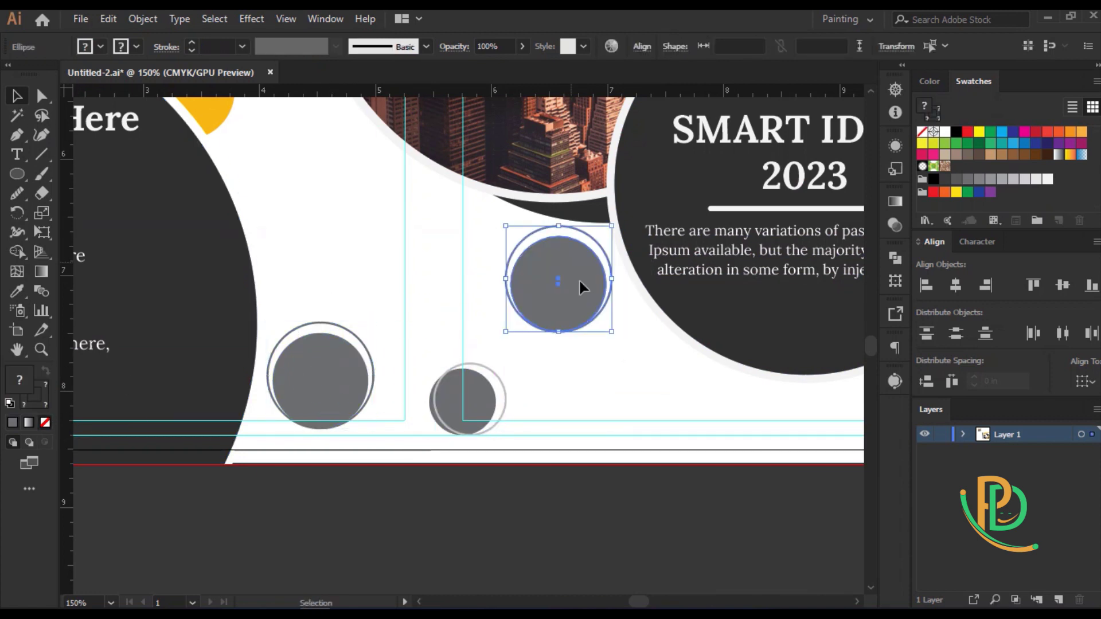
drag(612, 333, 577, 298)
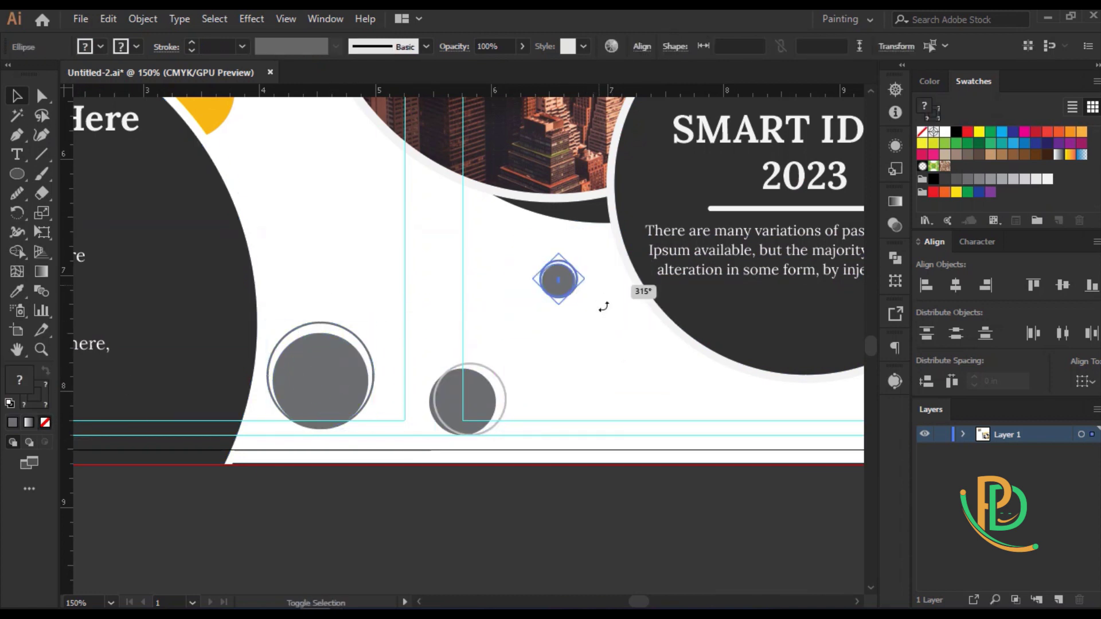
mouse_move(583, 304)
mouse_down()
mouse_move(561, 316)
mouse_move(583, 290)
mouse_up()
scroll(572, 290, up, 3)
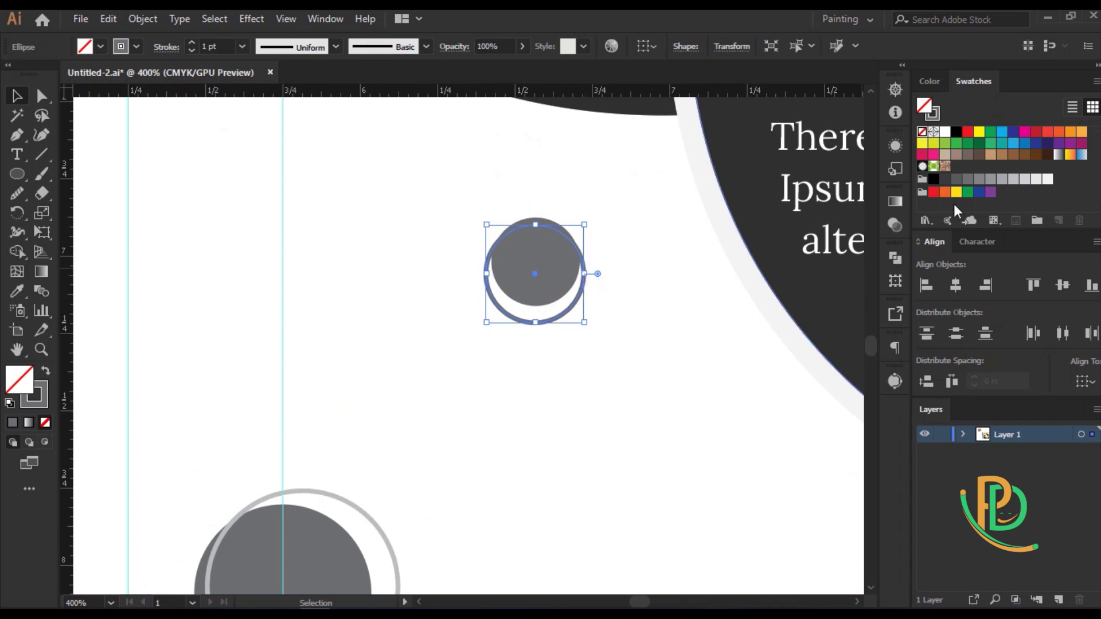
Set the small circle's grey fill and stroke swatches, deselect it, and fit the artboard in view
click(1013, 179)
click(45, 370)
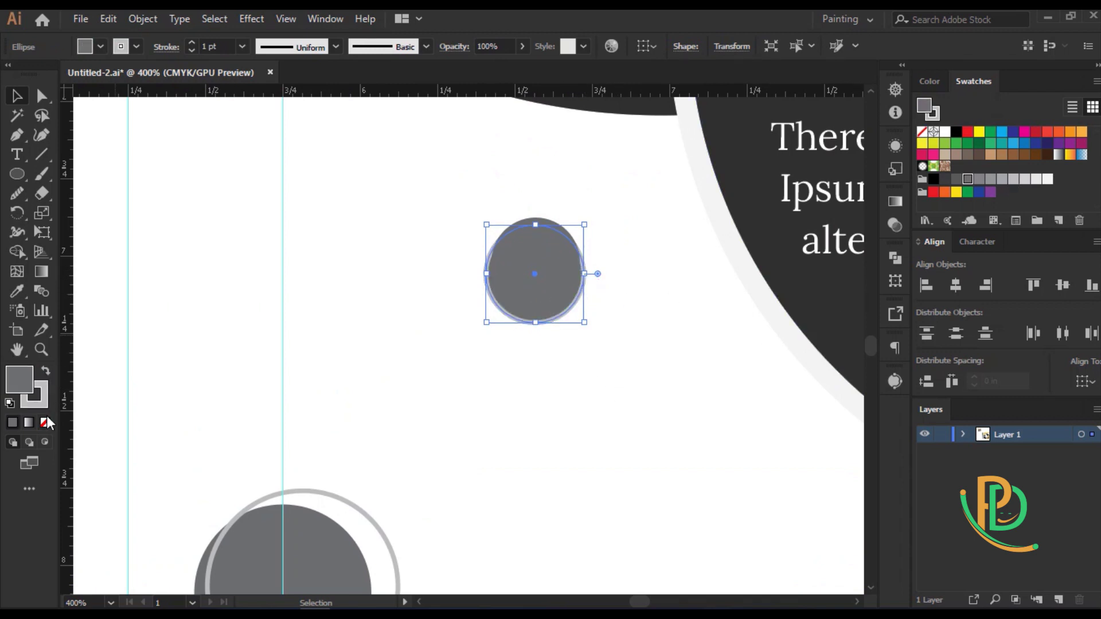
click(45, 423)
click(344, 249)
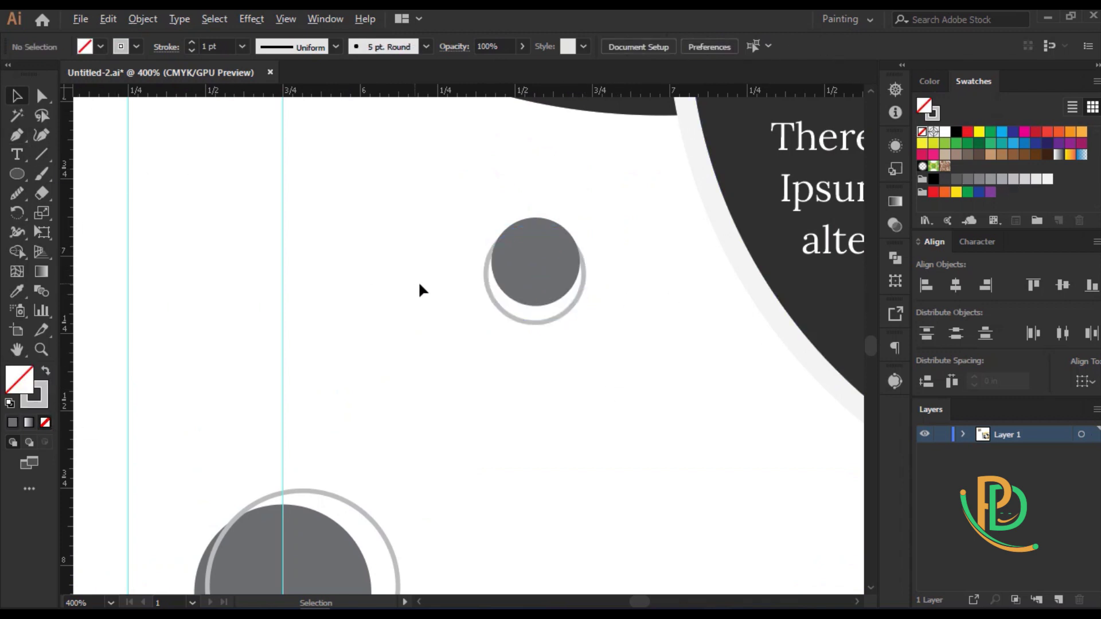
key(ctrl+0)
key(shift+o)
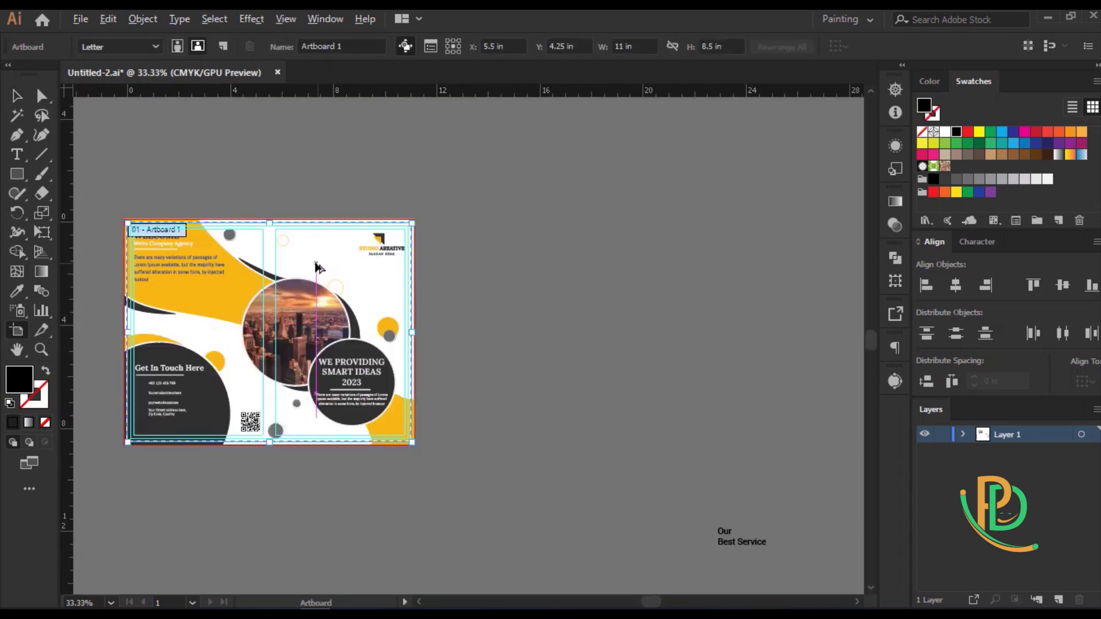
Duplicate the artboard to the right and delete all the copied artwork on it
mouse_move(324, 286)
mouse_down()
mouse_move(602, 286)
mouse_move(646, 270)
mouse_up()
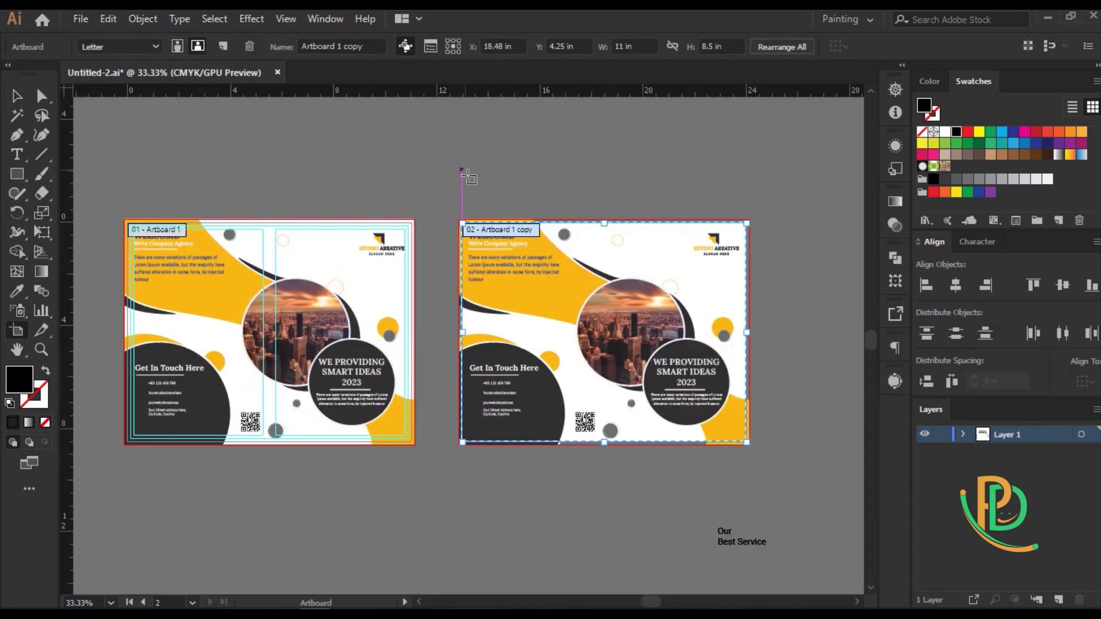
click(15, 97)
alt+scroll(533, 185, up, 1)
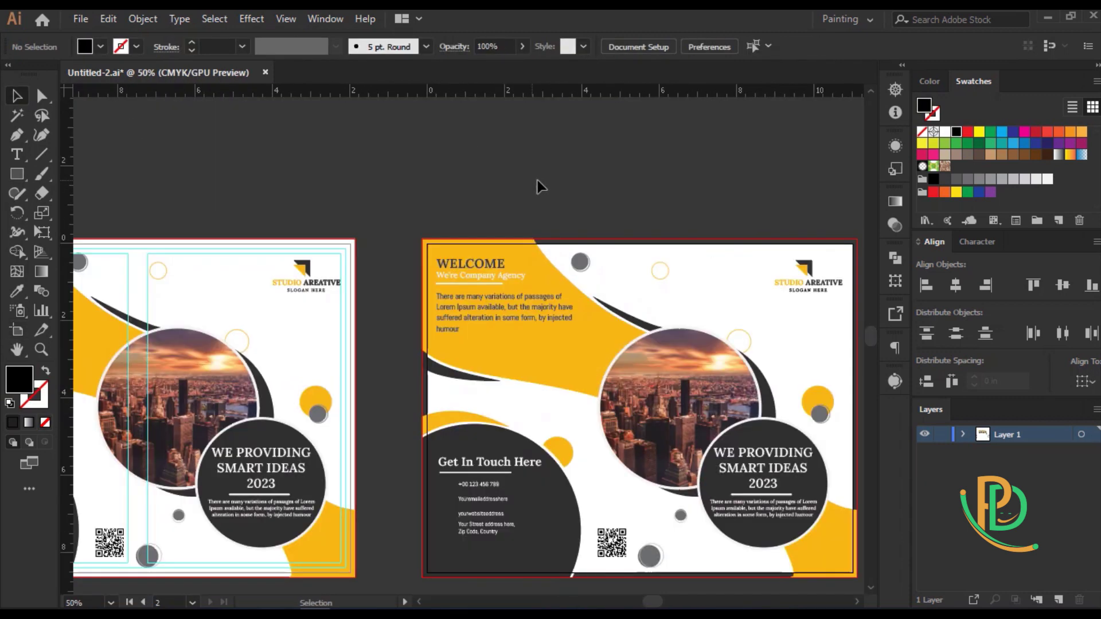
scroll(516, 154, down, 1)
scroll(498, 122, right, 1)
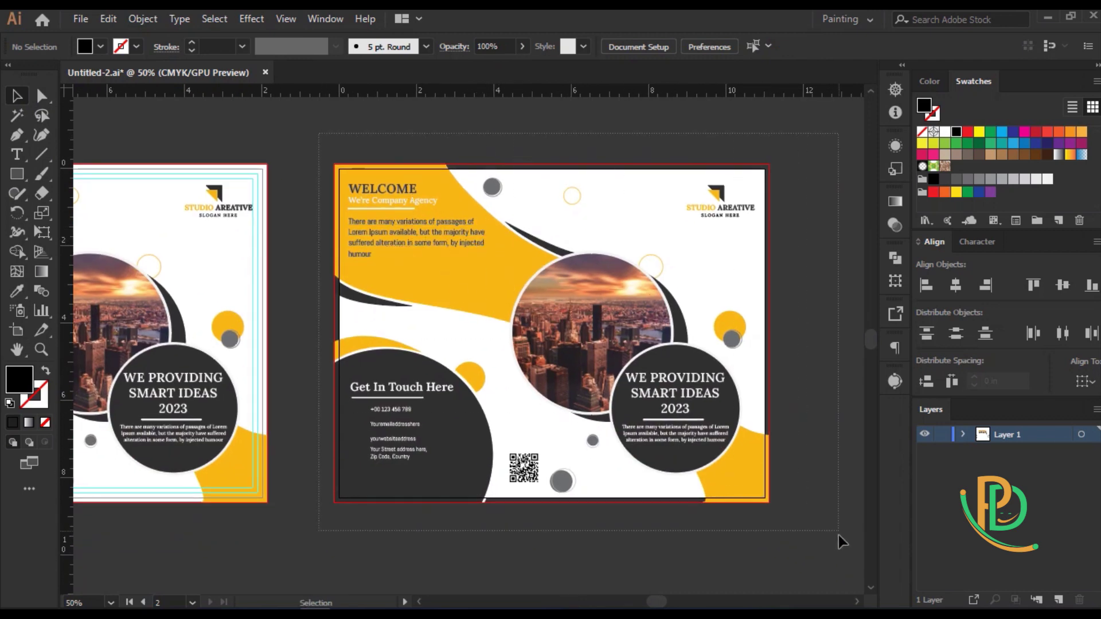
key(ctrl+a)
key(Delete)
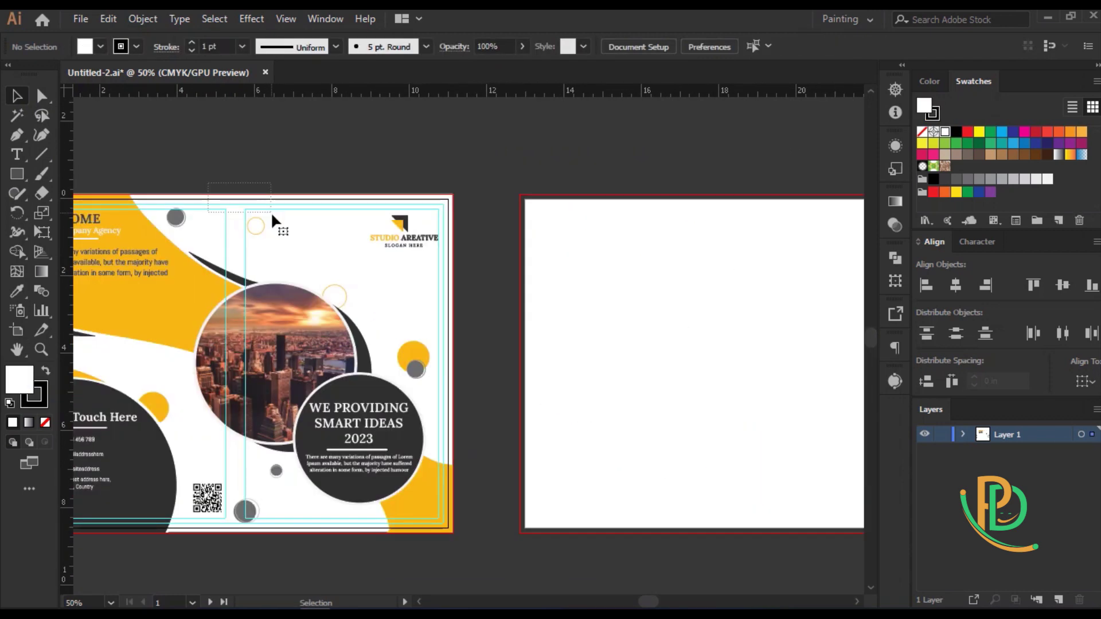
Copy the panel margin frames onto the new artboard and group them
mouse_move(271, 212)
mouse_down()
mouse_move(877, 246)
mouse_move(712, 248)
mouse_up()
scroll(561, 166, right, 5)
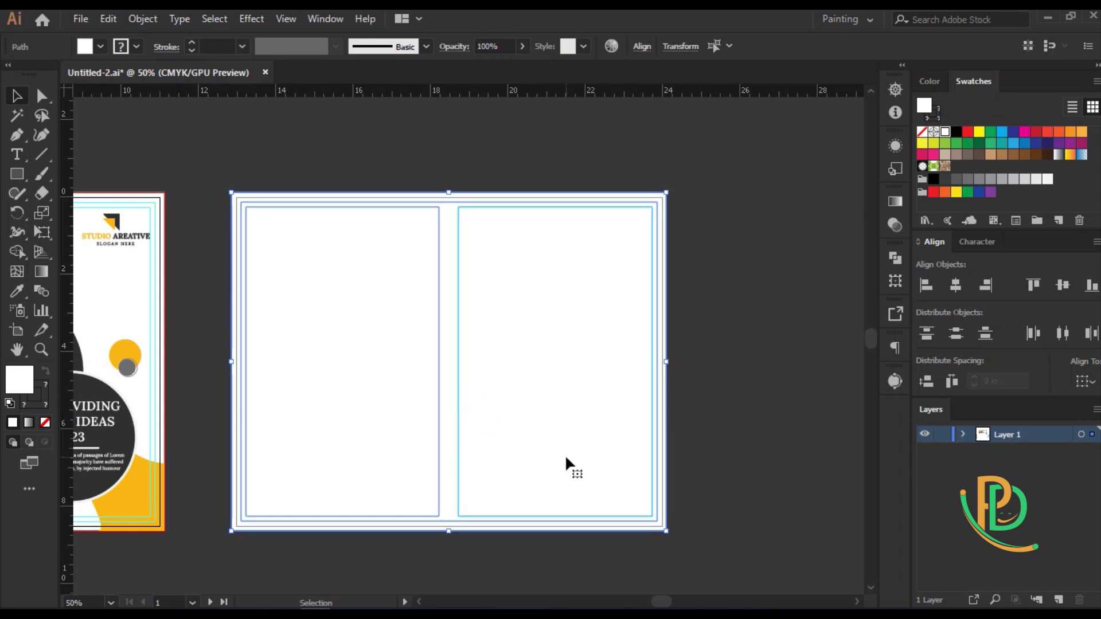
key(a)
key(ctrl+shift+a)
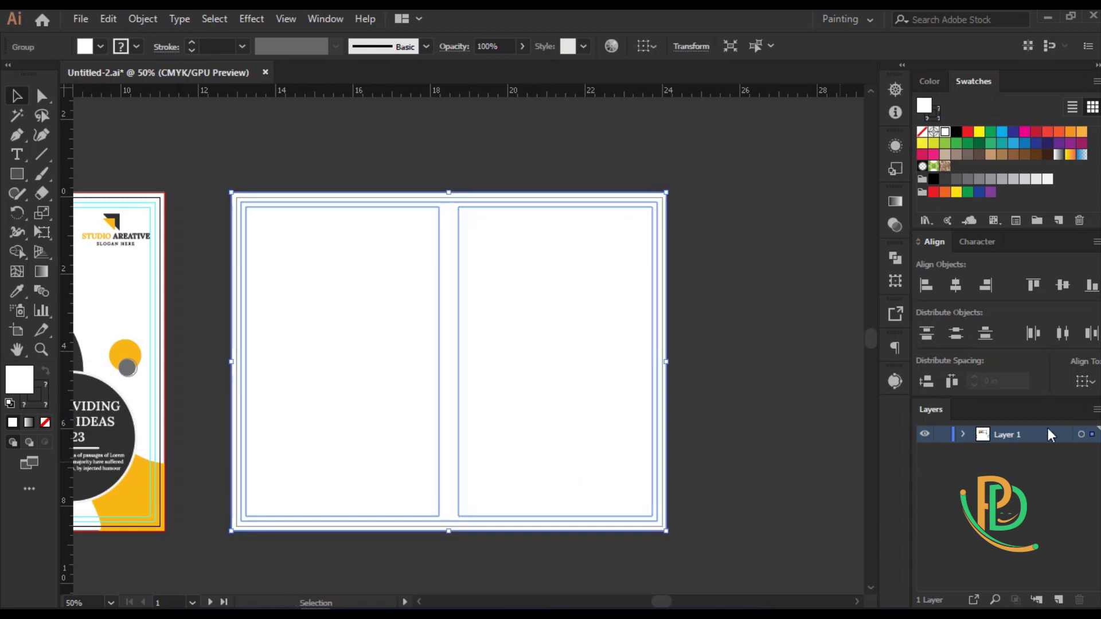
key(v)
key(ctrl+0)
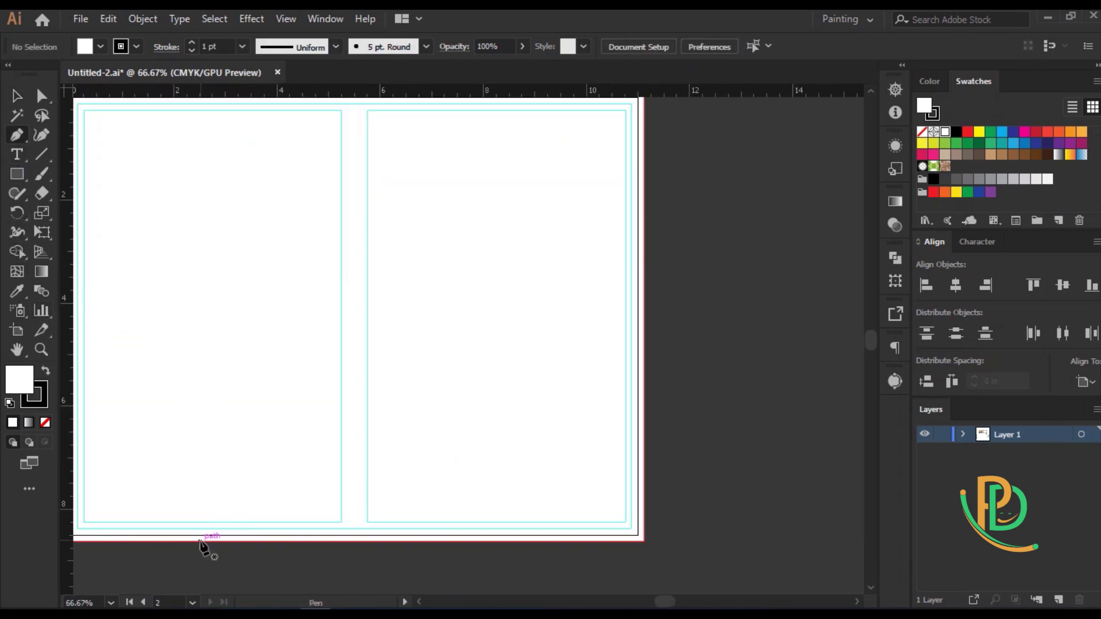
Pen-draw a closed dome shape rising from the new artboard's bottom edge
click(200, 541)
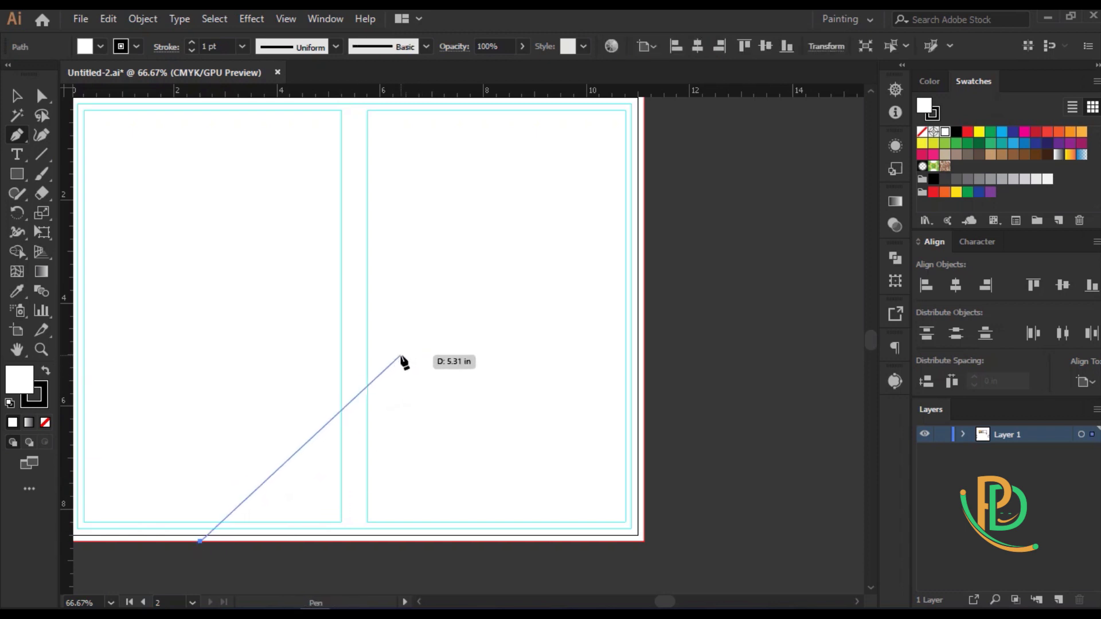
mouse_move(400, 356)
mouse_down()
mouse_move(547, 356)
mouse_move(566, 304)
mouse_up()
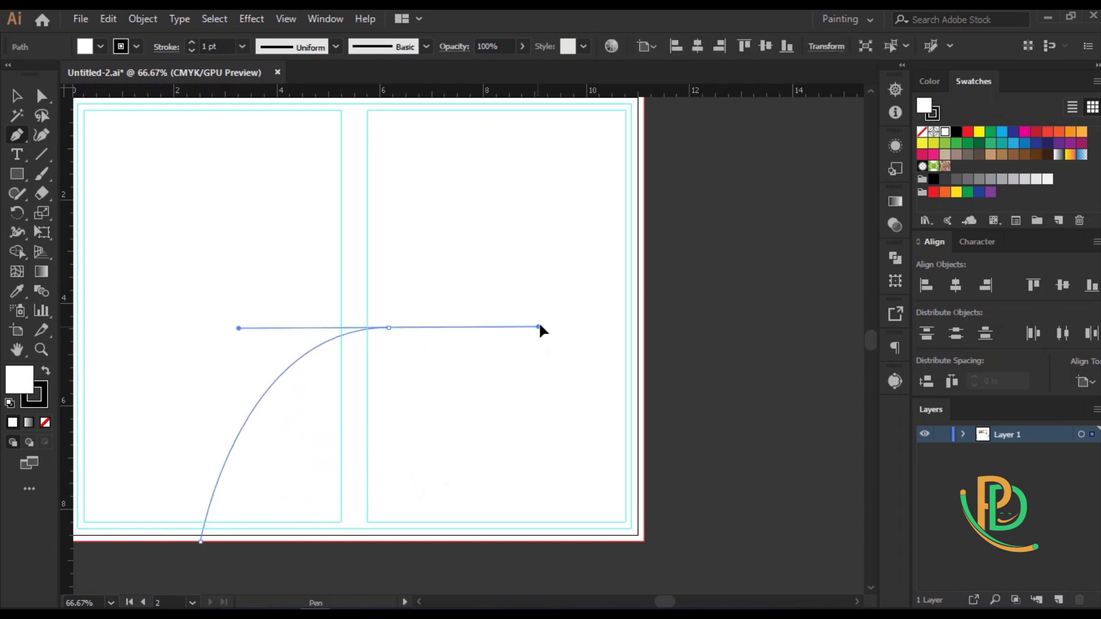
click(389, 328)
scroll(643, 461, down, 1)
drag(643, 460, 684, 586)
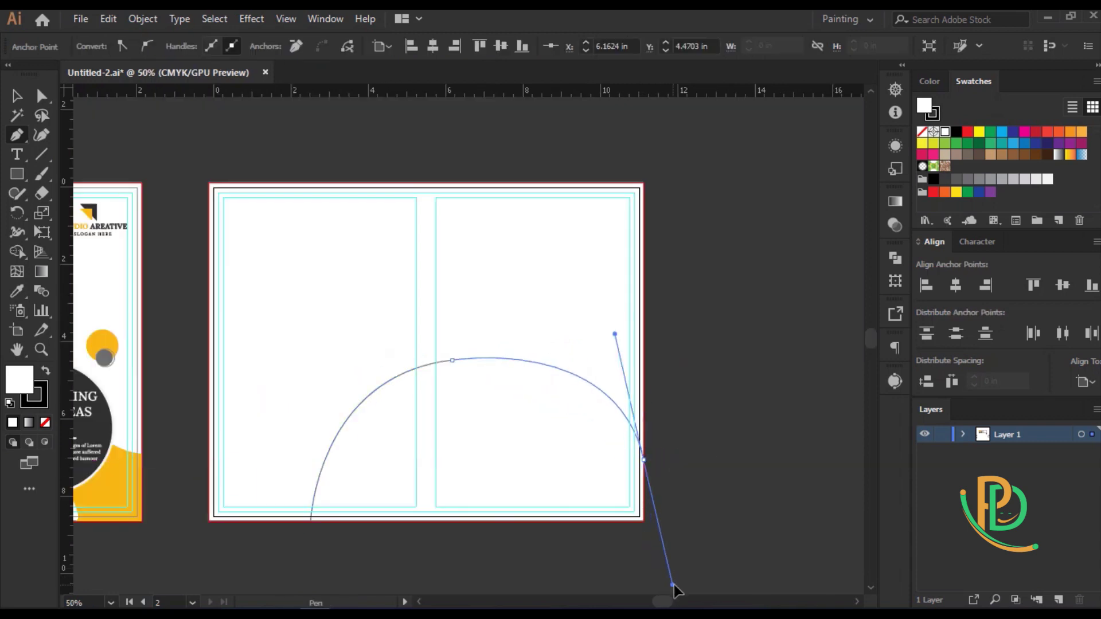
click(643, 459)
click(643, 521)
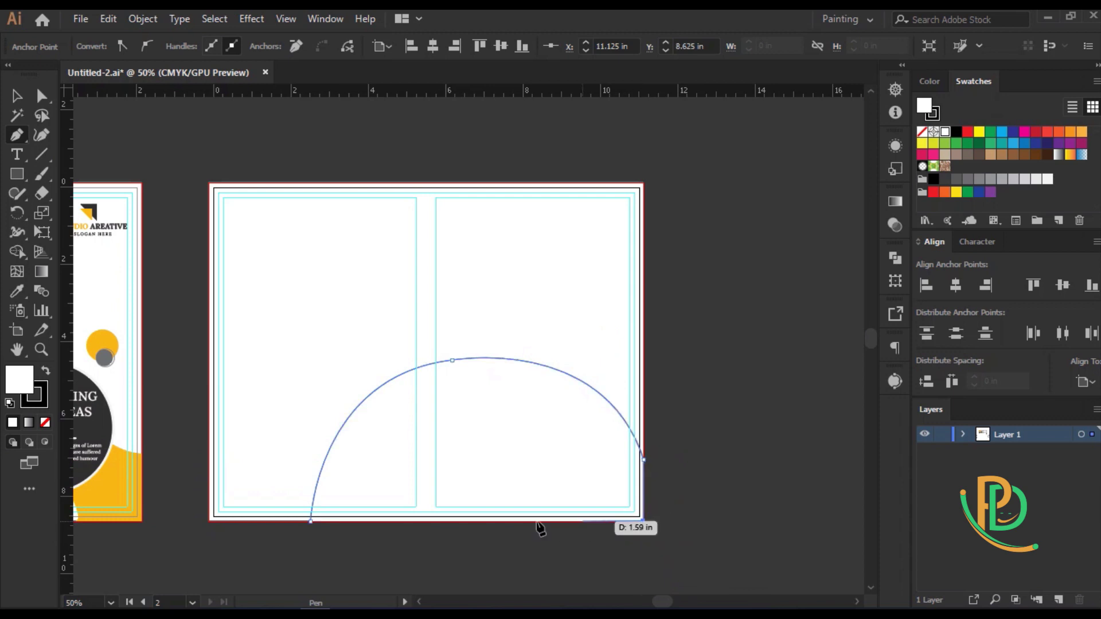
click(309, 520)
Eyedropper the first spread's dark colour into the dome, then reselect the panel
key(i)
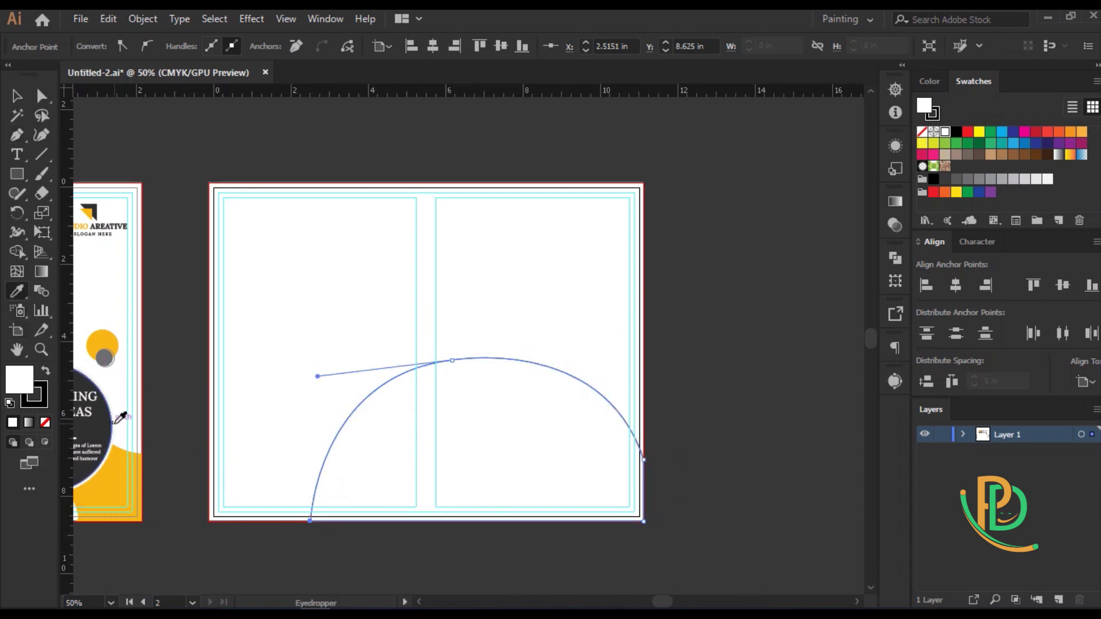
click(101, 415)
click(16, 96)
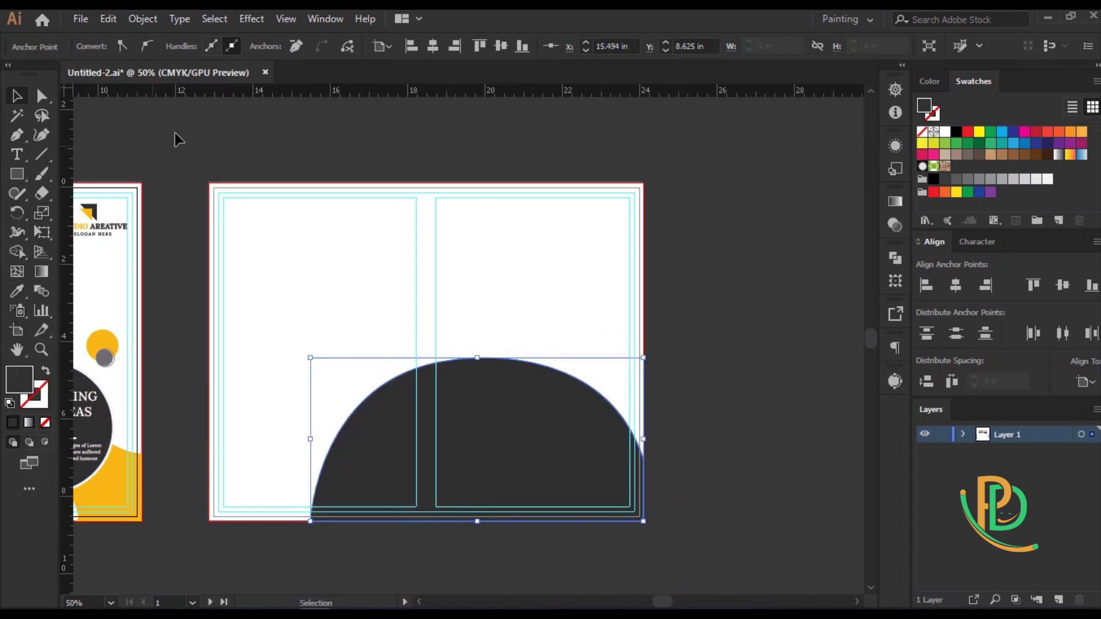
click(172, 137)
scroll(505, 448, up, 1)
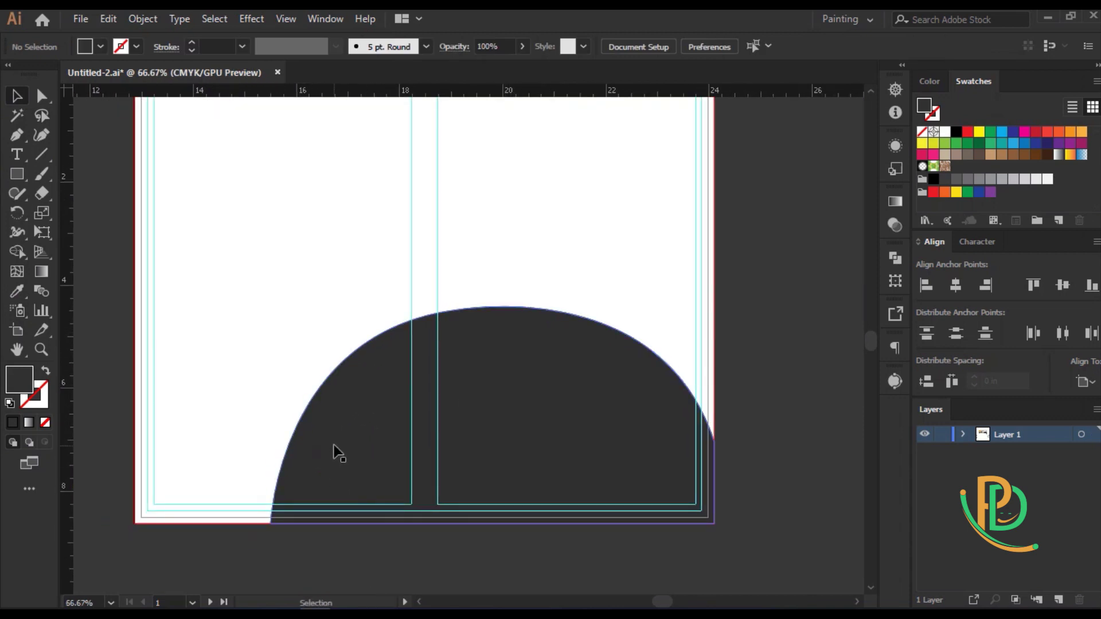
click(342, 433)
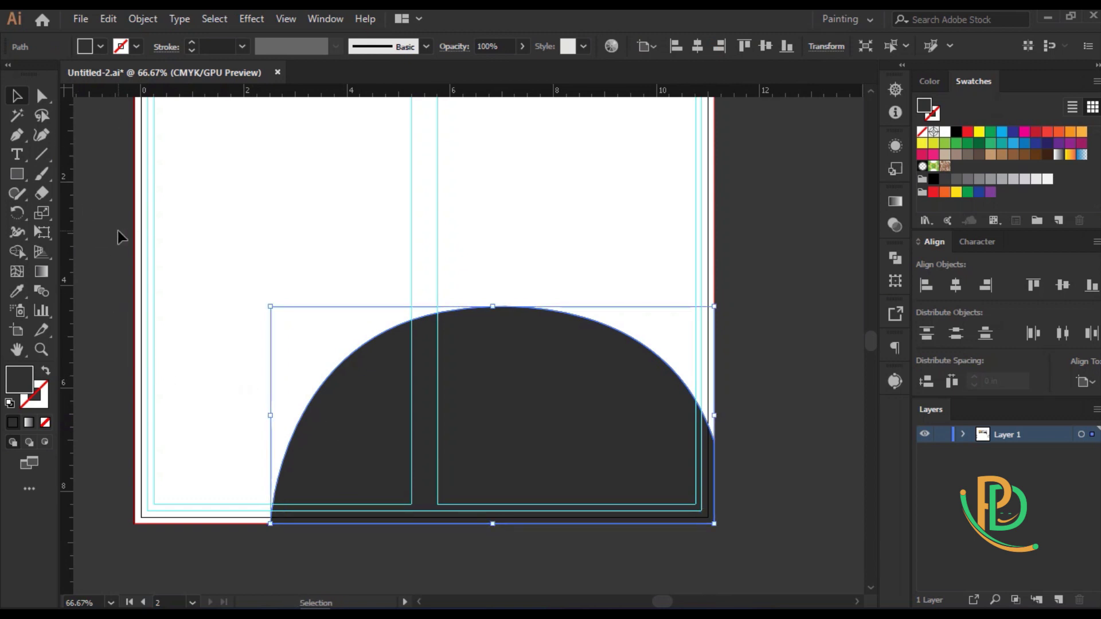
Place the night downtown skyline photo over the dome panel and embed it
click(81, 18)
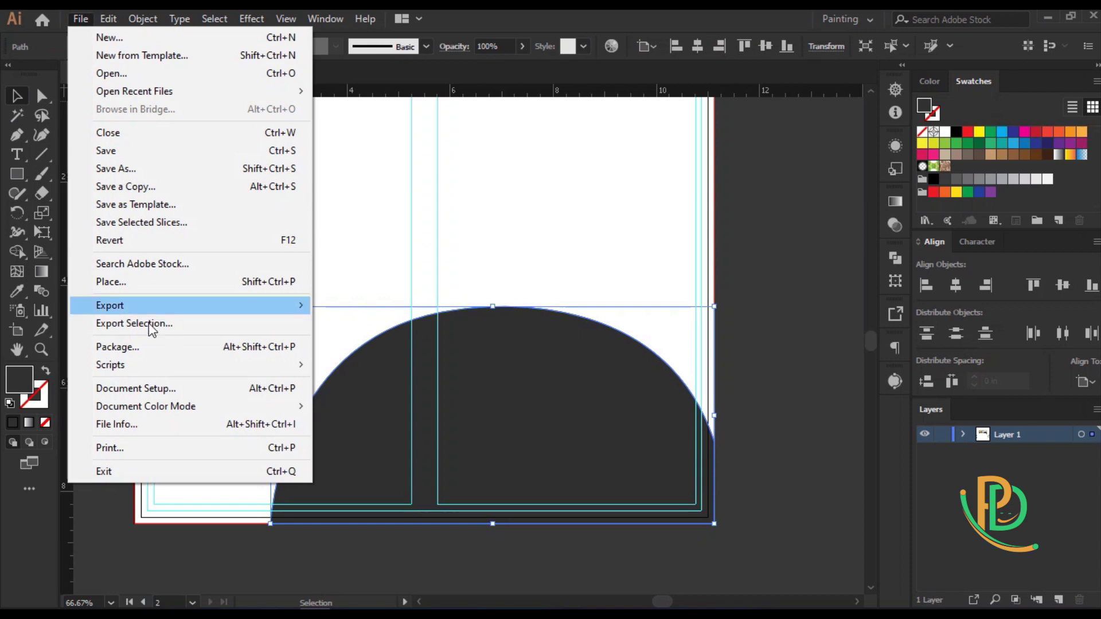
click(149, 281)
click(534, 234)
click(551, 523)
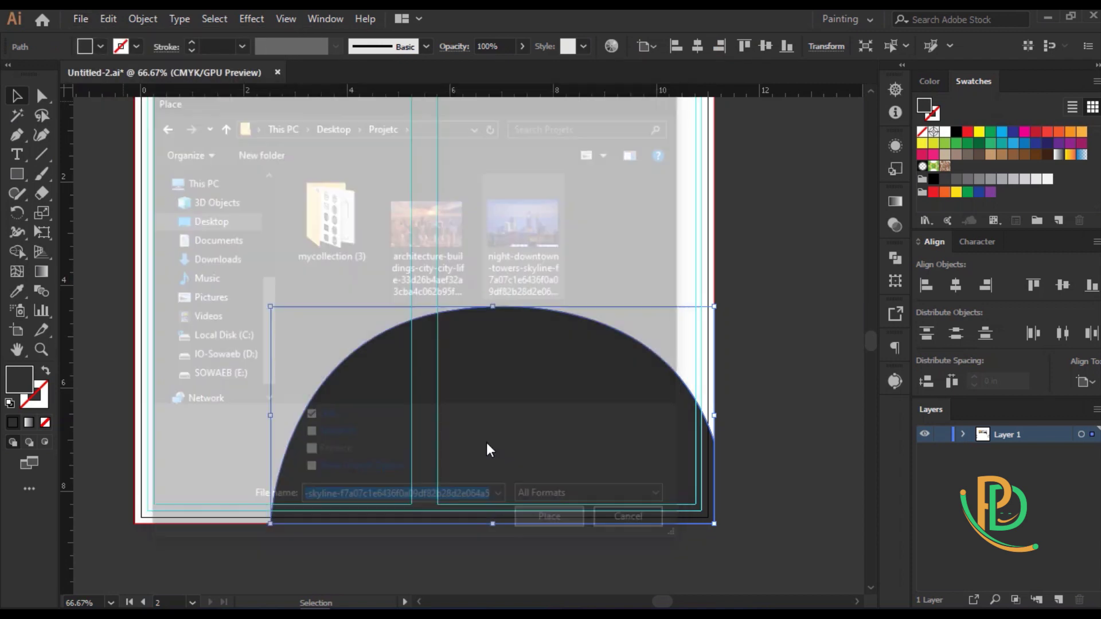
drag(228, 245, 787, 580)
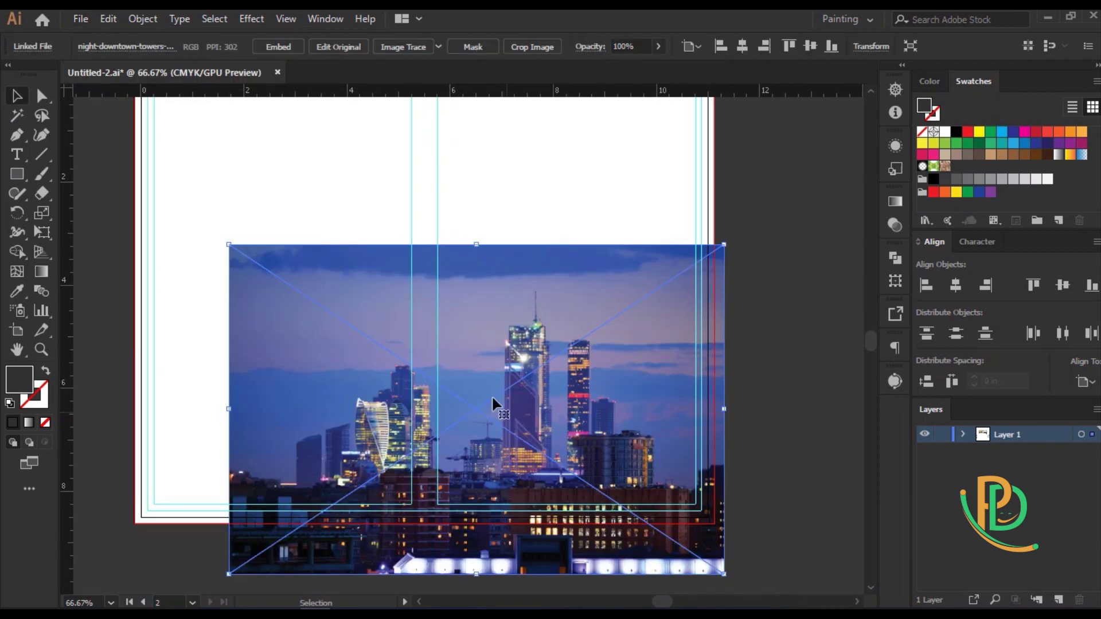
click(279, 47)
Clip the skyline photo to the dome panel with Ctrl+7, then draw a circle above it
key(ctrl+shift+[)
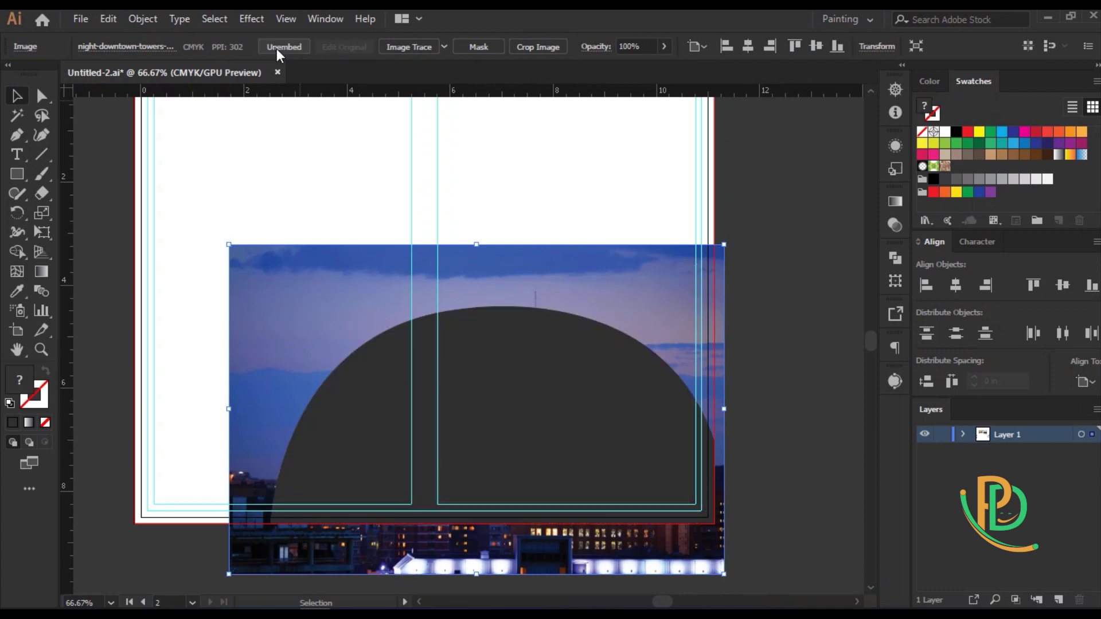
shift+click(525, 376)
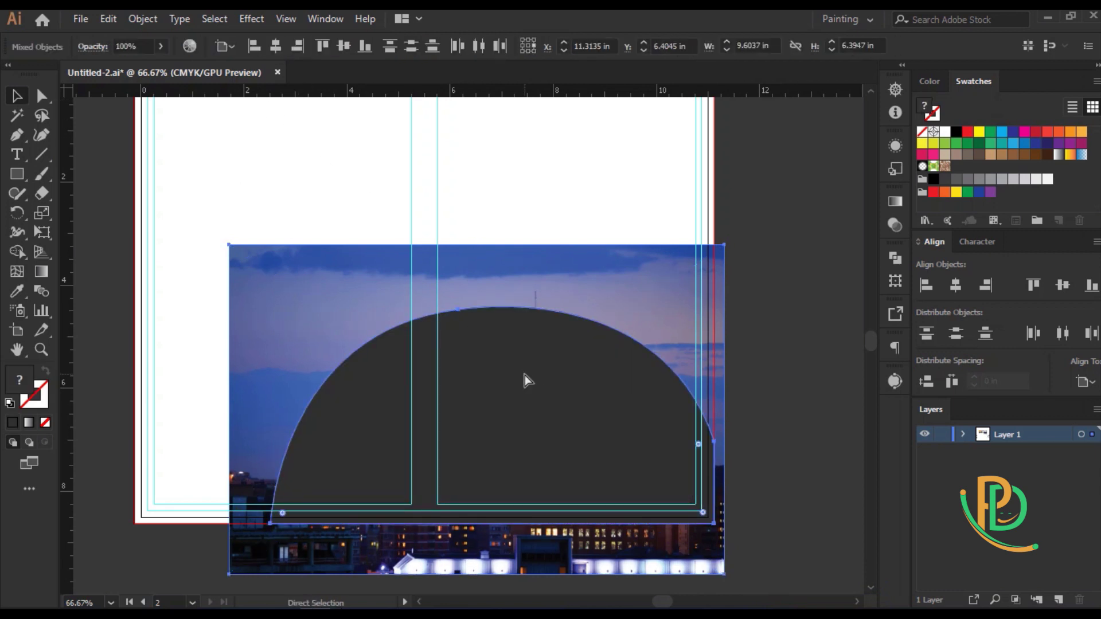
key(ctrl+7)
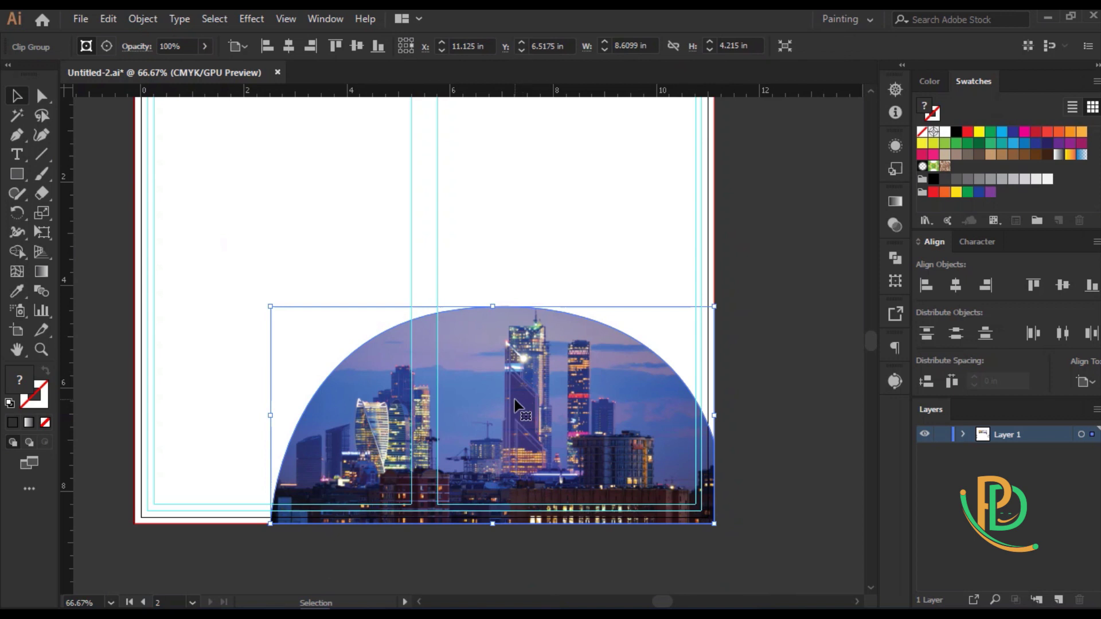
double_click(521, 408)
key(Escape)
key(l)
drag(446, 390, 525, 465)
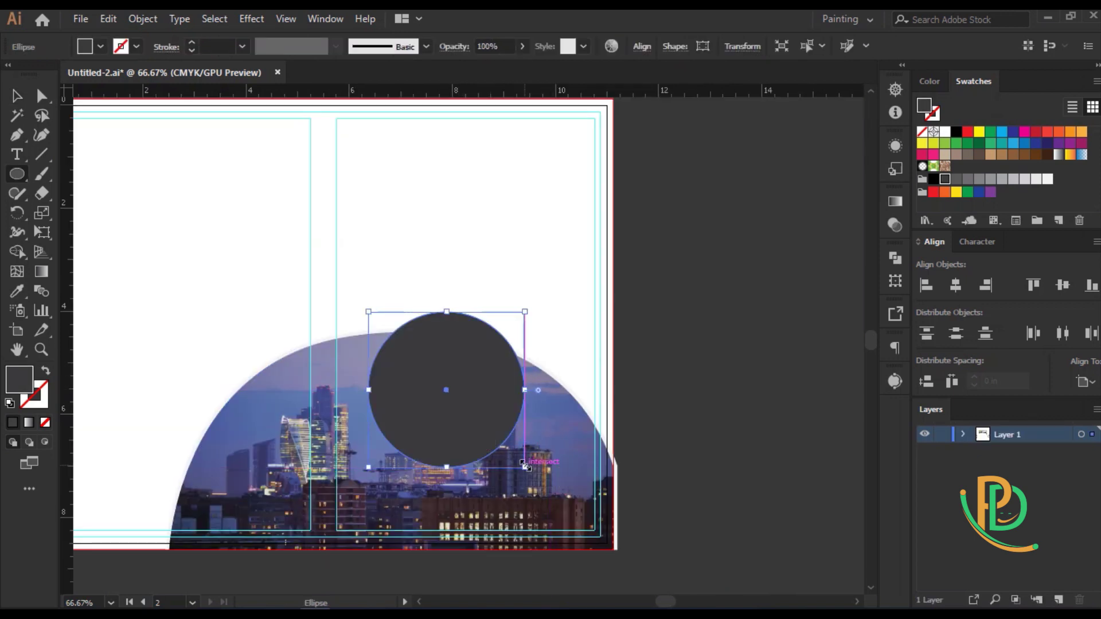
Fill the circle with the flyer's yellow and give it a 5 pt white outline
key(ctrl+minus)
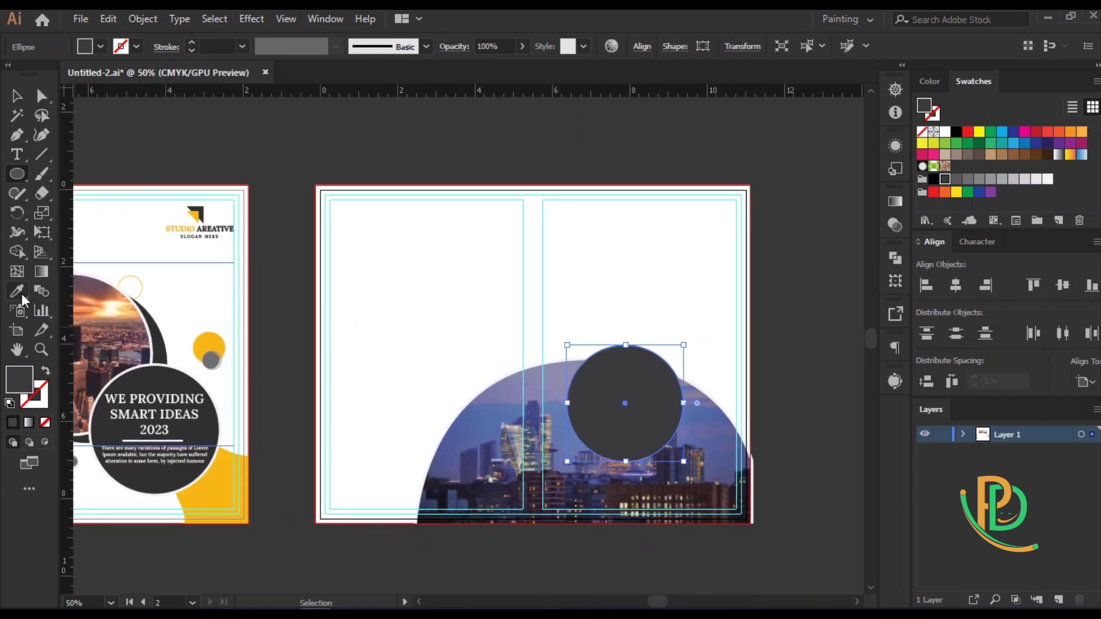
key(i)
click(224, 492)
key(ctrl+plus)
key(v)
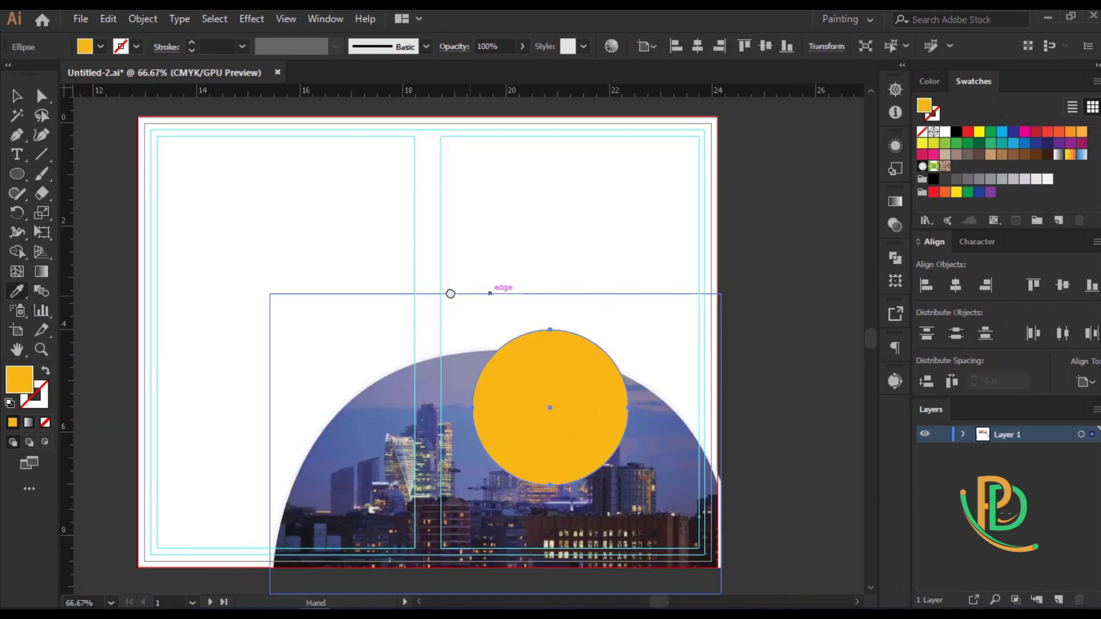
click(212, 42)
text(3)
key(Return)
key(Up)
key(Up)
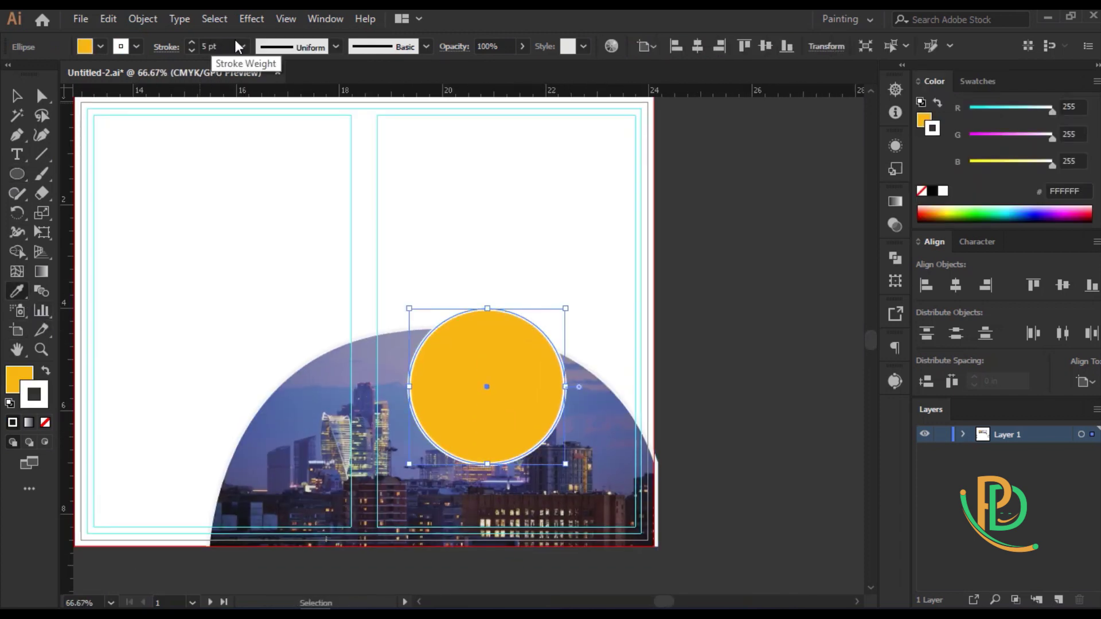
key(i)
click(21, 391)
click(17, 98)
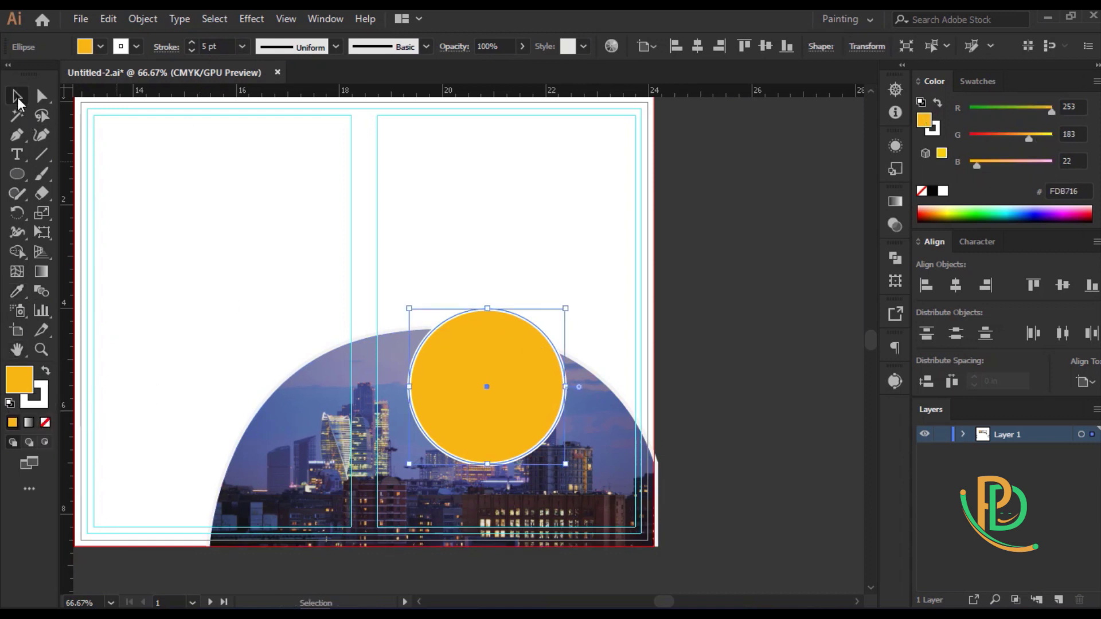
Alt-drag three copies of the yellow circle into an overlapping cluster
drag(502, 390, 562, 347)
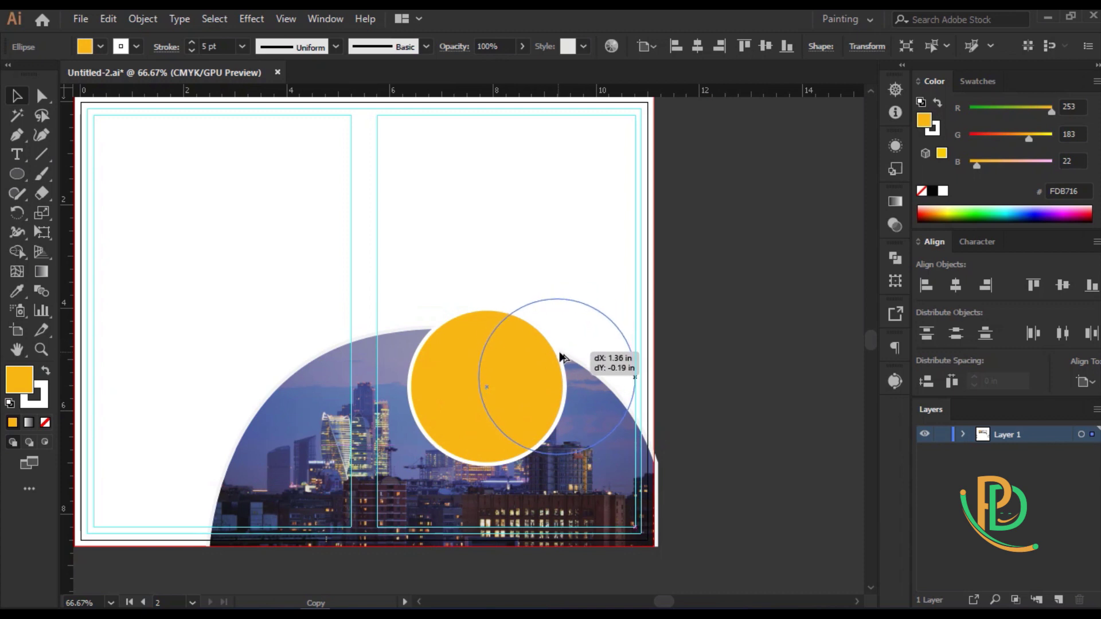
drag(564, 350, 580, 362)
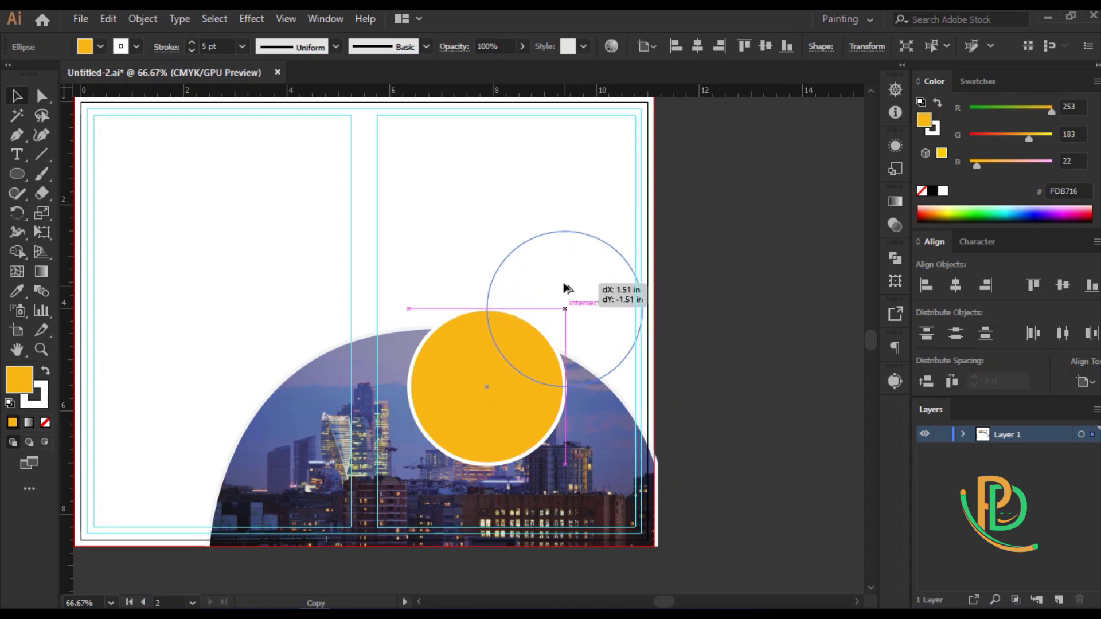
drag(580, 354, 564, 293)
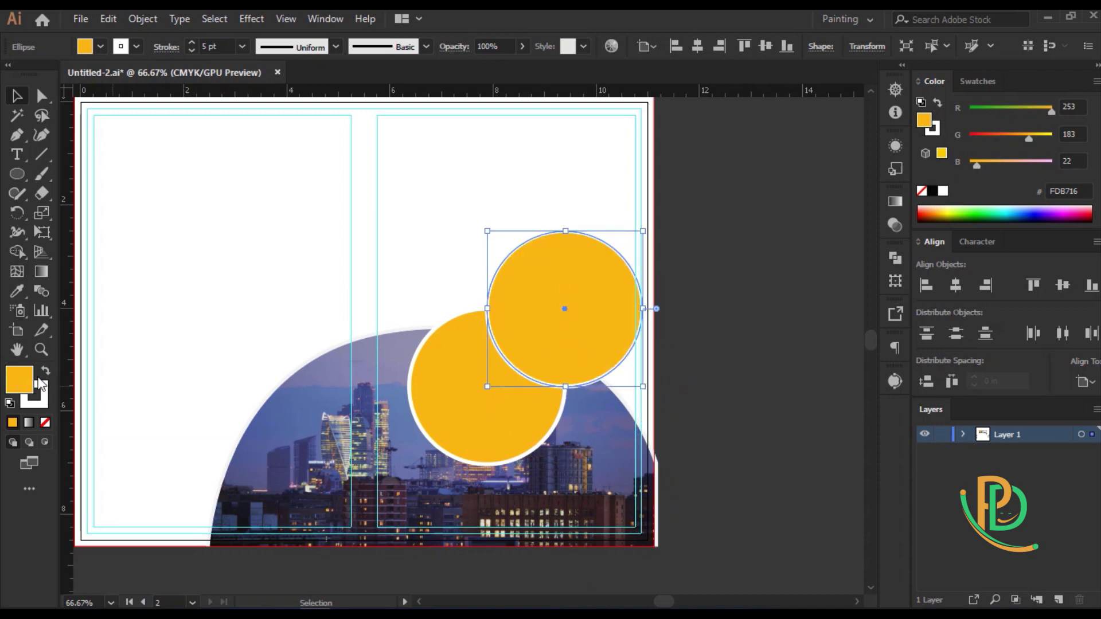
mouse_move(573, 336)
mouse_down()
mouse_move(594, 464)
mouse_move(632, 414)
mouse_move(531, 484)
mouse_up()
scroll(697, 494, down, 1)
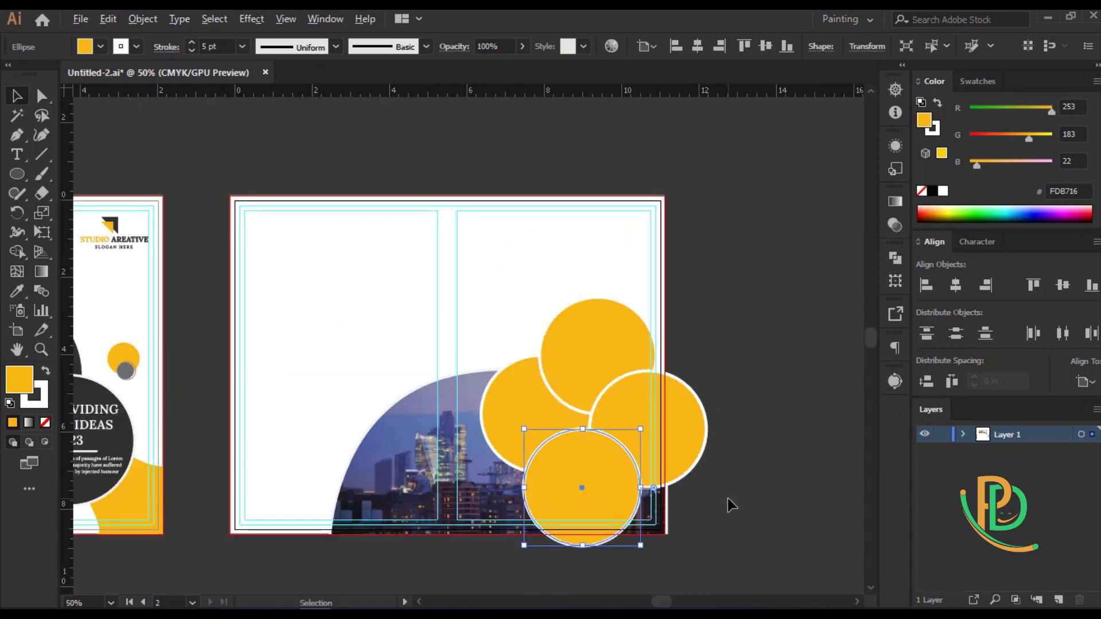
scroll(216, 363, left, 3)
Turn the lower and top circles dark grey, each with a white outline
click(17, 291)
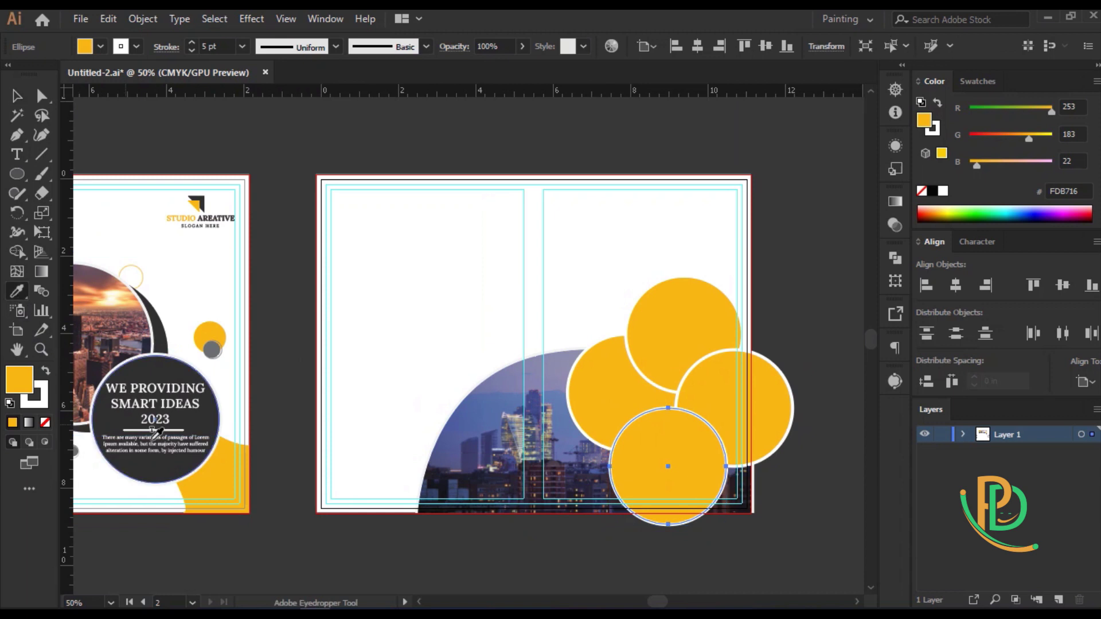
click(185, 389)
ctrl+click(676, 314)
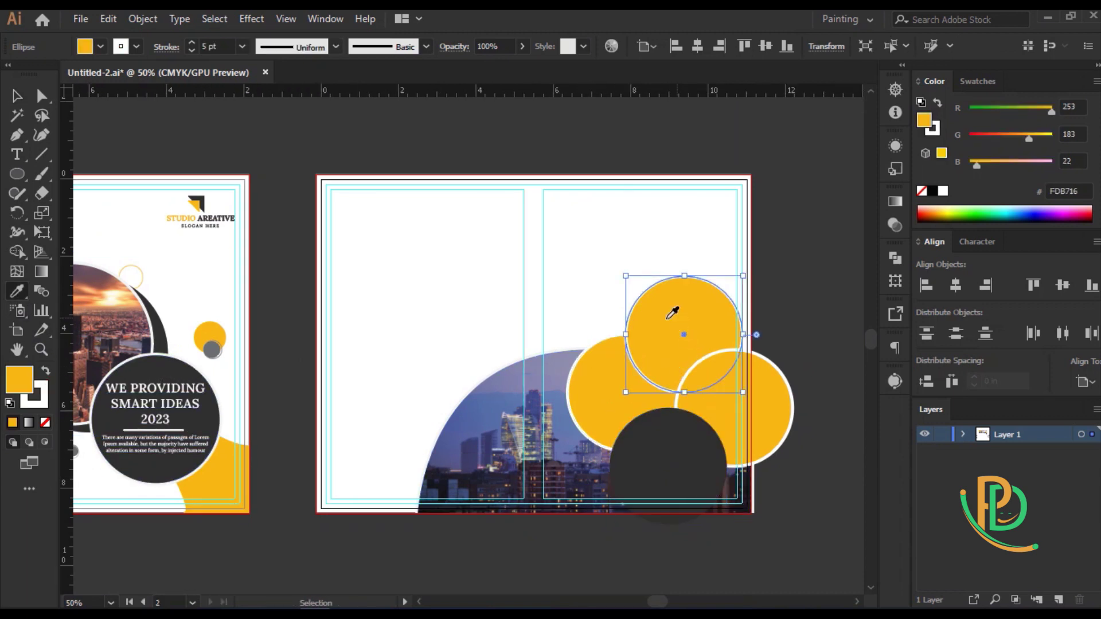
click(147, 362)
key(x)
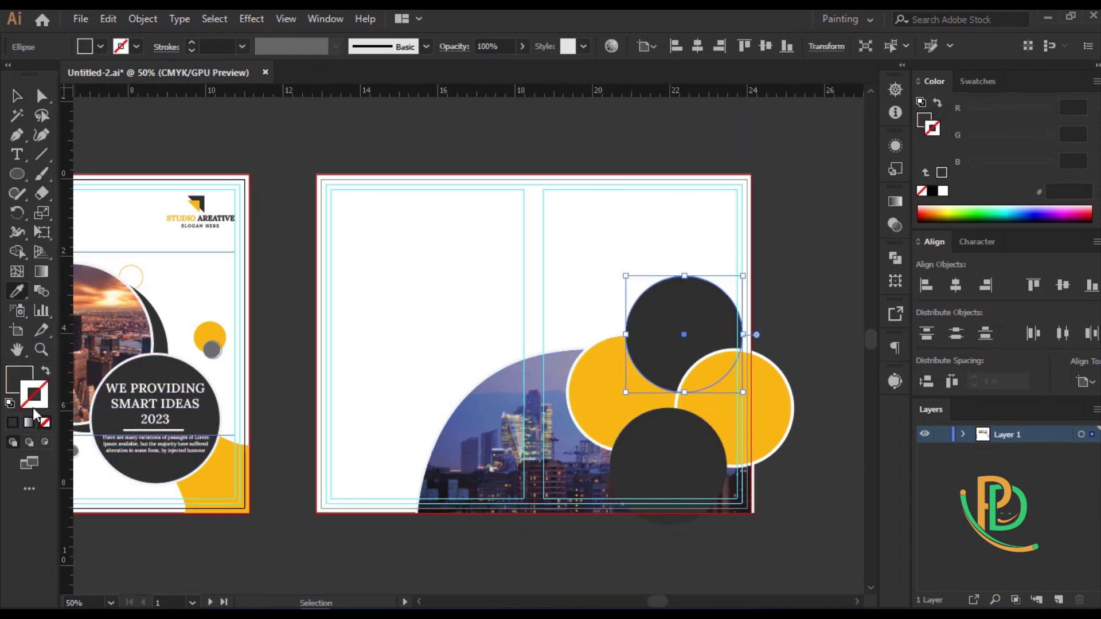
click(943, 191)
key(v)
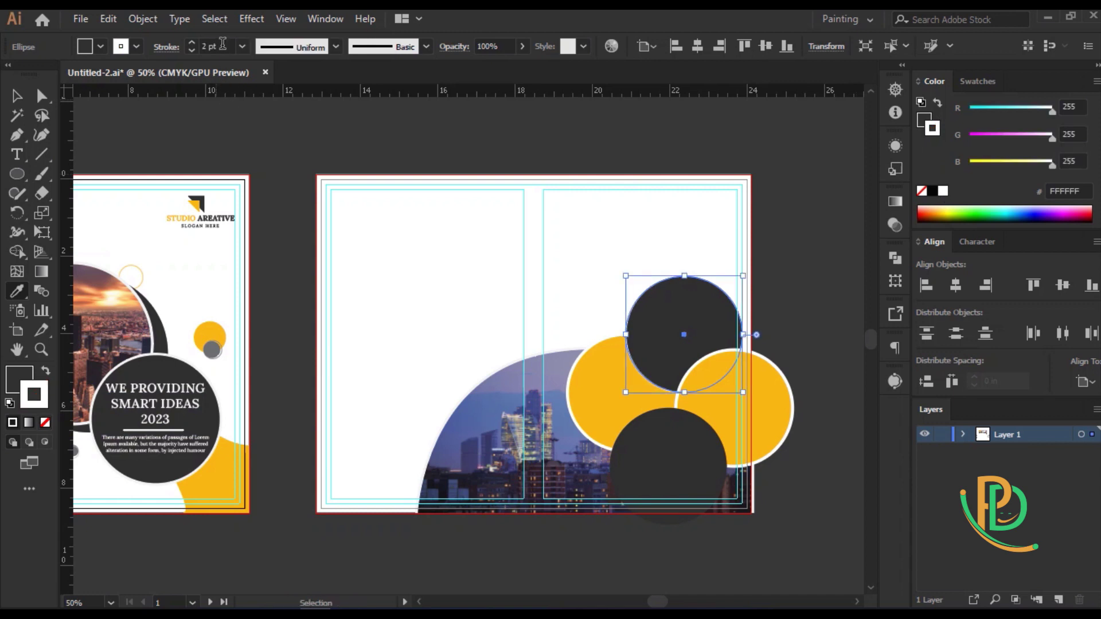
click(668, 458)
key(i)
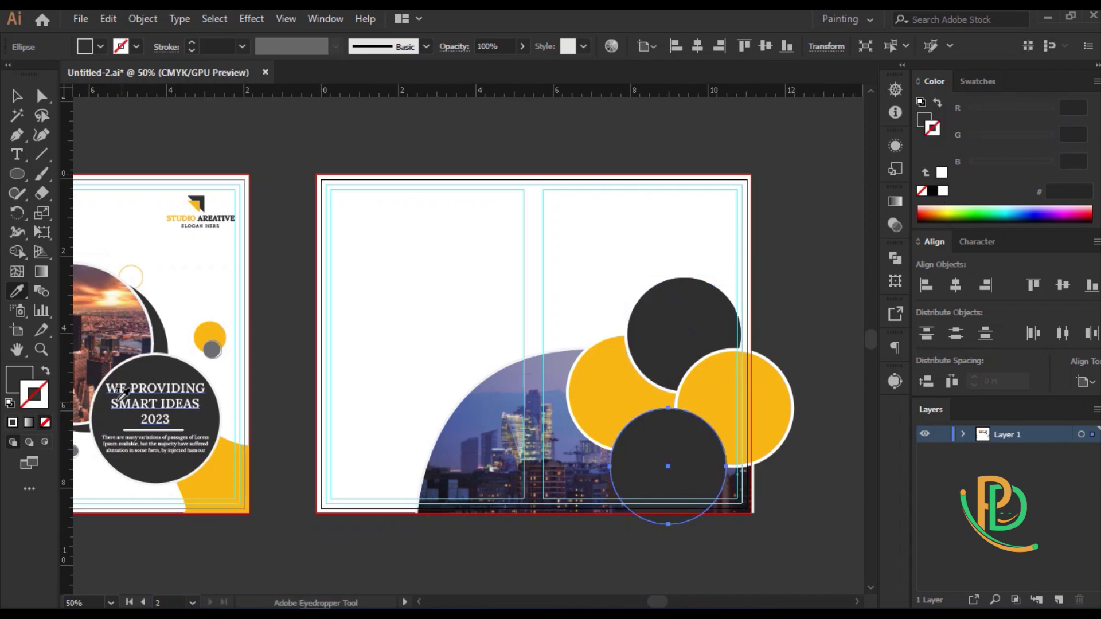
click(120, 395)
Pen-draw a large closed freeform shape around the circle cluster, extending past the artboard's right edge
click(17, 136)
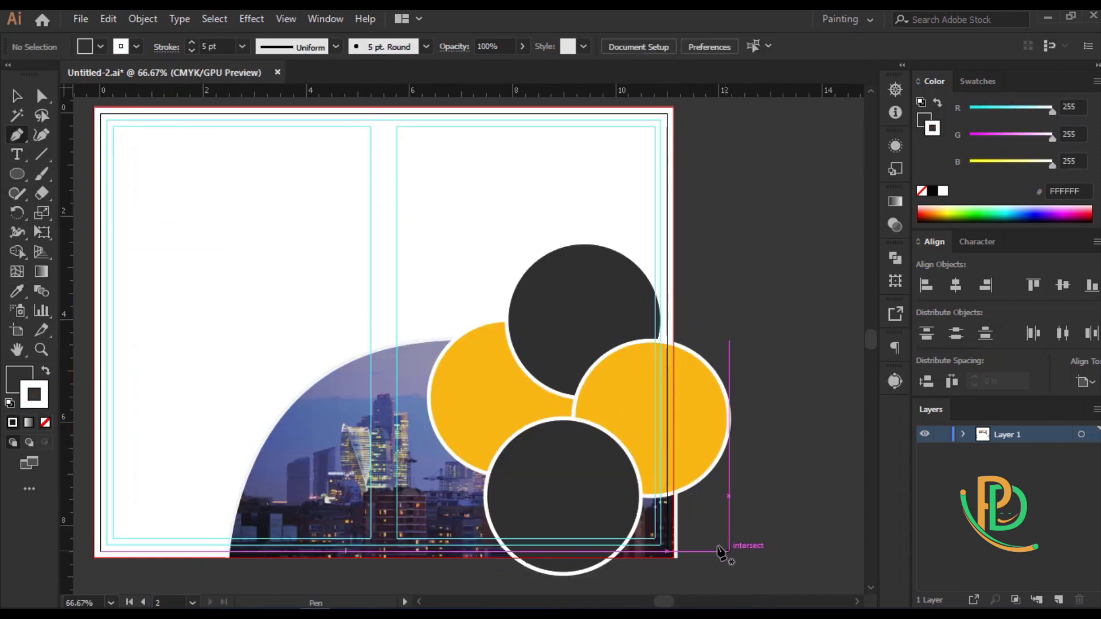
click(714, 510)
click(698, 588)
click(628, 589)
click(574, 518)
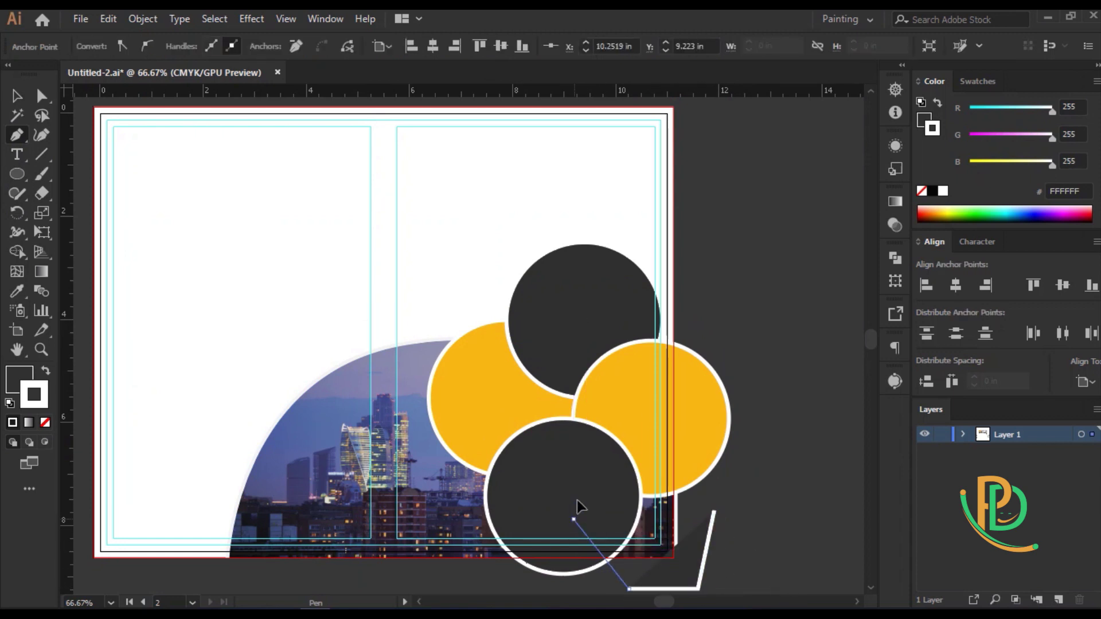
click(566, 429)
click(554, 391)
click(534, 341)
click(473, 298)
drag(371, 252, 423, 203)
click(620, 179)
click(735, 191)
drag(792, 275, 776, 351)
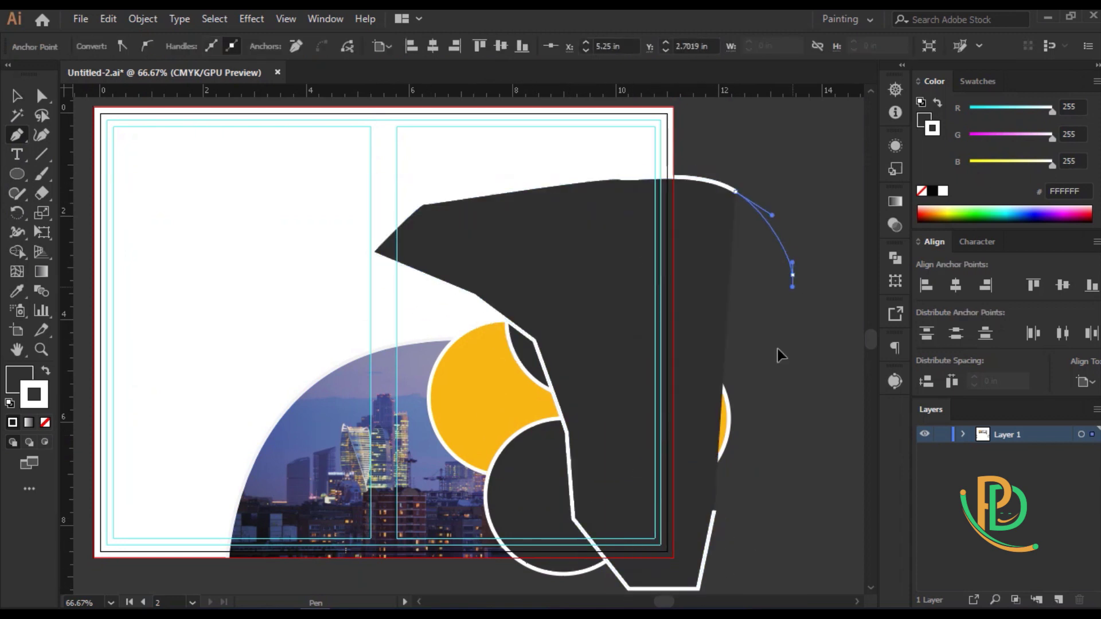
click(741, 459)
click(714, 511)
Give the shape a white fill with no stroke and send it behind the circles
click(45, 422)
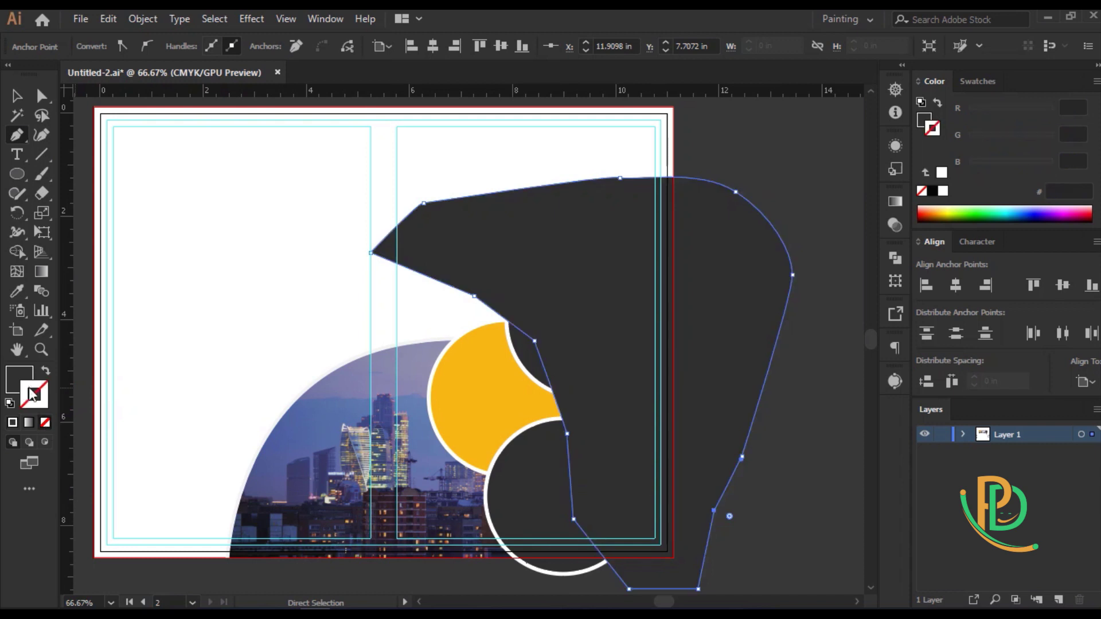
click(21, 378)
click(943, 192)
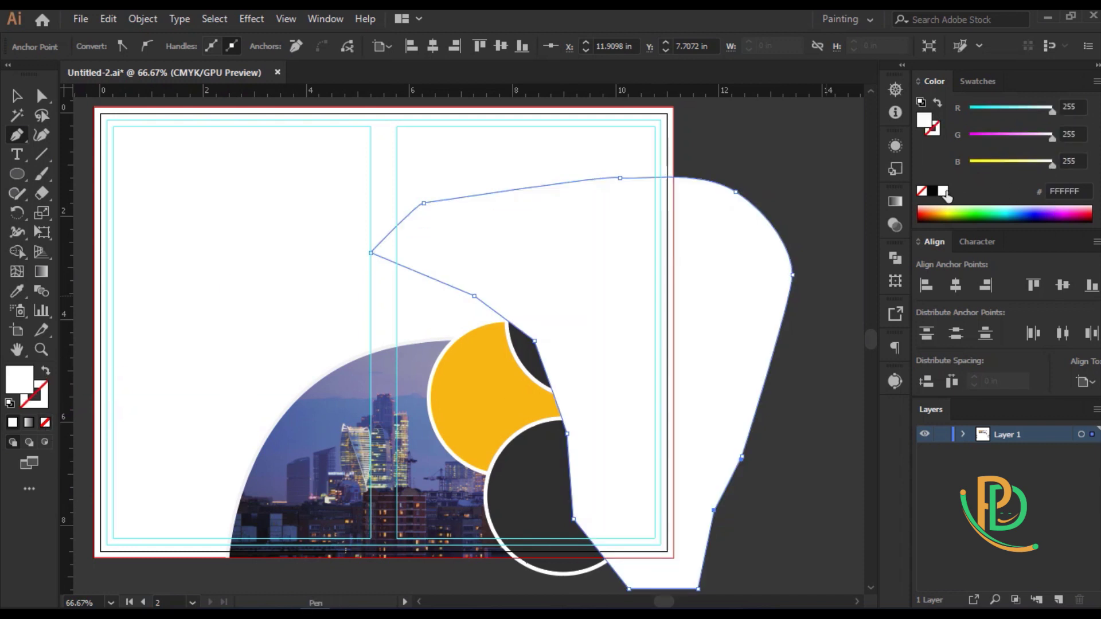
key(ctrl+shift+bracketleft)
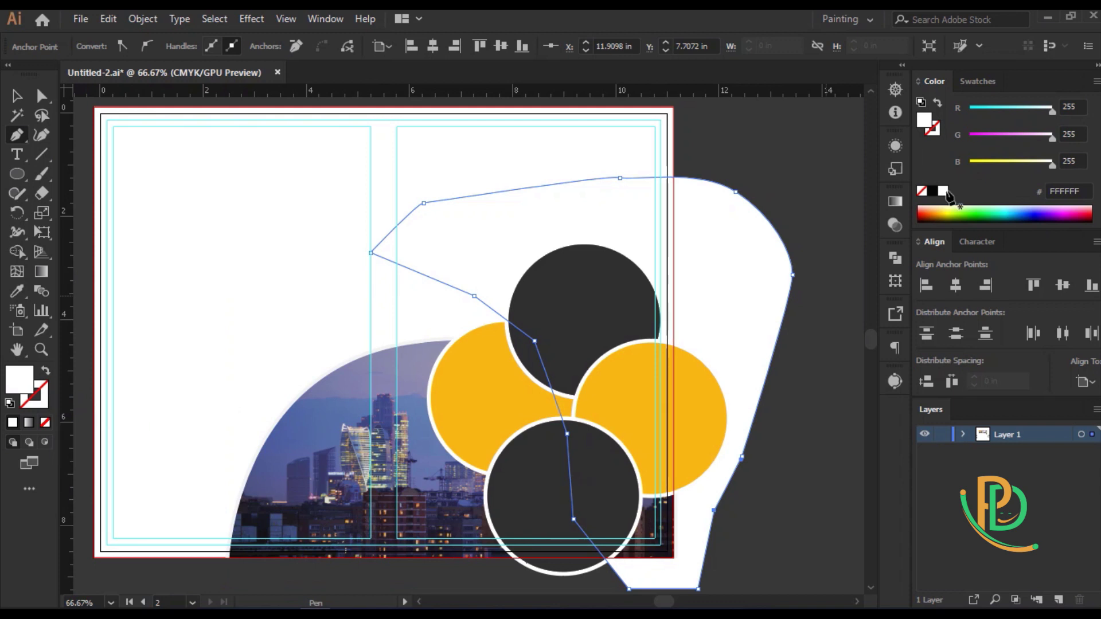
key(ctrl+z)
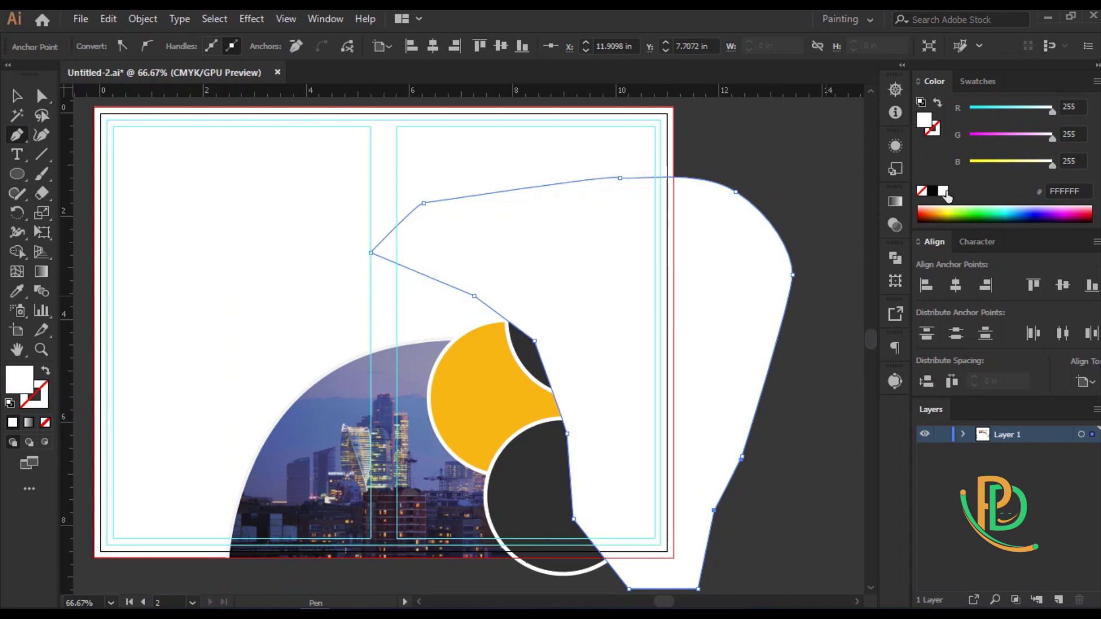
key(ctrl+shift+z)
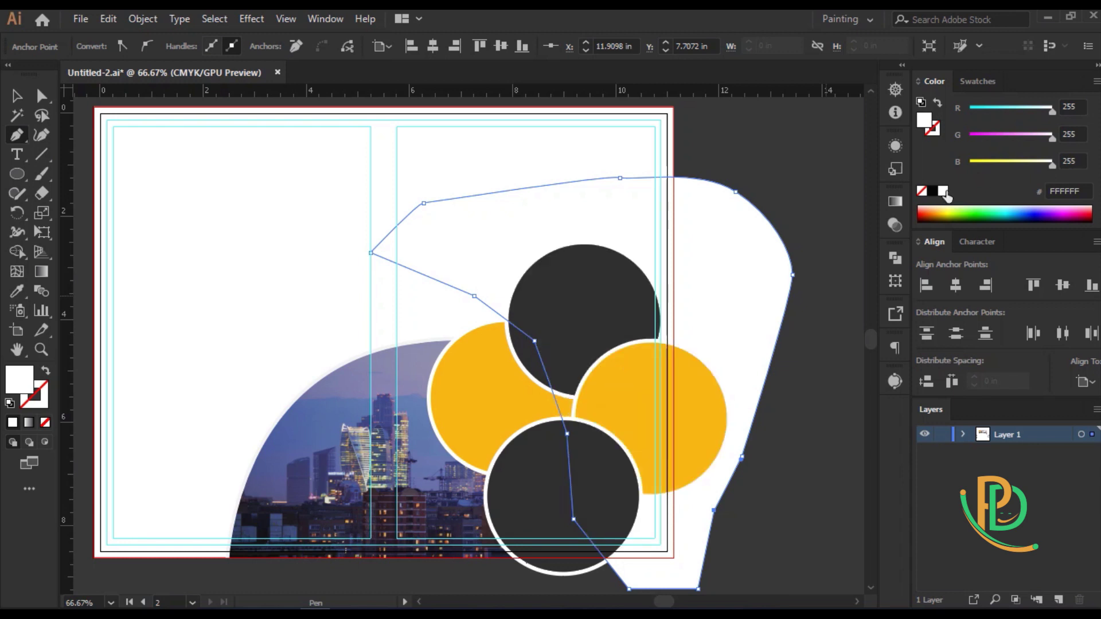
click(17, 96)
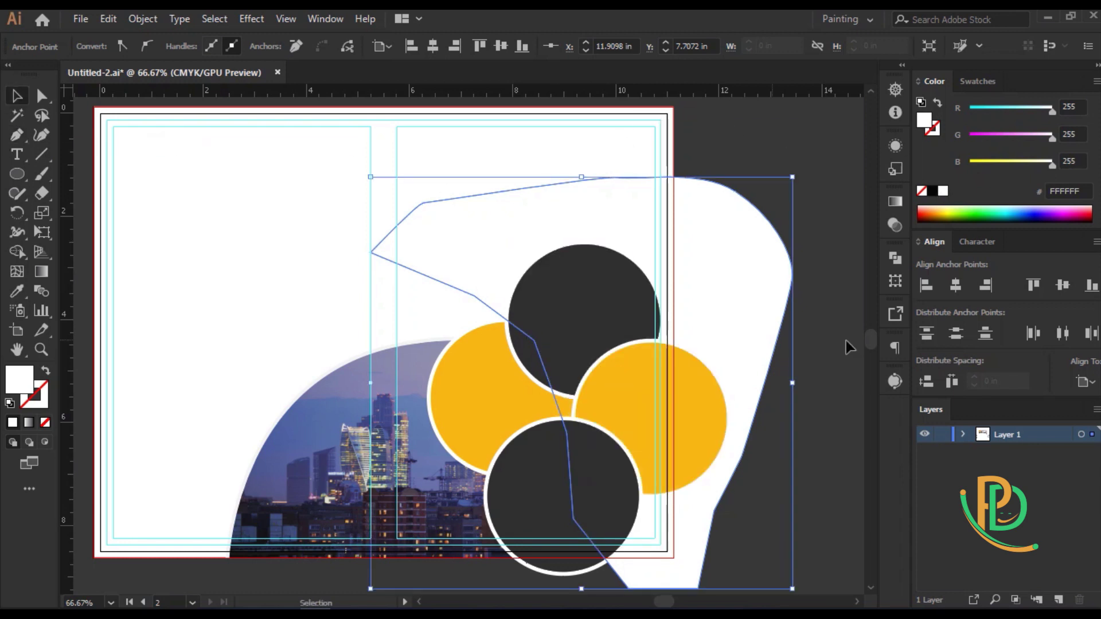
click(808, 397)
Move the Our Best Service text onto the right artboard
scroll(602, 430, up, 2)
scroll(705, 278, down, 3)
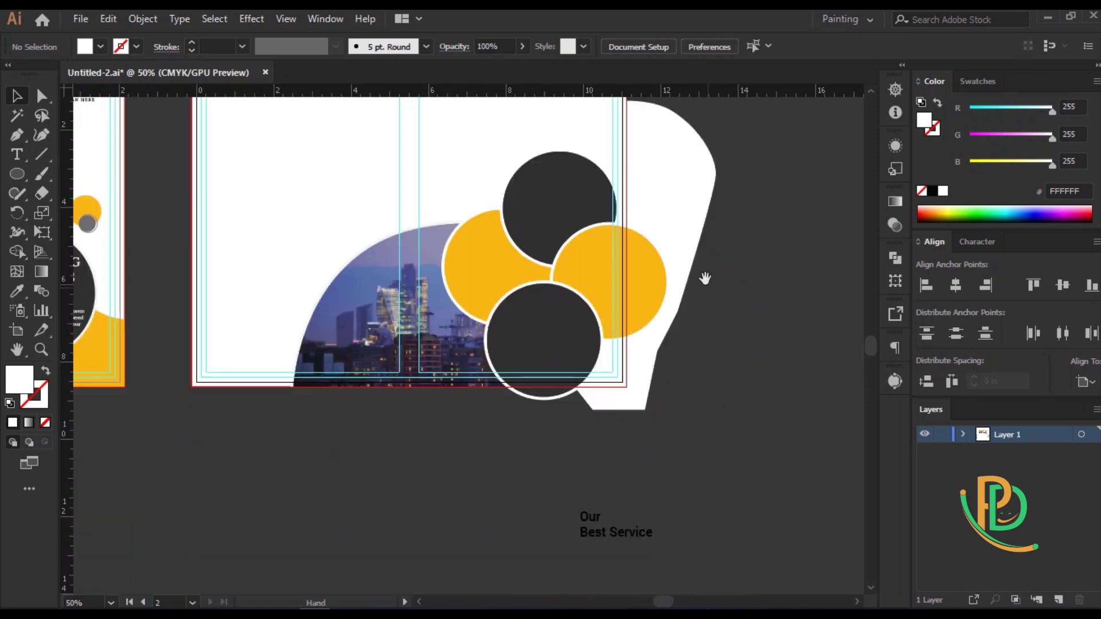
scroll(691, 424, down, 2)
drag(690, 423, 622, 515)
drag(622, 450, 287, 157)
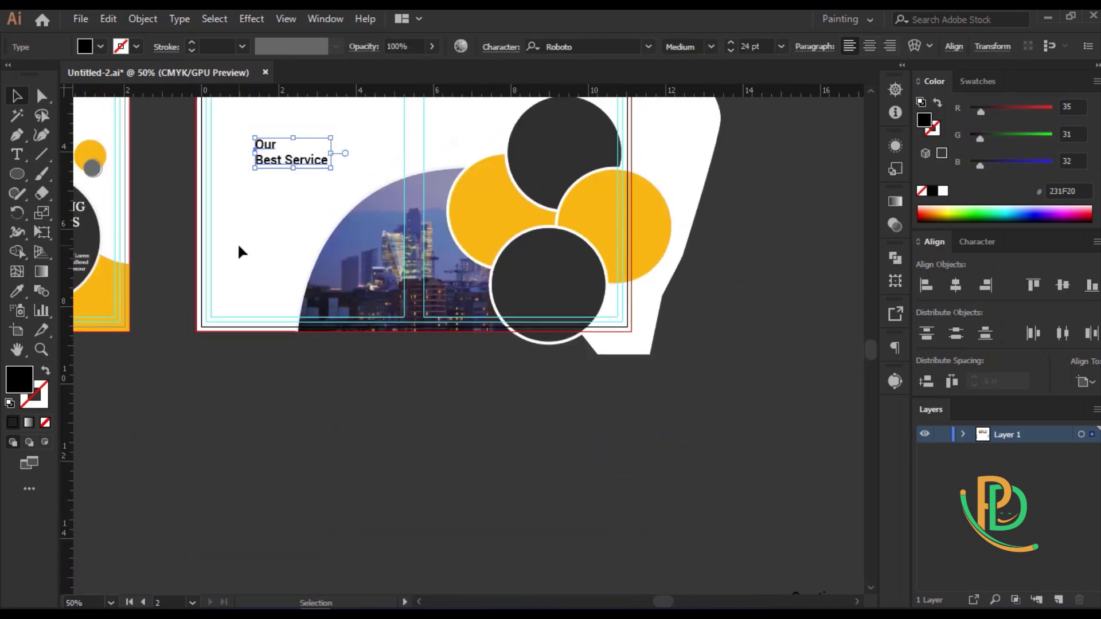
scroll(237, 243, up, 3)
drag(224, 205, 447, 301)
Match the heading to the WE PROVIDING style in dark grey, left-aligned, and reposition it
click(16, 291)
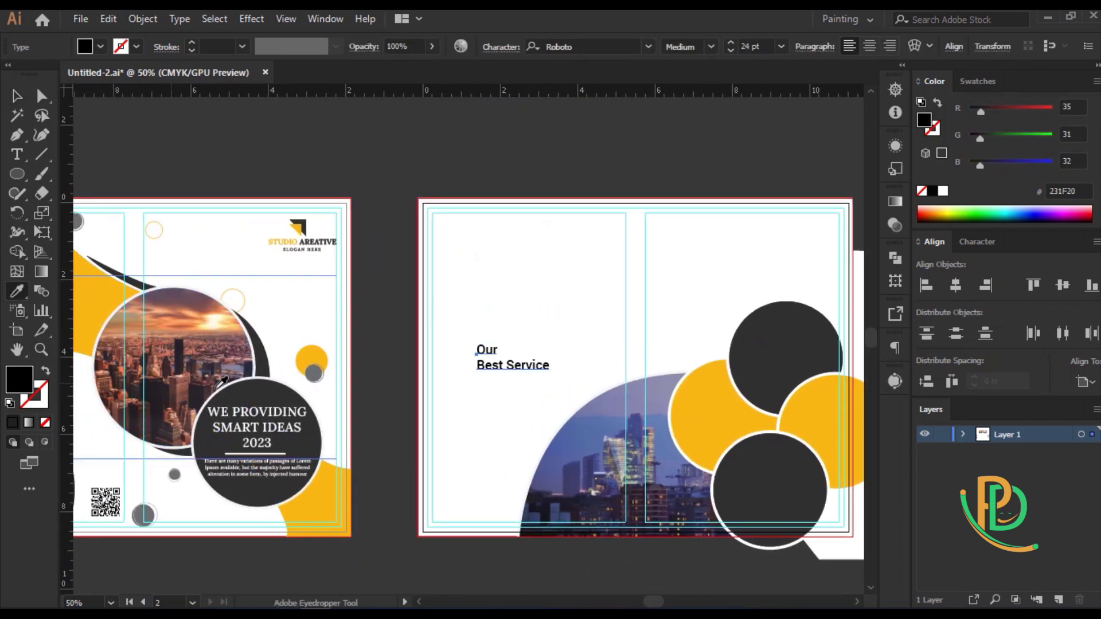
click(260, 403)
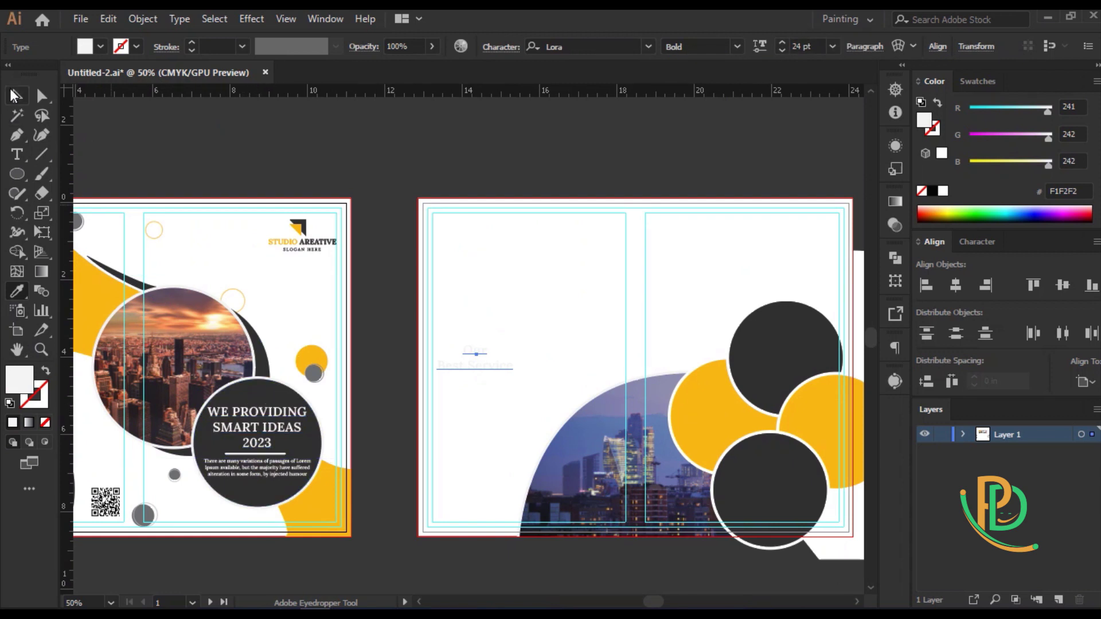
click(15, 95)
click(16, 290)
click(241, 487)
click(15, 95)
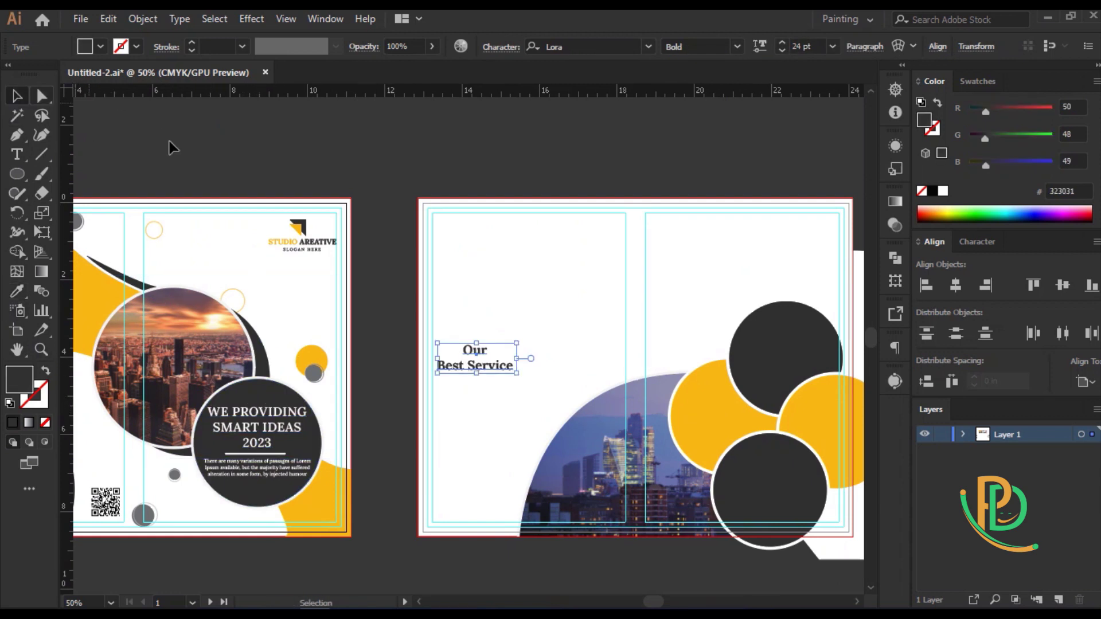
click(895, 346)
click(707, 364)
click(895, 347)
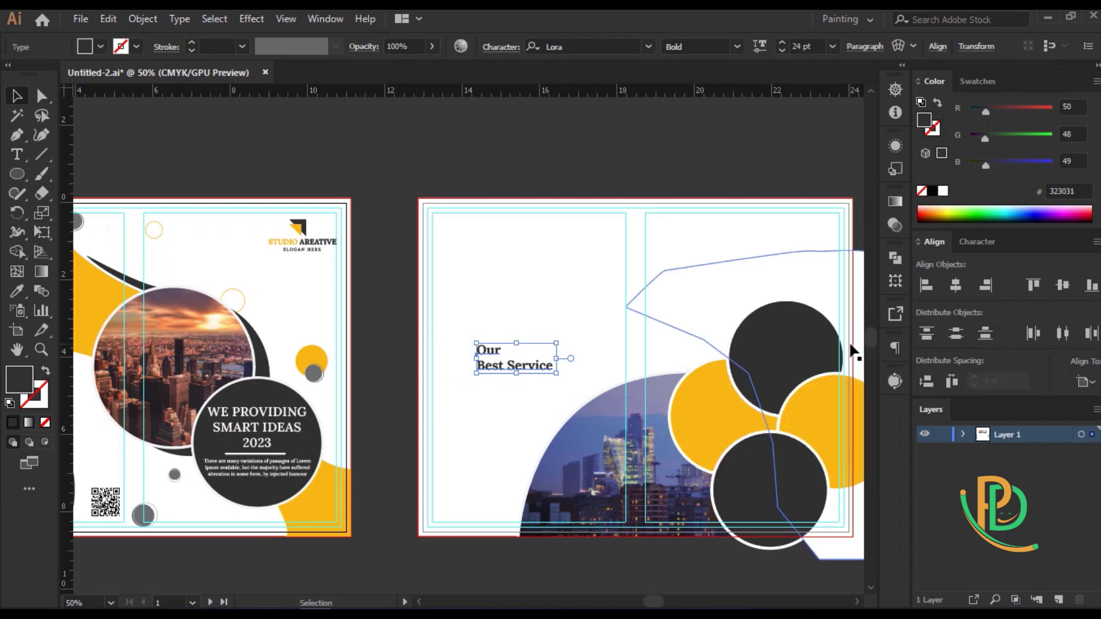
mouse_move(488, 358)
mouse_down()
mouse_move(384, 363)
mouse_move(548, 229)
mouse_up()
Left-align the heading to a new vertical guide used as the key object
scroll(567, 231, up, 3)
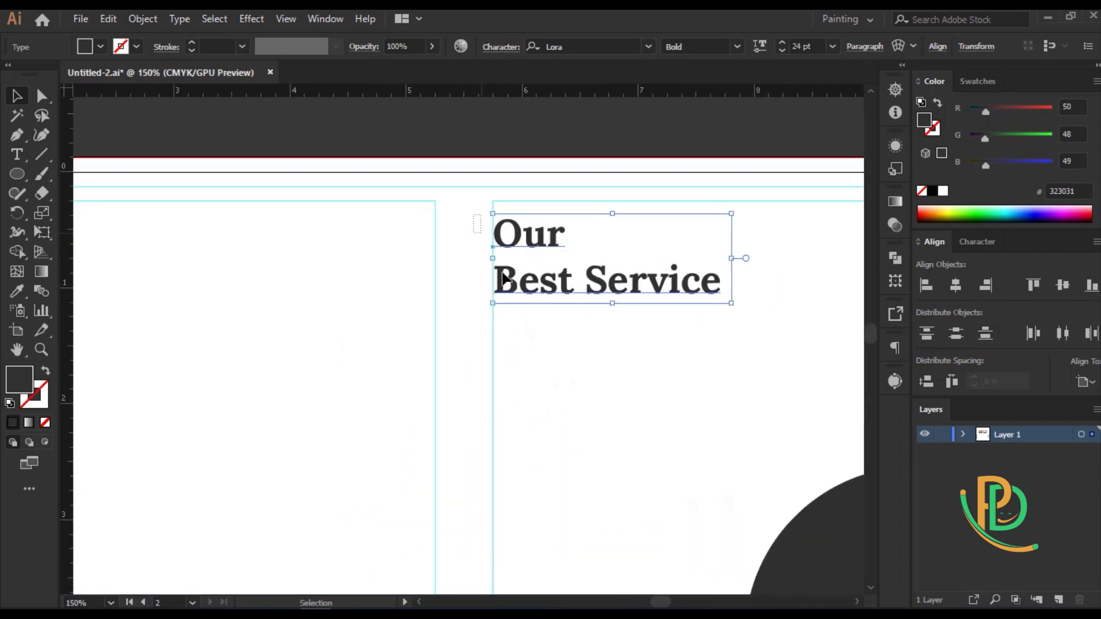
drag(446, 100, 492, 167)
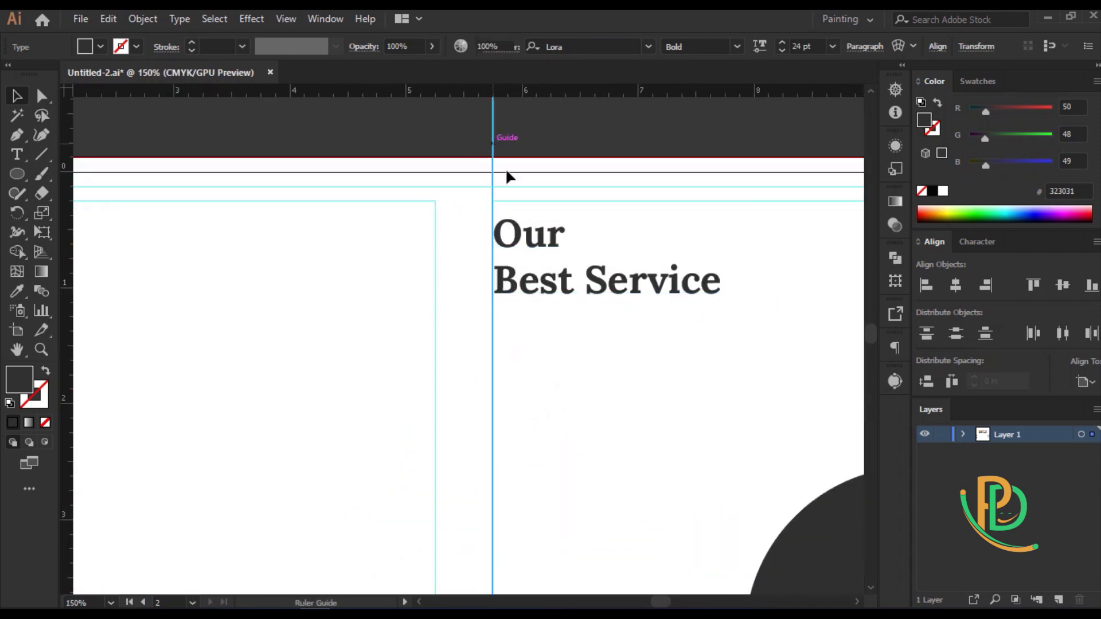
shift+click(508, 232)
click(492, 174)
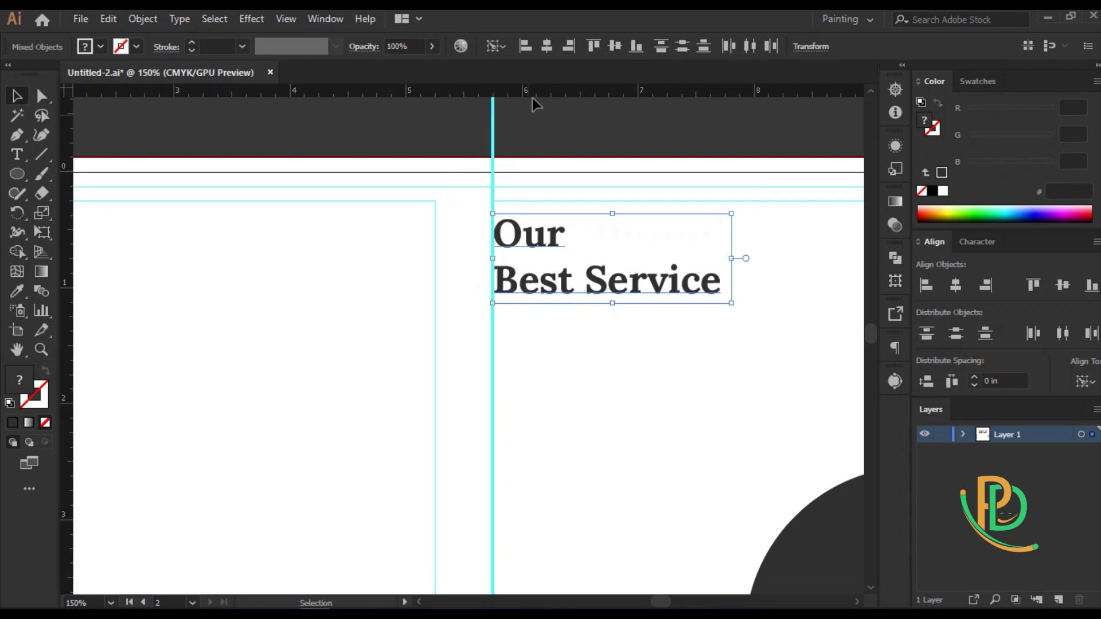
click(525, 45)
click(436, 126)
scroll(486, 209, down, 2)
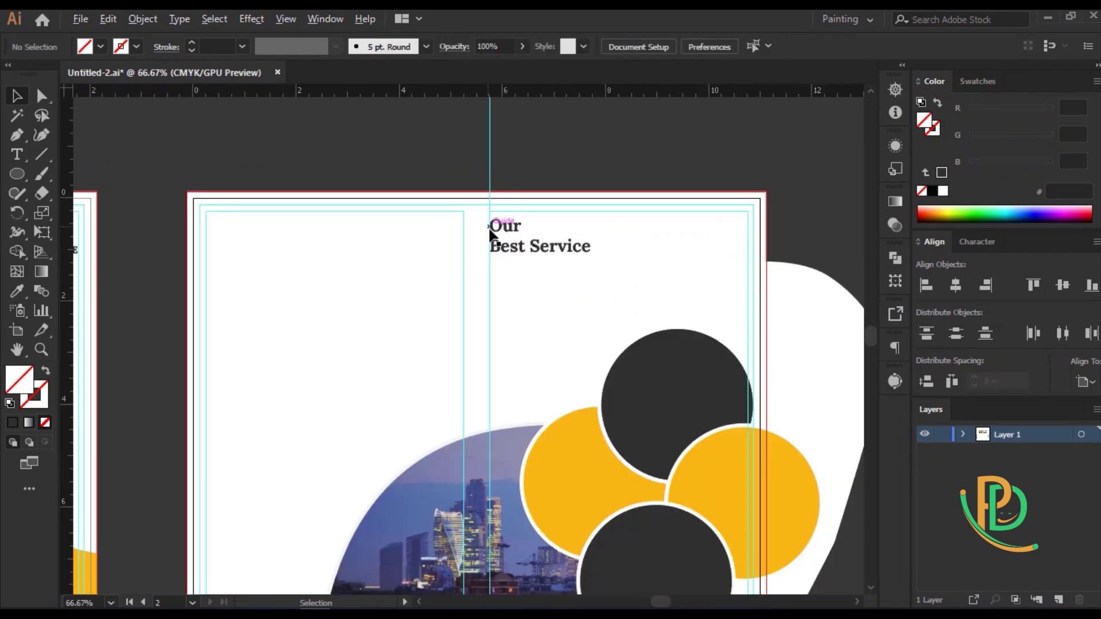
Tighten the heading's leading to 23 pt in the Character settings
click(500, 46)
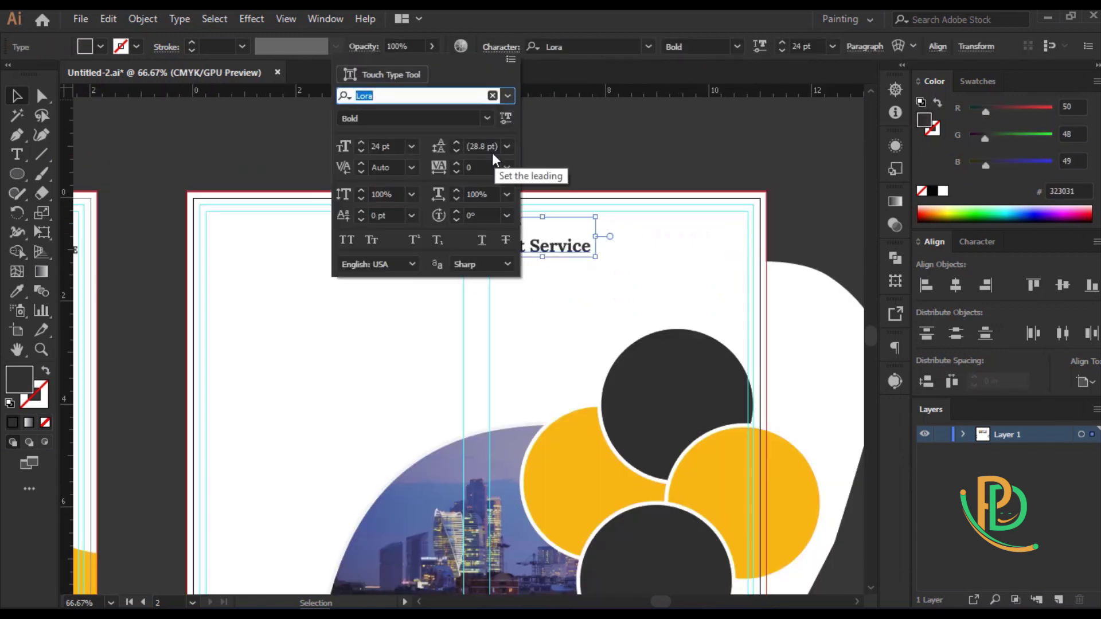
scroll(483, 143, down, 6)
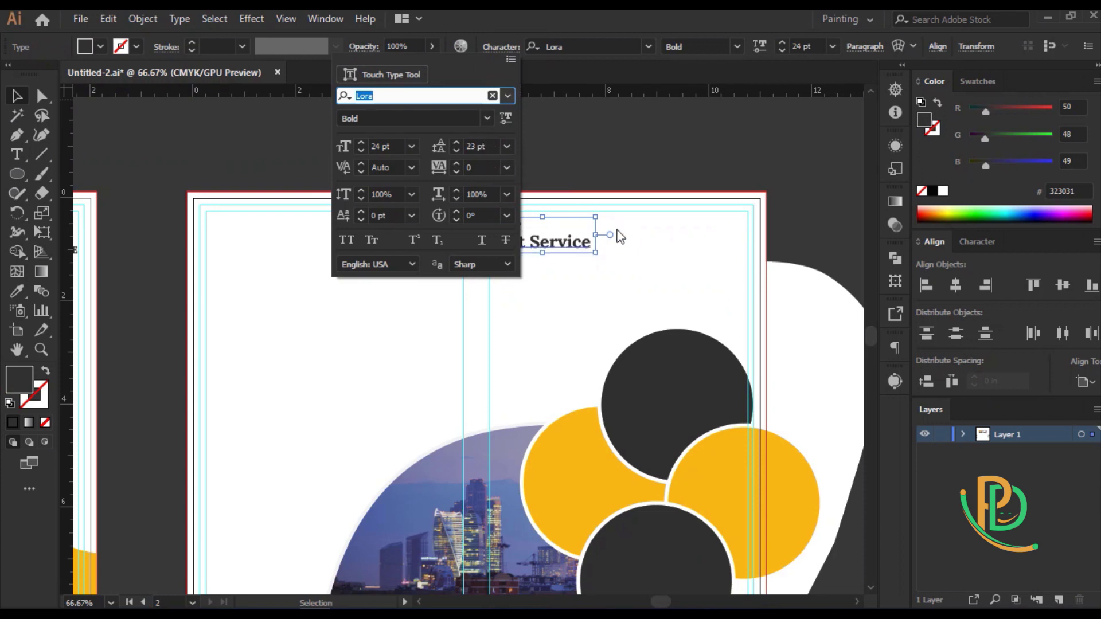
scroll(655, 245, up, 1)
click(652, 277)
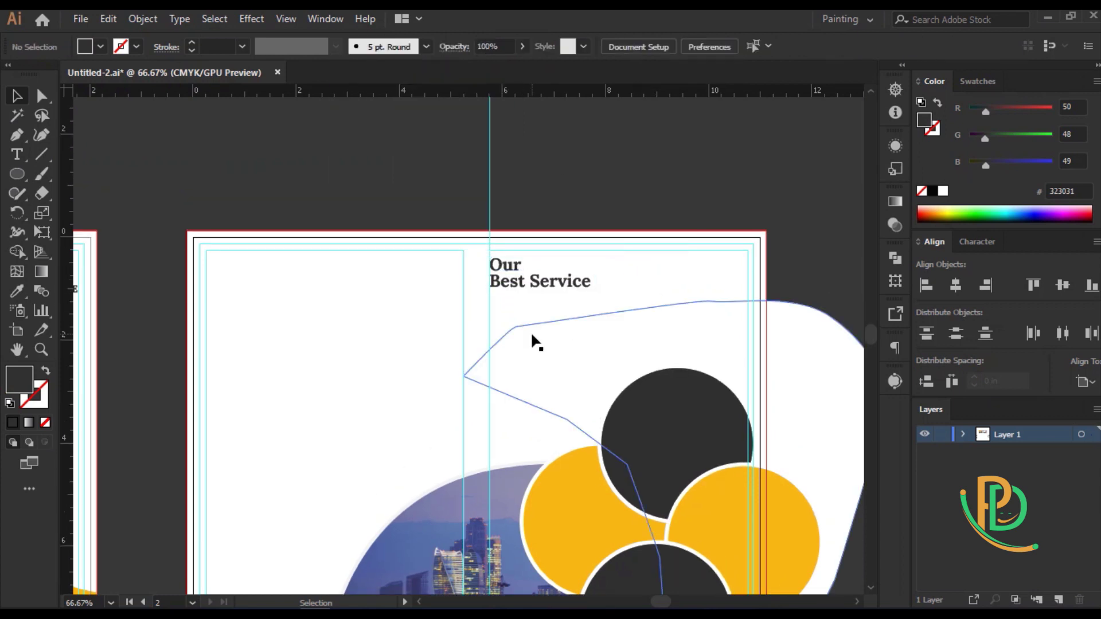
click(40, 155)
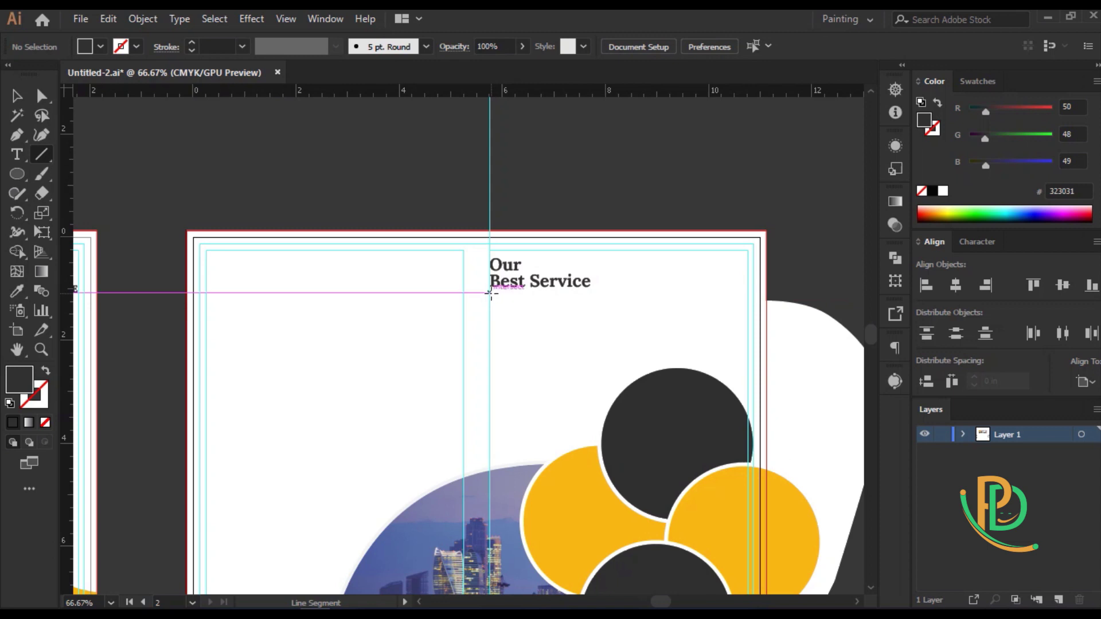
Draw a yellow 2 pt horizontal rule under the Our Best Service heading
drag(489, 293, 648, 292)
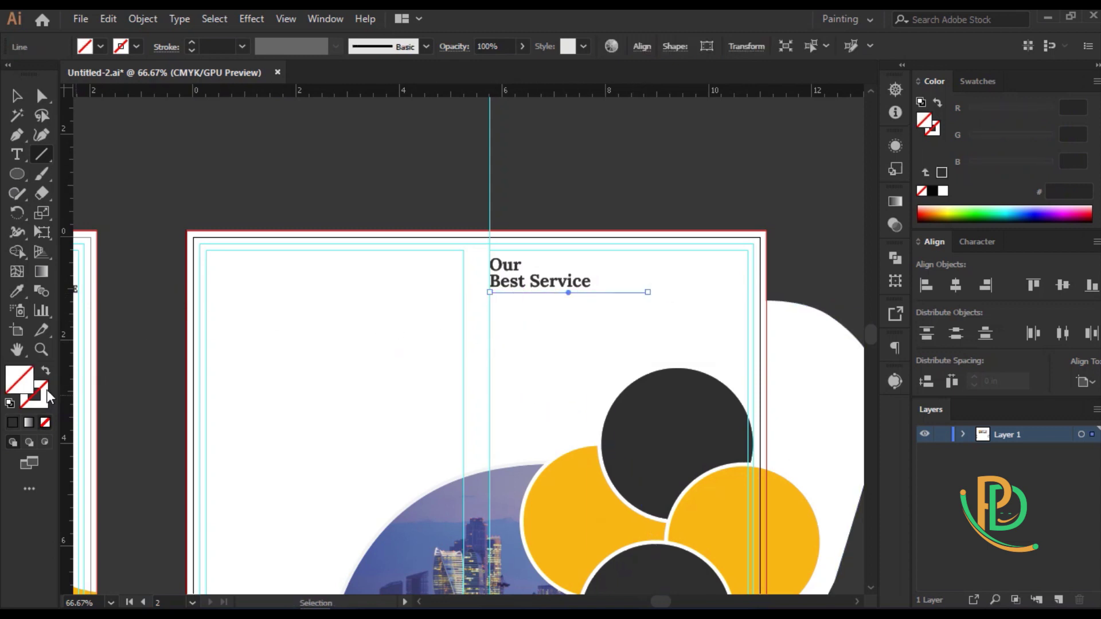
click(17, 291)
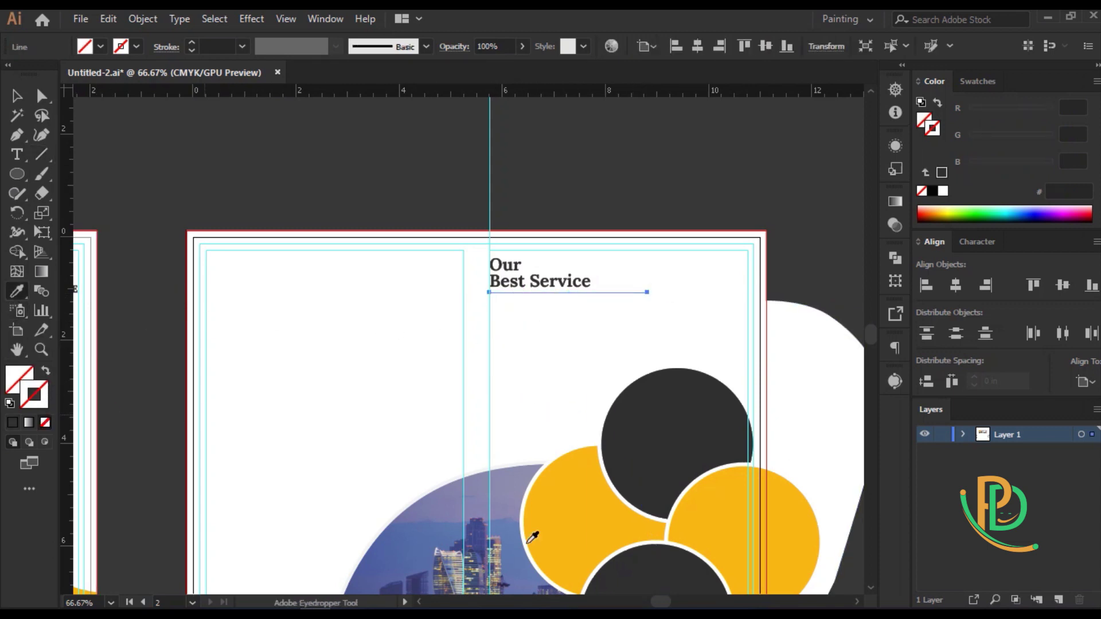
click(579, 508)
click(45, 370)
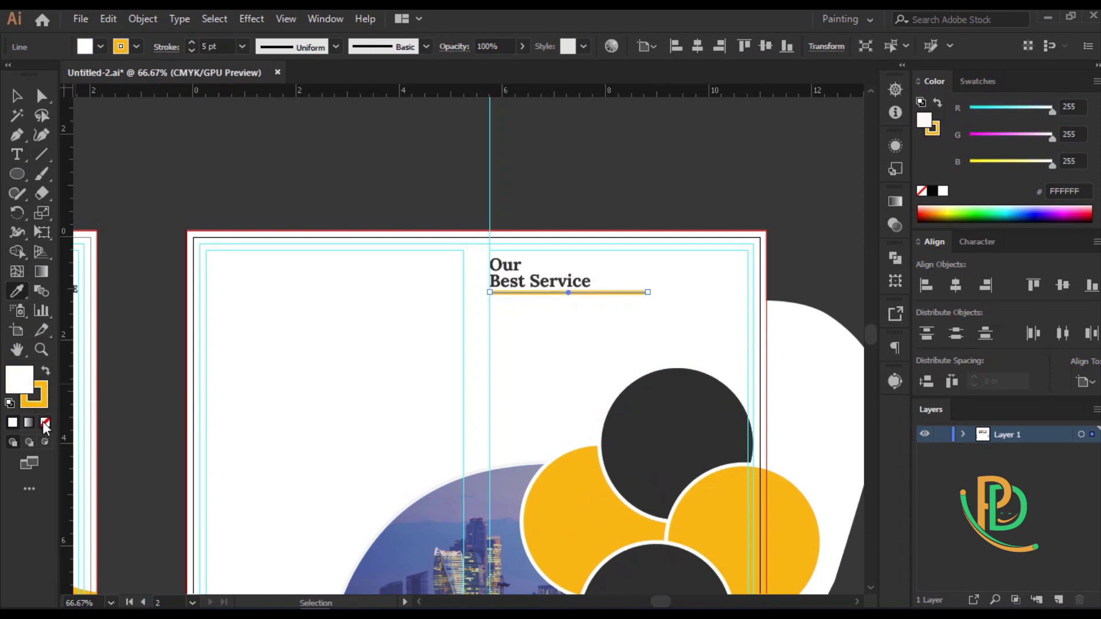
click(242, 45)
click(229, 109)
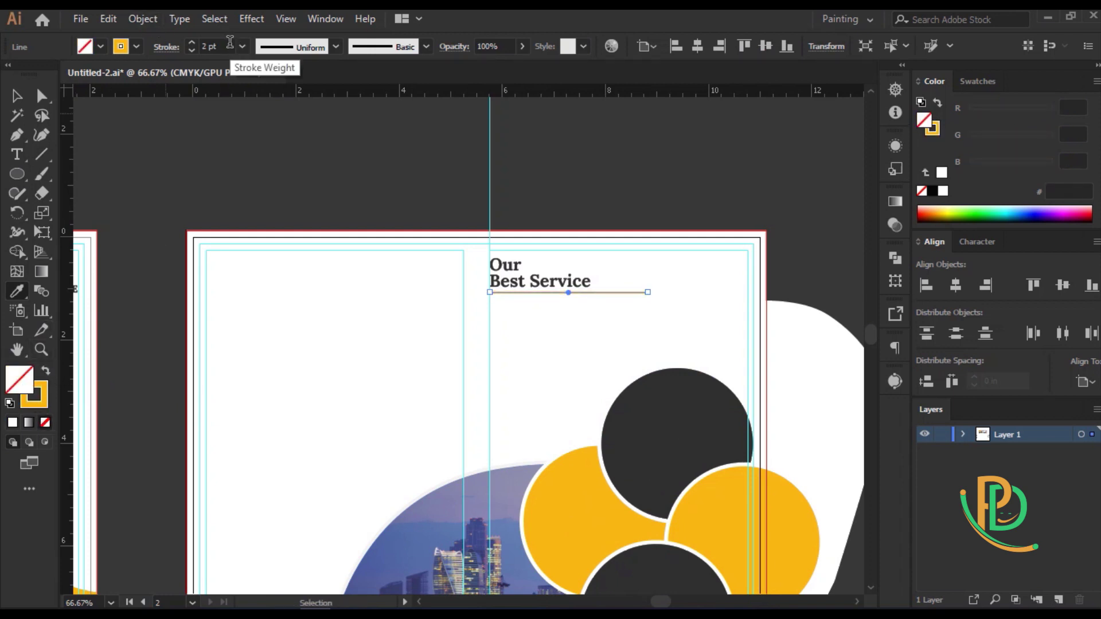
Give the rule round caps, then copy a Lorem Ipsum passage from lipsum.com
click(173, 50)
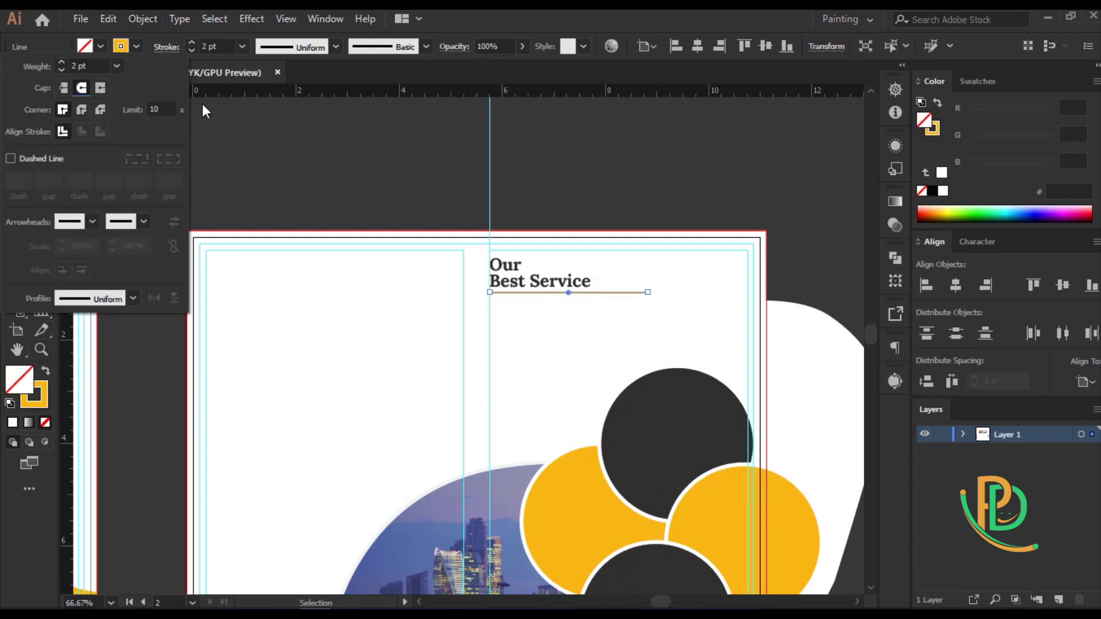
click(212, 161)
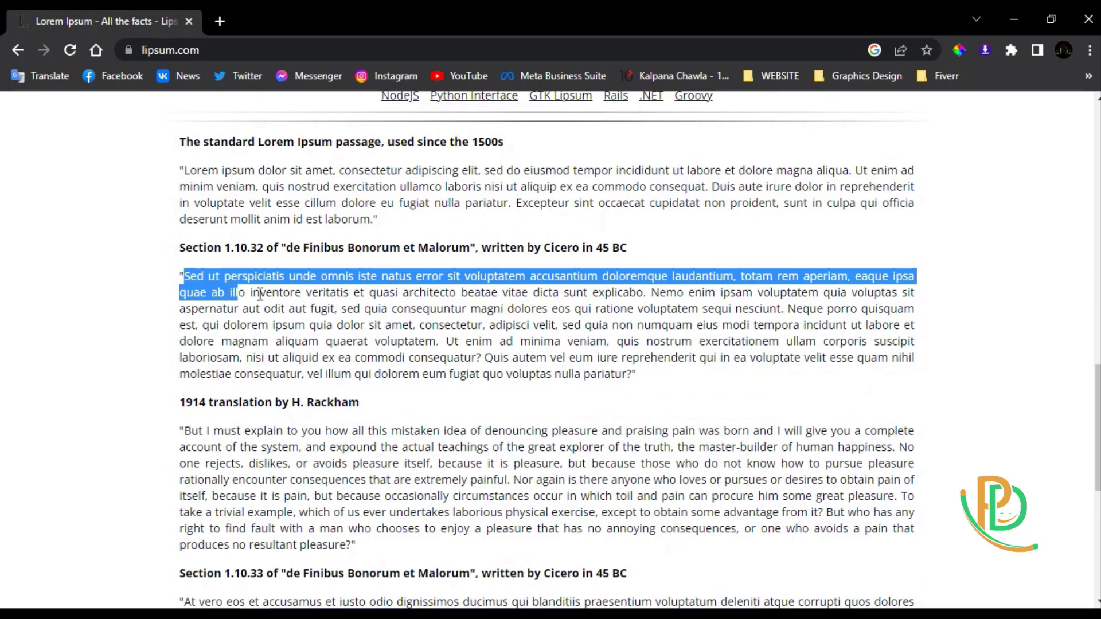
drag(259, 294, 342, 308)
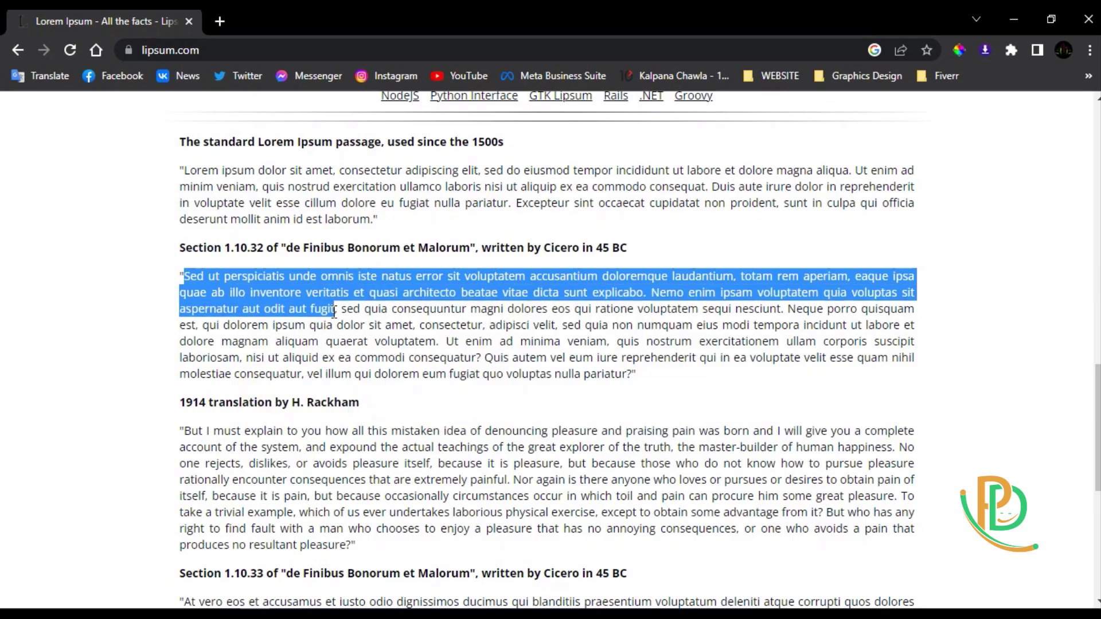
click(1014, 19)
Draw an area text frame below the Our Best Service heading
click(20, 154)
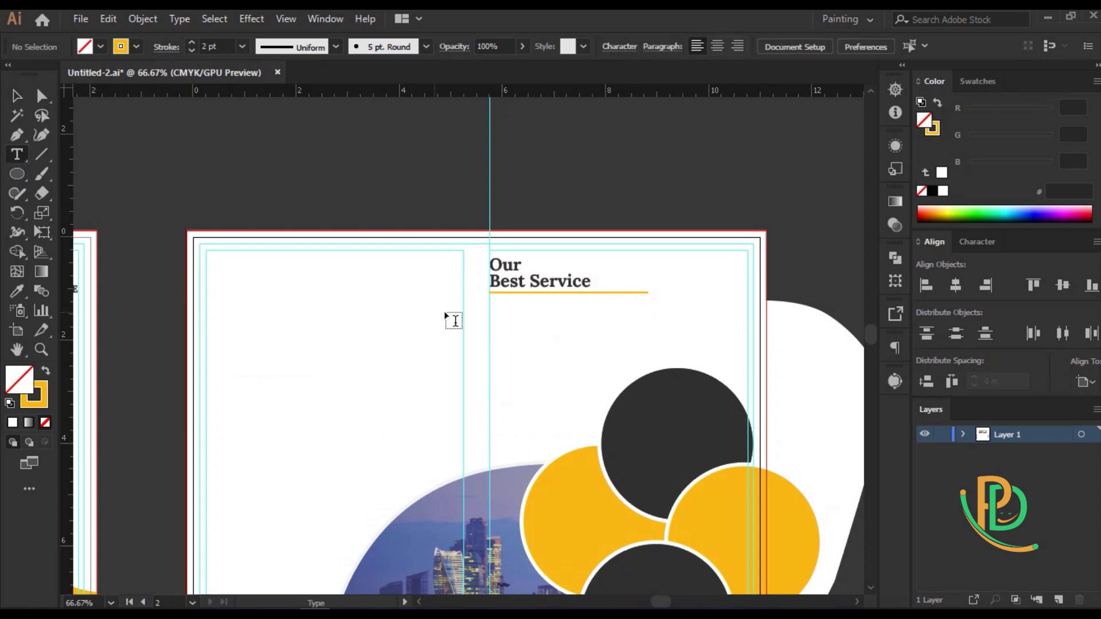
scroll(509, 315, up, 1)
scroll(413, 275, right, 3)
scroll(319, 253, down, 1)
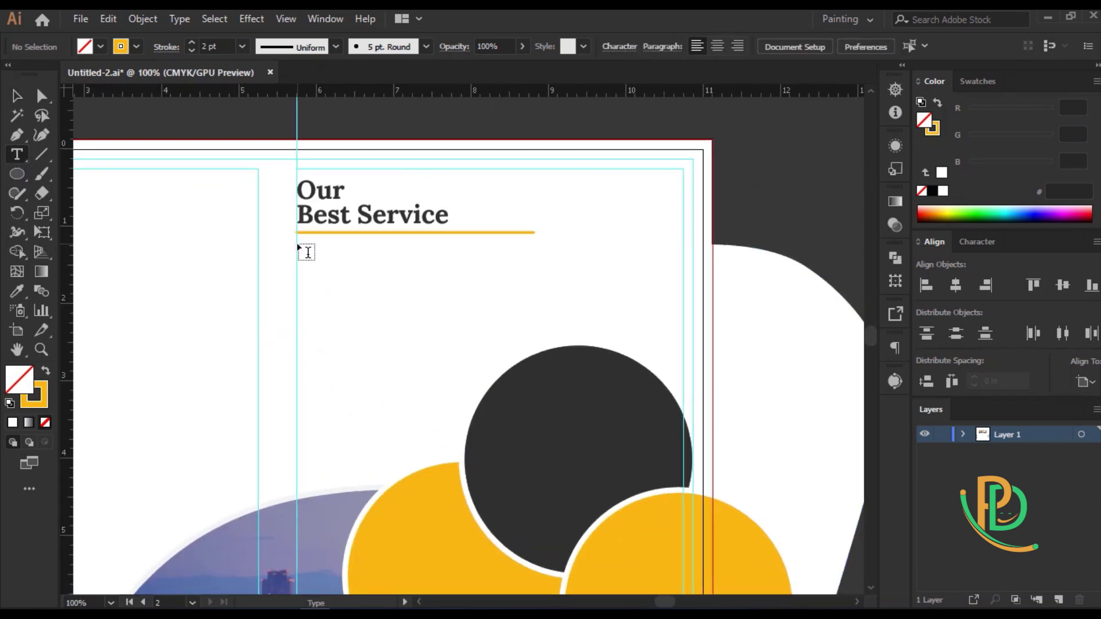
drag(297, 245, 676, 342)
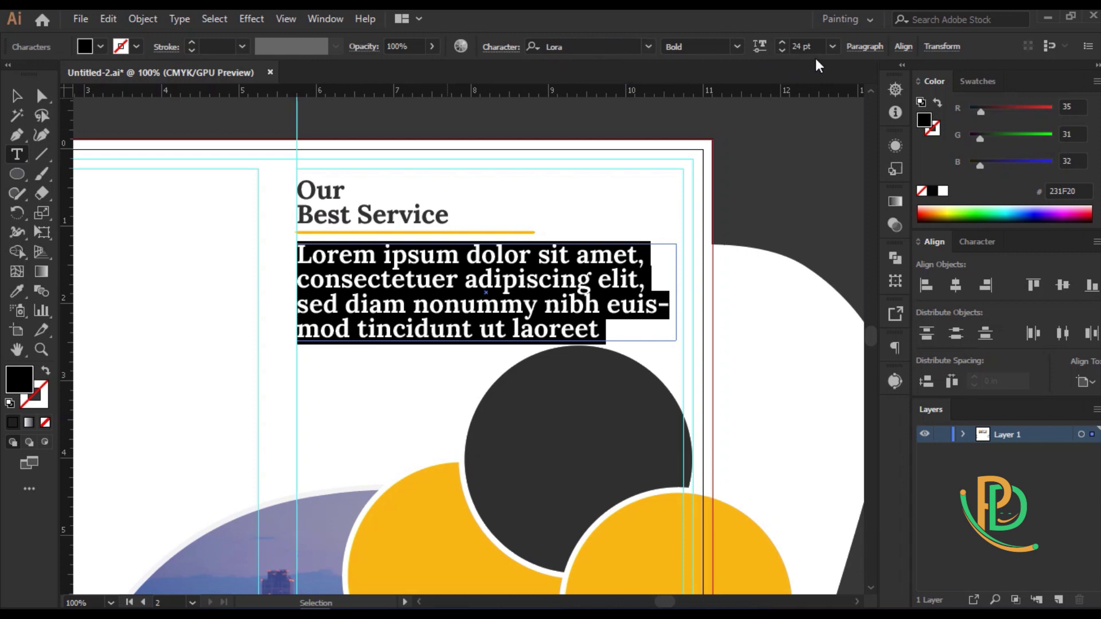
key(ctrl+minus)
key(BackSpace)
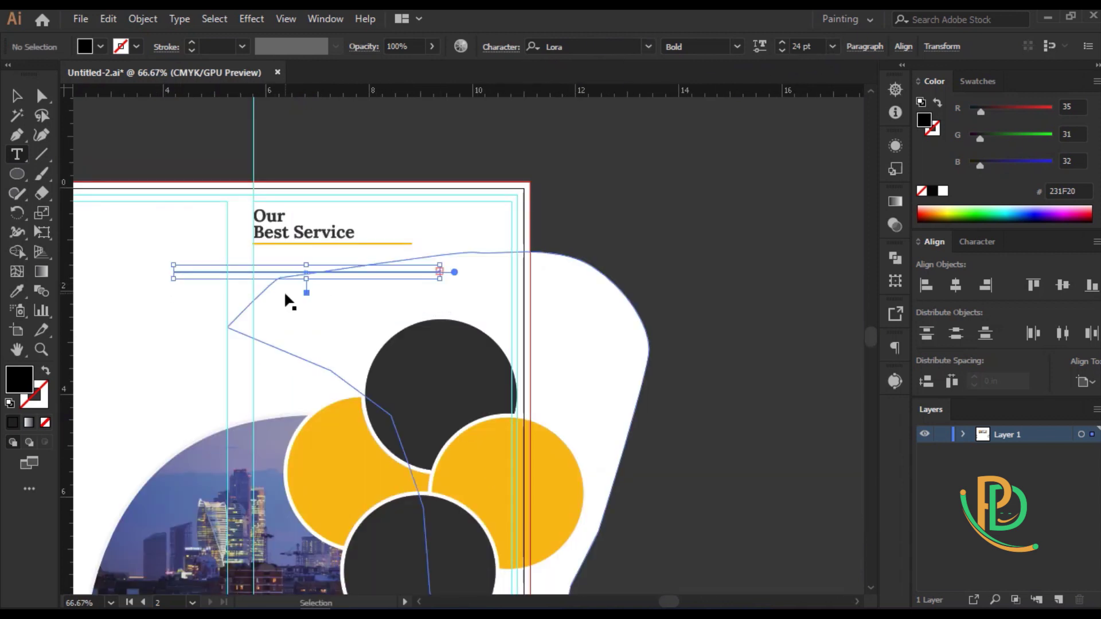
key(ctrl+z)
Paste the copied passage into the frame and justify it with last line left
key(Escape)
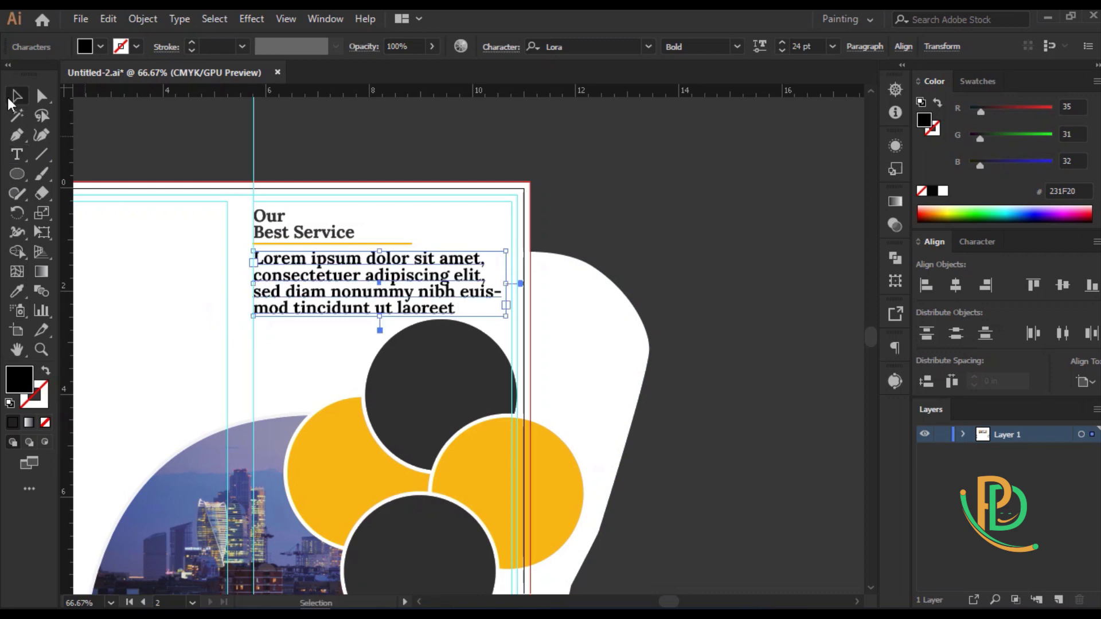
click(154, 172)
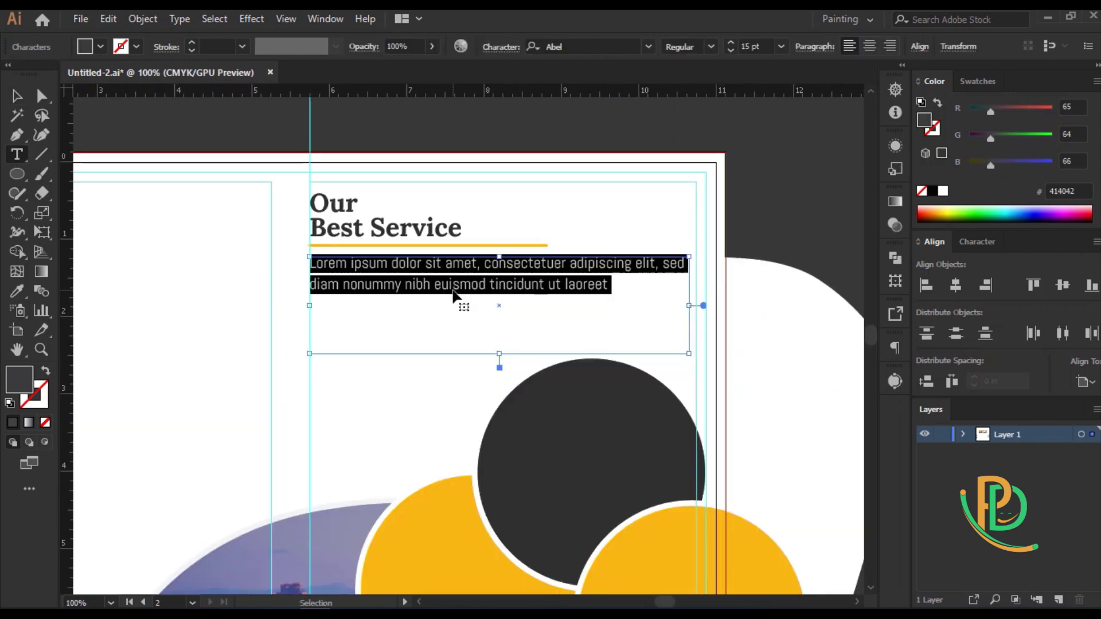
key(ctrl+v)
click(895, 348)
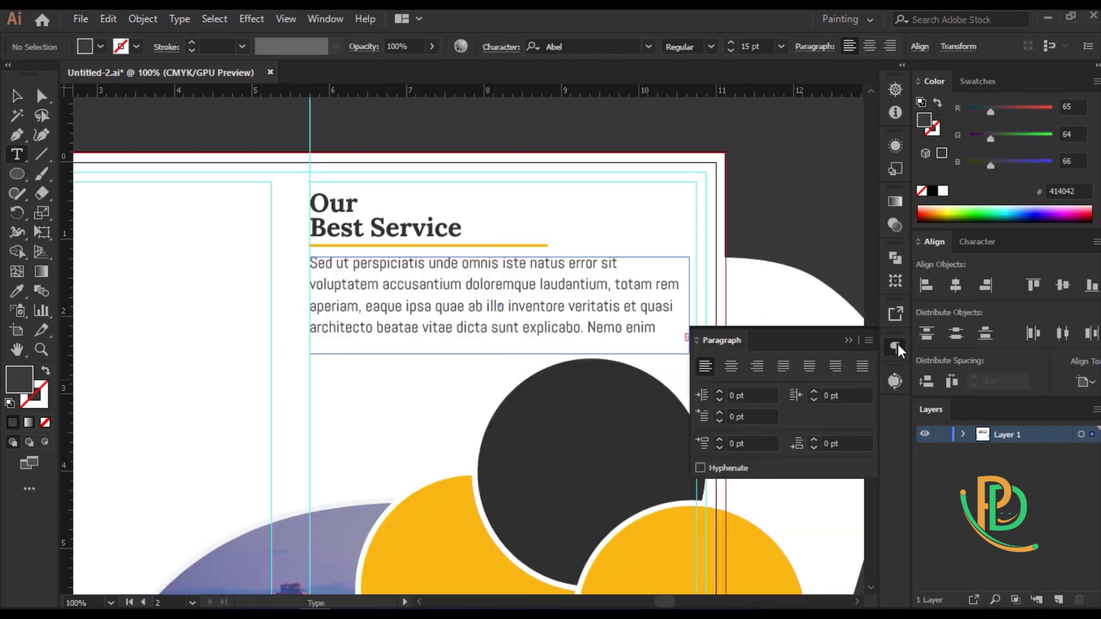
click(781, 366)
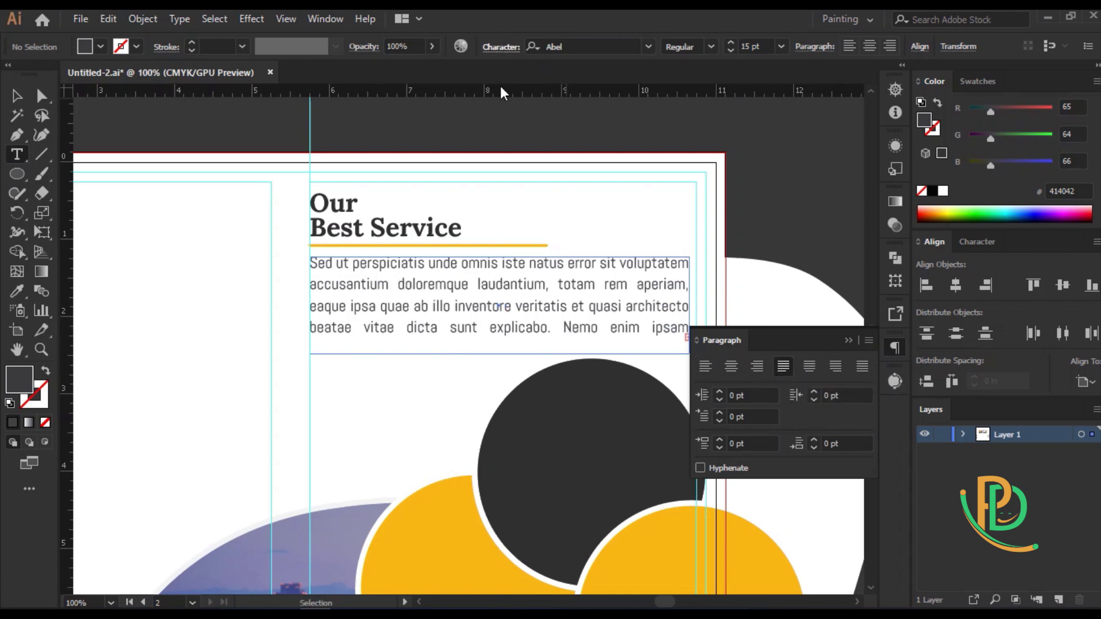
Loosen the body paragraph's spacing in the Character panel to a tracking of 21
click(500, 46)
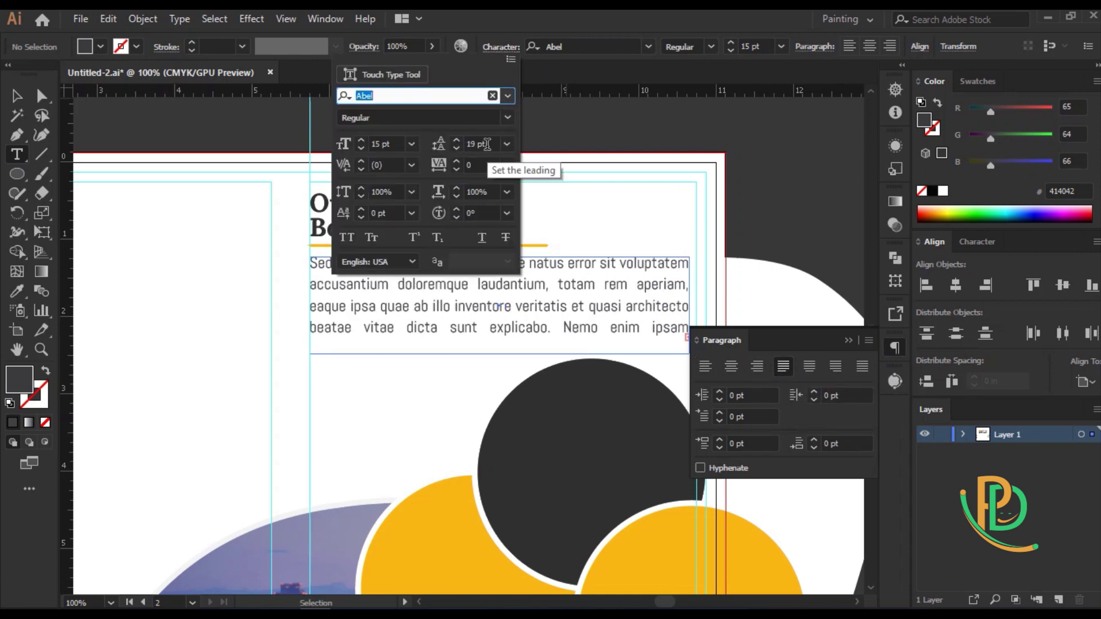
click(16, 154)
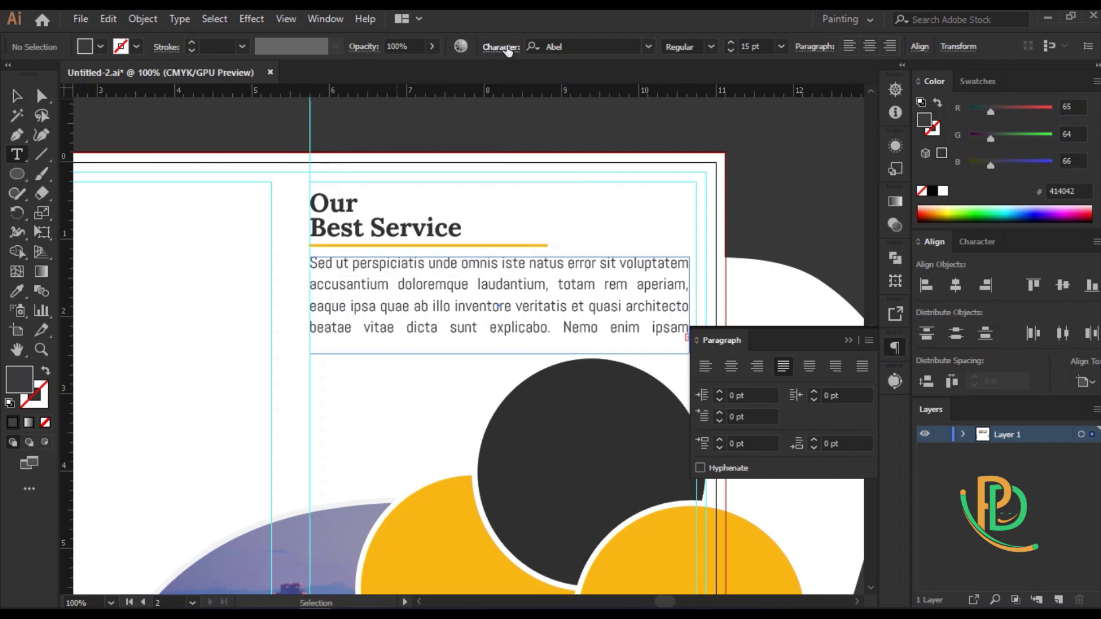
click(502, 47)
key(Return)
key(Escape)
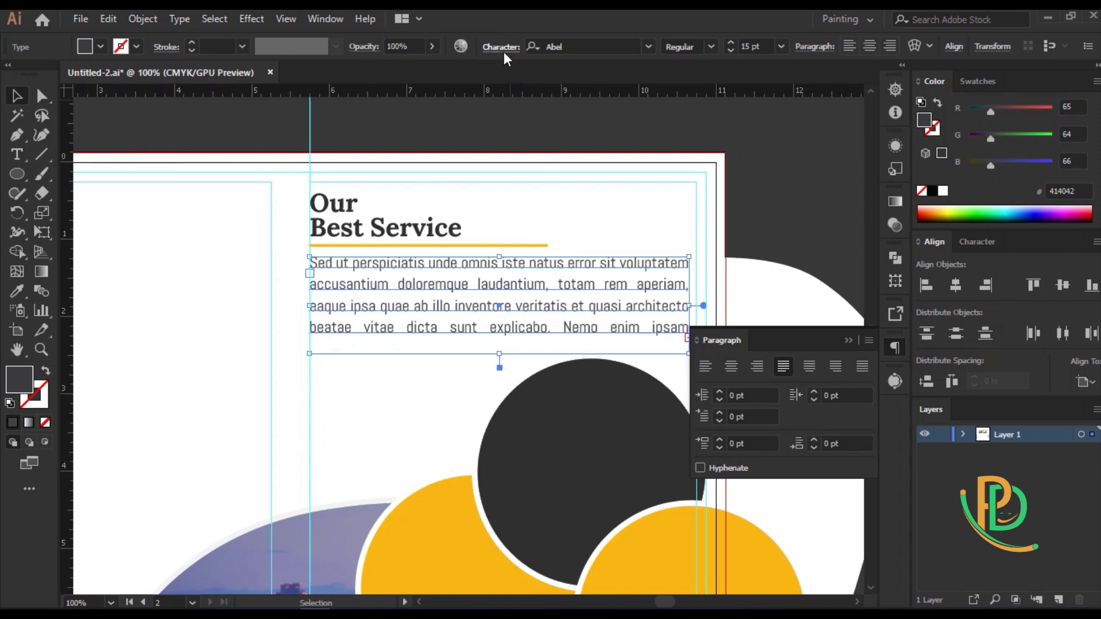
click(502, 47)
click(480, 143)
text(18)
key(Return)
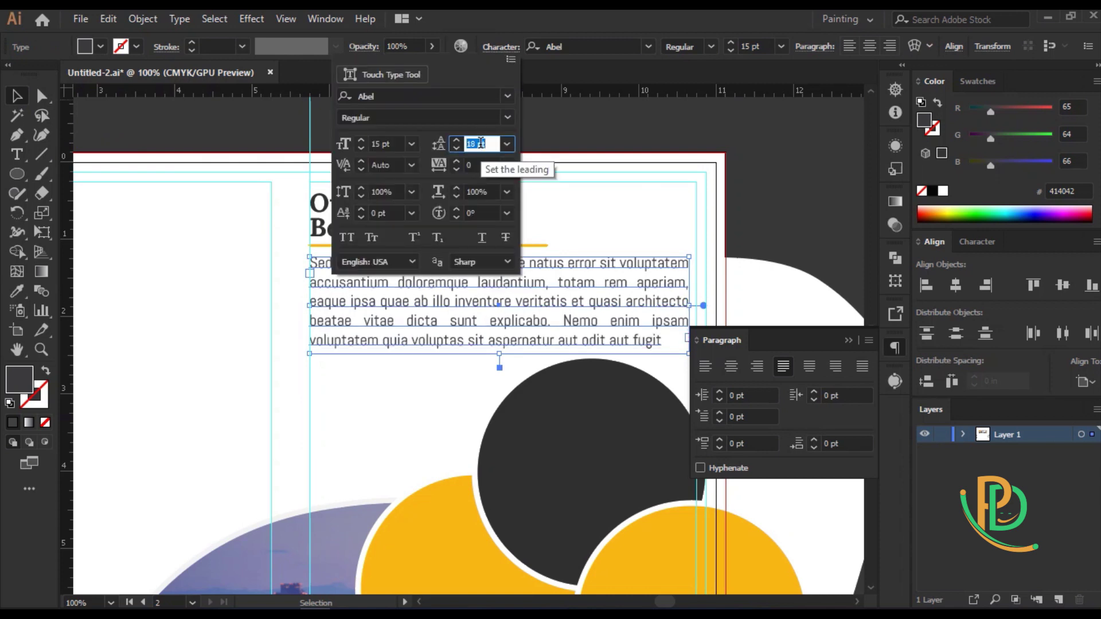
key(Down)
scroll(384, 144, up, 1)
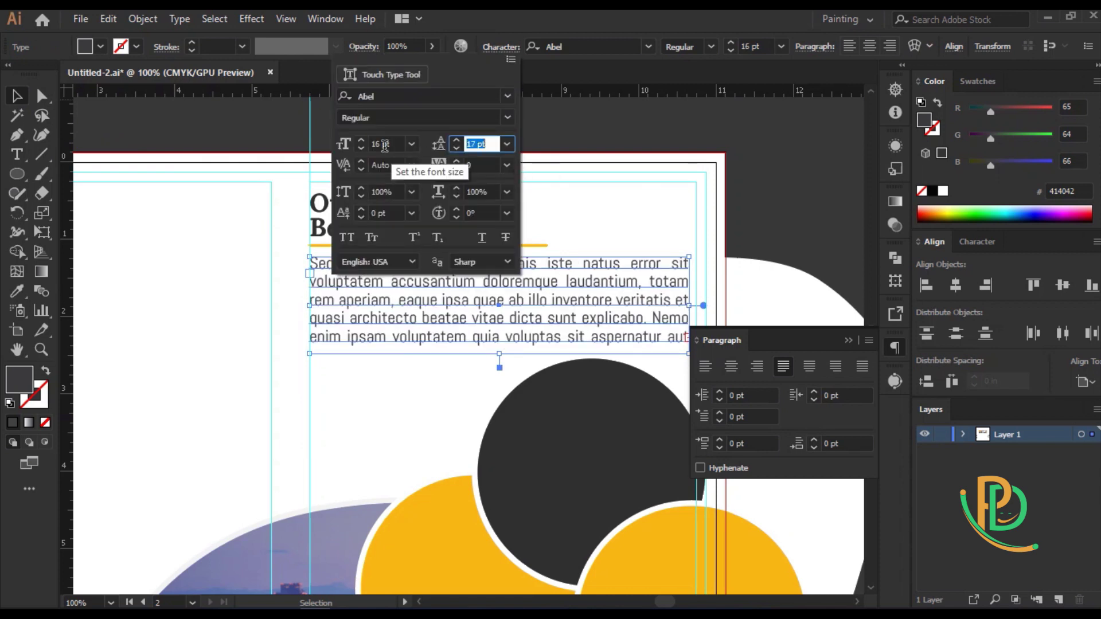
scroll(384, 144, down, 2)
scroll(384, 145, down, 1)
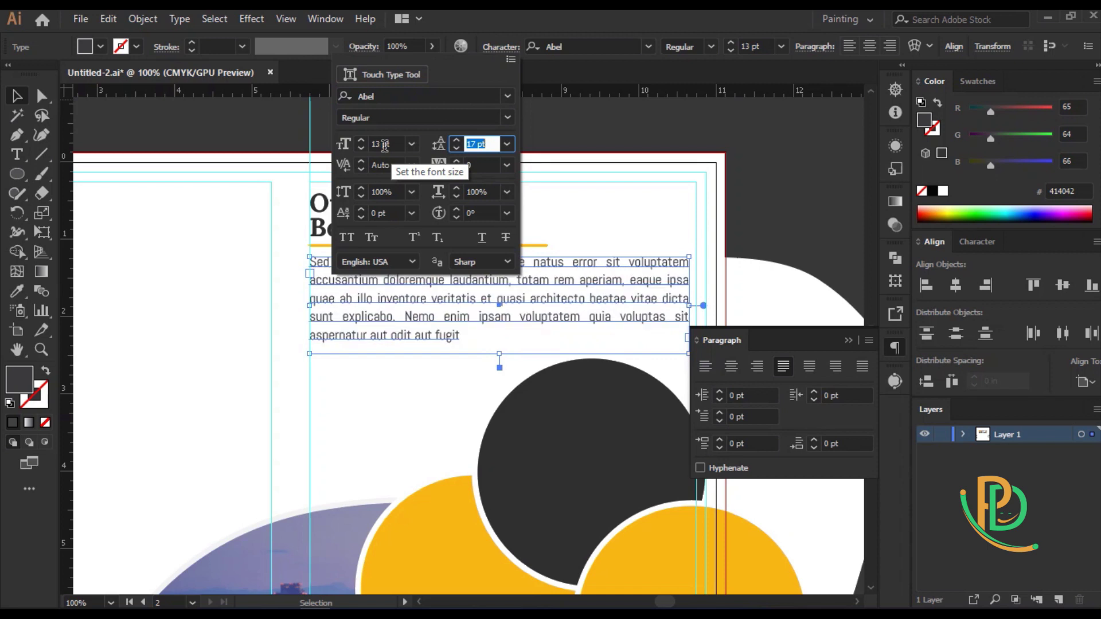
scroll(384, 144, up, 1)
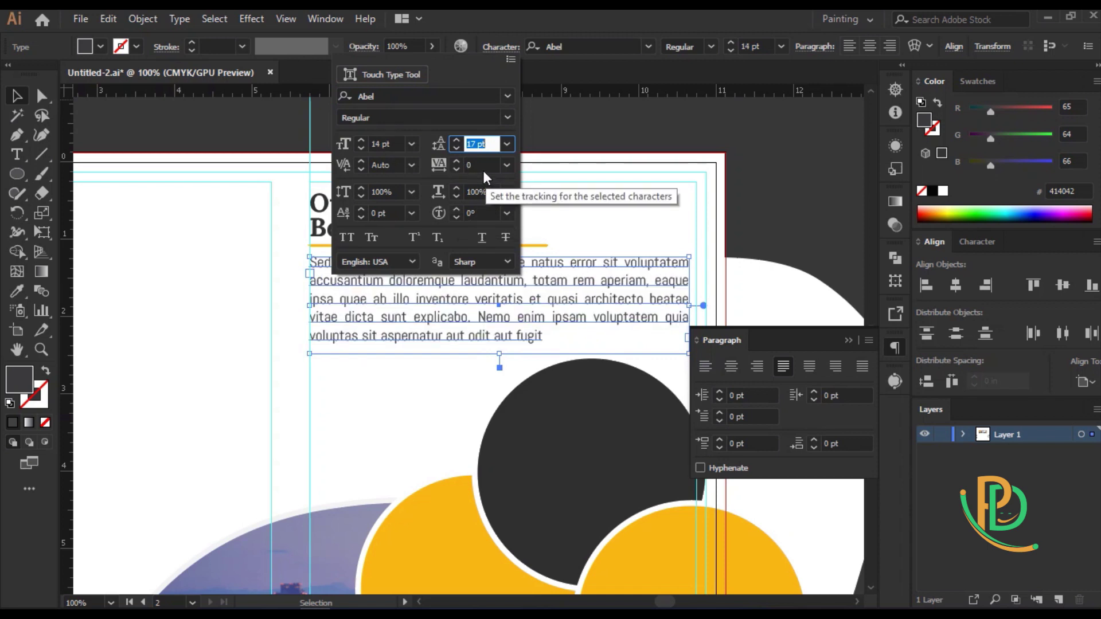
scroll(480, 165, up, 5)
scroll(481, 165, up, 5)
scroll(481, 165, up, 5)
scroll(480, 165, up, 6)
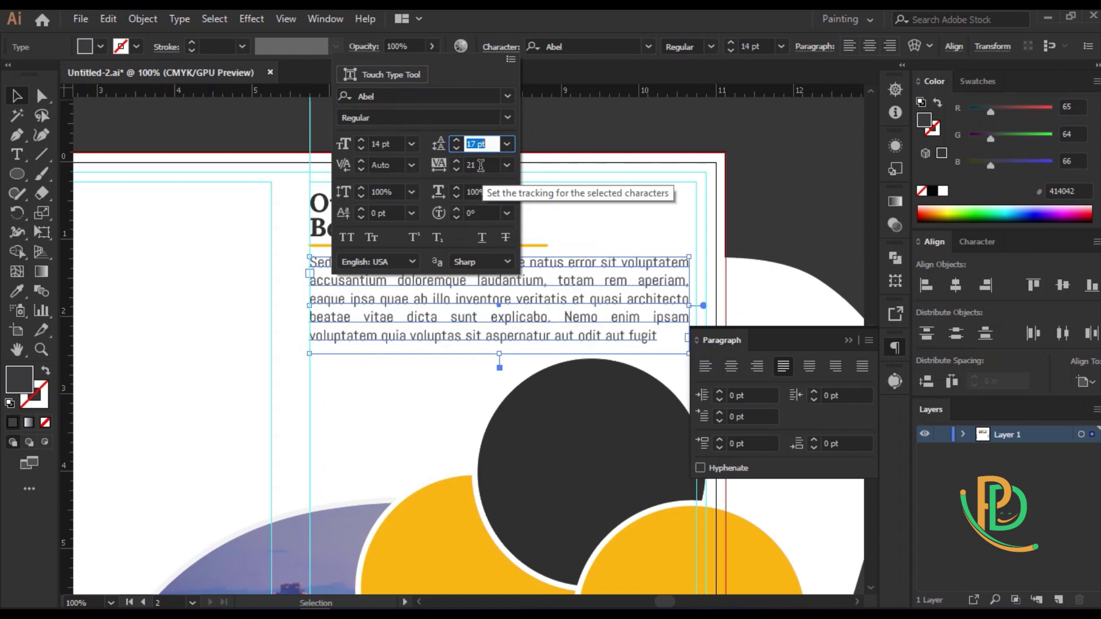
click(493, 46)
click(414, 111)
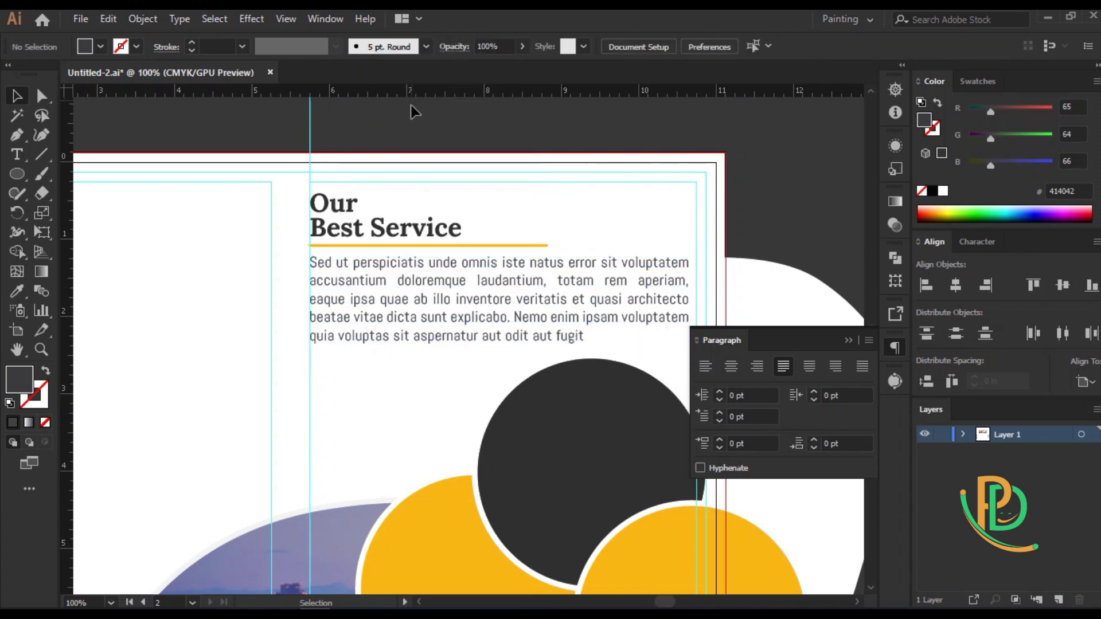
Remove the heading's stroke and recolour it with the cover headline's dark colour
scroll(536, 215, down, 1)
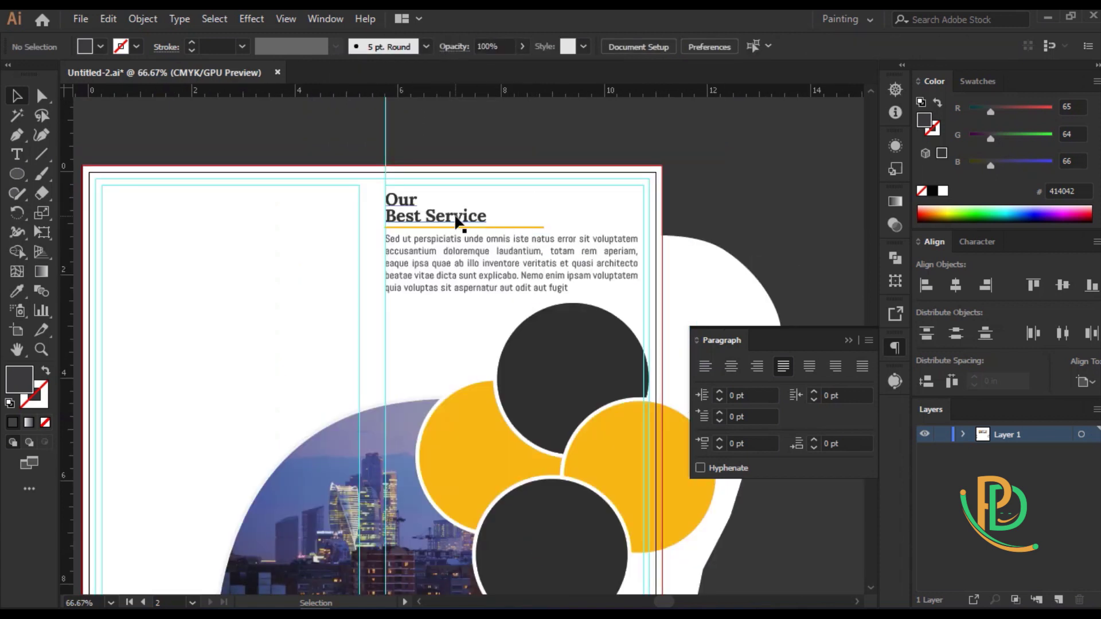
click(458, 224)
key(i)
click(481, 460)
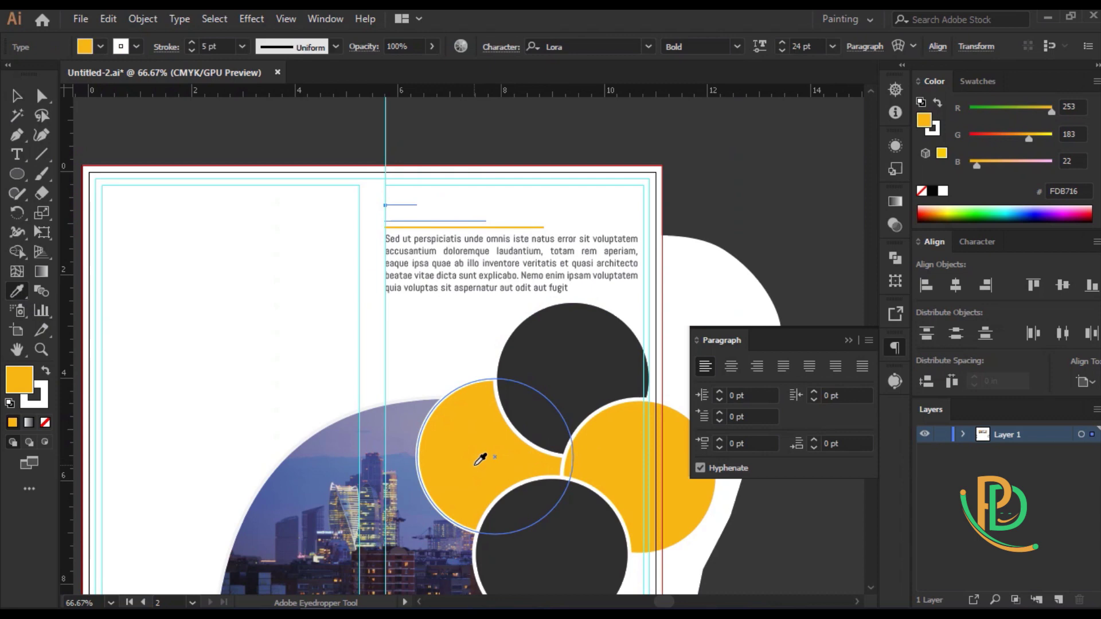
click(45, 423)
alt+scroll(425, 200, up, 2)
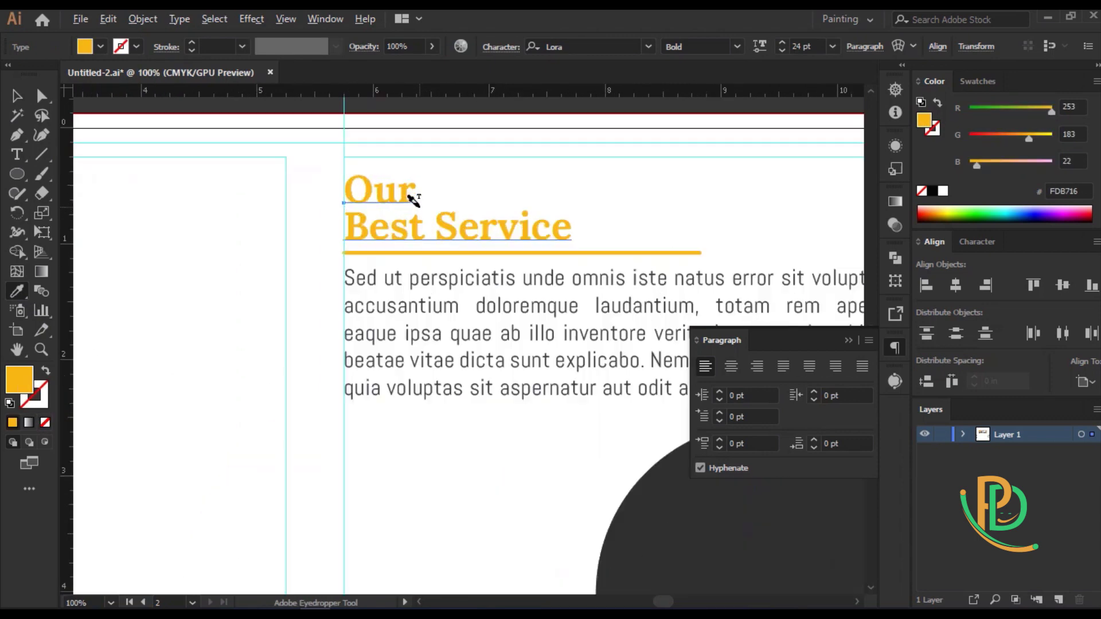
click(18, 98)
alt+scroll(464, 235, down, 3)
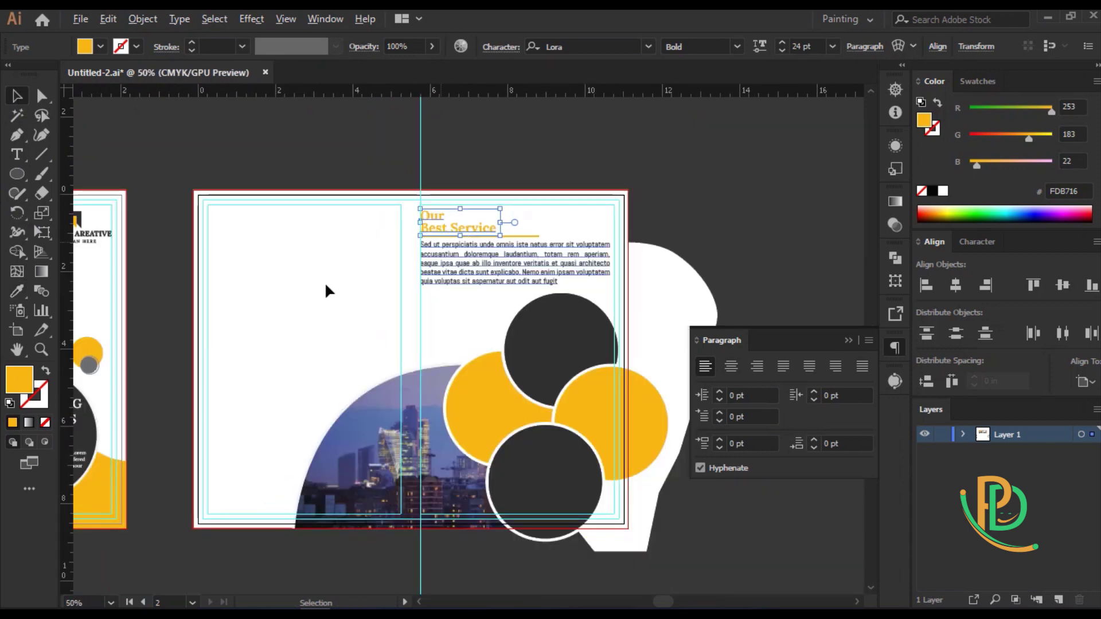
click(19, 289)
click(200, 418)
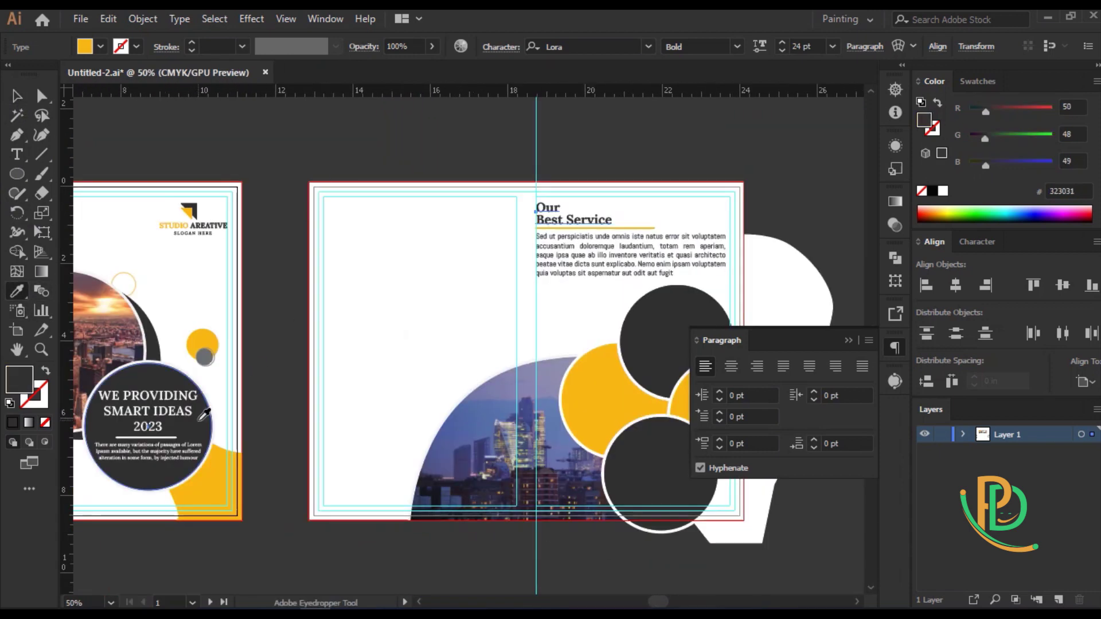
click(17, 96)
click(388, 328)
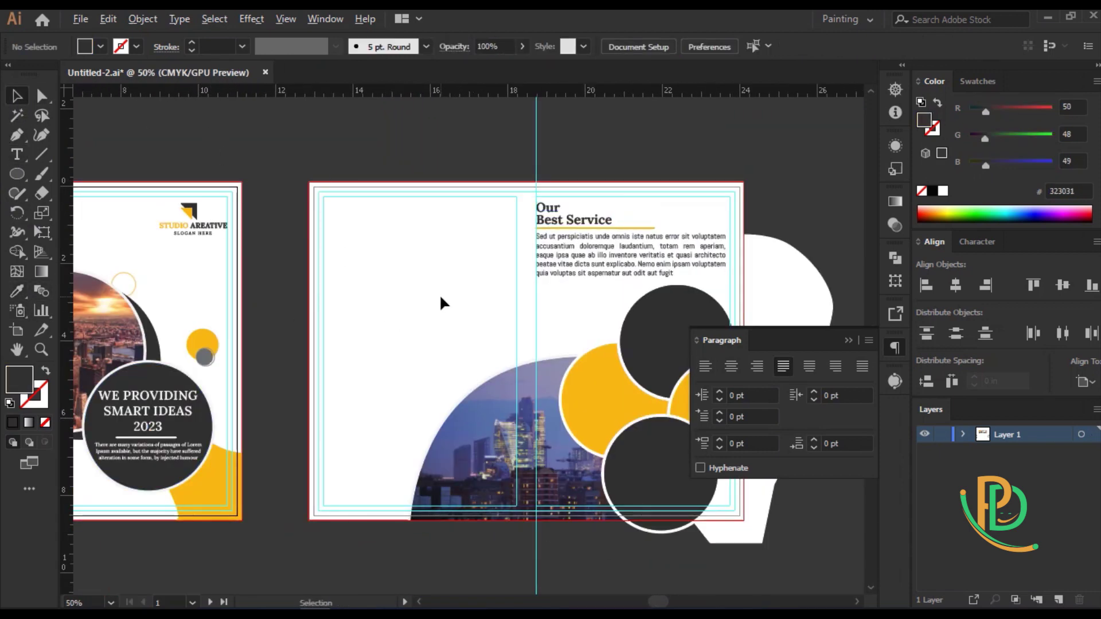
alt+scroll(439, 293, down, 1)
alt+scroll(776, 343, up, 2)
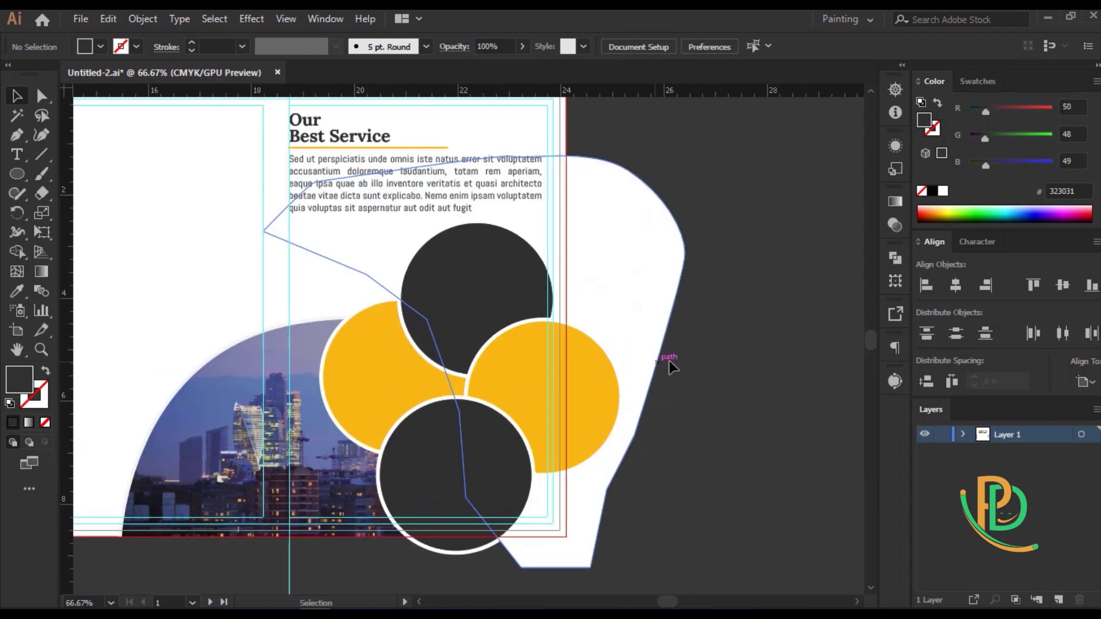
alt+scroll(671, 367, down, 2)
Move the Creative label onto the top dark circle
scroll(447, 329, down, 3)
drag(507, 465, 504, 229)
alt+scroll(623, 281, up, 2)
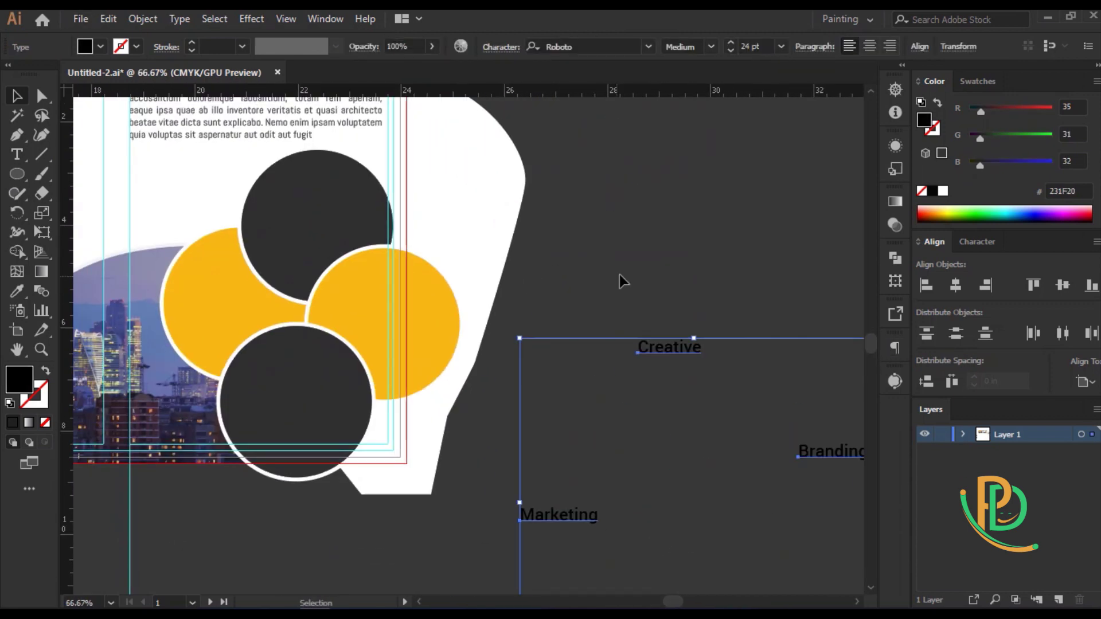
click(619, 281)
drag(668, 346, 319, 187)
scroll(600, 311, up, 3)
scroll(600, 311, left, 3)
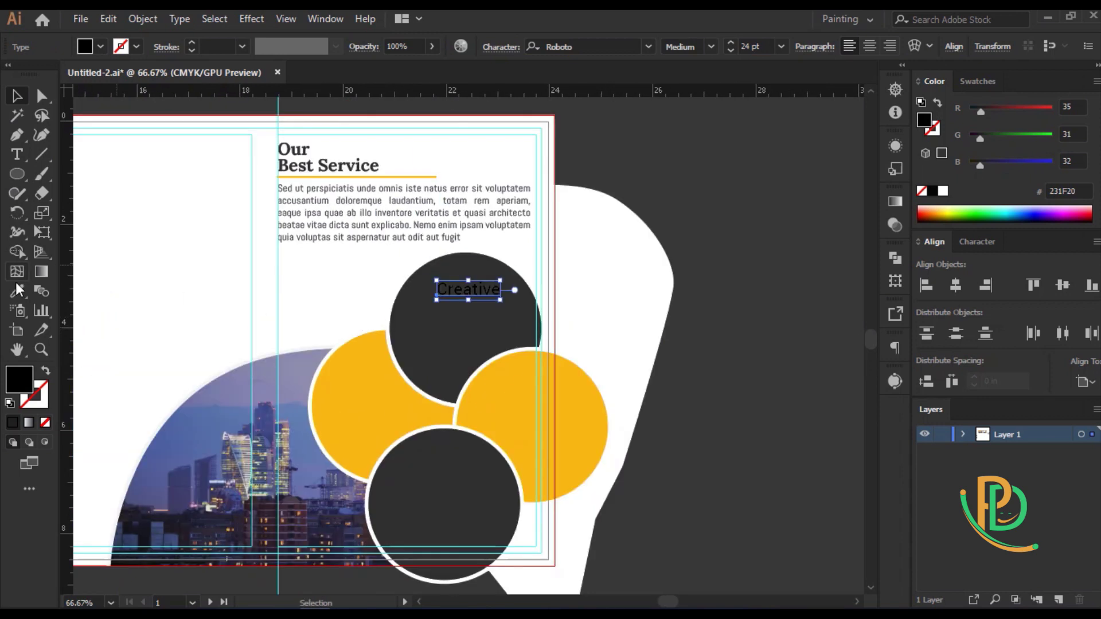
Set the Creative label to the Lora font with a solid white fill
click(17, 289)
click(536, 246)
key(v)
click(604, 46)
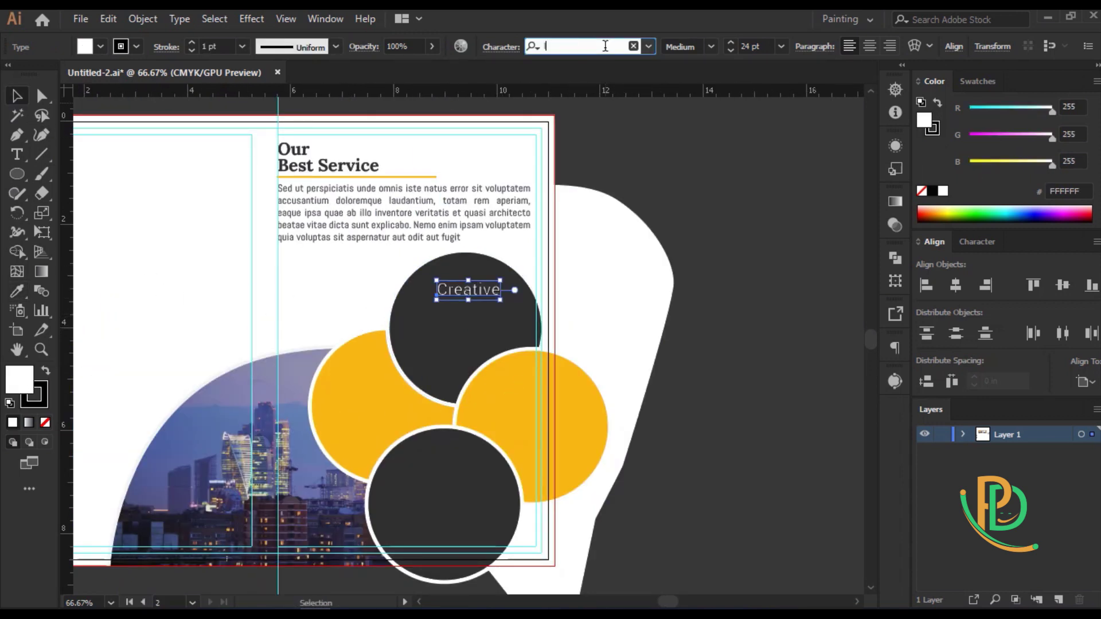
text(Lora)
key(Return)
click(45, 373)
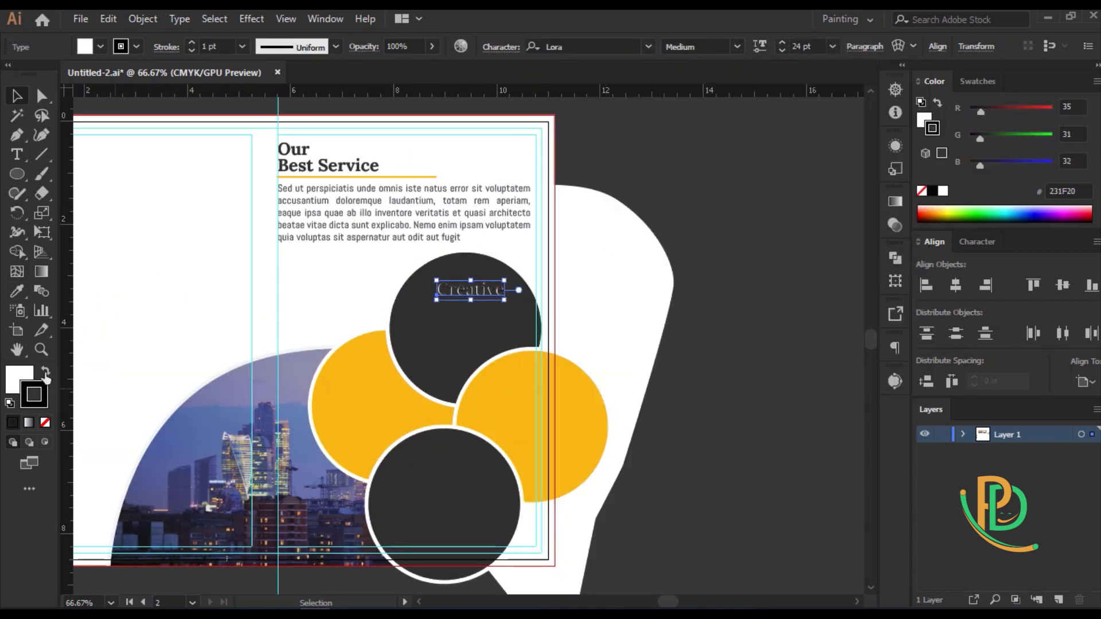
click(46, 376)
shift+click(481, 269)
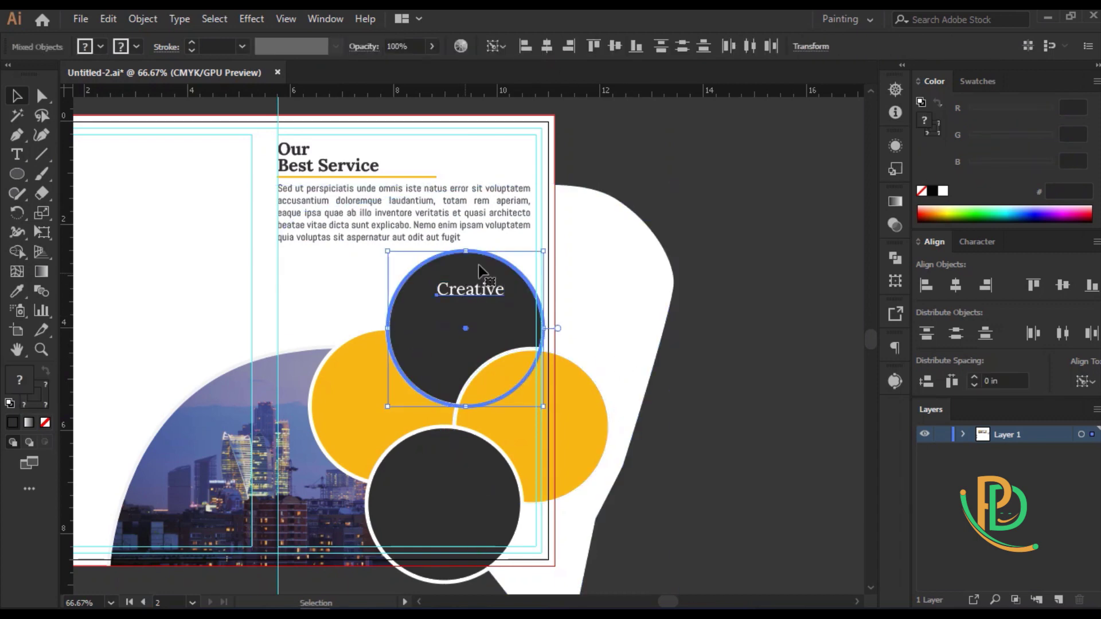
click(705, 331)
click(489, 298)
Draw a short horizontal white line under Creative
key(backslash)
key(ctrl+plus)
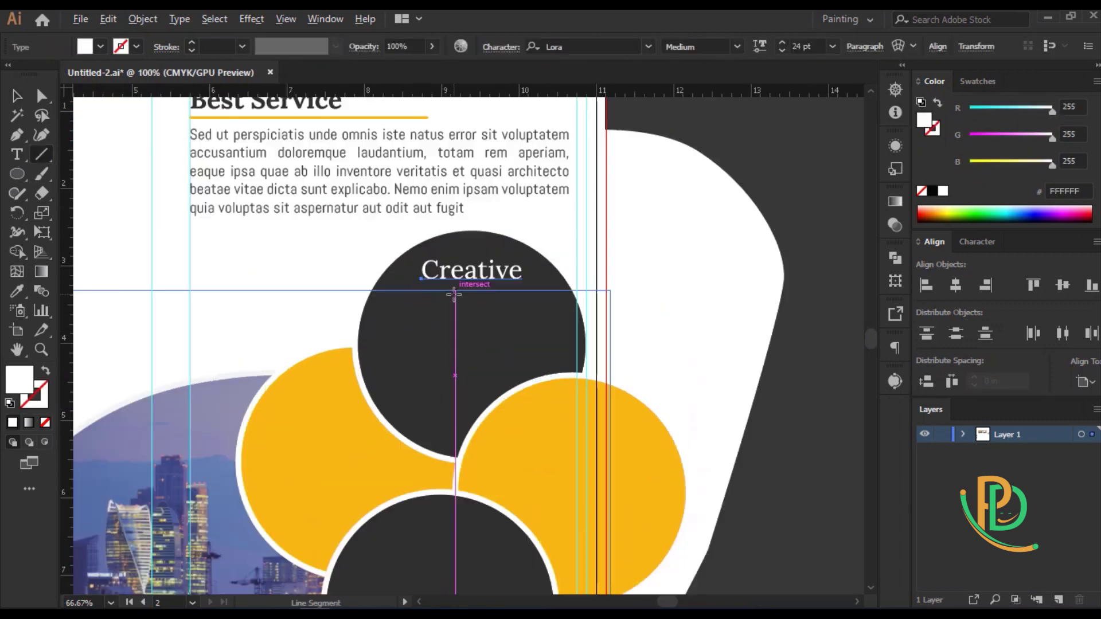
key(ctrl+plus)
drag(371, 276, 606, 276)
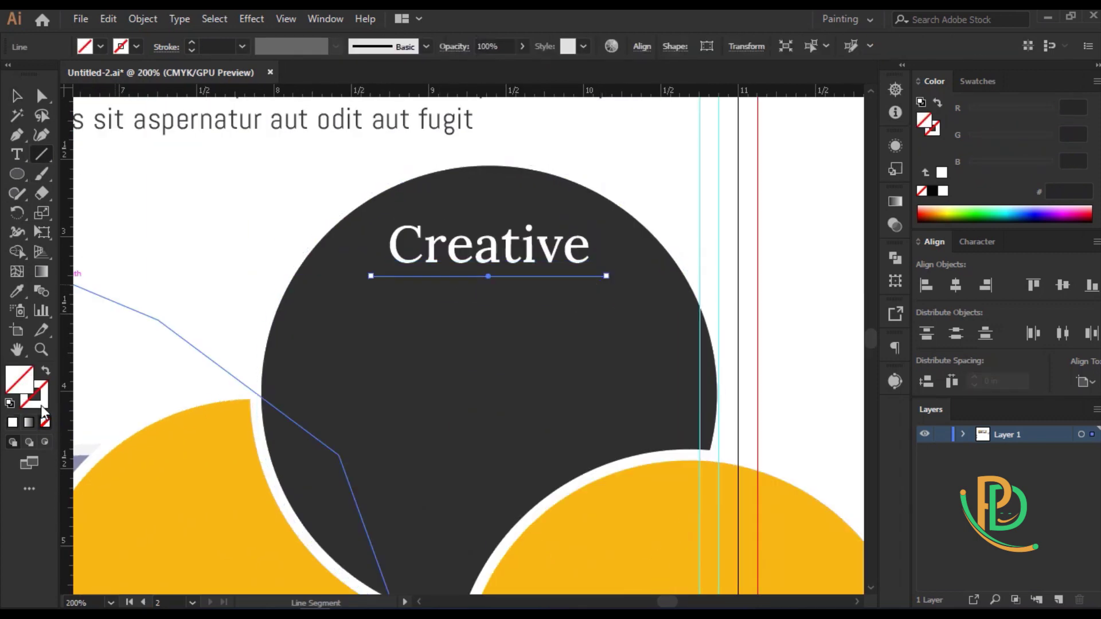
key(shift+x)
key(v)
click(174, 214)
click(513, 277)
shift+click(505, 256)
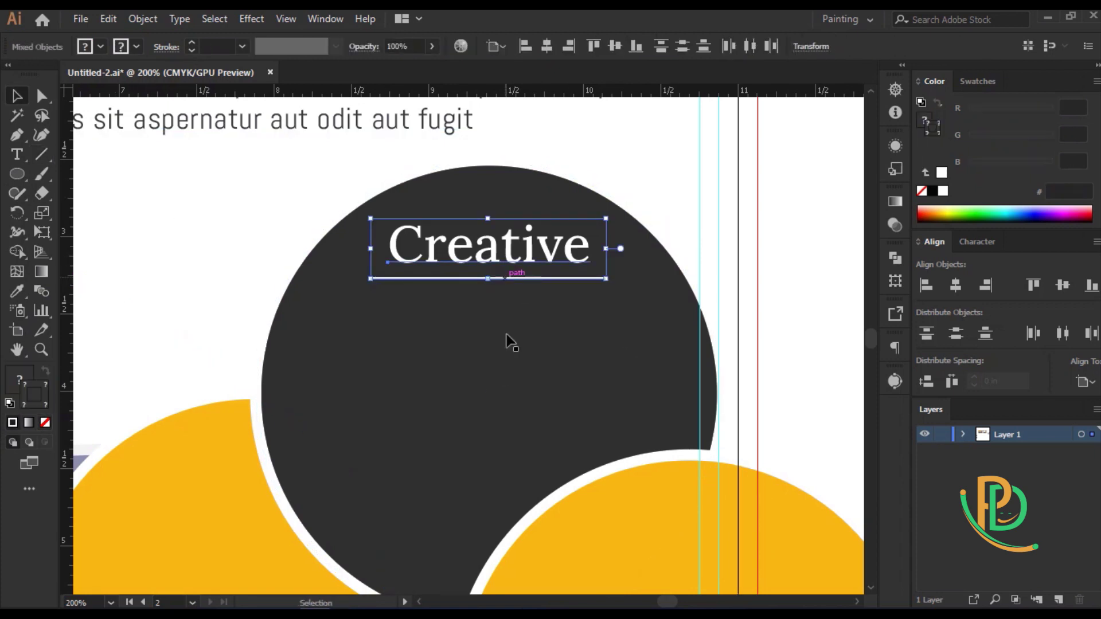
shift+click(507, 355)
shift+click(509, 374)
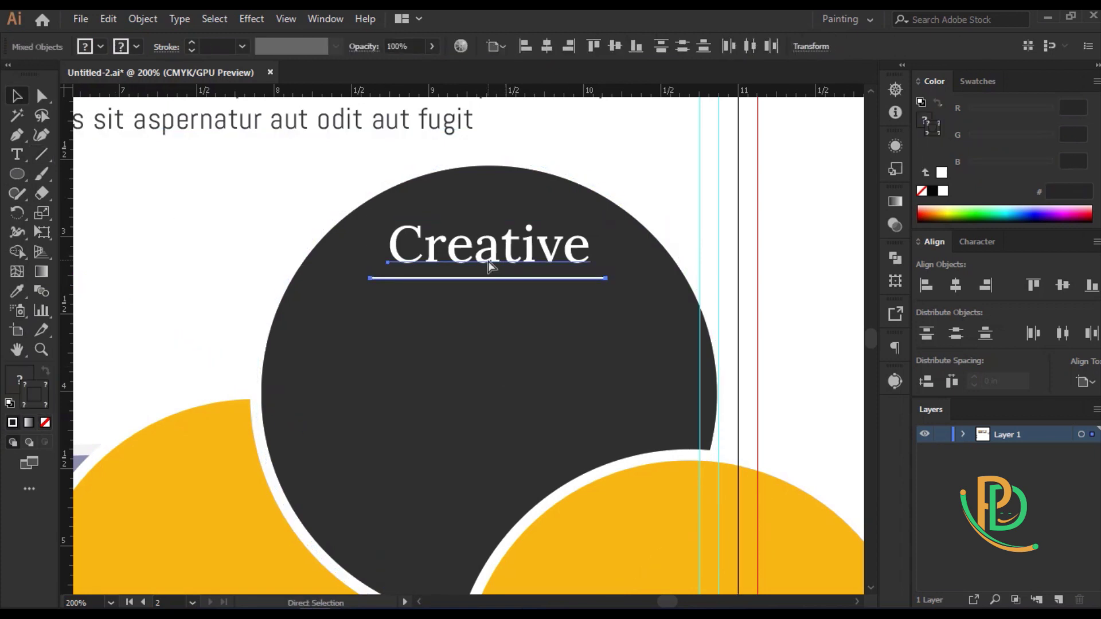
key(ctrl+1)
key(ctrl+shift+a)
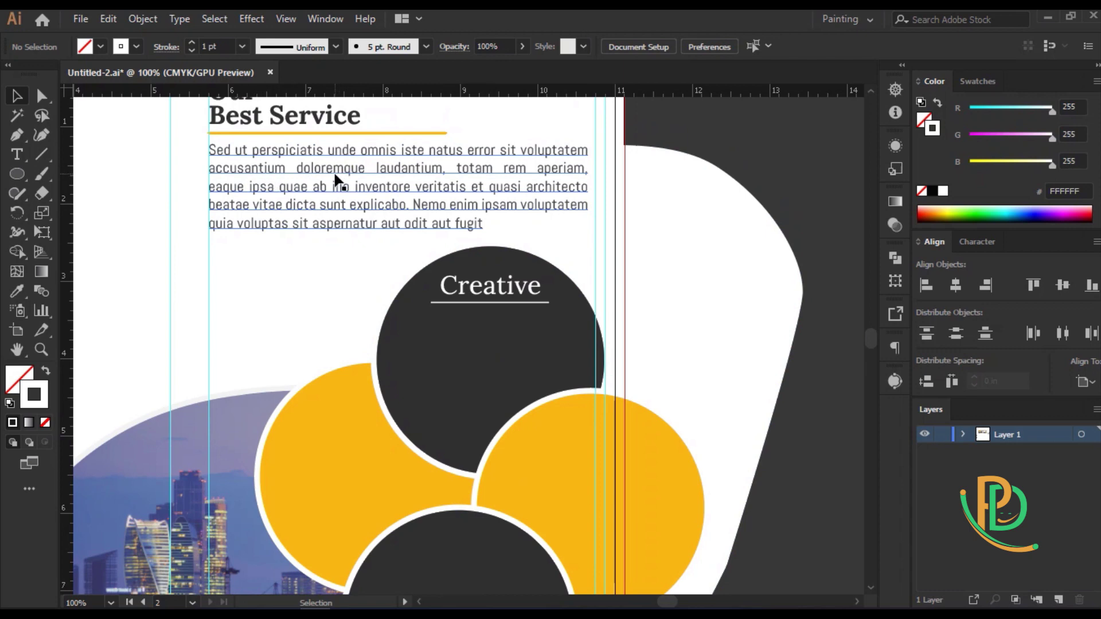
Copy the first lorem ipsum sentence from the browser
key(alt+Tab)
mouse_move(182, 430)
mouse_down()
mouse_move(642, 444)
mouse_move(668, 435)
mouse_up()
key(alt+Tab)
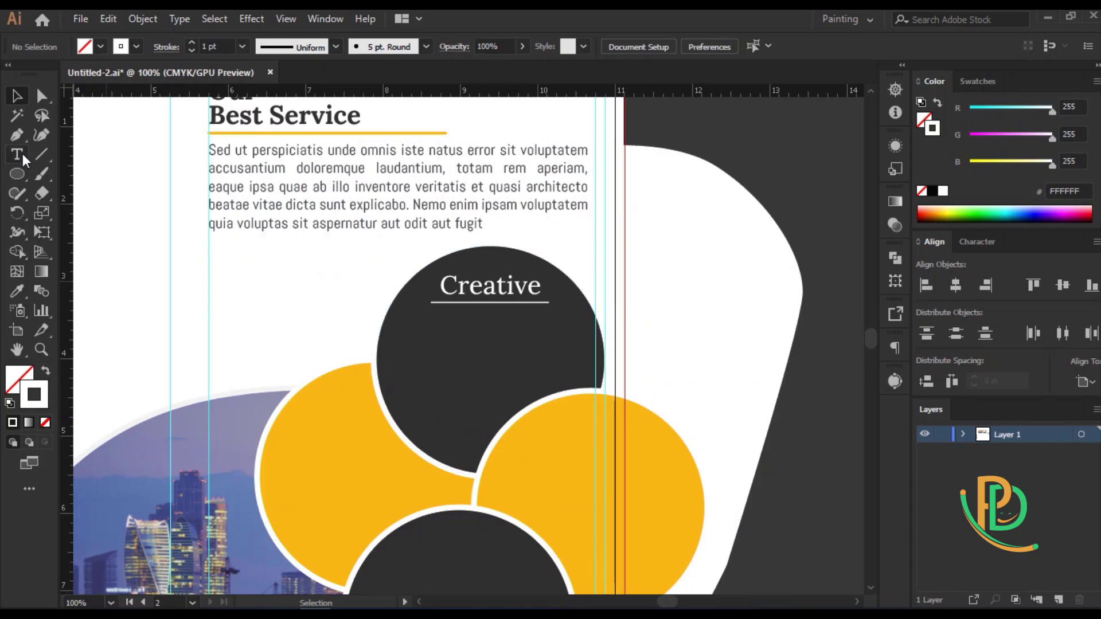
Paste the sentence into a text box in the circle, styled like the body paragraph
click(23, 154)
drag(399, 319, 590, 391)
key(ctrl+v)
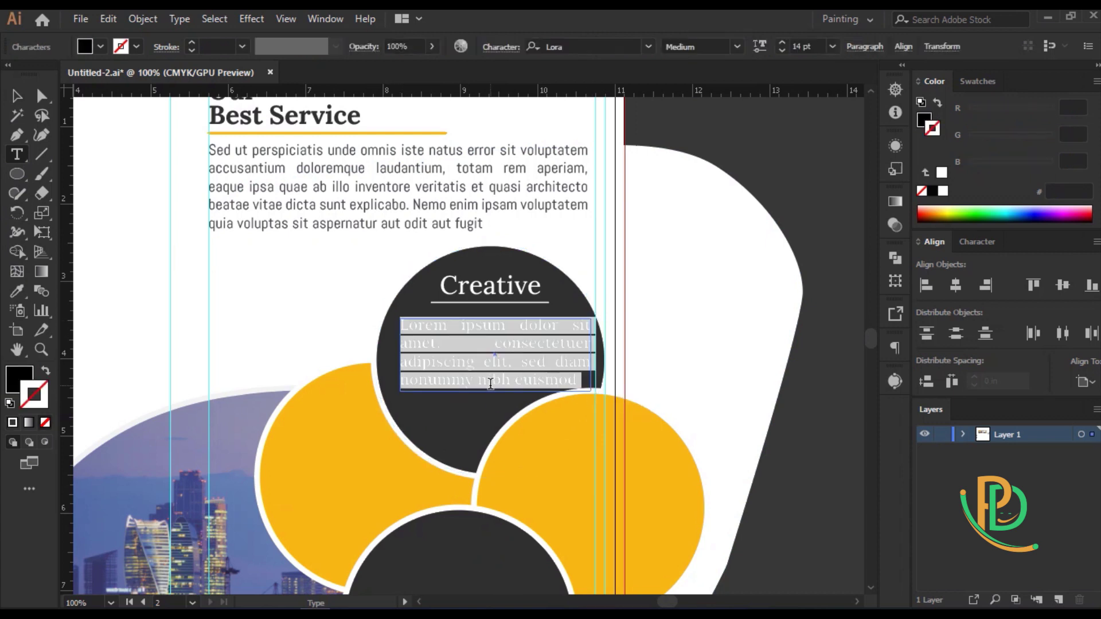
key(Escape)
key(i)
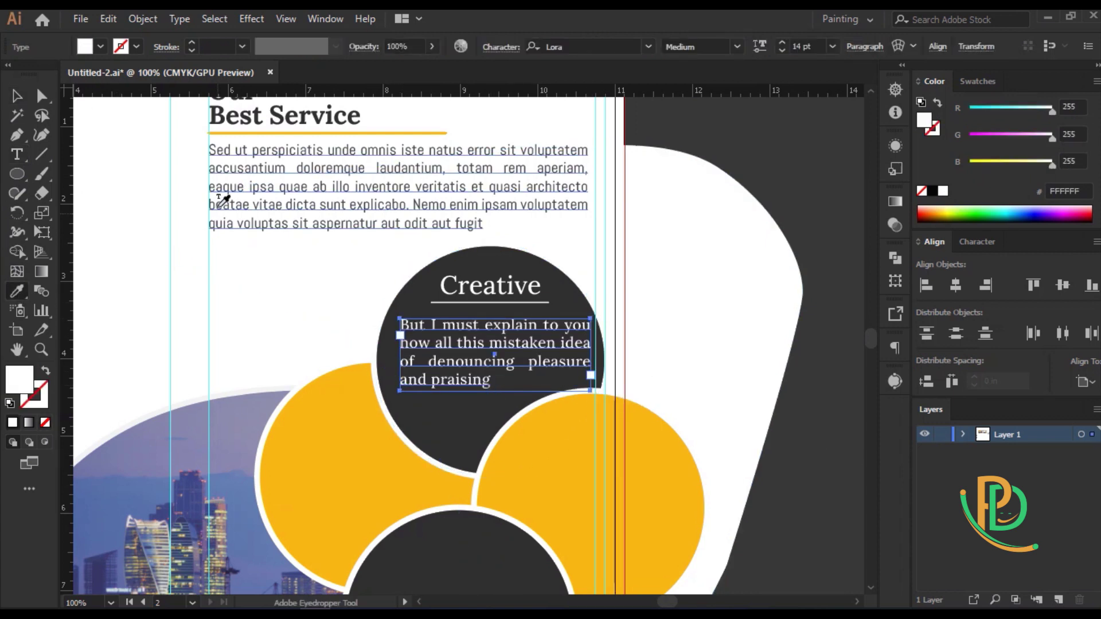
click(216, 201)
Tighten the caption's tracking and test vertical centring on the circle, then undo it
click(500, 47)
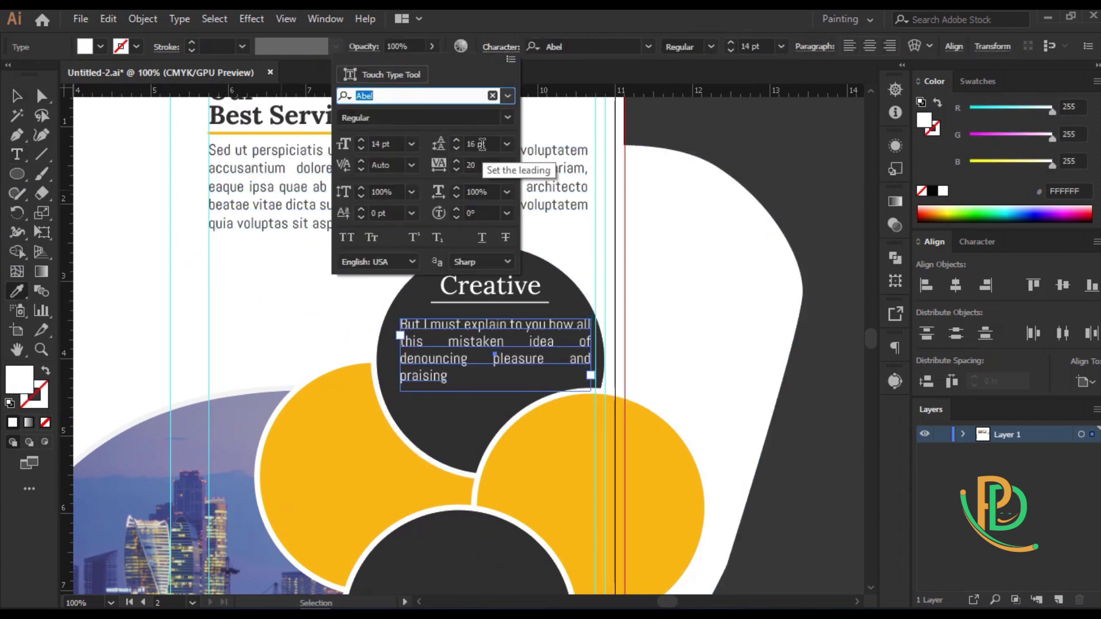
click(516, 162)
click(525, 269)
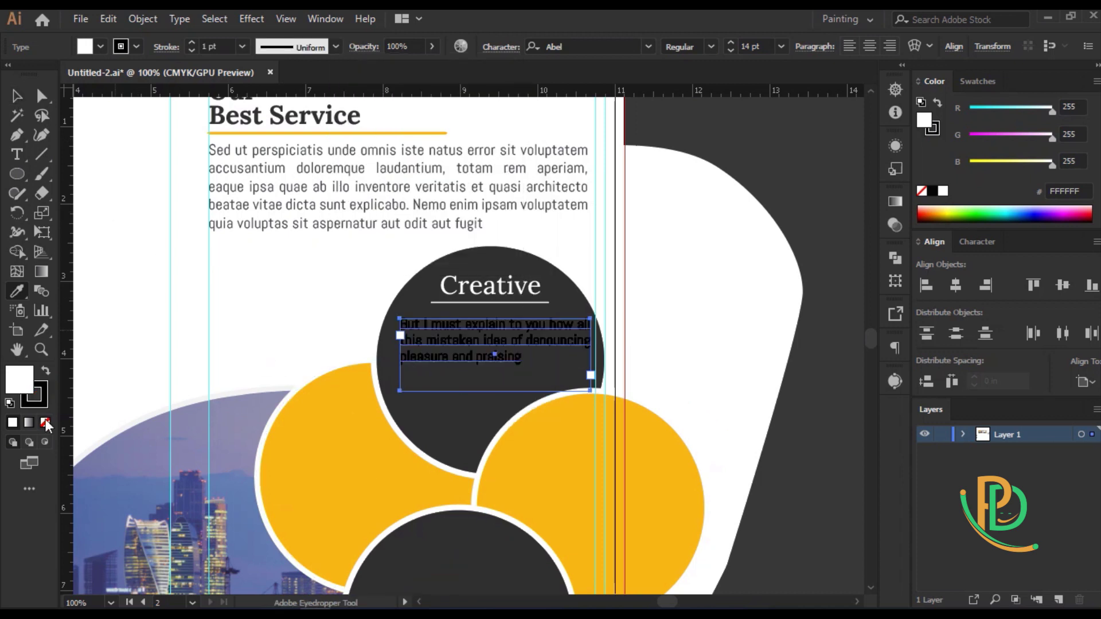
key(v)
click(493, 359)
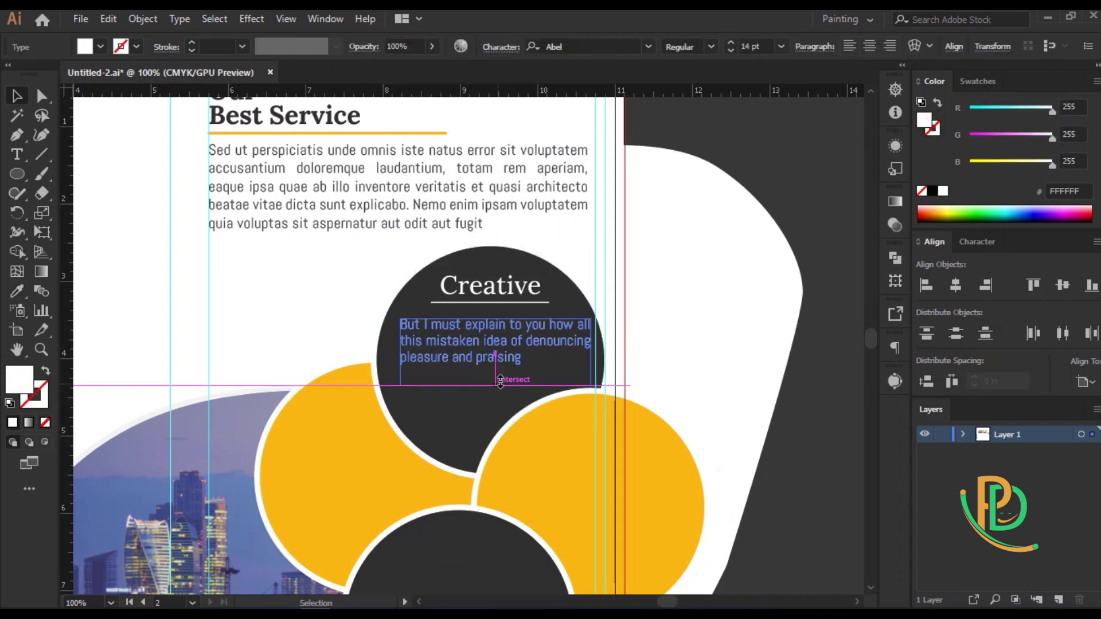
shift+click(496, 298)
shift+click(503, 262)
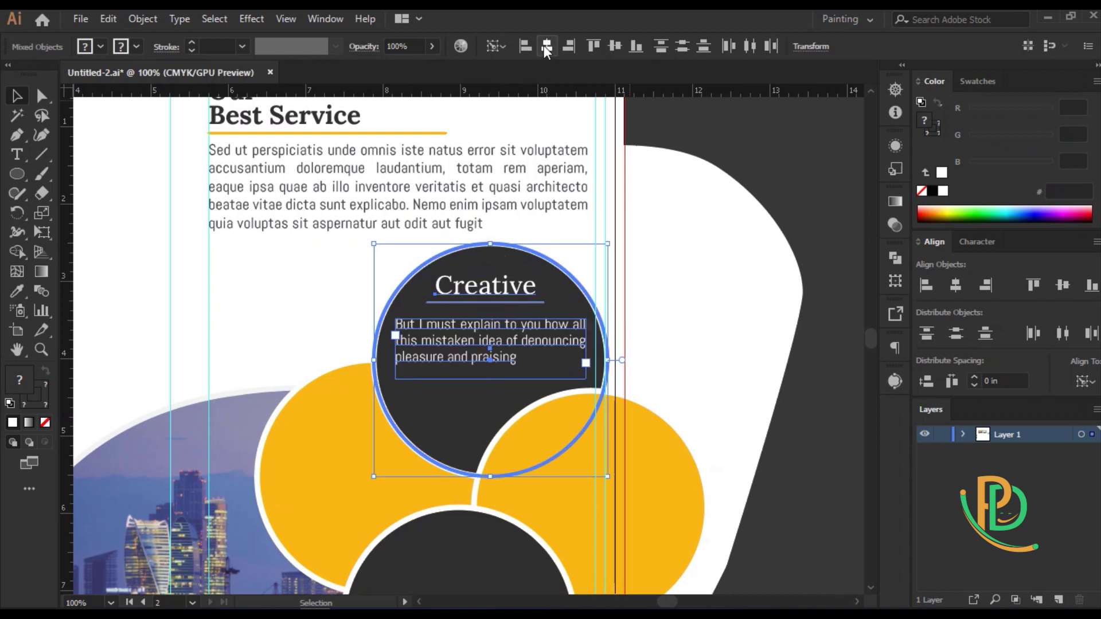
click(613, 47)
key(ctrl+z)
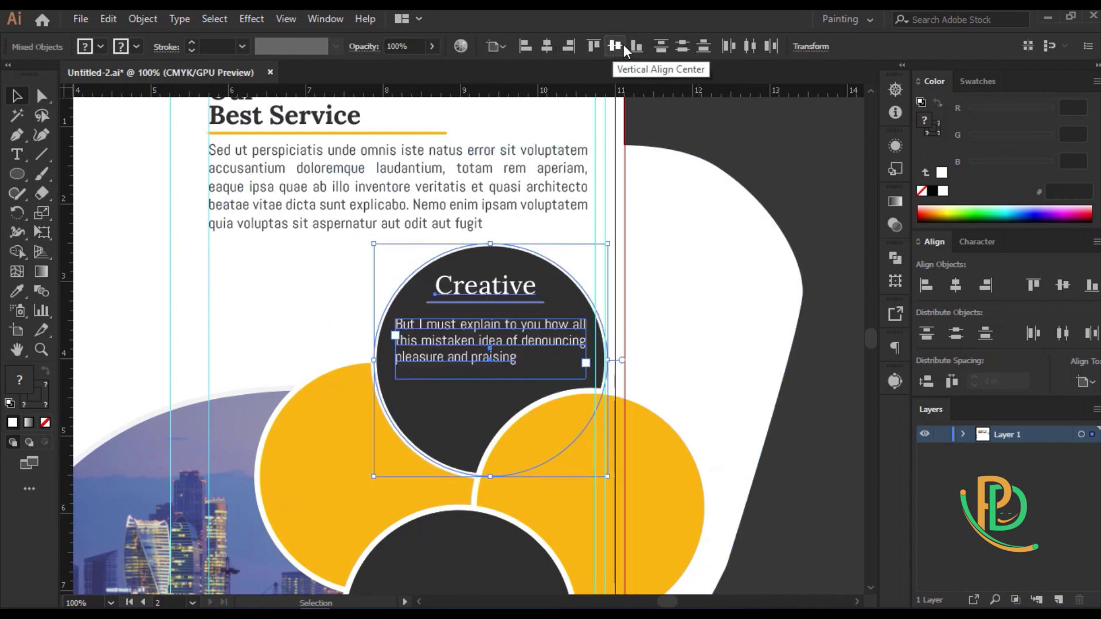
key(ctrl+z)
key(ctrl+z)
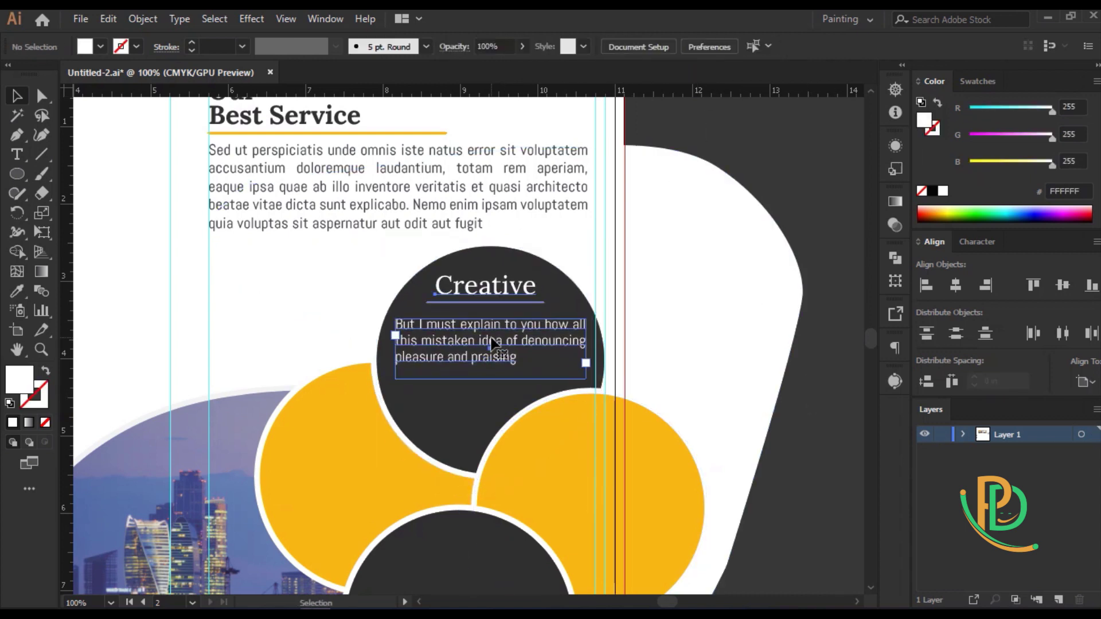
Copy the Creative heading and caption onto a yellow circle and make them dark
key(v)
click(486, 299)
scroll(486, 299, down, 3)
drag(479, 257, 359, 401)
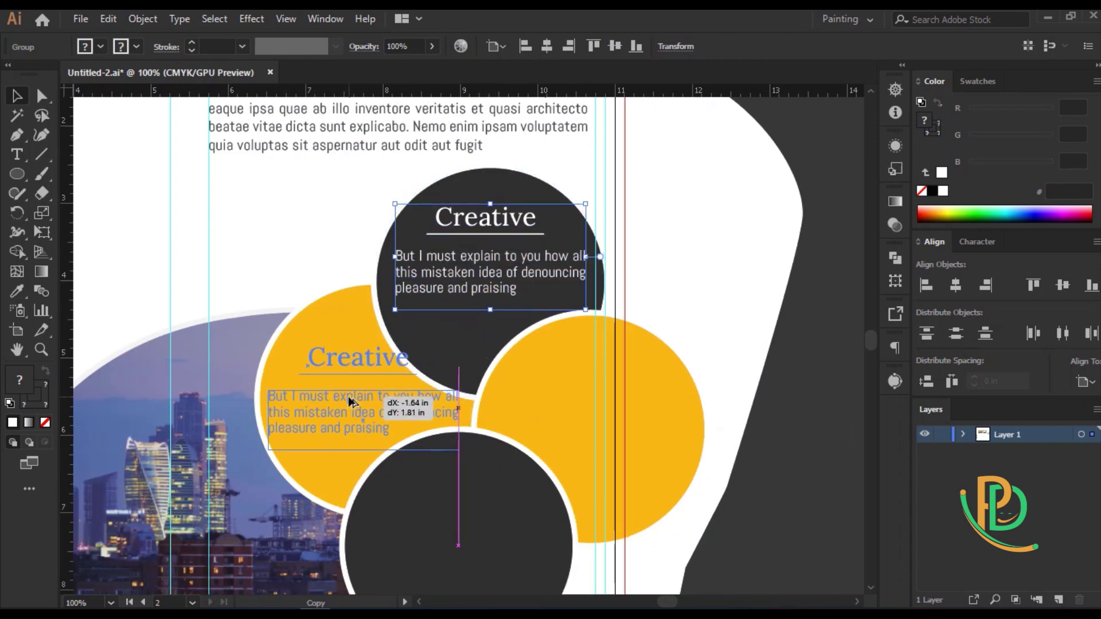
key(i)
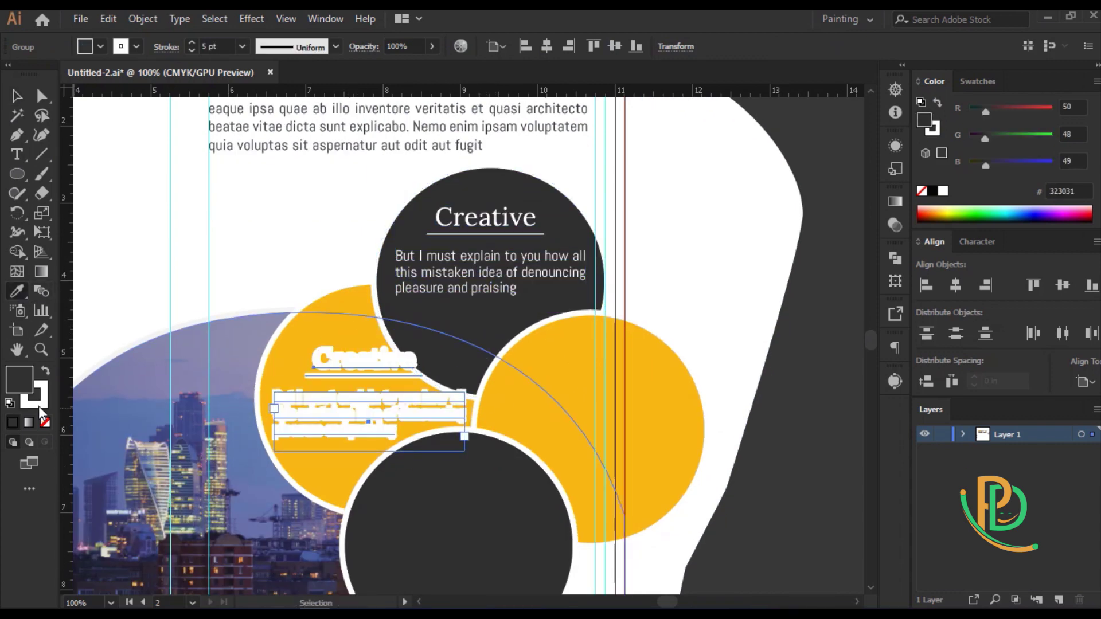
click(436, 321)
Place another copy of the heading and caption on the bottom circle and review the labels
scroll(354, 427, down, 2)
key(v)
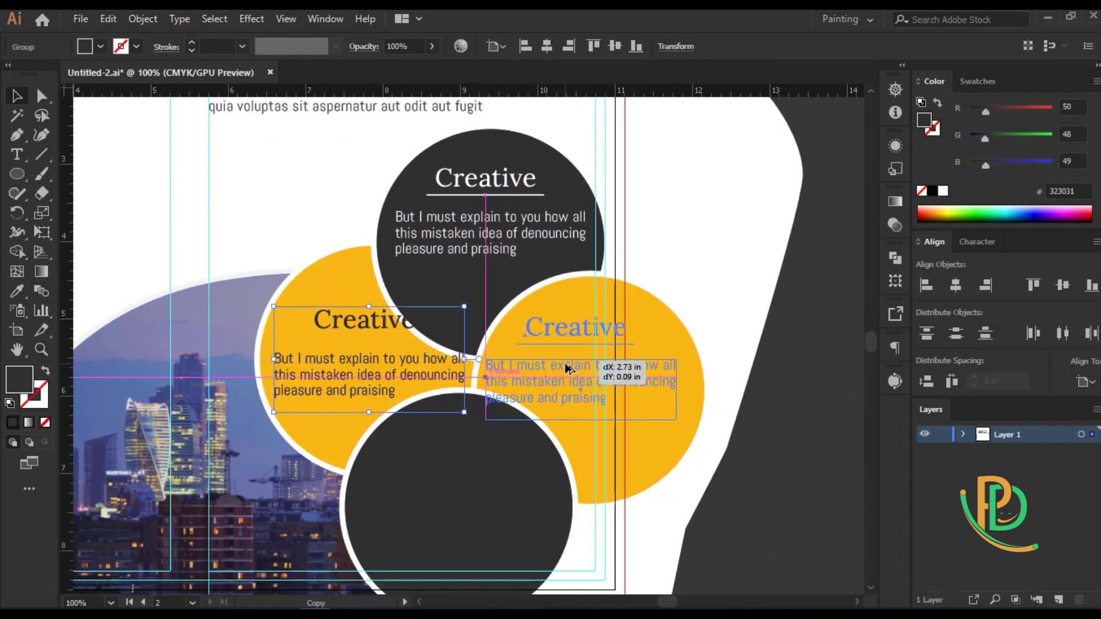
mouse_move(351, 352)
mouse_down()
mouse_move(557, 359)
mouse_move(455, 502)
mouse_up()
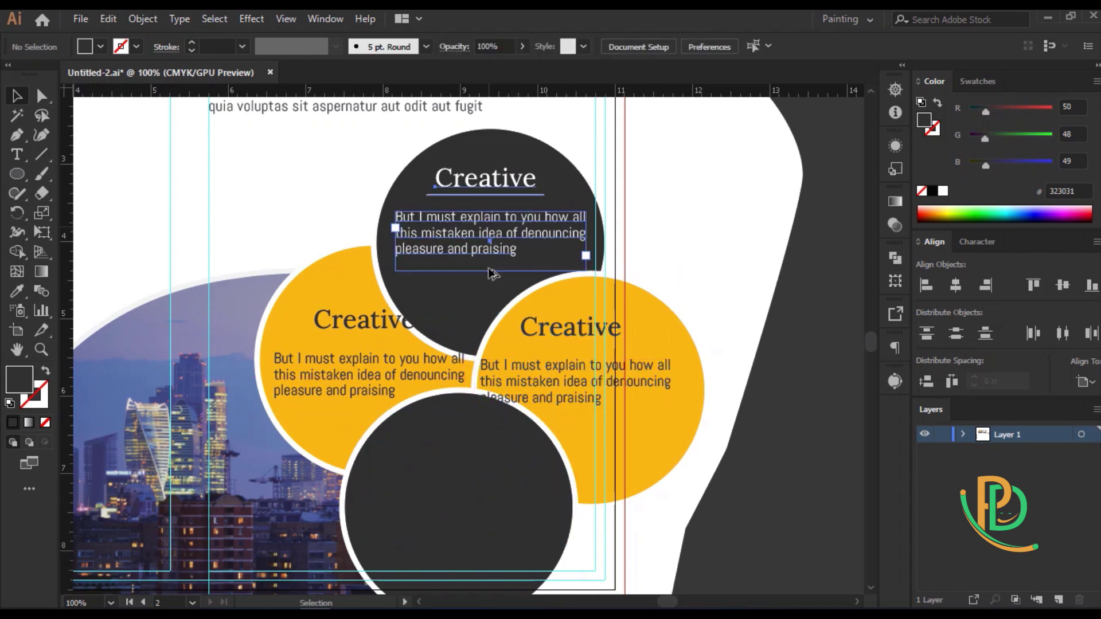
drag(752, 265, 623, 153)
key(ctrl+minus)
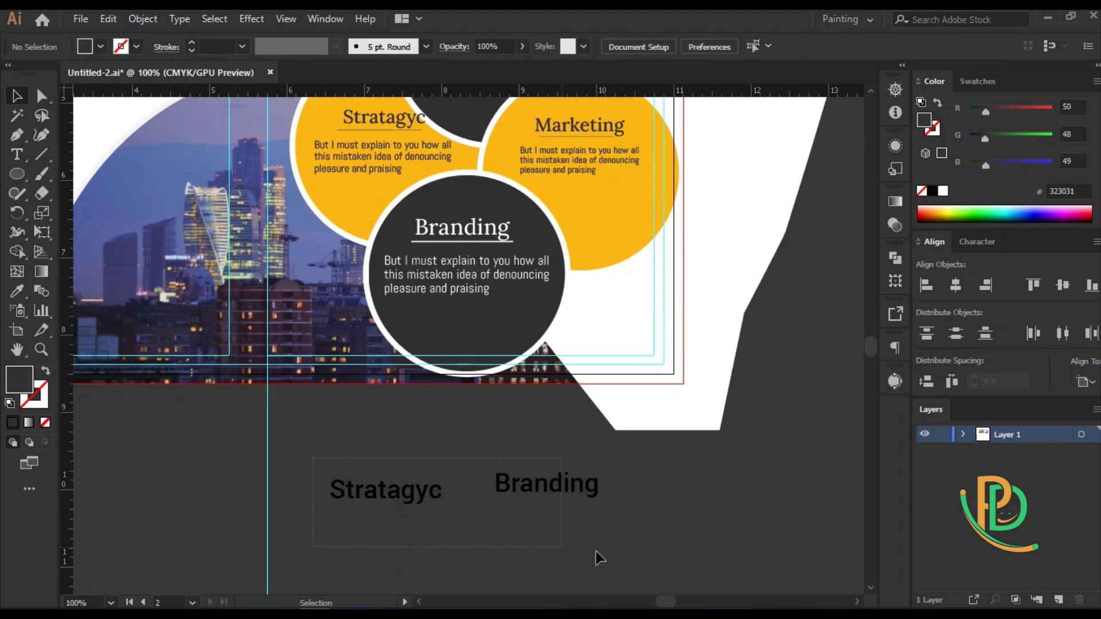
scroll(599, 556, up, 5)
click(367, 344)
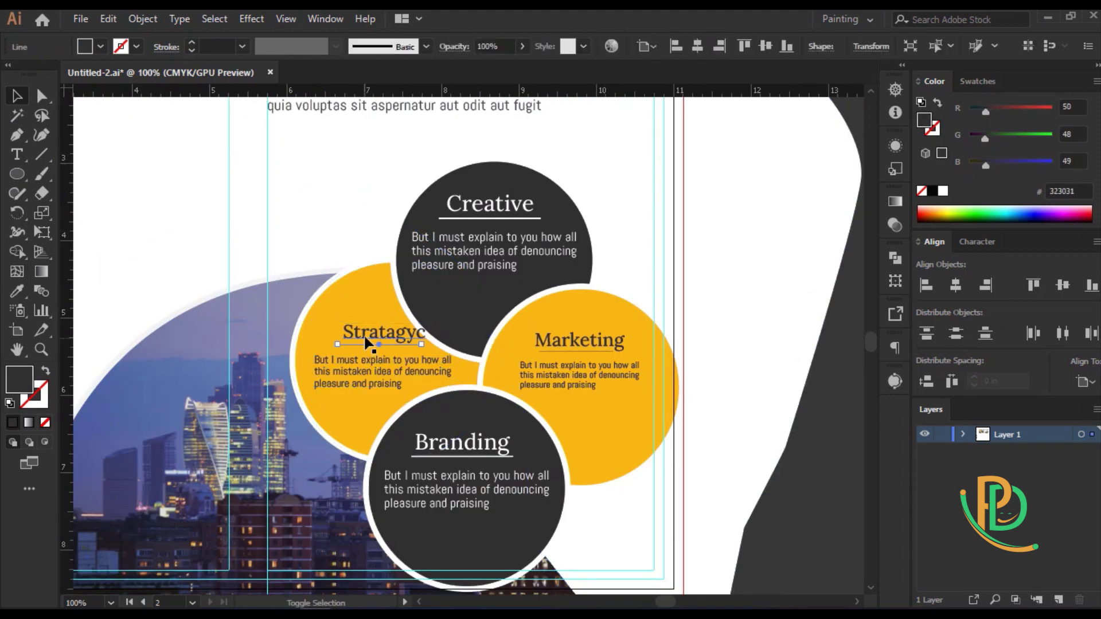
click(593, 351)
scroll(596, 351, up, 4)
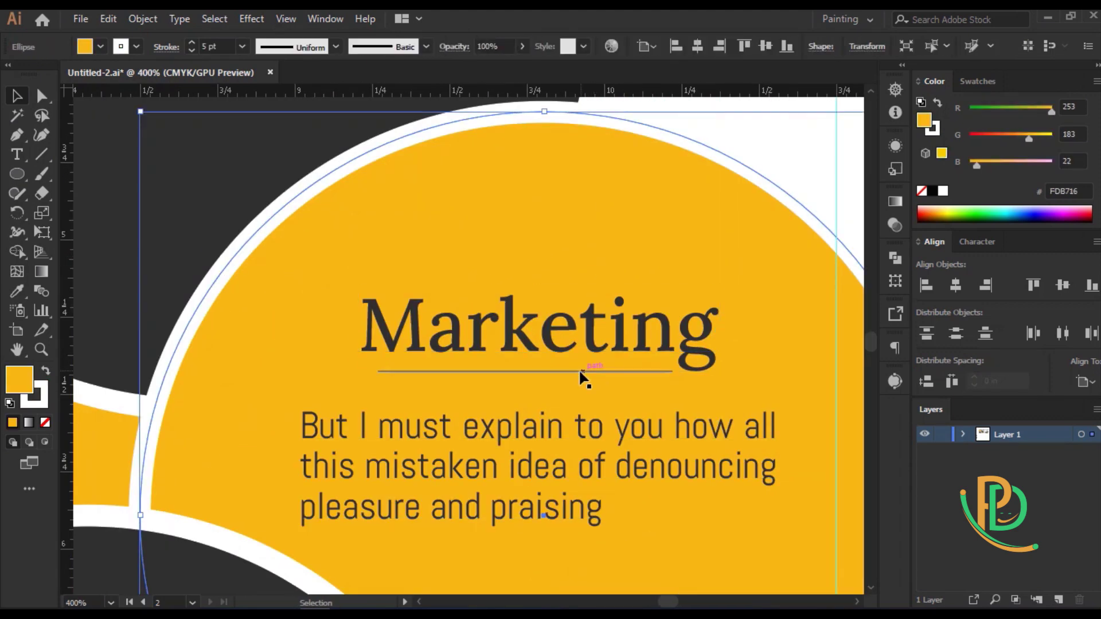
scroll(600, 325, down, 4)
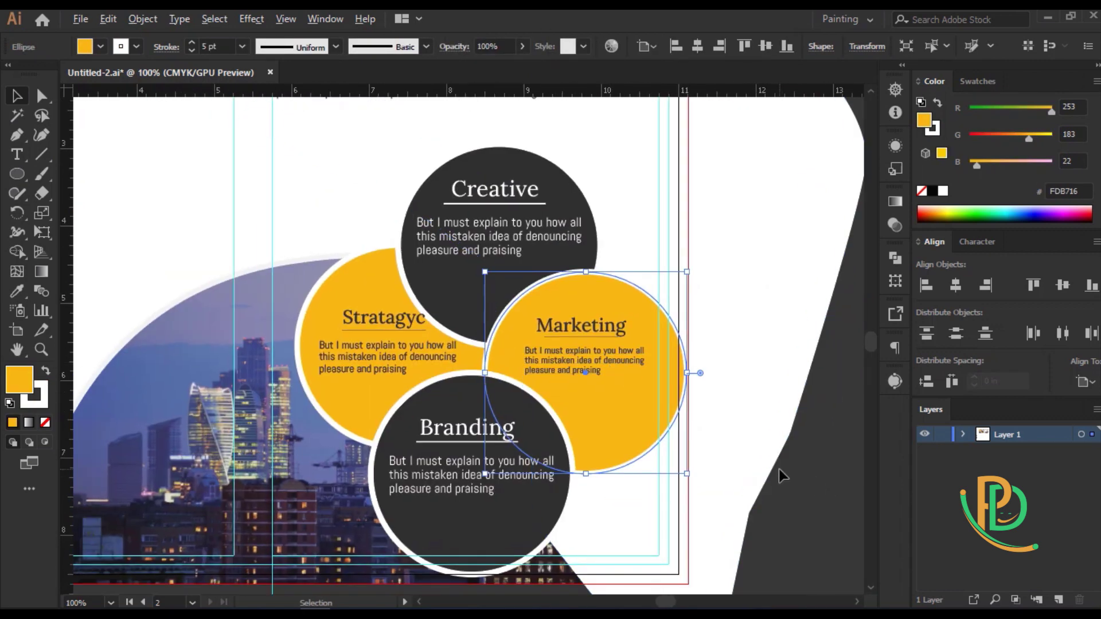
scroll(778, 469, down, 1)
click(778, 469)
click(717, 119)
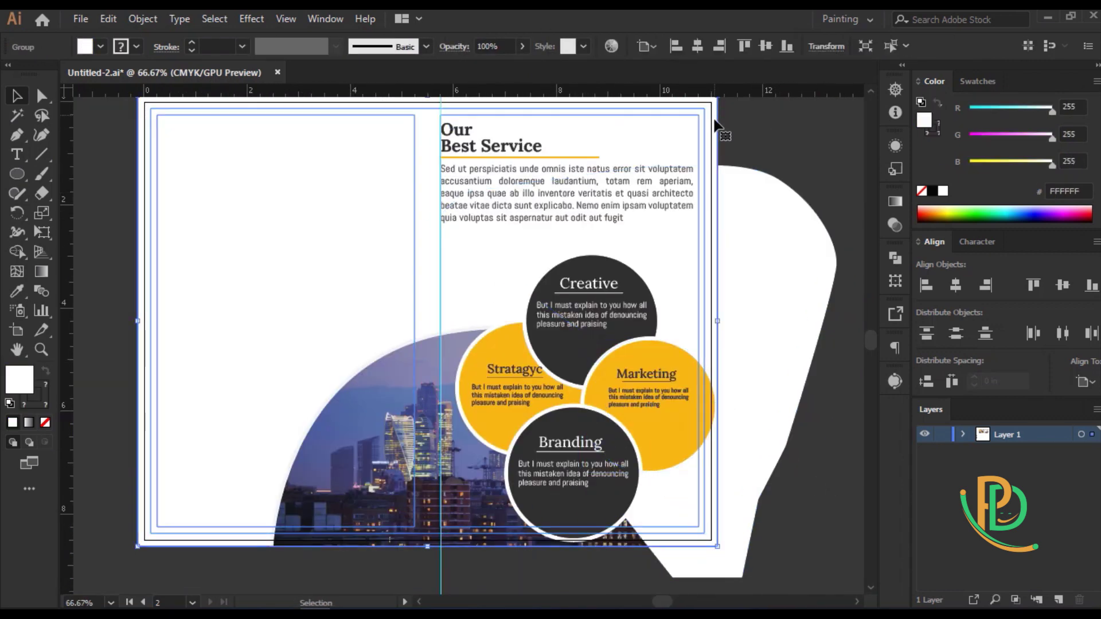
Draw a small circle below the Marketing circle filled with the yellow
click(787, 145)
scroll(730, 219, up, 2)
drag(716, 243, 737, 272)
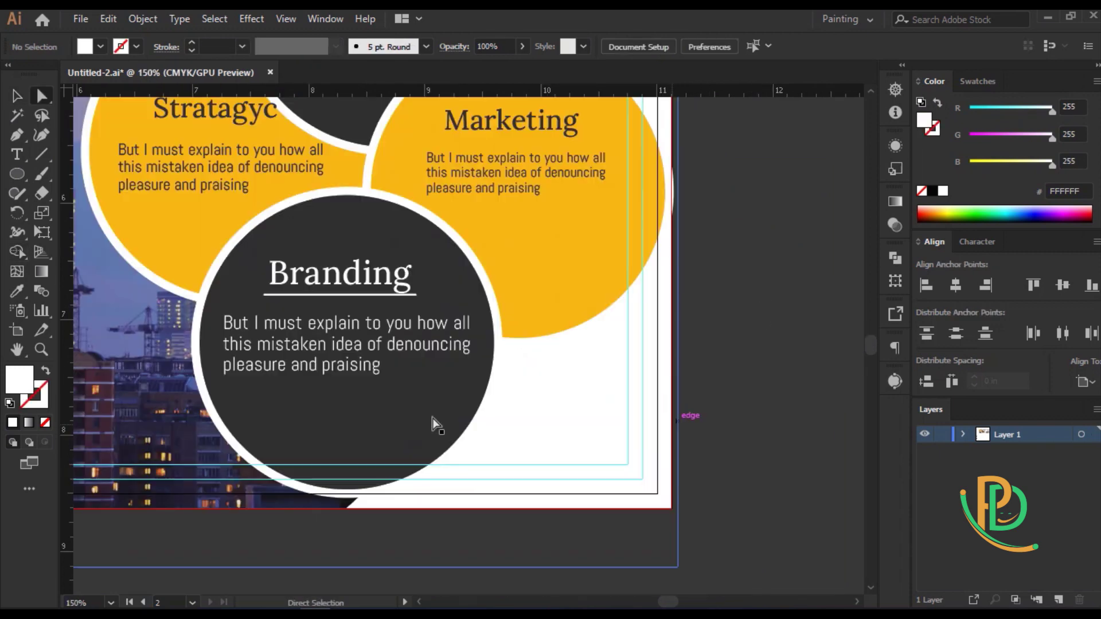
click(16, 180)
drag(566, 414, 595, 443)
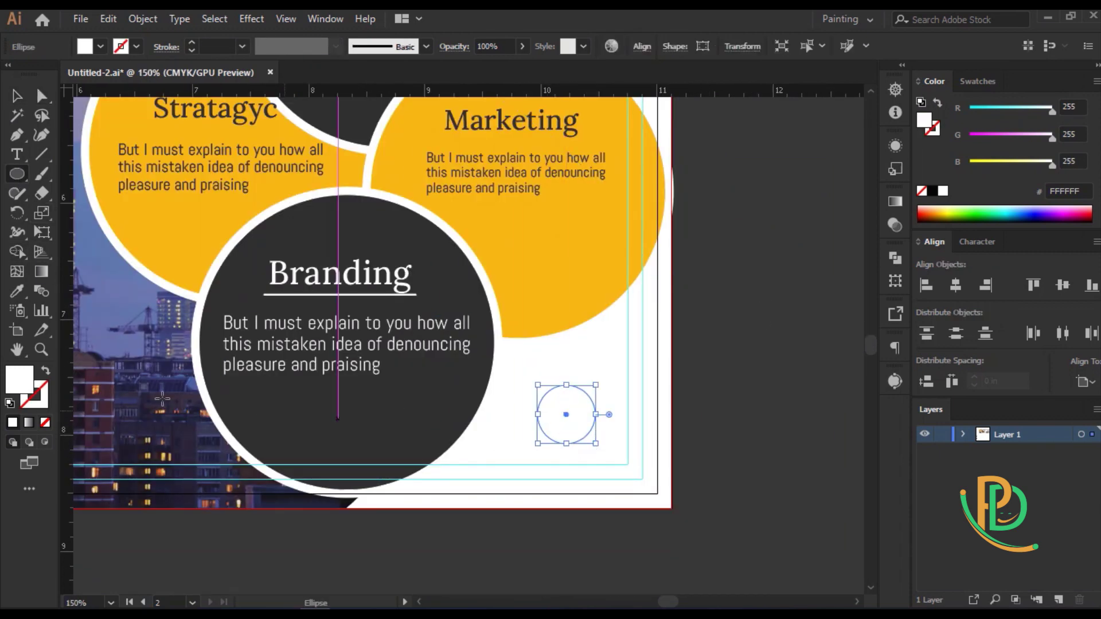
key(i)
click(554, 287)
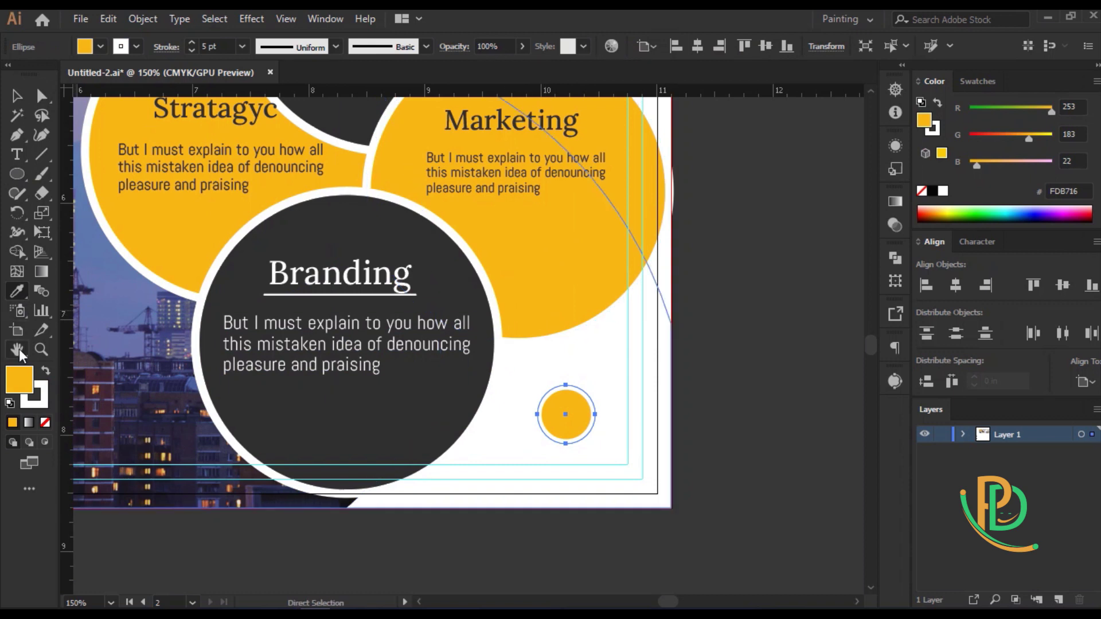
Shrink the yellow dot to about 0.45 in and view the whole page
click(46, 422)
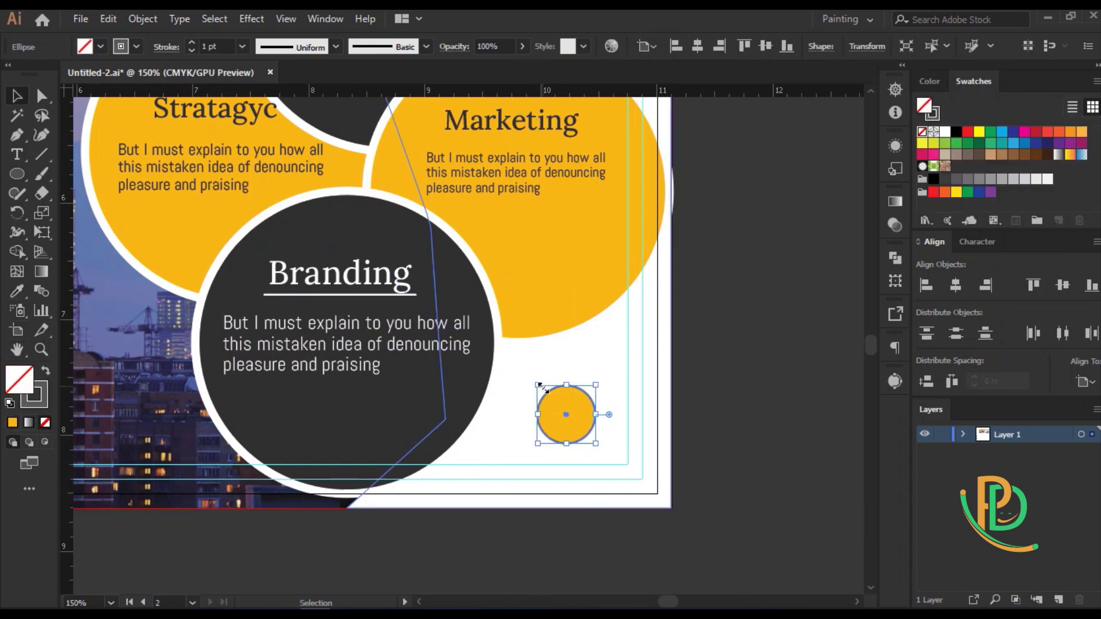
drag(539, 388, 570, 452)
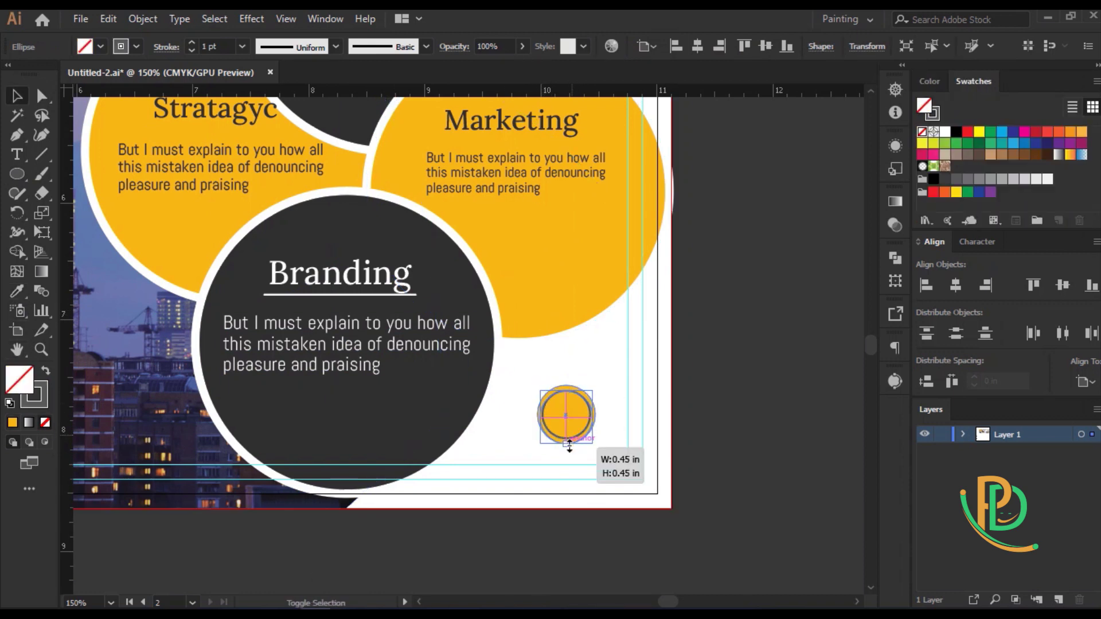
click(688, 545)
key(ctrl+minus)
key(ctrl+minus)
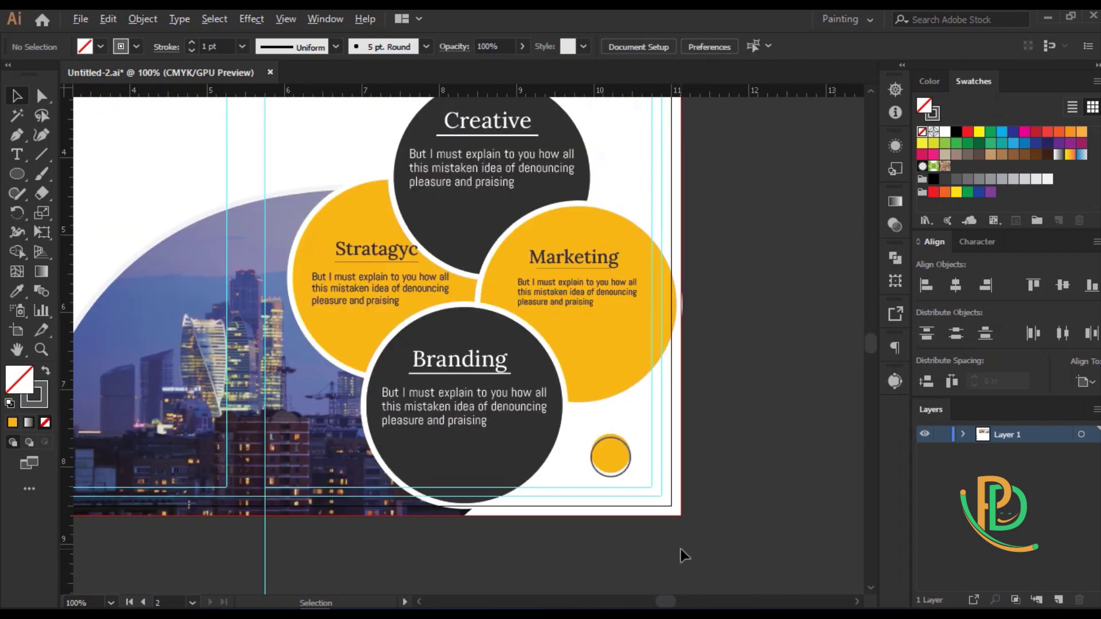
mouse_move(649, 260)
mouse_down()
mouse_move(715, 405)
mouse_move(769, 467)
mouse_up()
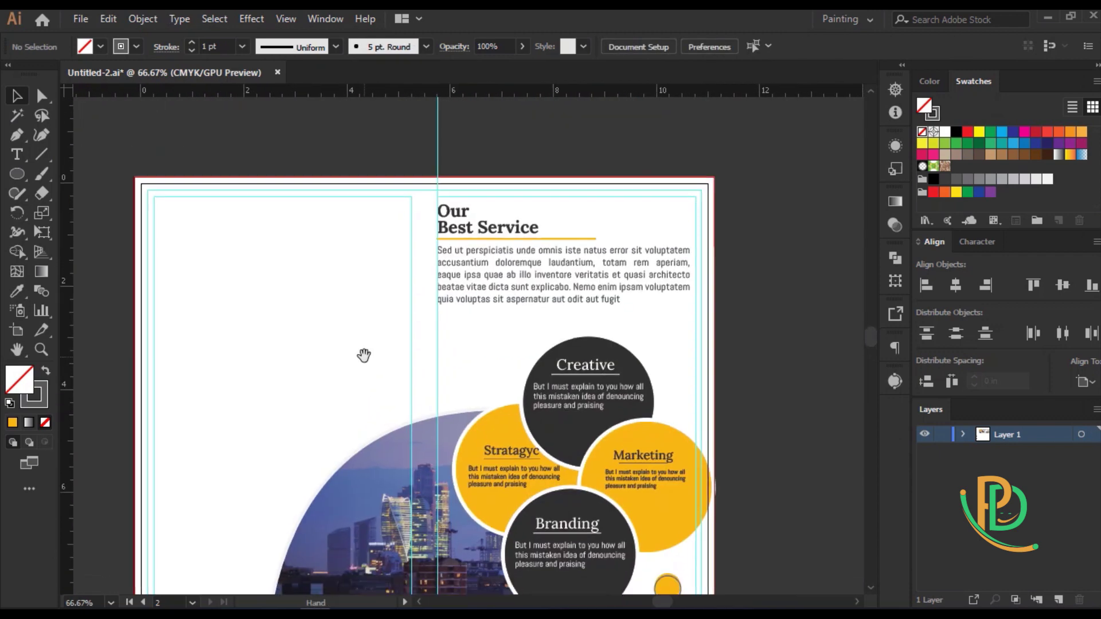
Draw a closed curved path over the left panel, sweeping down to the city photo
click(198, 177)
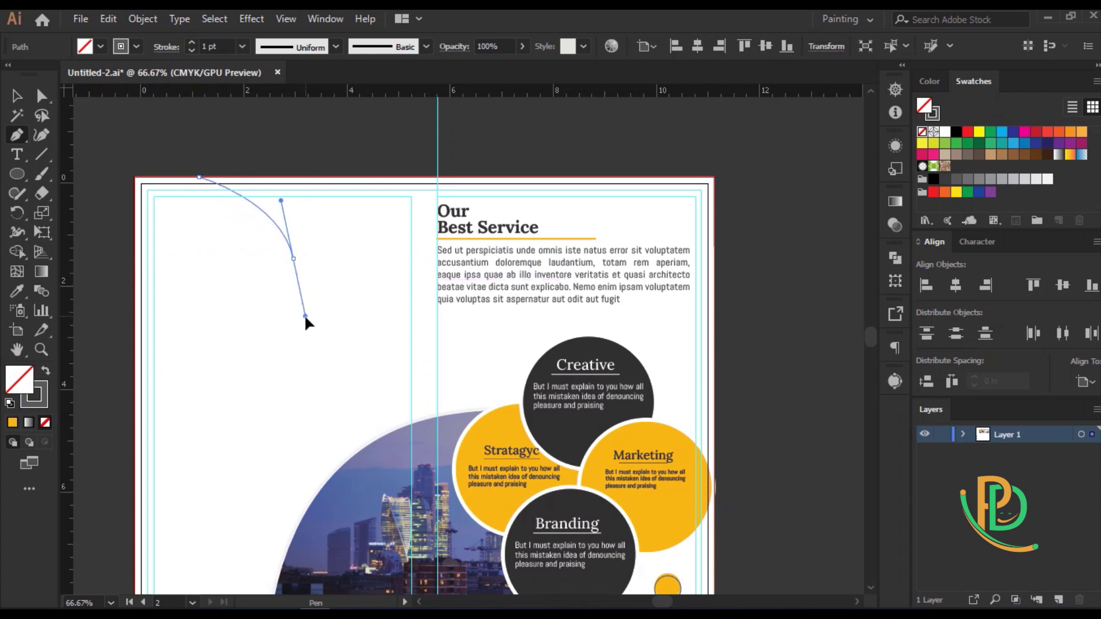
drag(292, 293, 304, 322)
click(293, 258)
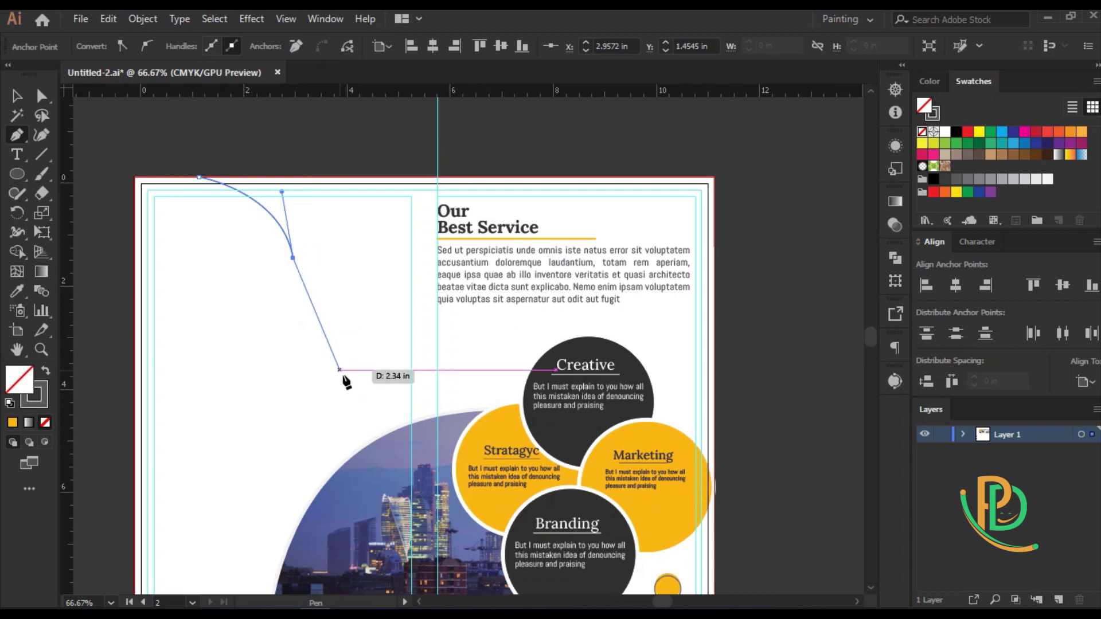
drag(397, 395, 428, 434)
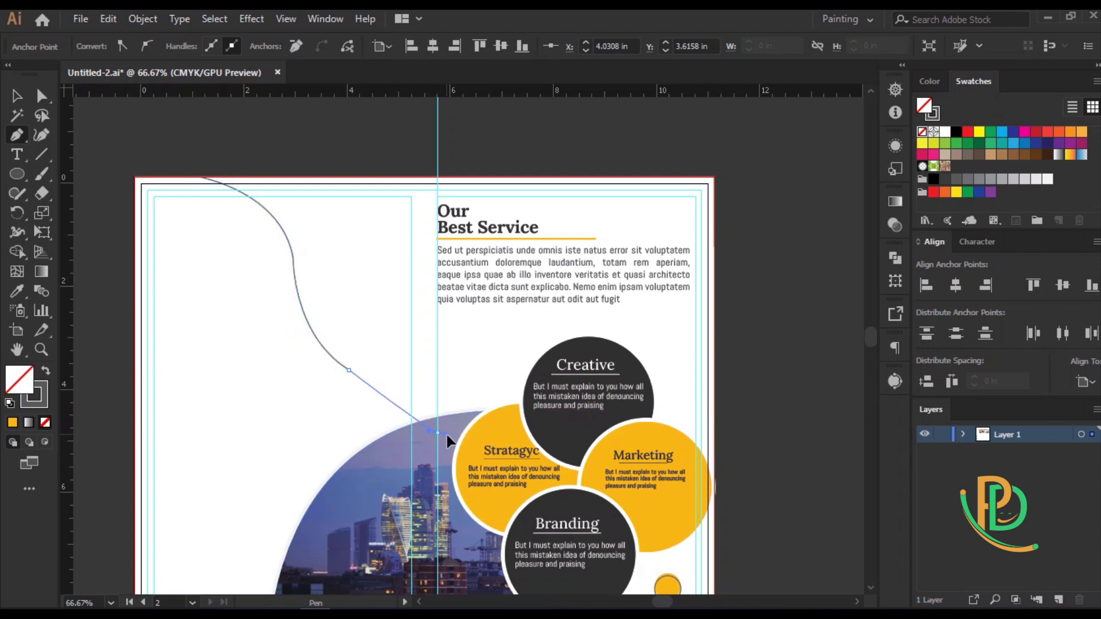
click(483, 454)
scroll(344, 516, down, 3)
click(294, 553)
scroll(258, 562, left, 5)
click(270, 554)
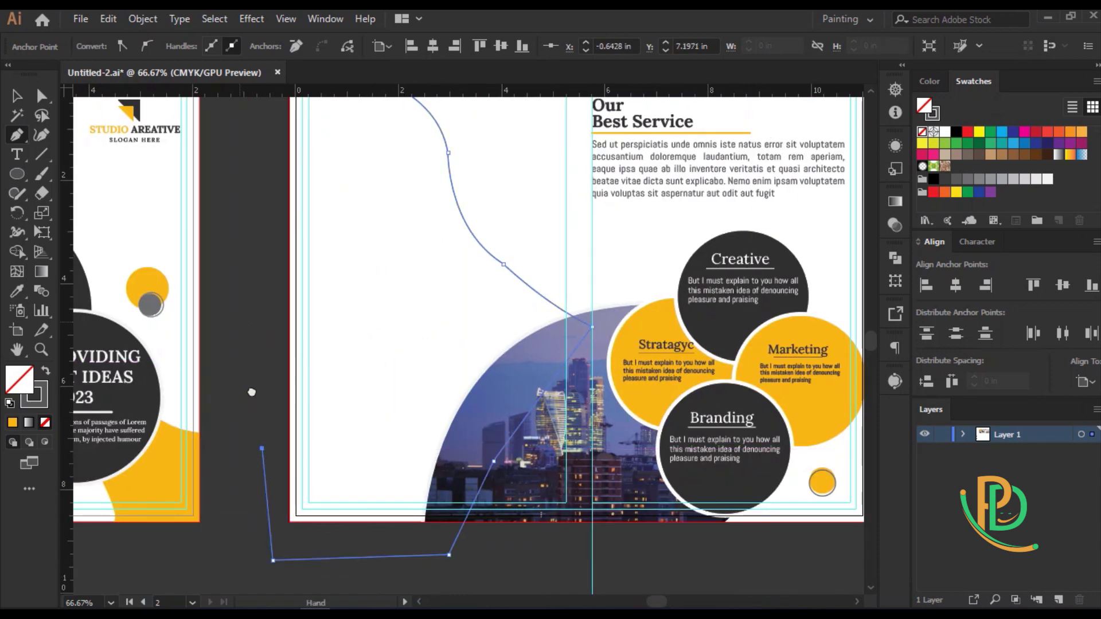
scroll(285, 275, up, 6)
click(282, 271)
click(294, 220)
Fill the new shape with the circles' dark grey and set its stroke to None
scroll(218, 378, down, 2)
scroll(218, 378, right, 2)
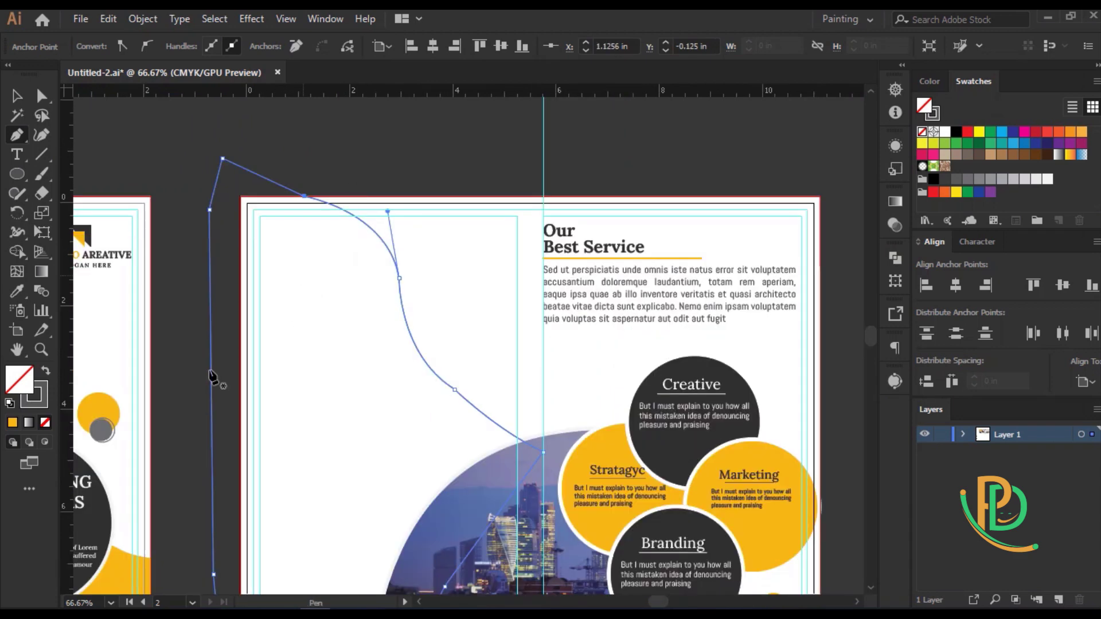
scroll(223, 430, down, 3)
key(i)
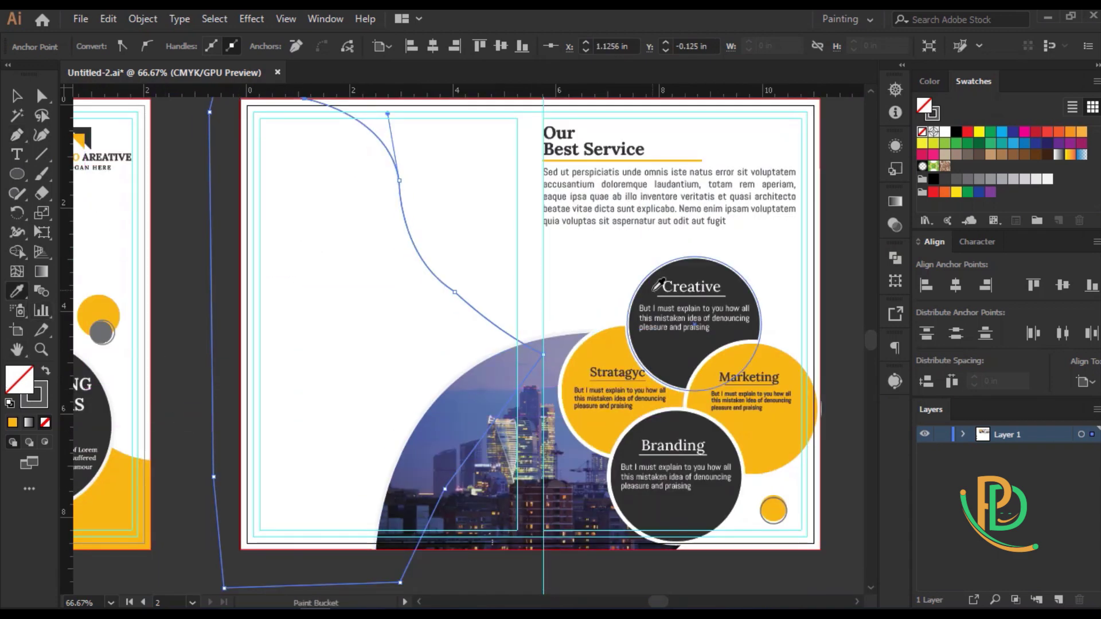
click(653, 314)
click(50, 406)
click(22, 383)
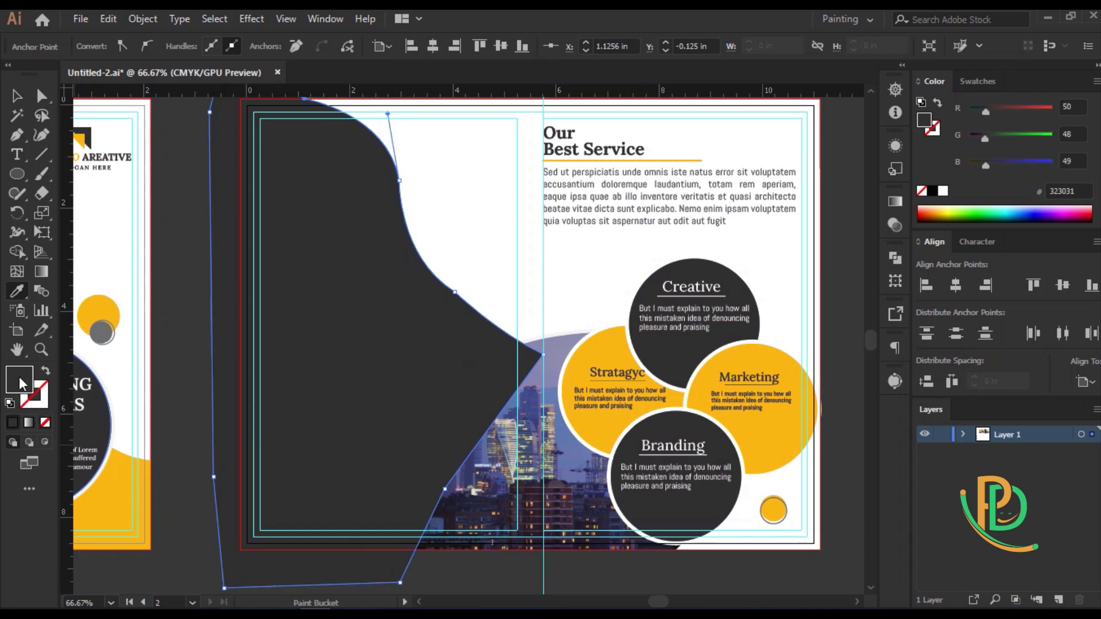
Select the dark panel and check its anchor points and curve
click(17, 96)
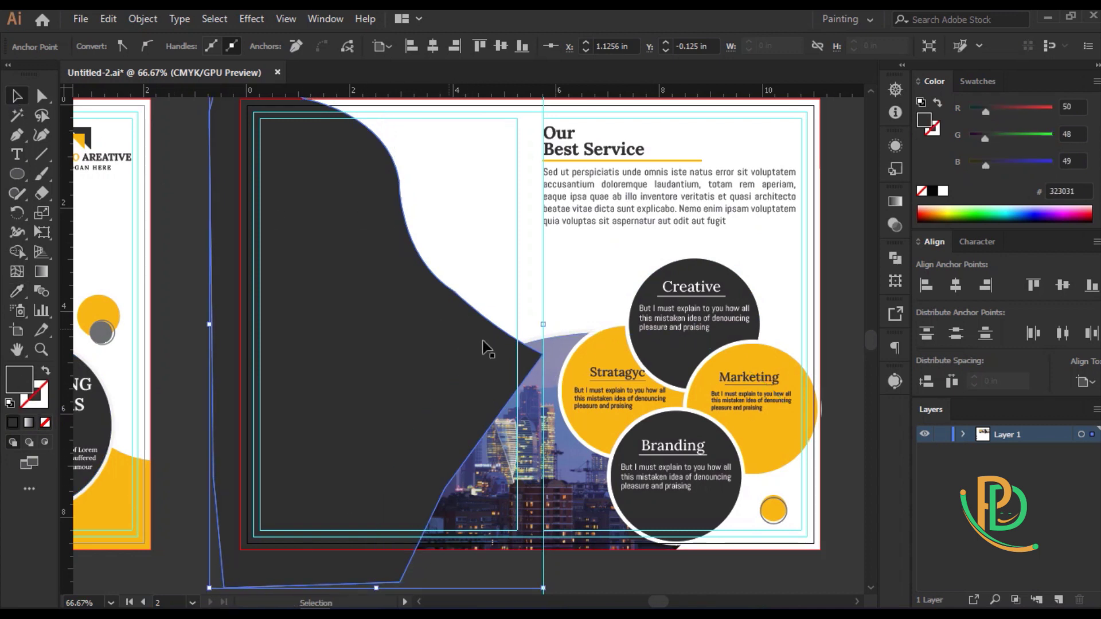
click(459, 336)
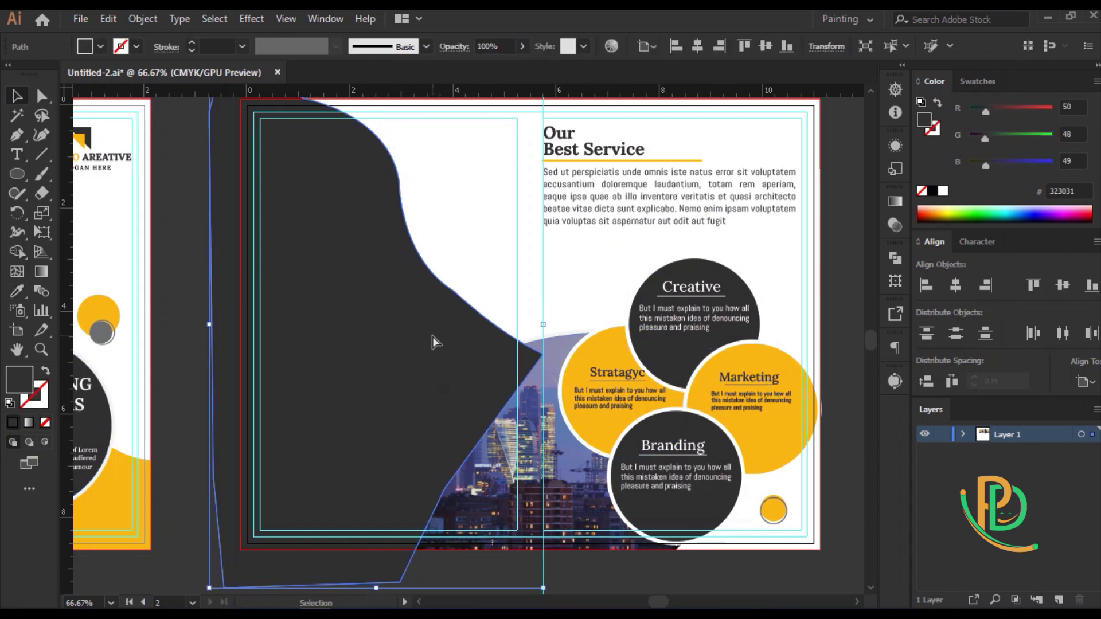
key(a)
key(ctrl+shift+bracketleft)
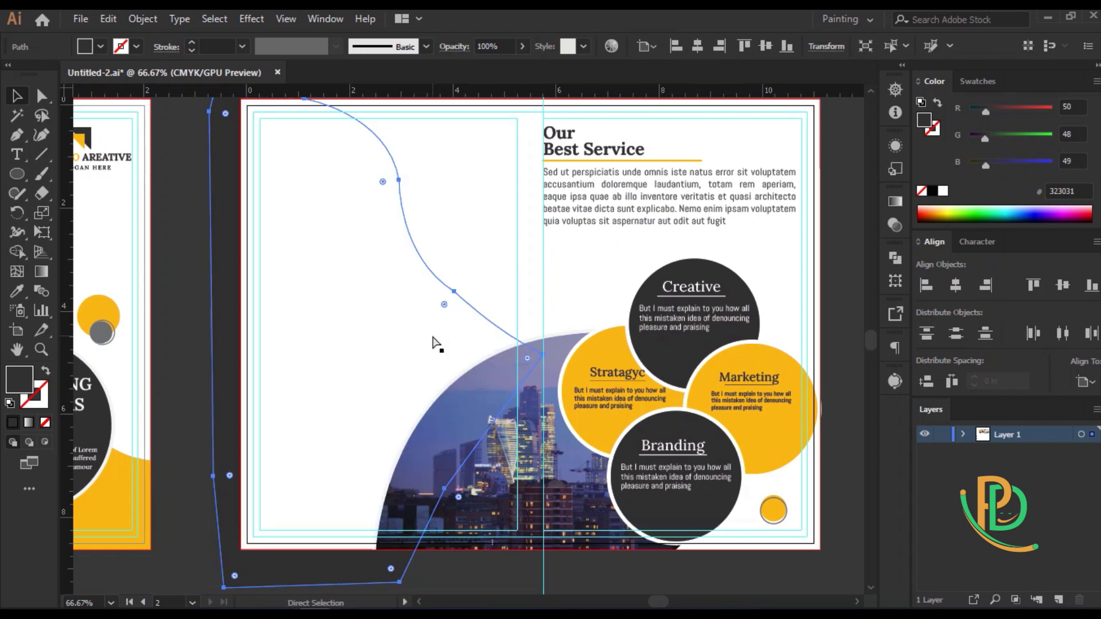
key(ctrl+z)
key(ctrl+equal)
key(ctrl+equal)
Draw a curved path following the photo's arc up from the page bottom
drag(485, 482, 551, 314)
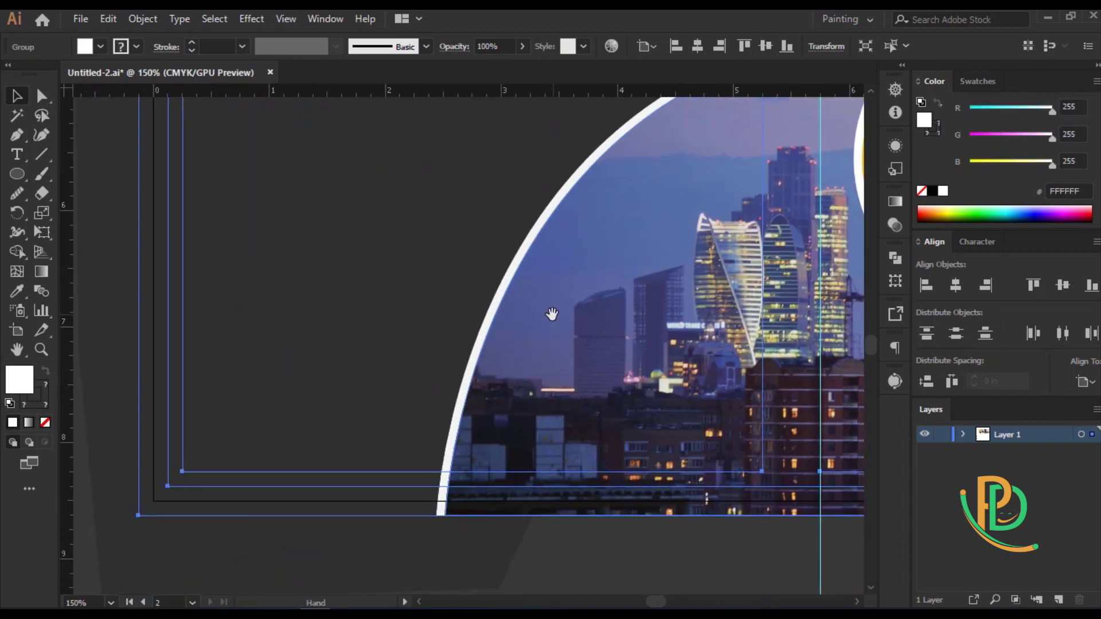
click(17, 135)
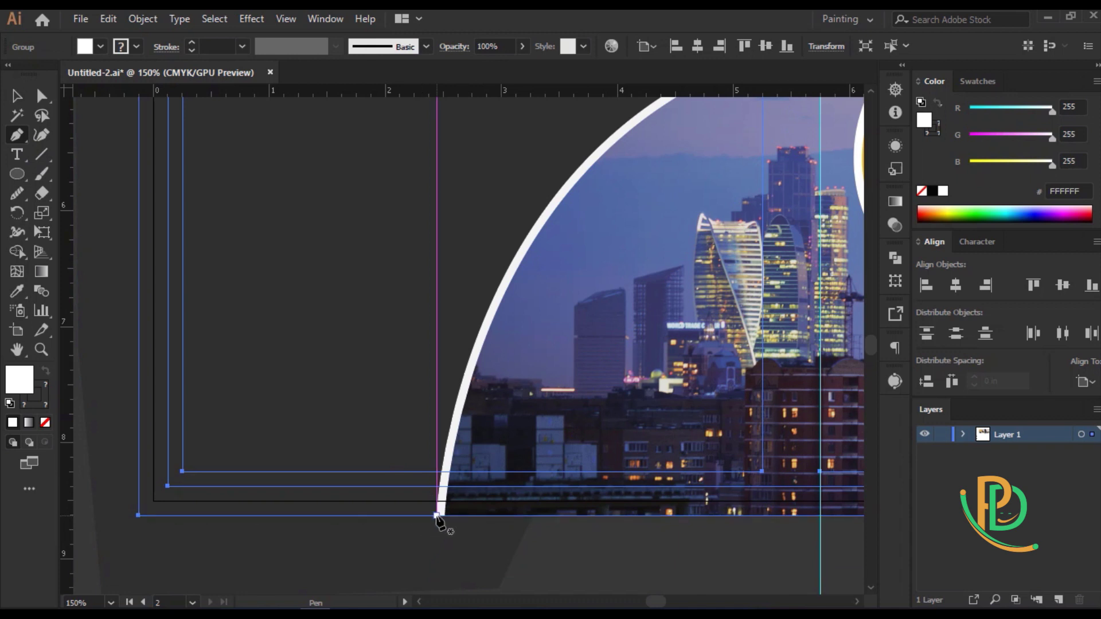
click(437, 514)
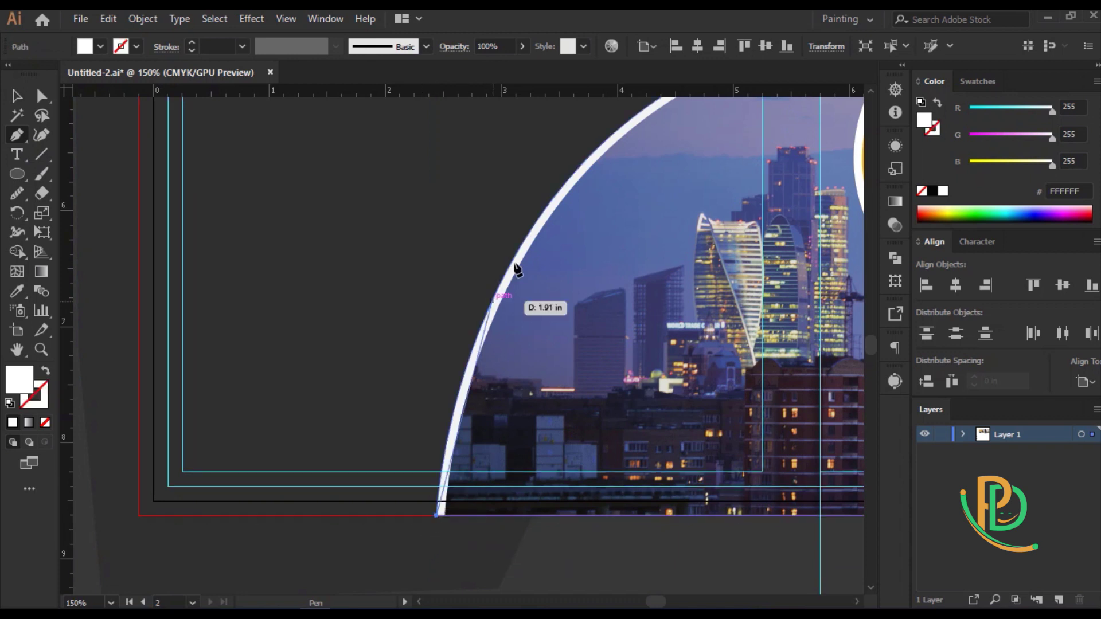
click(556, 194)
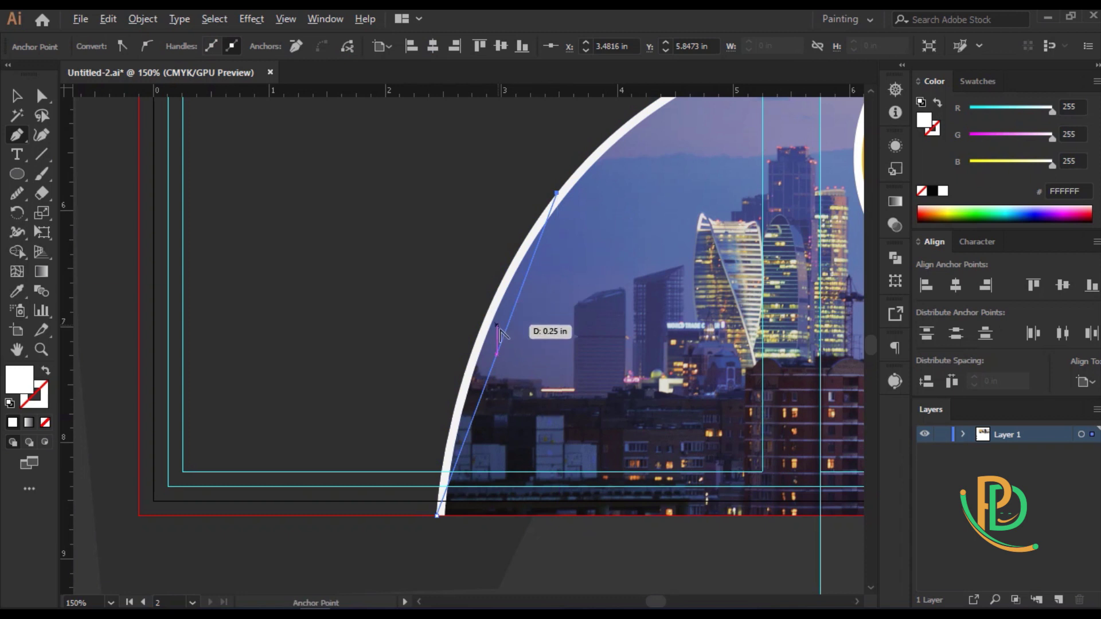
mouse_move(503, 339)
mouse_down()
mouse_move(484, 282)
mouse_move(379, 515)
mouse_up()
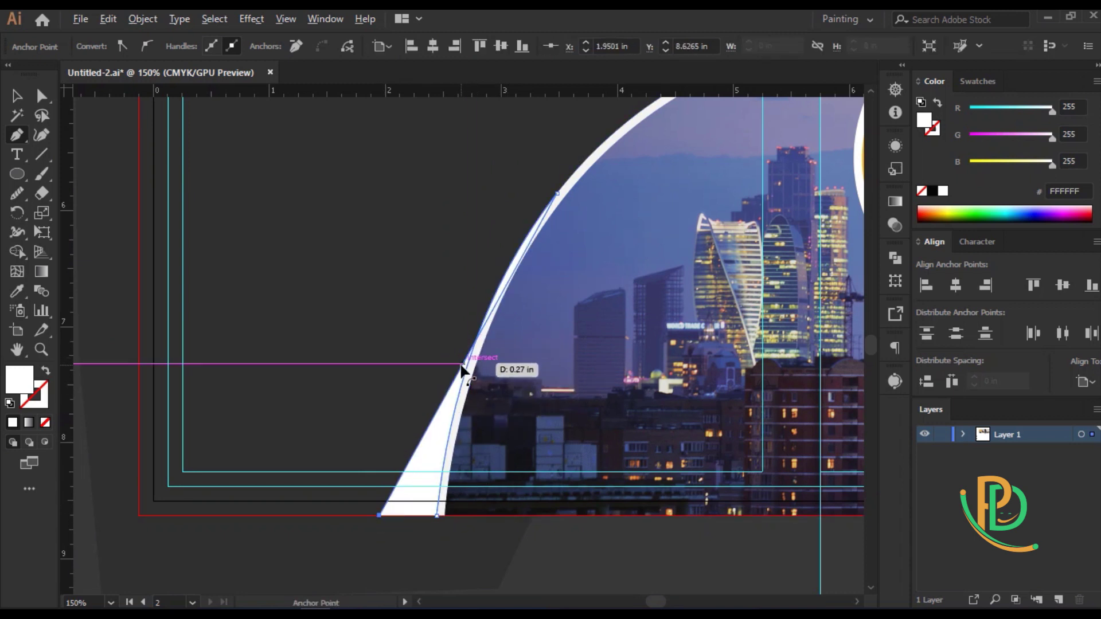
Reshape the white strip's curve so it bulges further to the left
drag(462, 372, 436, 359)
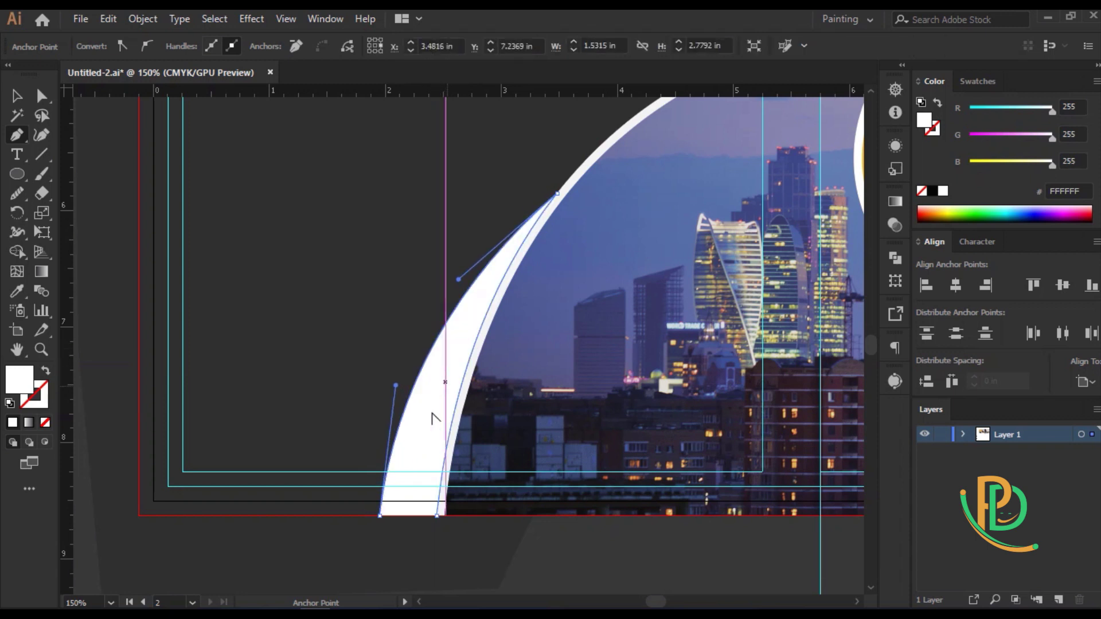
drag(432, 351, 428, 339)
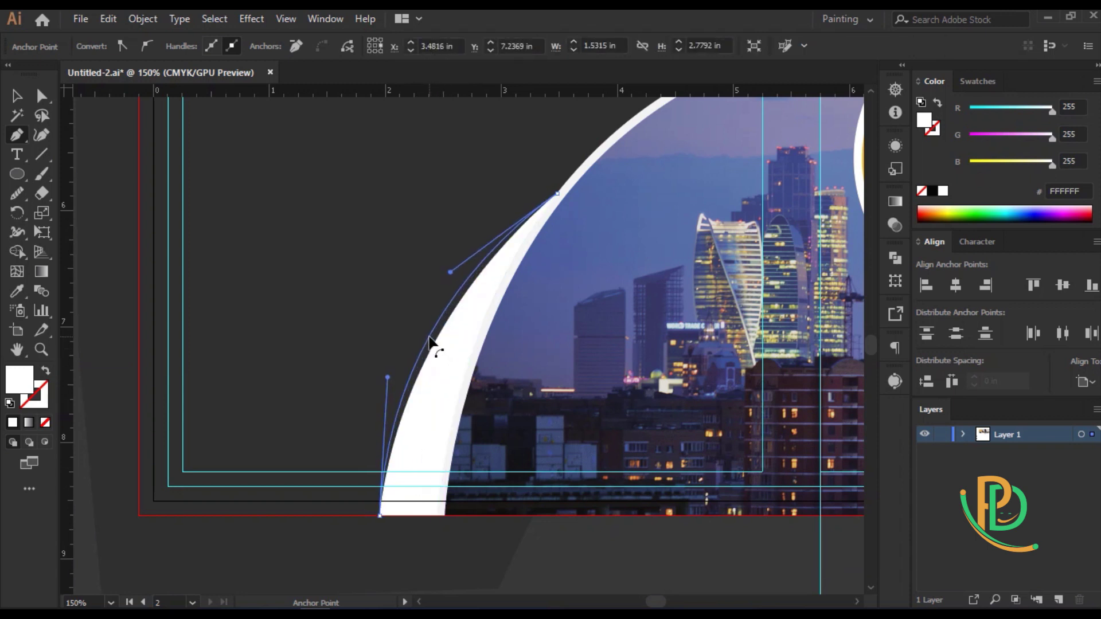
scroll(447, 516, down, 3)
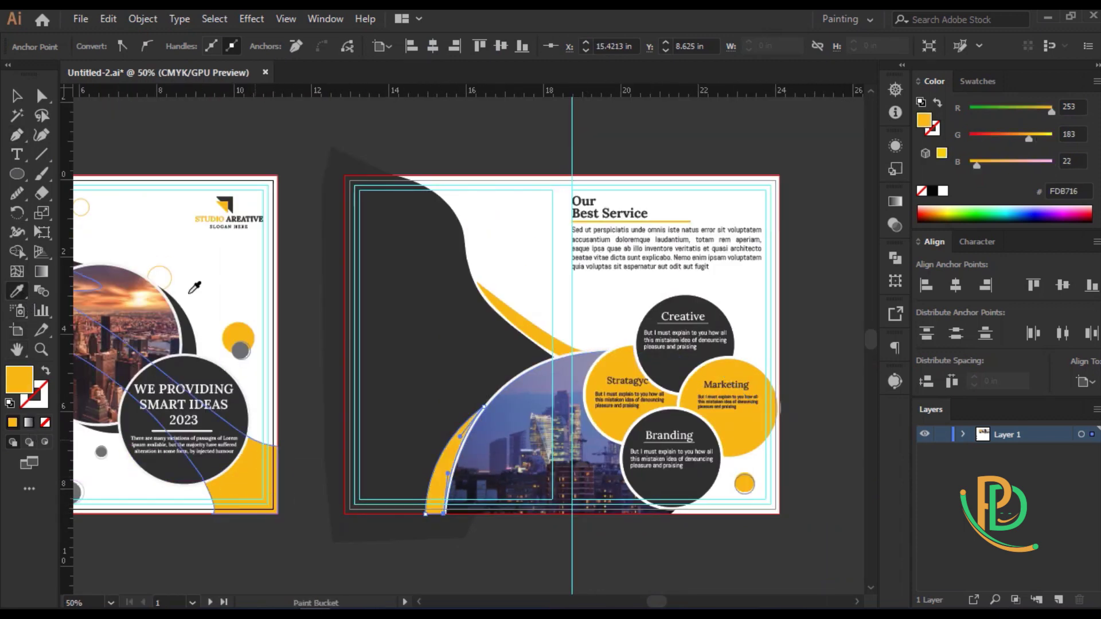
scroll(471, 438, up, 4)
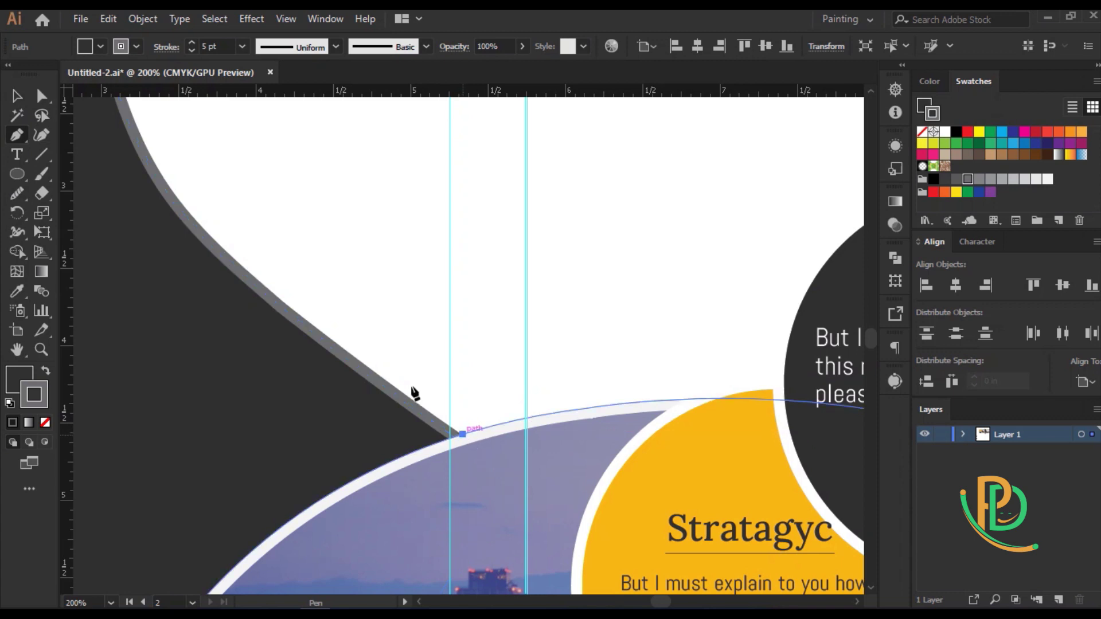
Draw a thin closed sliver along the dark panel's curved edge down to the photo arc
click(152, 156)
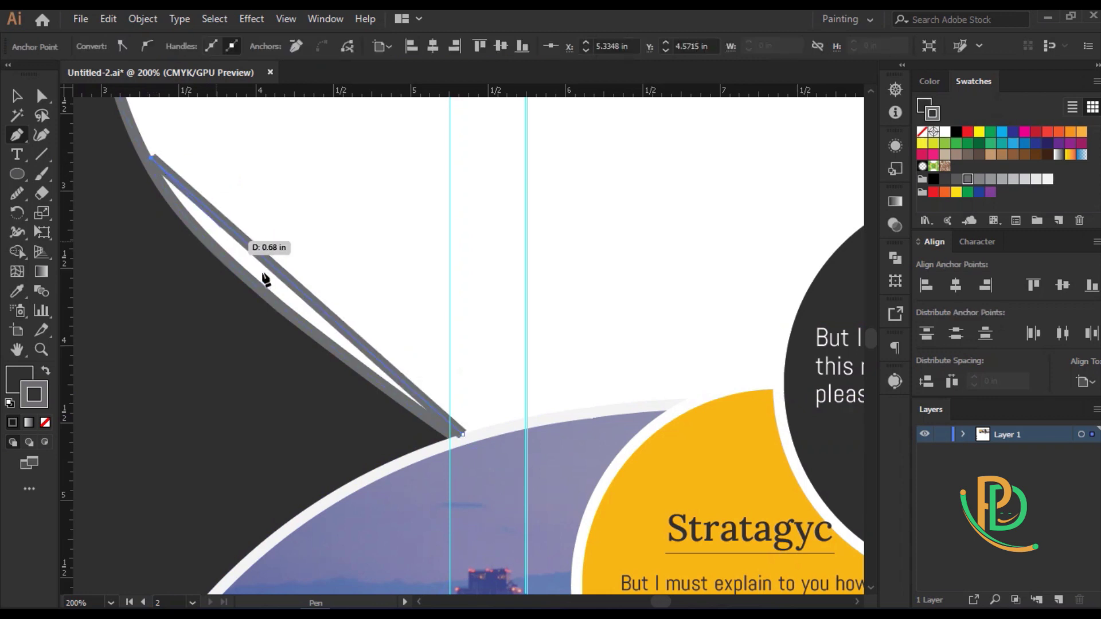
mouse_move(282, 275)
mouse_down()
mouse_move(263, 293)
mouse_move(255, 280)
mouse_up()
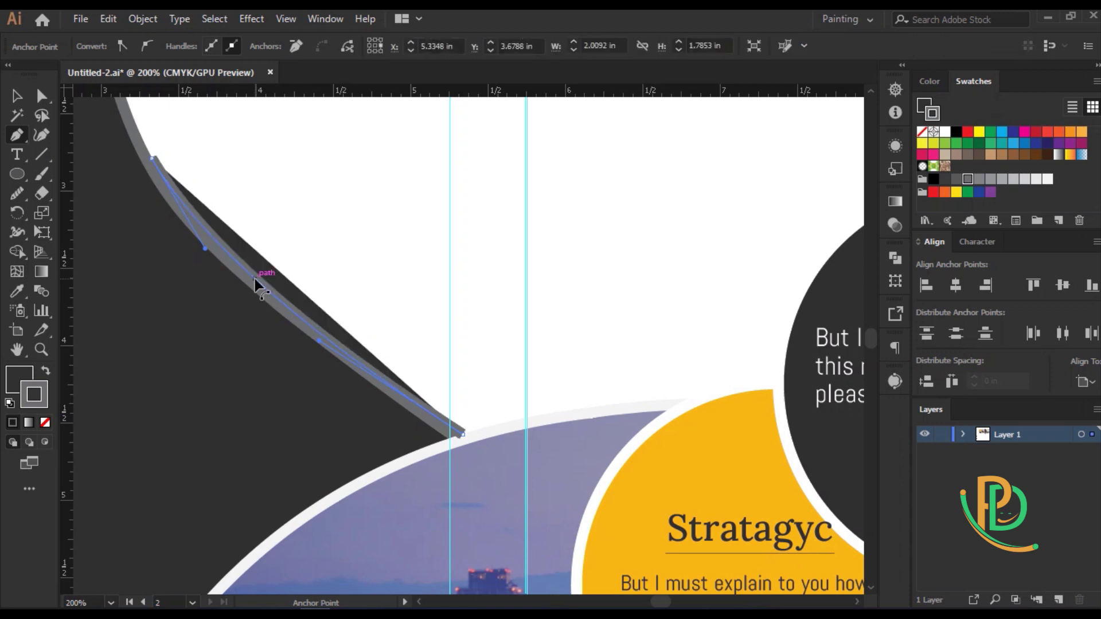
click(549, 415)
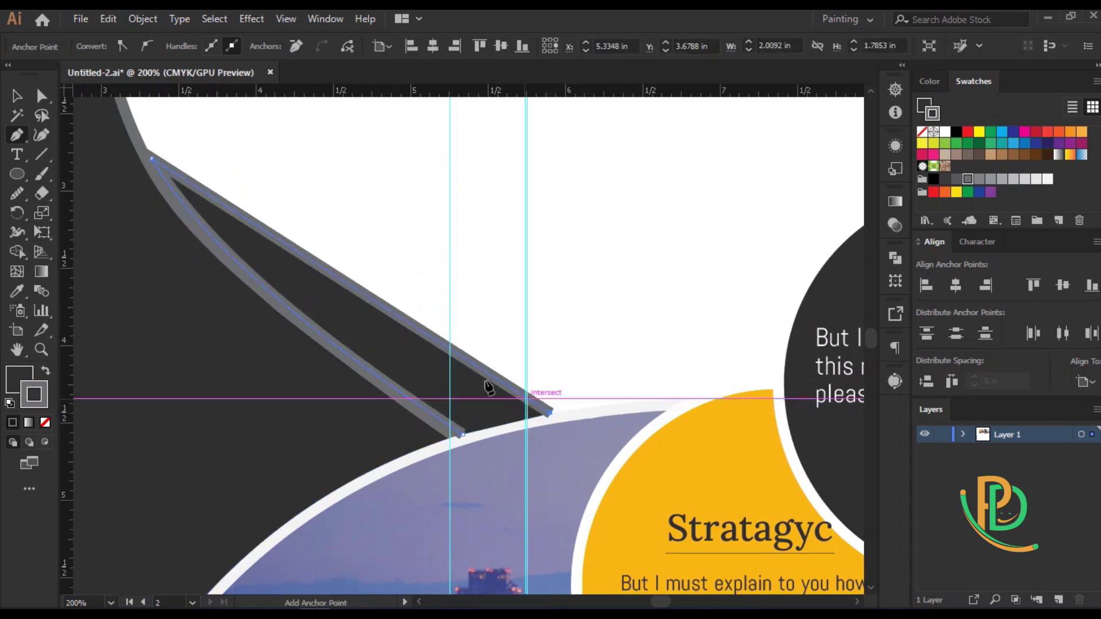
drag(344, 279, 332, 298)
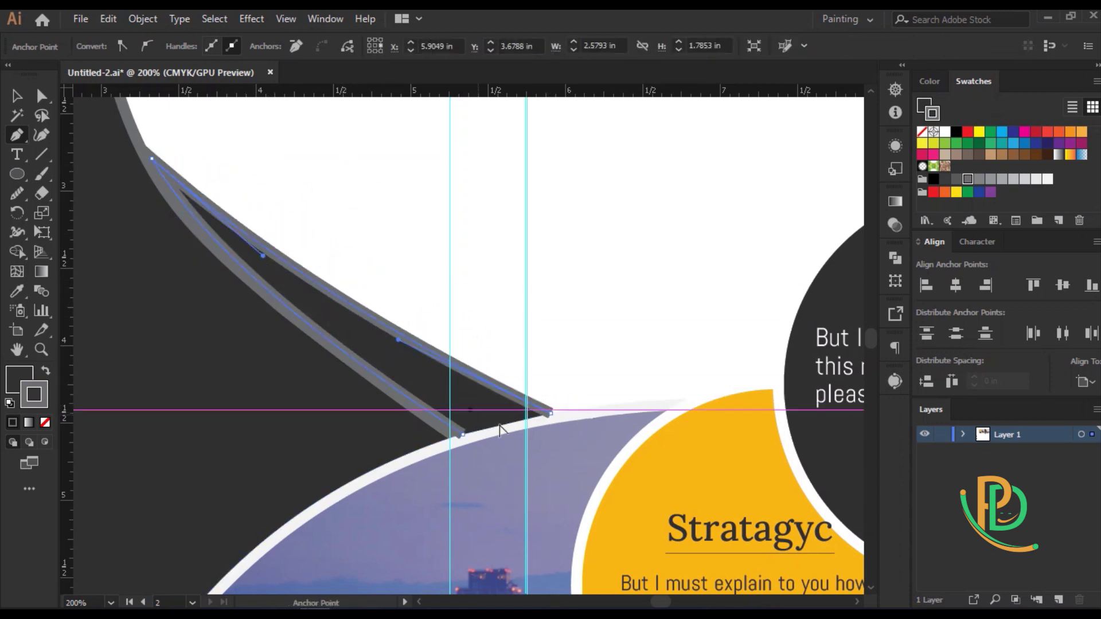
click(591, 441)
click(496, 466)
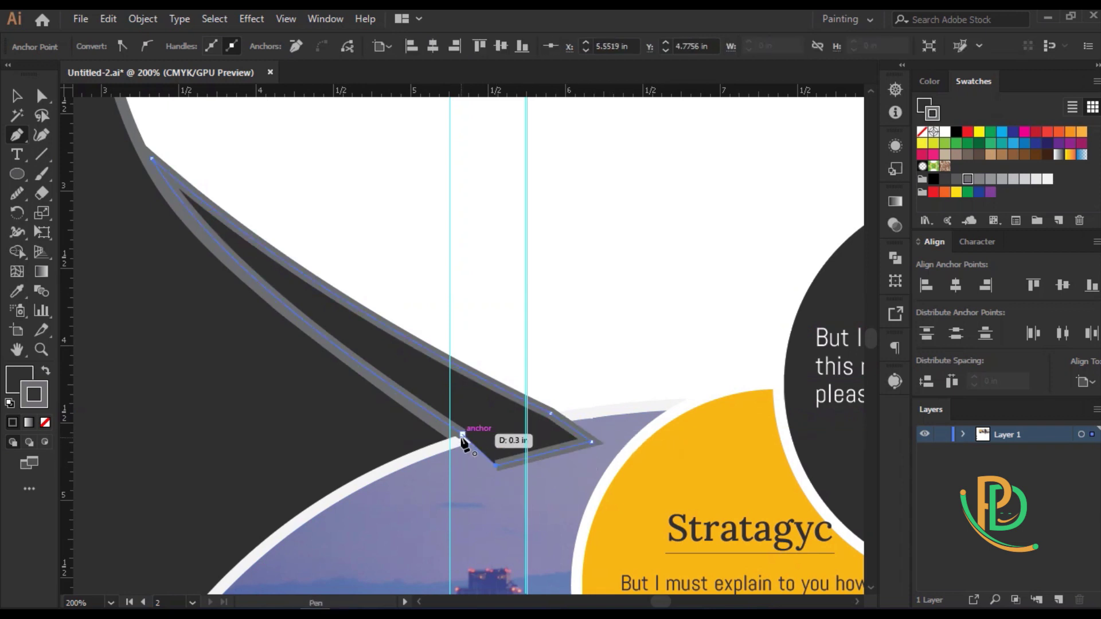
click(463, 435)
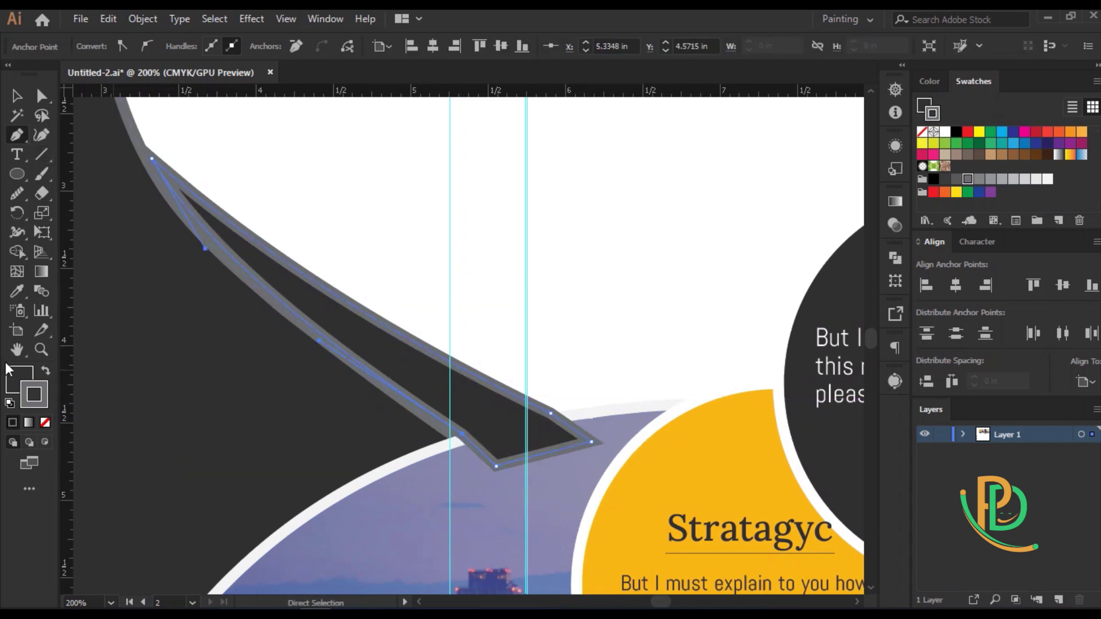
Fill the sliver with the brochure's yellow, no outline, layered just beneath the dark panel
click(45, 422)
scroll(152, 378, down, 2)
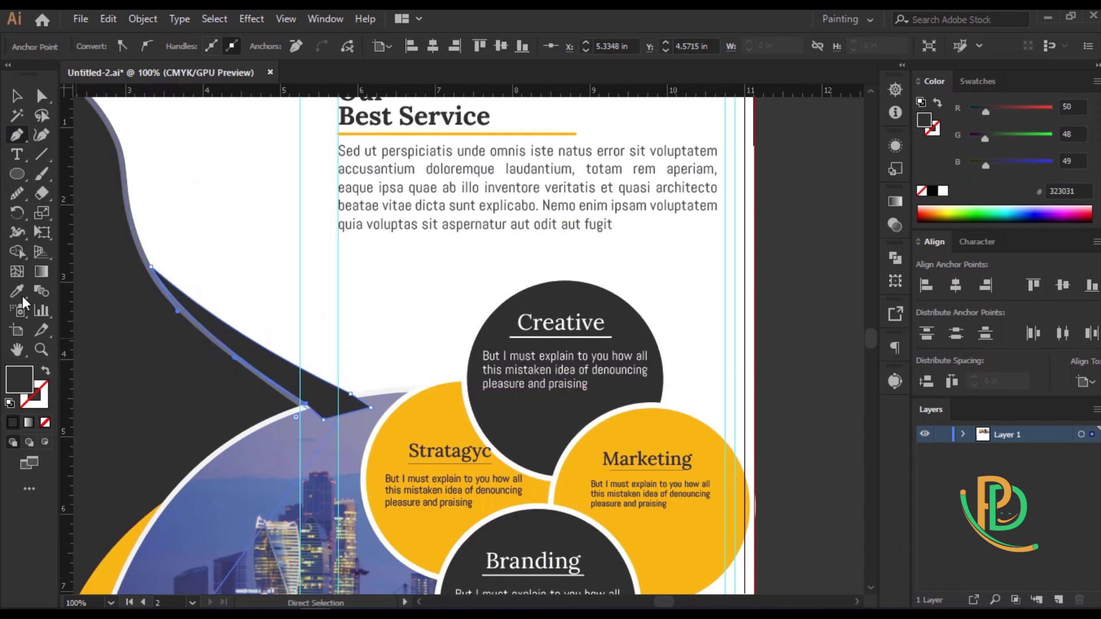
key(i)
click(134, 532)
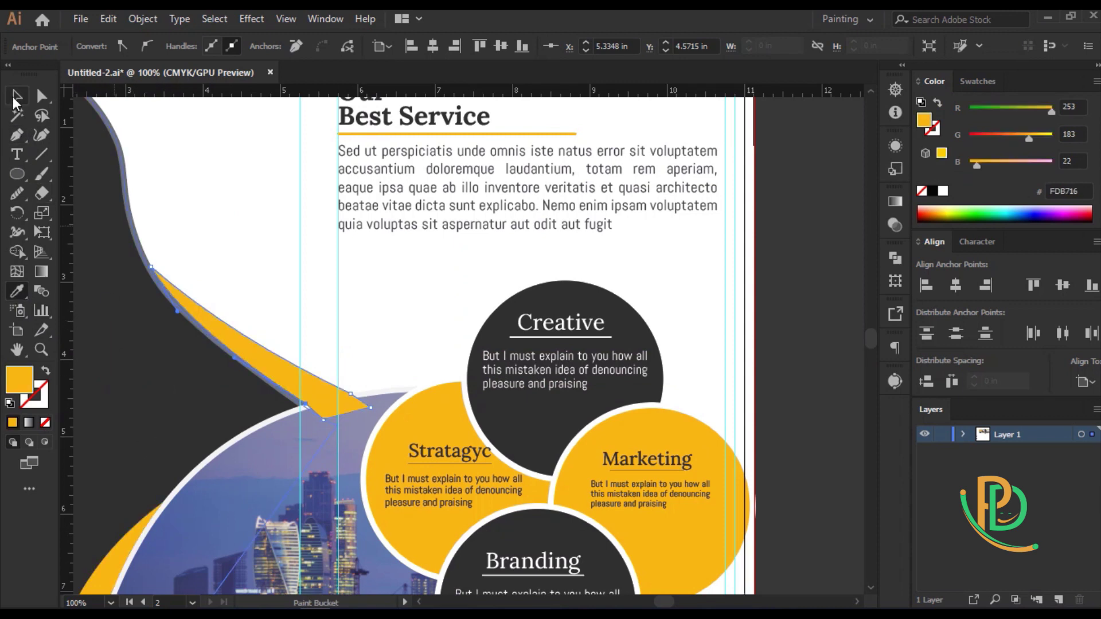
click(15, 96)
key(ctrl+shift+bracketleft)
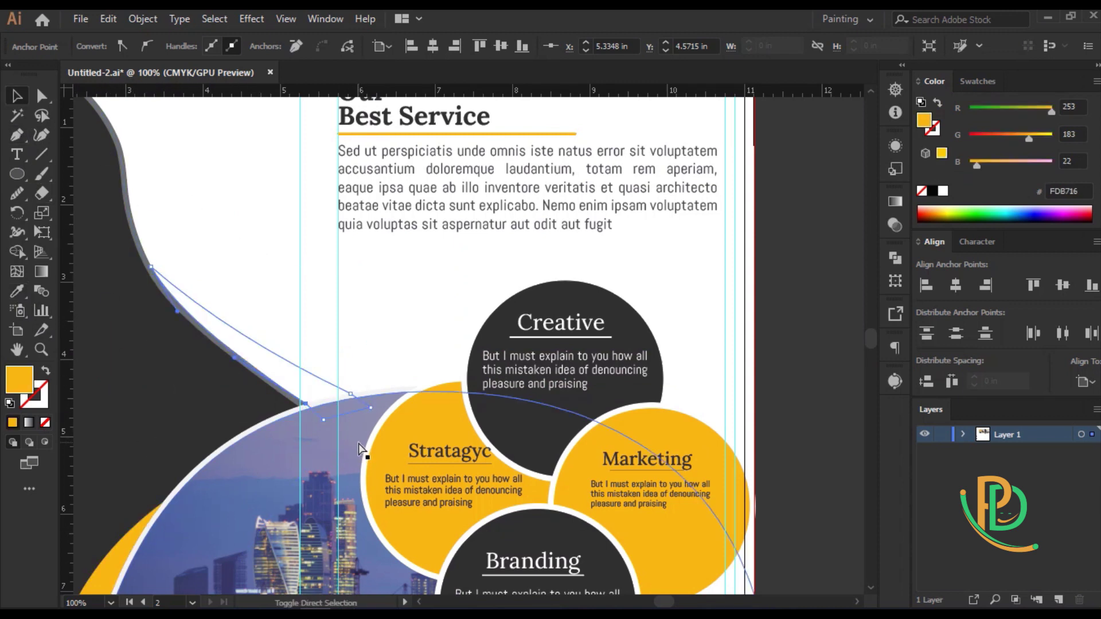
key(ctrl+bracketright)
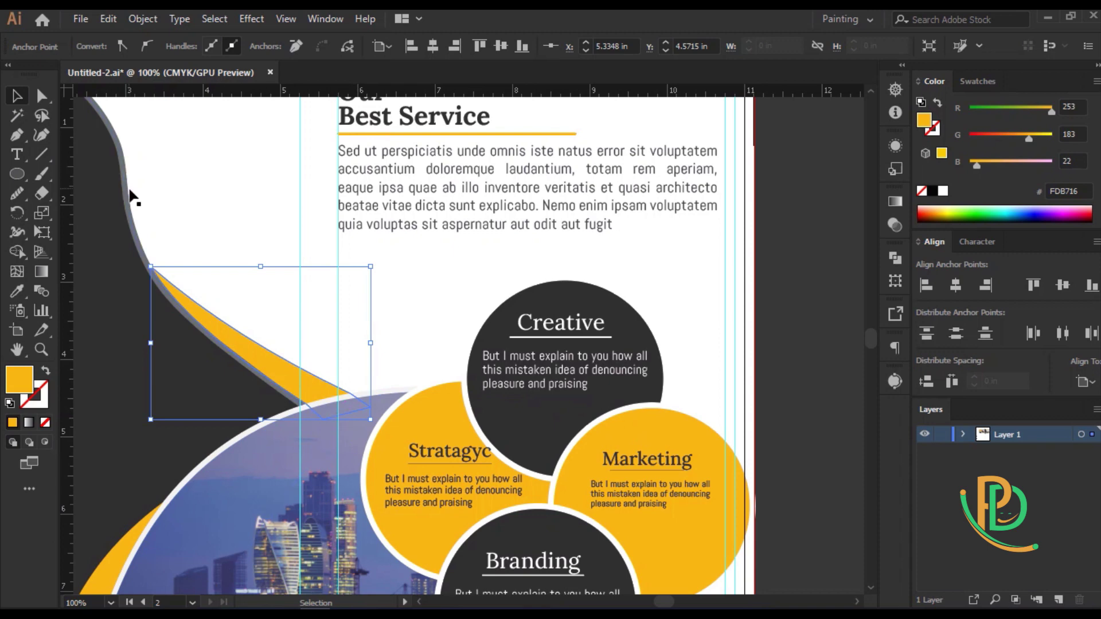
click(119, 220)
click(48, 399)
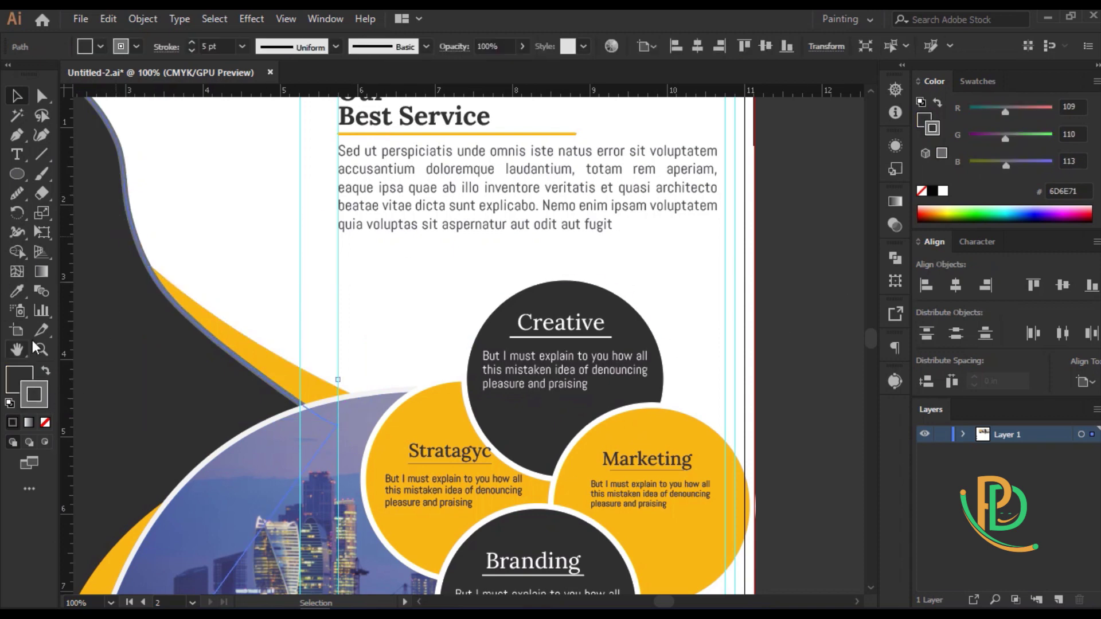
key(ctrl+minus)
key(ctrl+minus)
key(ctrl+minus)
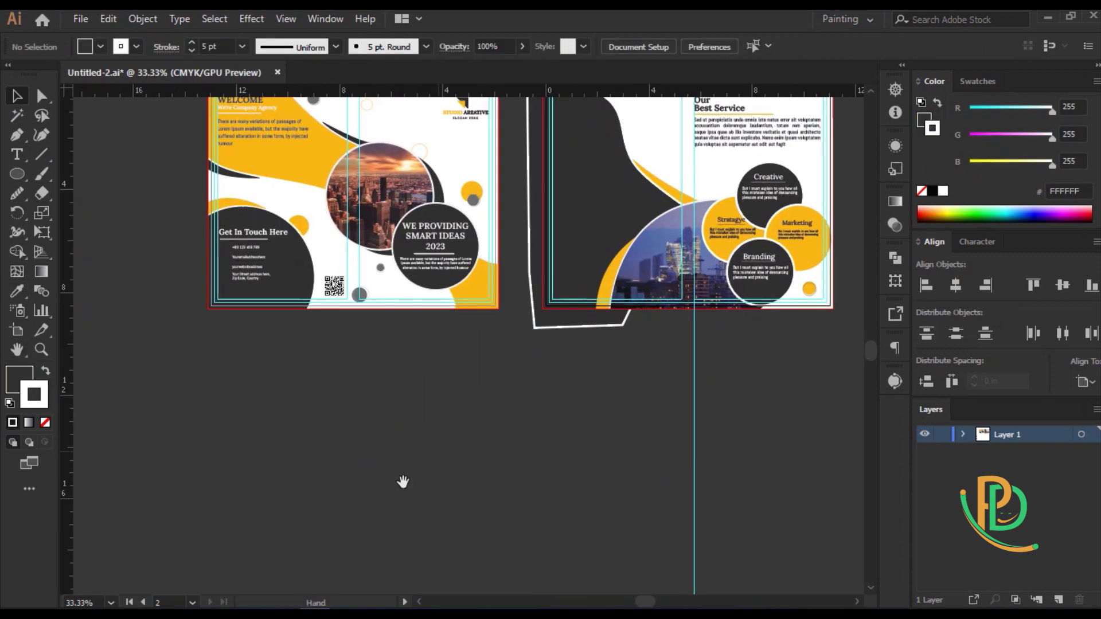
Drag the About and Why heading text toward the inside spread
drag(339, 508, 467, 381)
key(ctrl+minus)
click(212, 431)
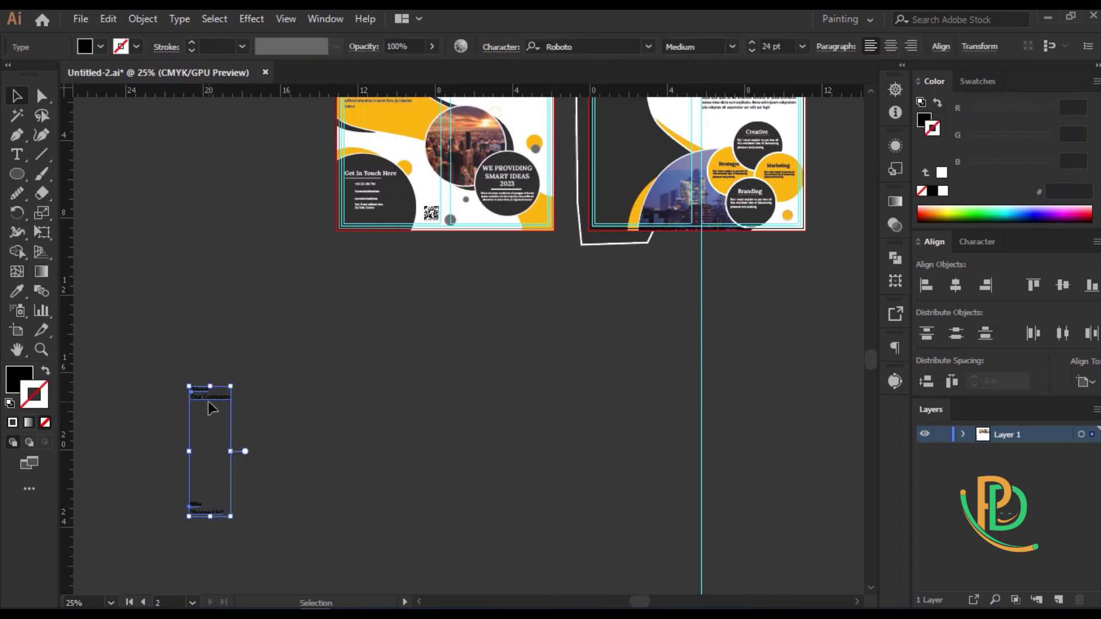
mouse_move(208, 401)
mouse_down()
mouse_move(635, 304)
mouse_move(443, 398)
mouse_up()
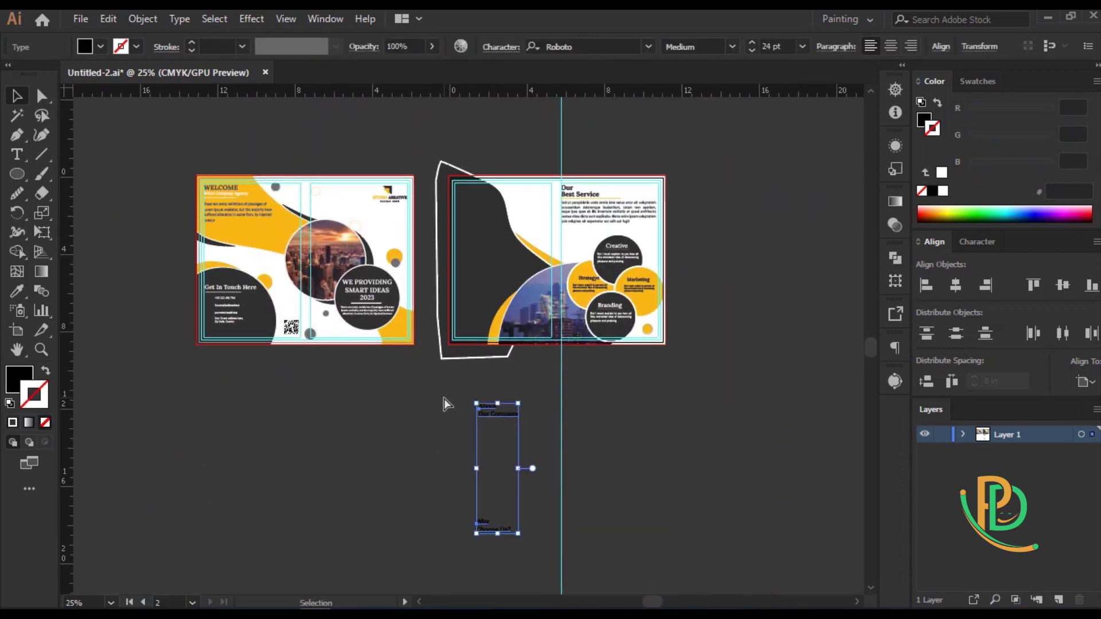
mouse_move(434, 282)
mouse_down()
mouse_move(462, 435)
mouse_move(422, 294)
mouse_move(421, 364)
mouse_up()
click(462, 385)
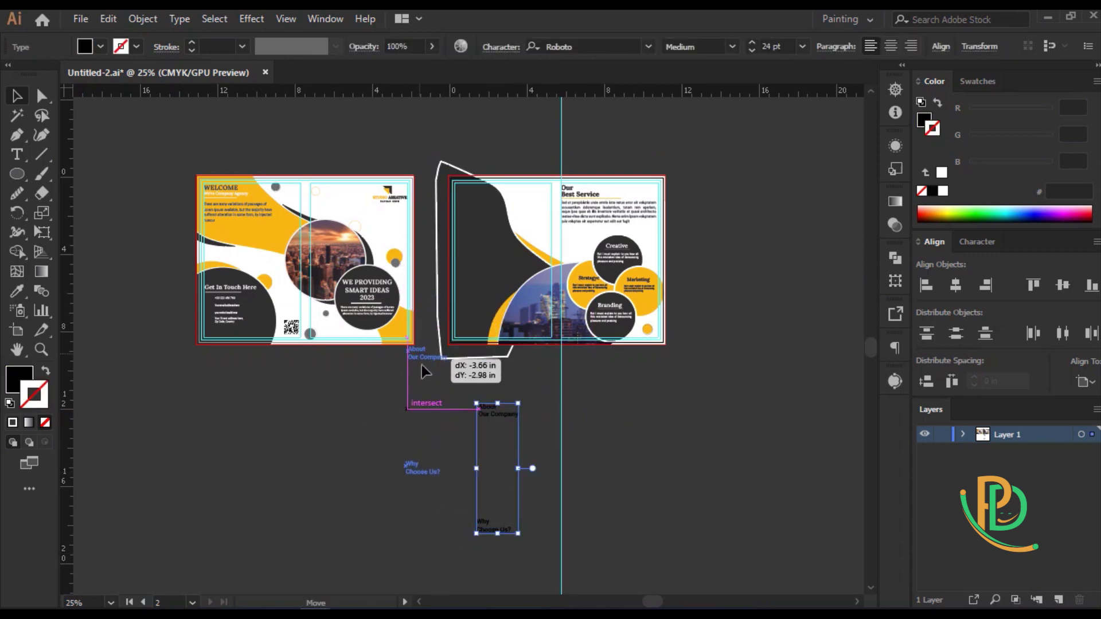
Place About Our Company at the top-left of the dark panel
click(427, 463)
drag(418, 479, 419, 386)
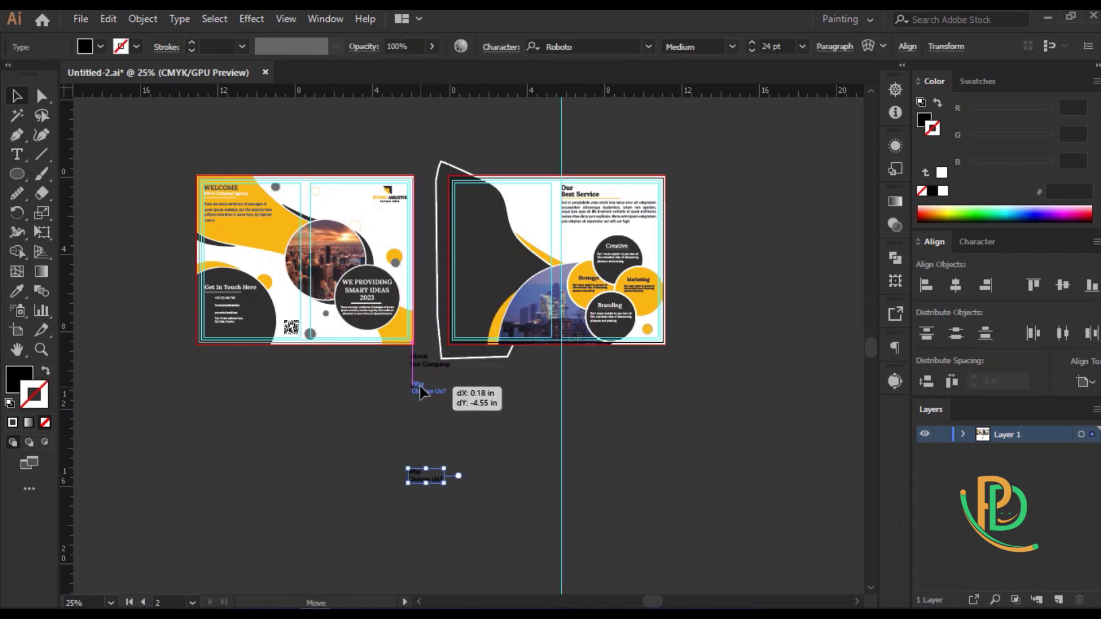
scroll(420, 386, up, 2)
scroll(411, 509, up, 3)
drag(411, 509, 497, 195)
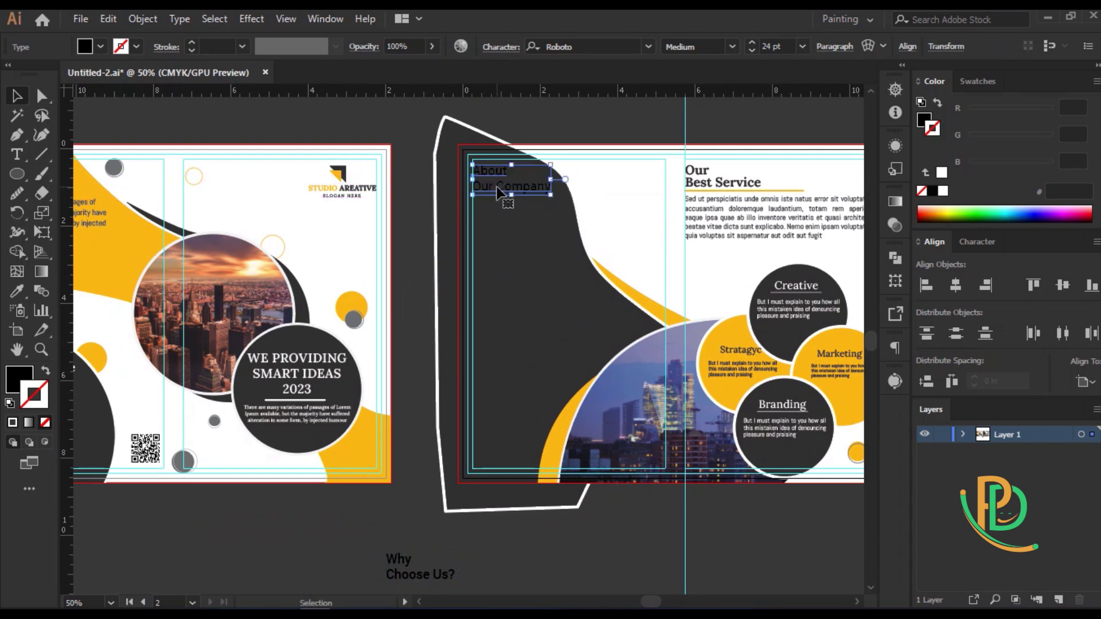
key(ctrl+equal)
drag(626, 160, 580, 264)
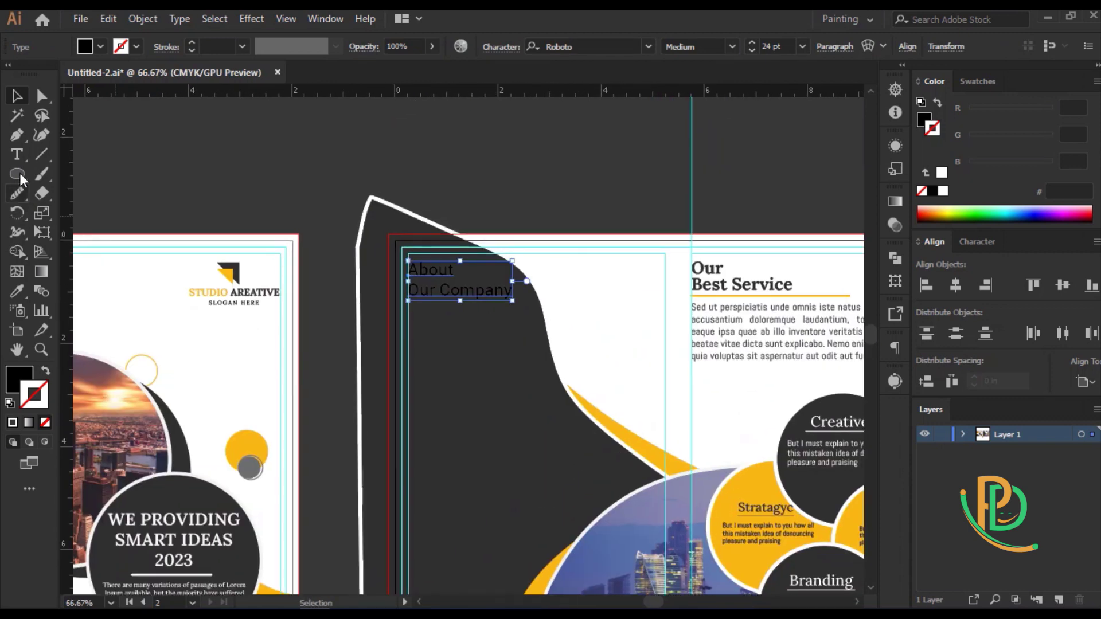
click(17, 291)
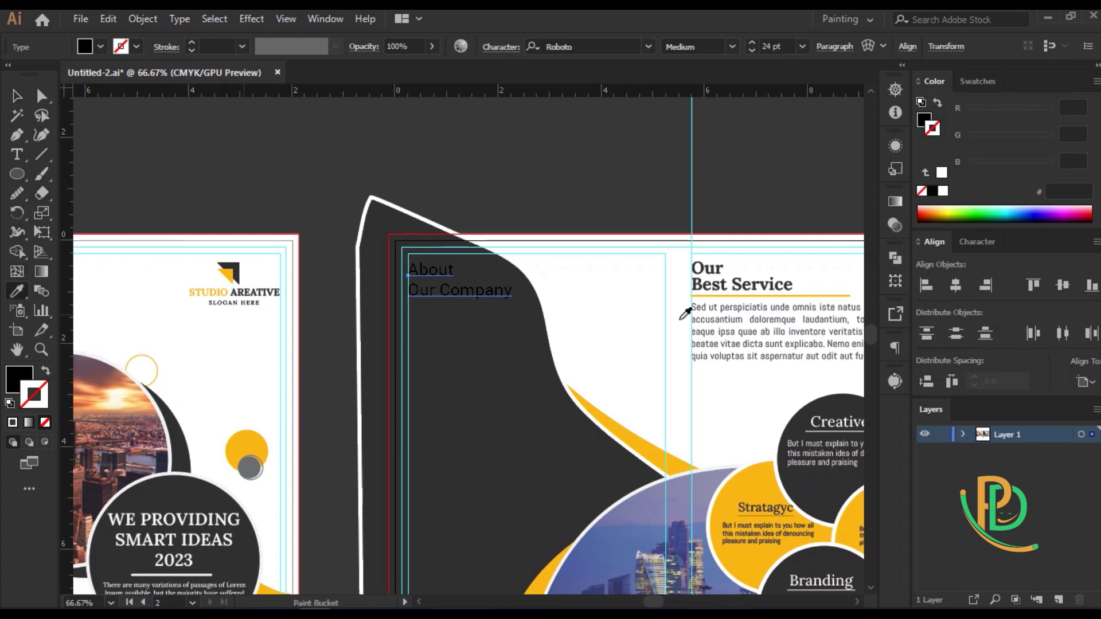
Give About Our Company the Our Best Service Lora Bold style in the circles' yellow
click(717, 283)
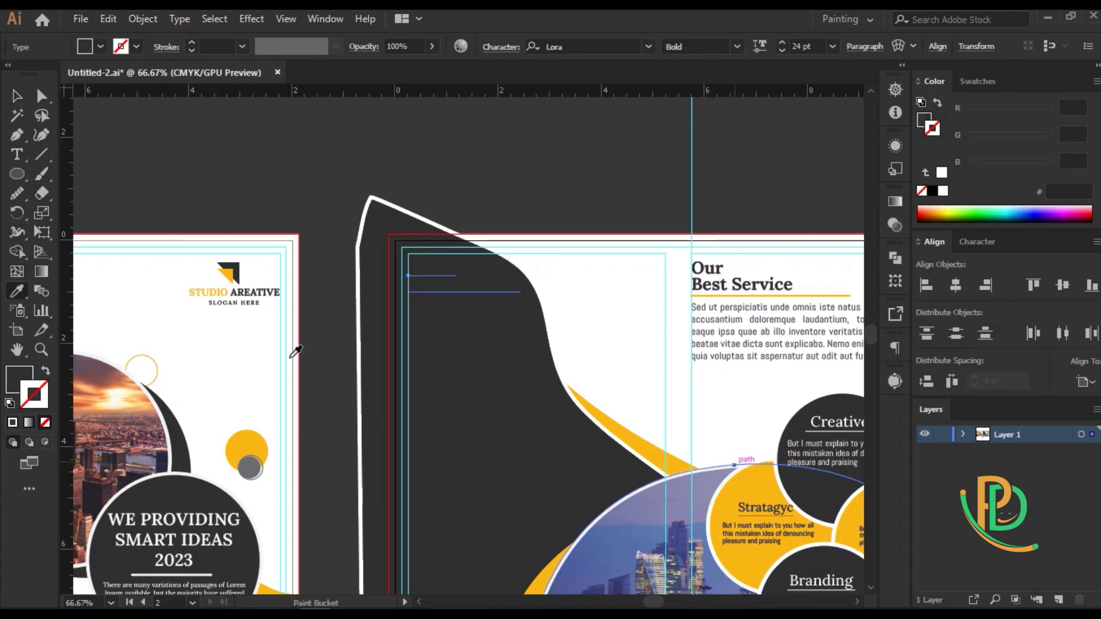
click(244, 441)
click(16, 96)
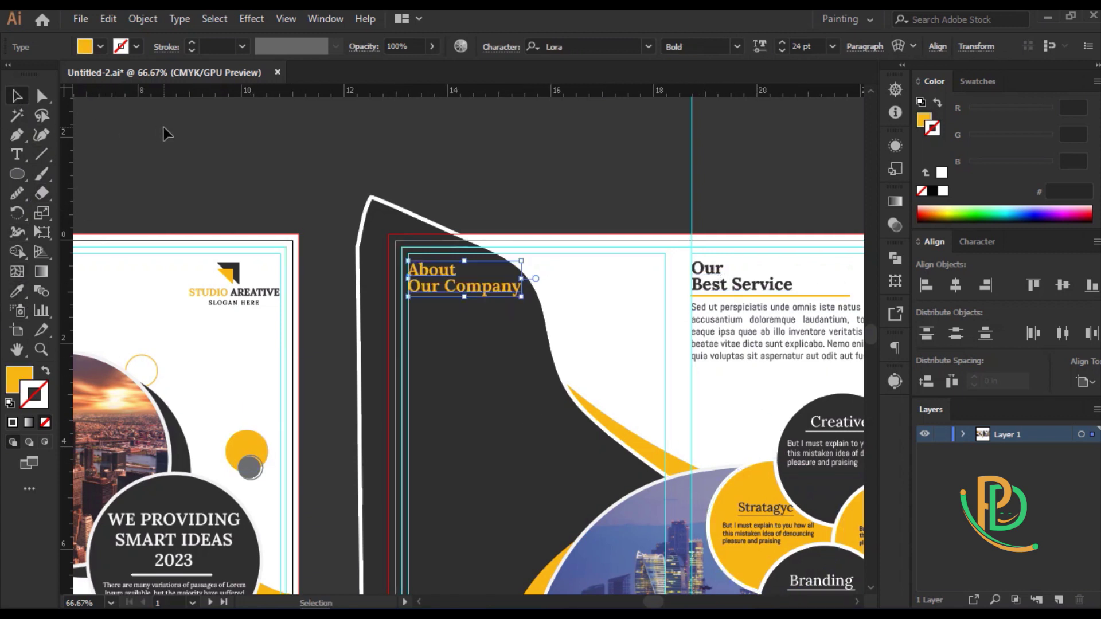
click(164, 130)
Top-align the About Our Company and Our Best Service headings
click(467, 291)
click(502, 347)
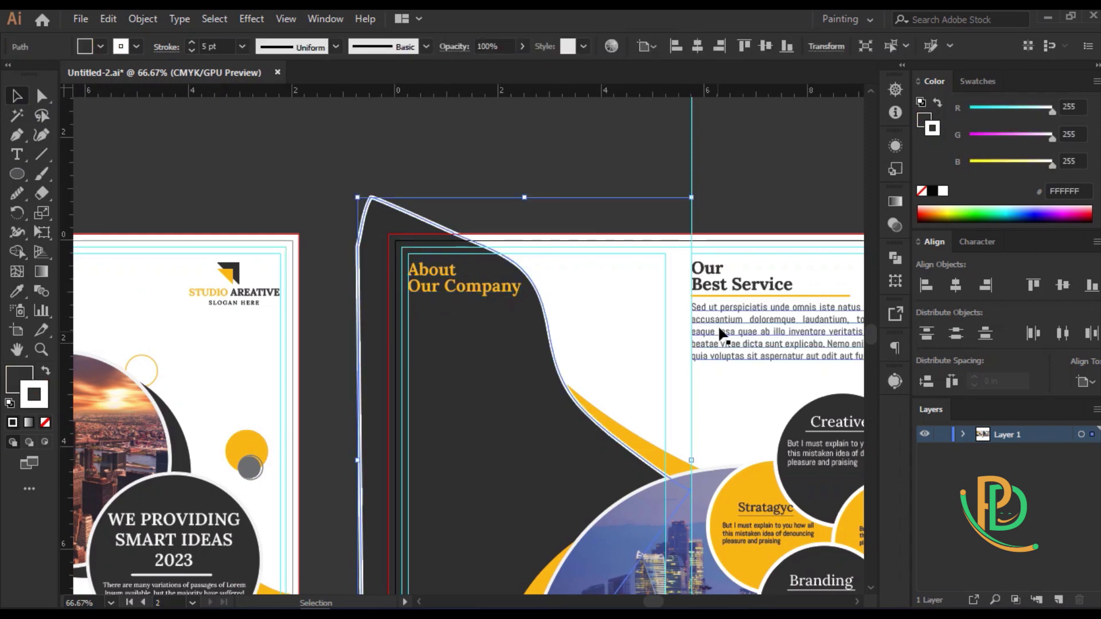
click(707, 281)
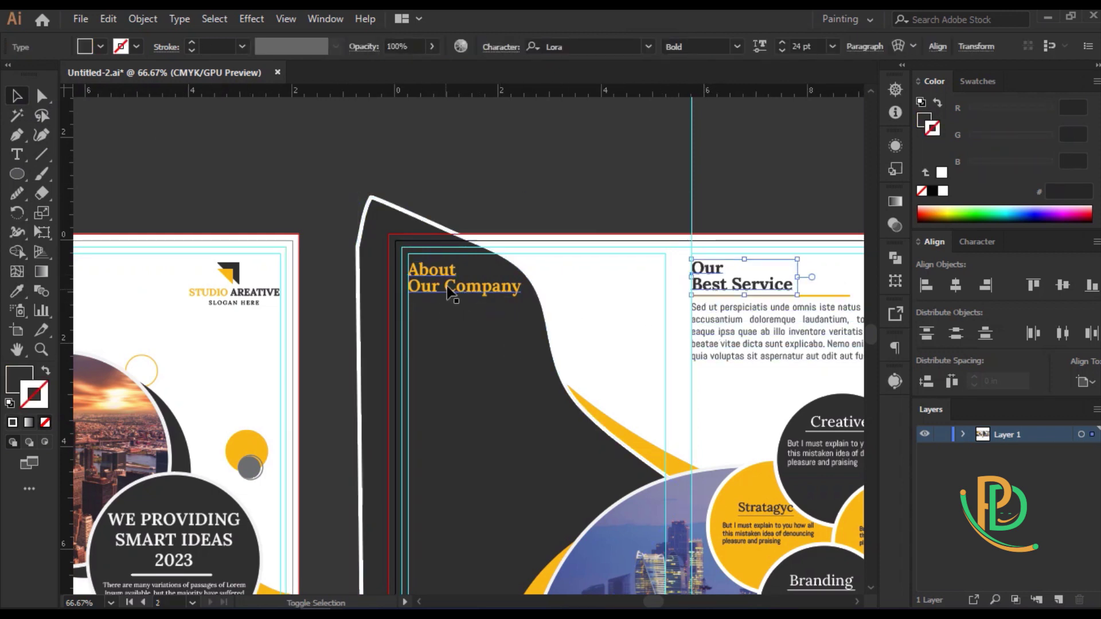
shift+click(435, 281)
click(1055, 287)
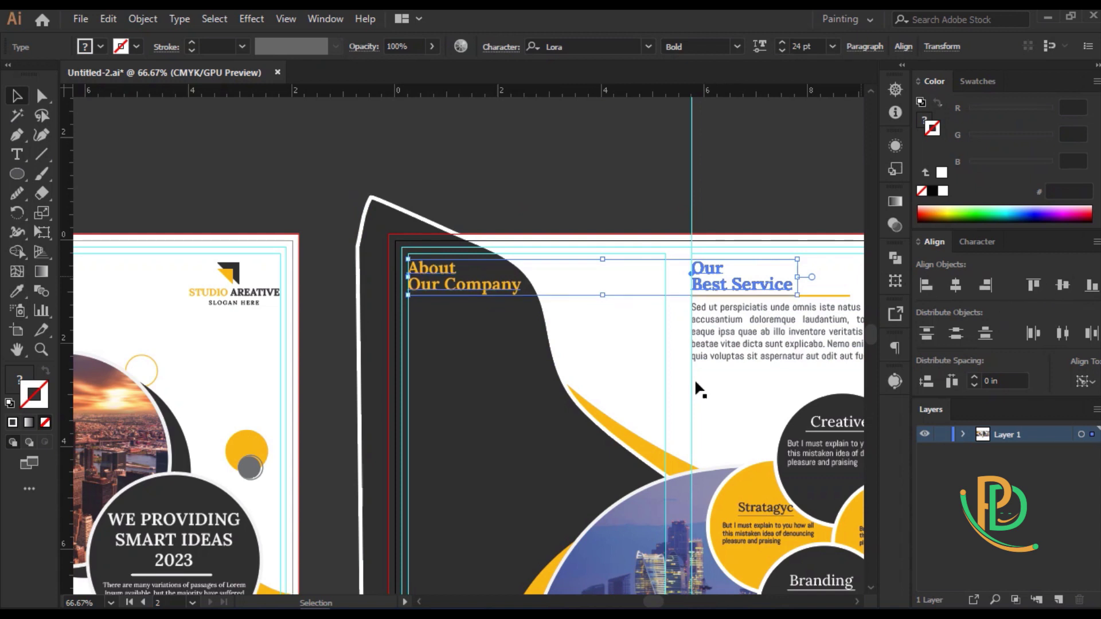
click(307, 209)
scroll(429, 319, up, 2)
scroll(361, 109, up, 1)
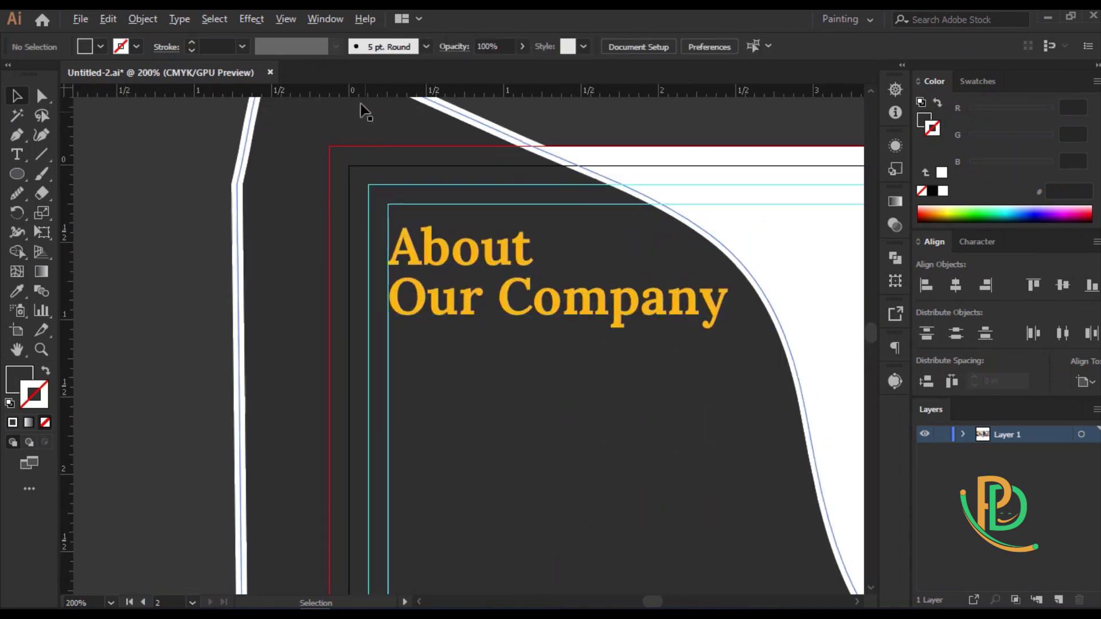
Copy the Best Services gold underline beneath About Our Company
click(430, 252)
shift+click(388, 140)
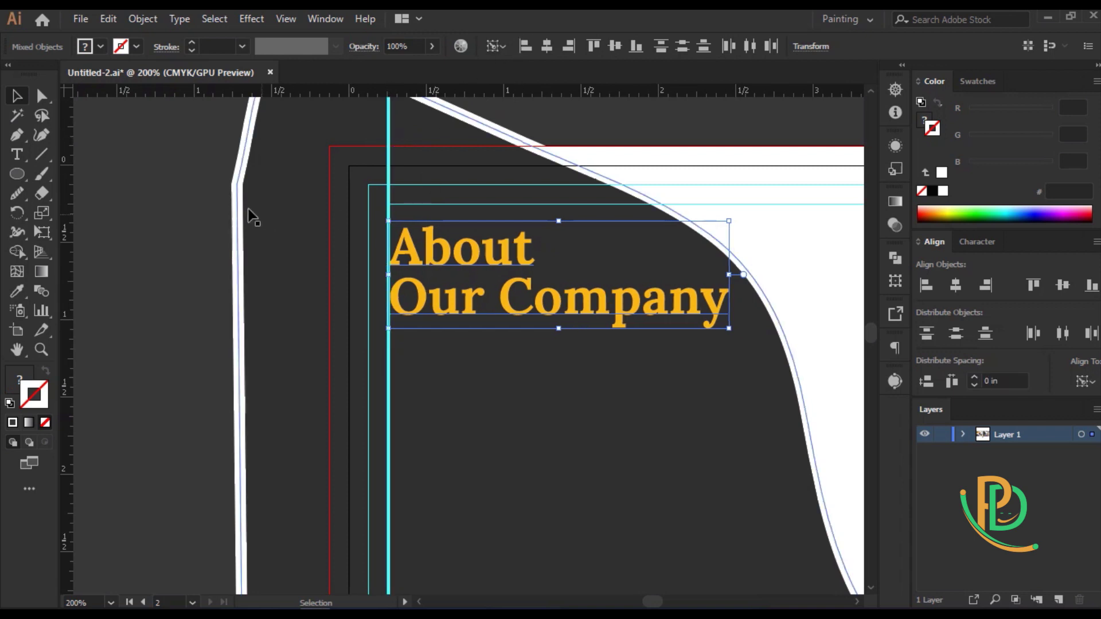
click(222, 237)
scroll(227, 239, down, 2)
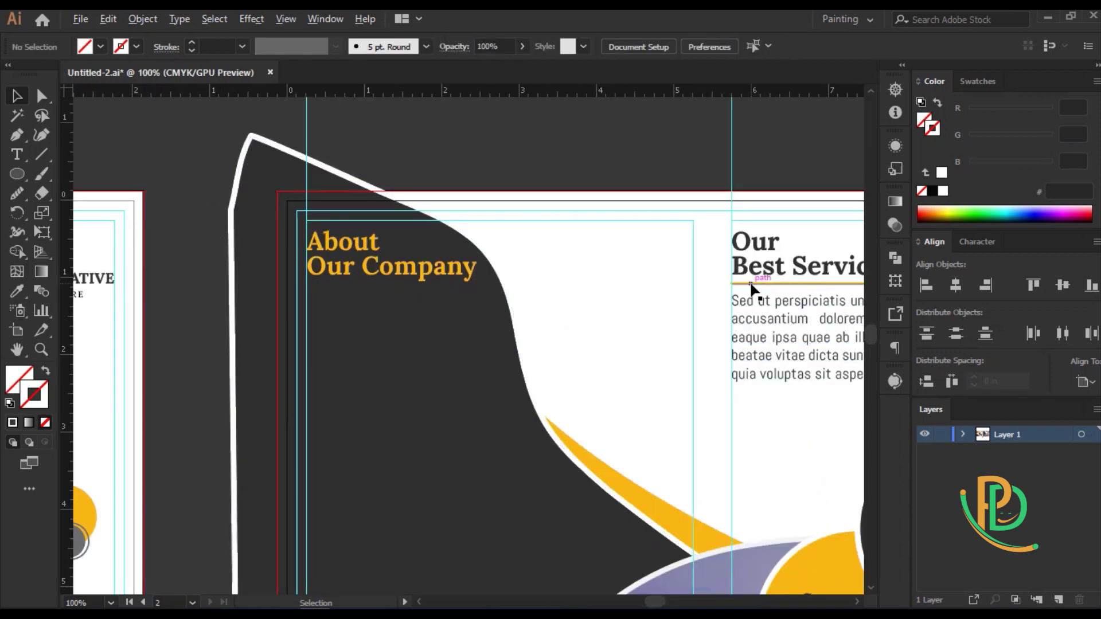
drag(751, 284, 316, 284)
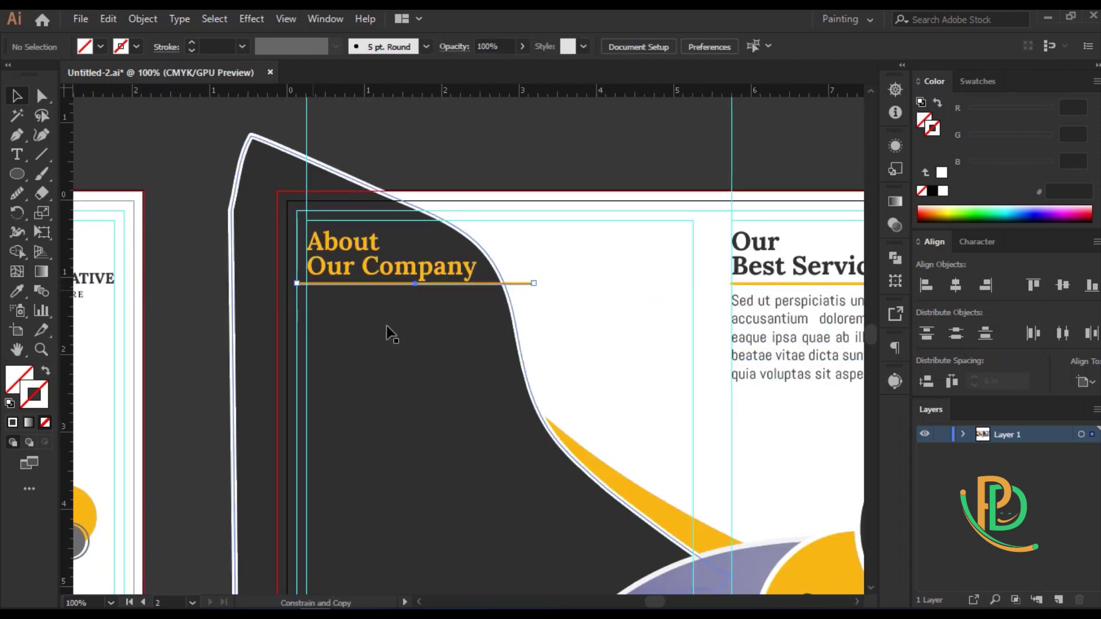
drag(386, 326, 386, 326)
Shorten the copied underline so it ends under 'Company'
click(41, 96)
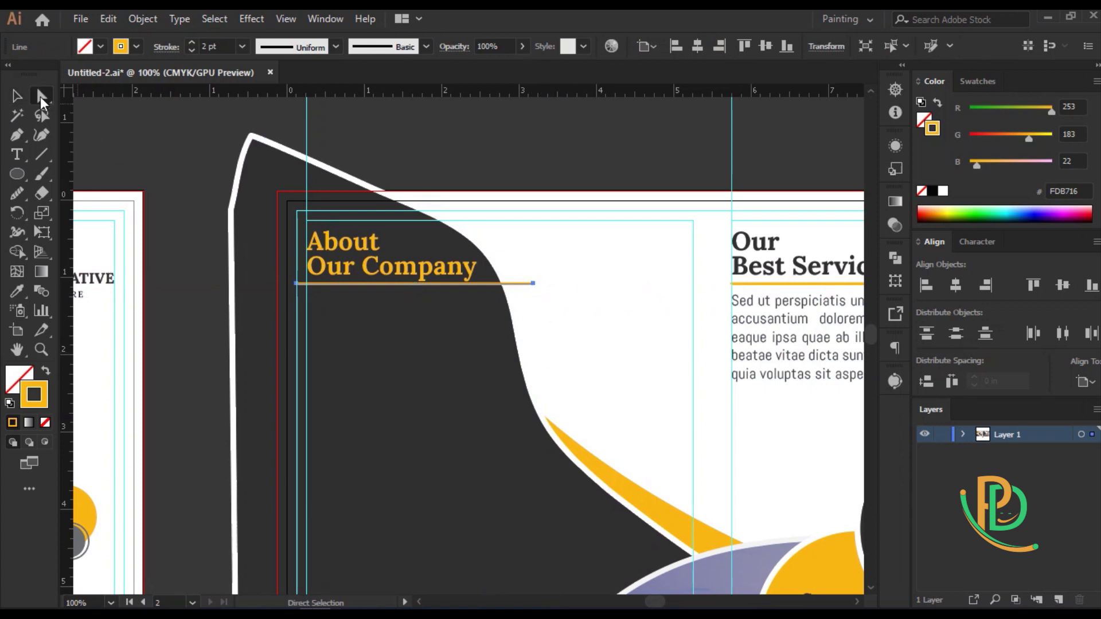
click(535, 284)
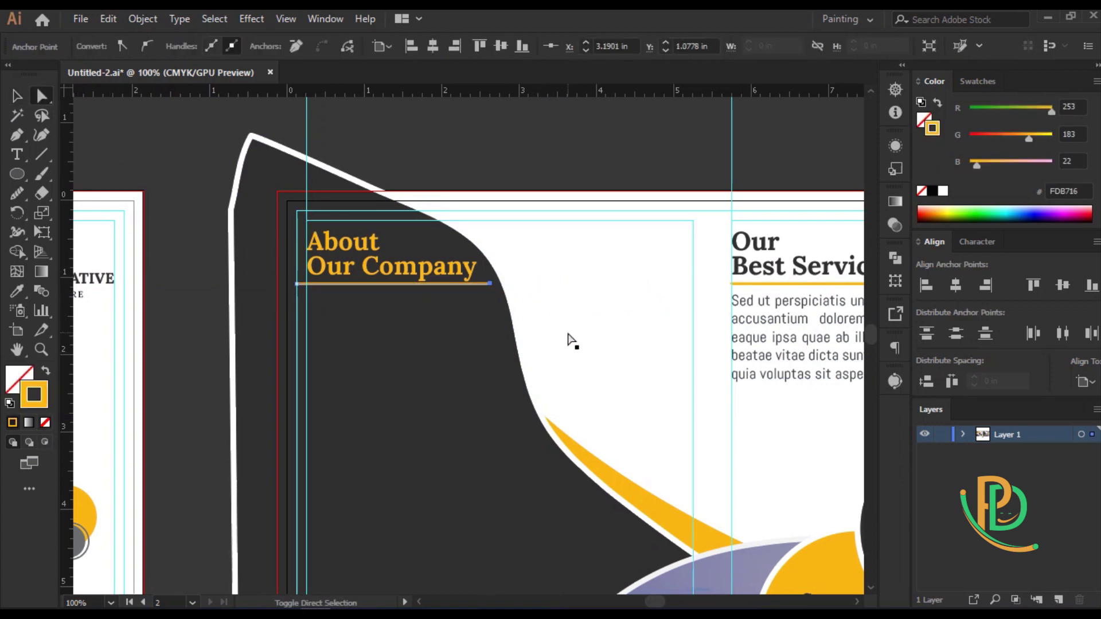
click(17, 97)
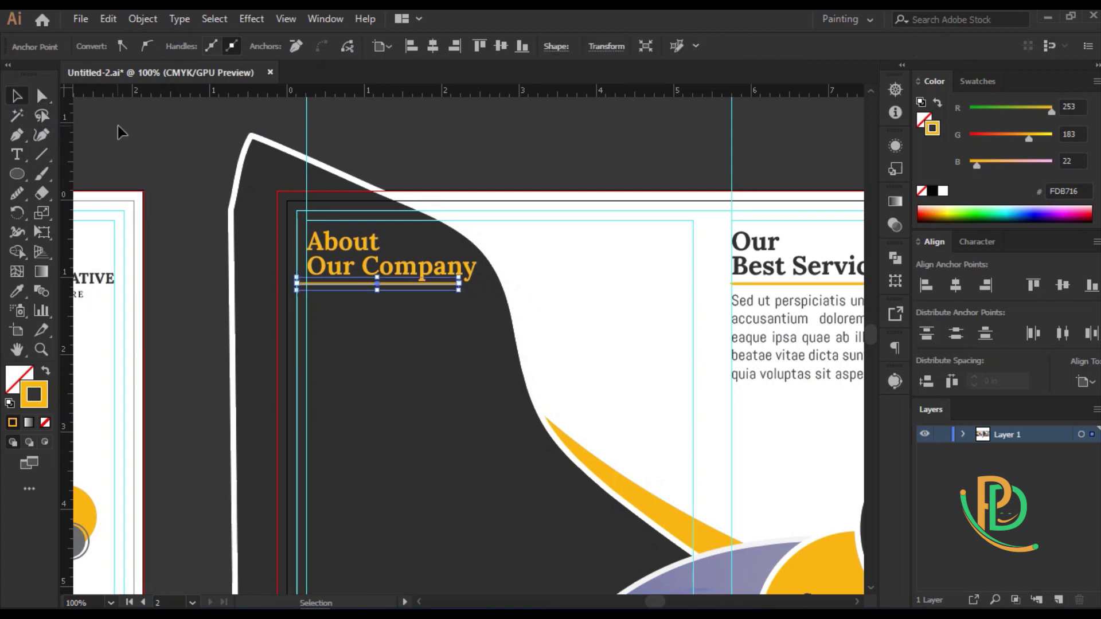
click(118, 125)
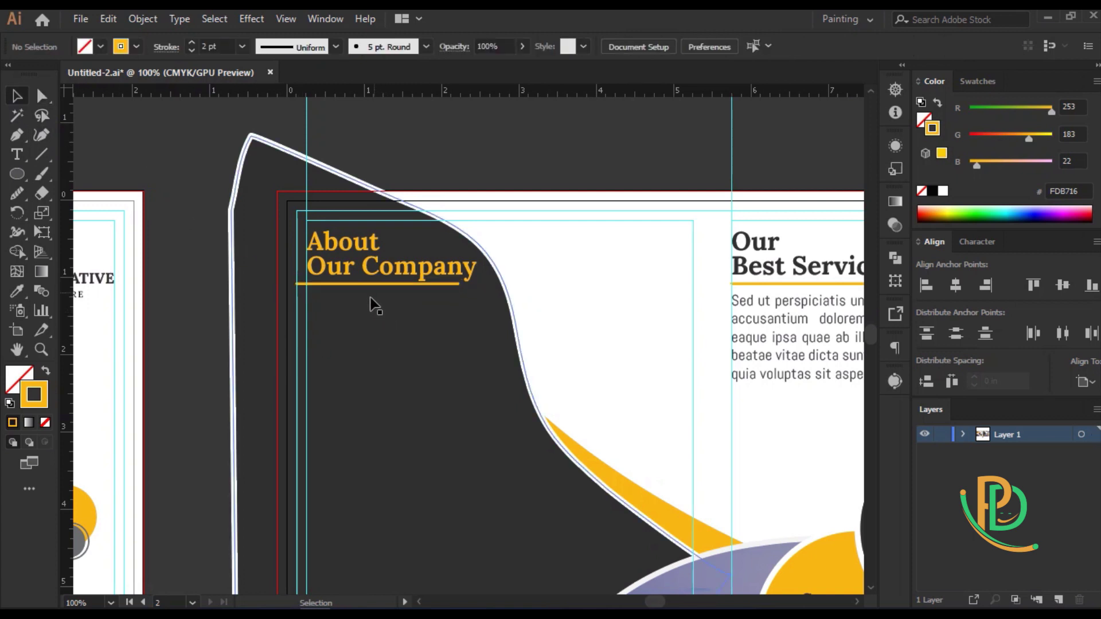
click(341, 290)
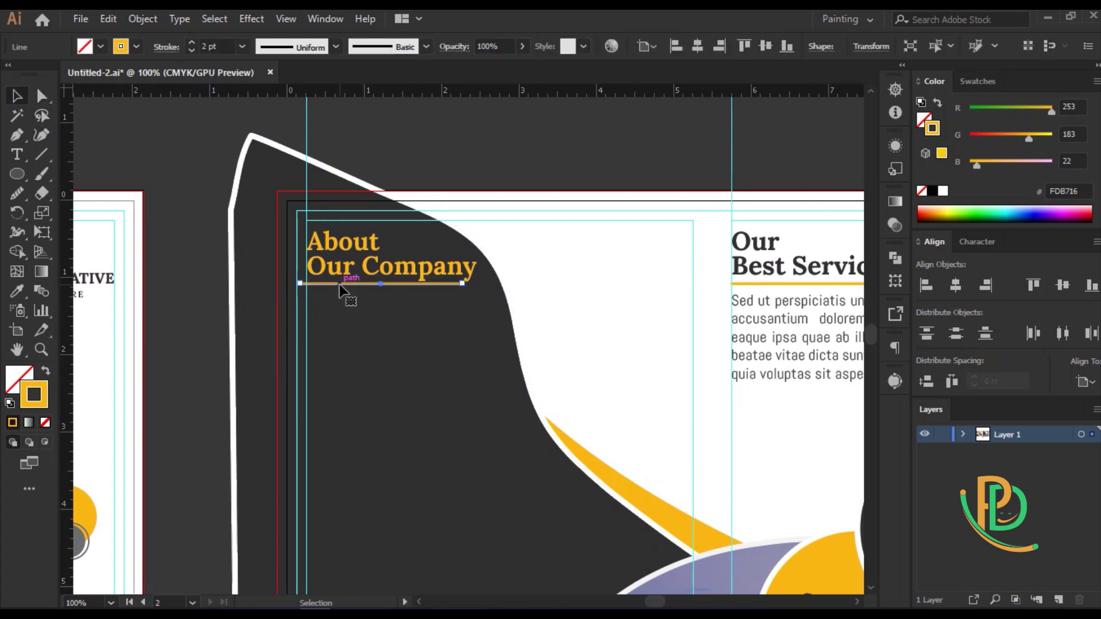
key(Right)
click(42, 96)
drag(471, 283, 467, 283)
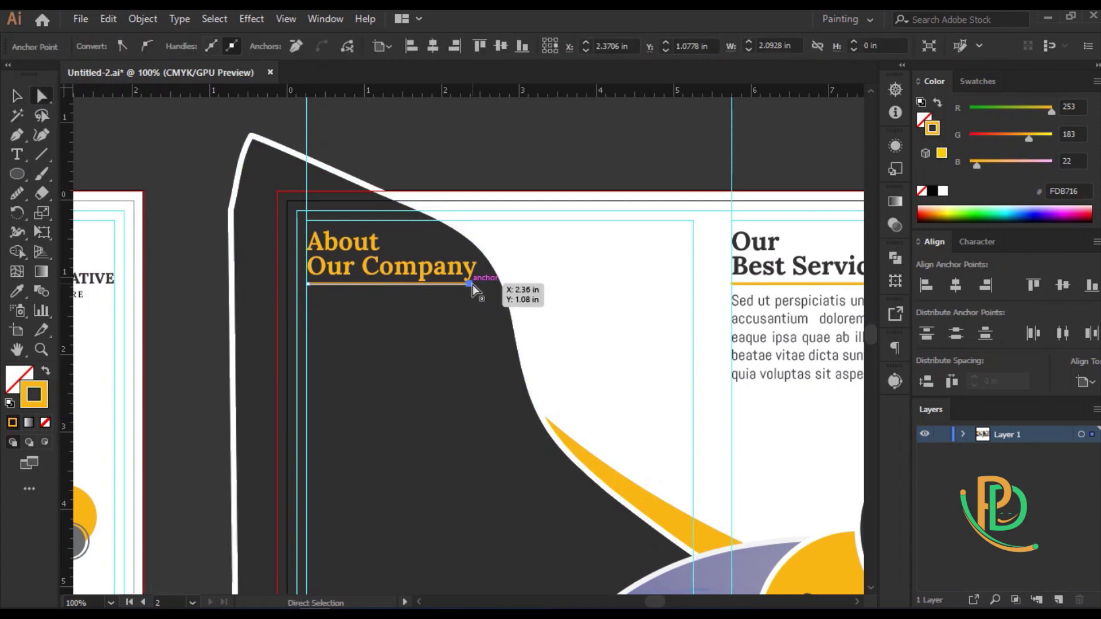
key(shift+Left)
key(v)
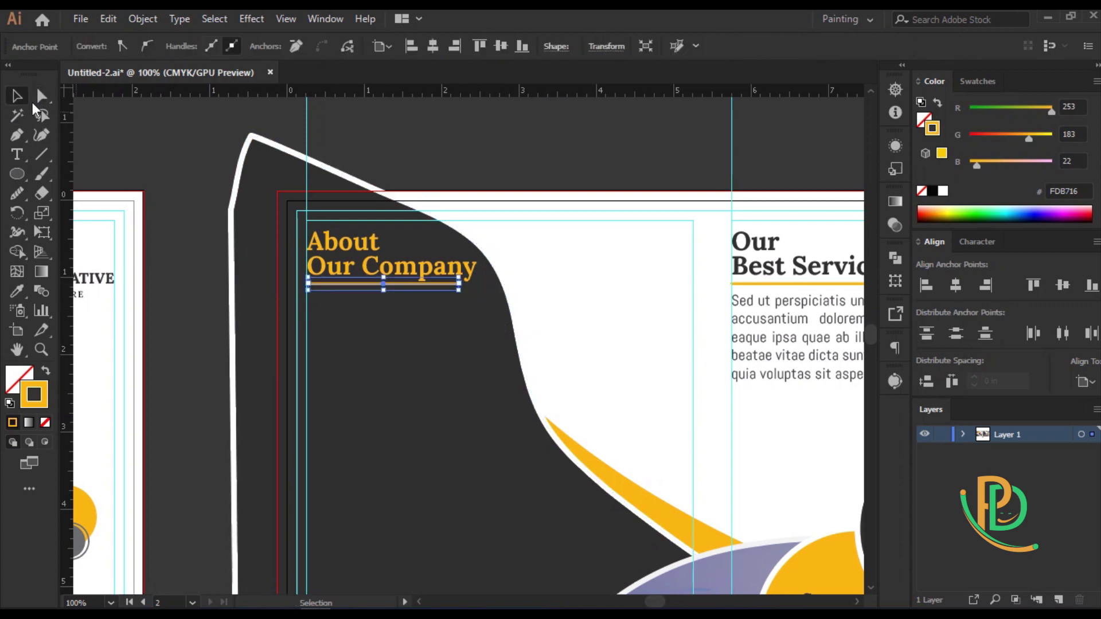
click(279, 375)
Copy the Best Services paragraph under the About Our Company heading
scroll(380, 422, down, 3)
scroll(380, 423, down, 2)
scroll(380, 422, up, 3)
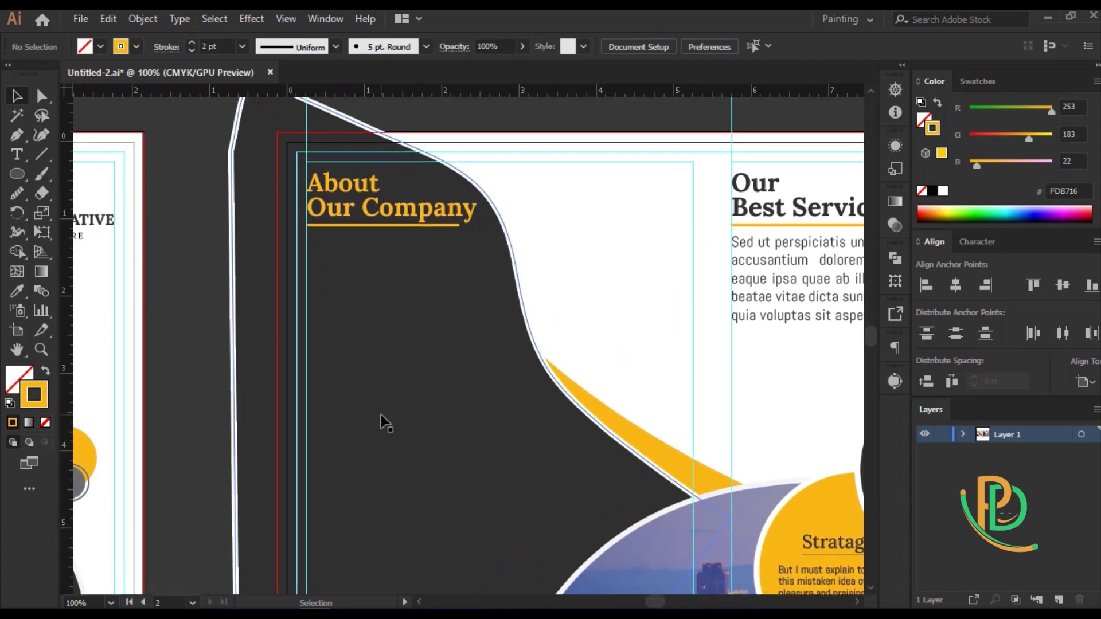
scroll(381, 422, up, 1)
mouse_move(762, 315)
mouse_down()
mouse_move(353, 310)
mouse_move(353, 298)
mouse_up()
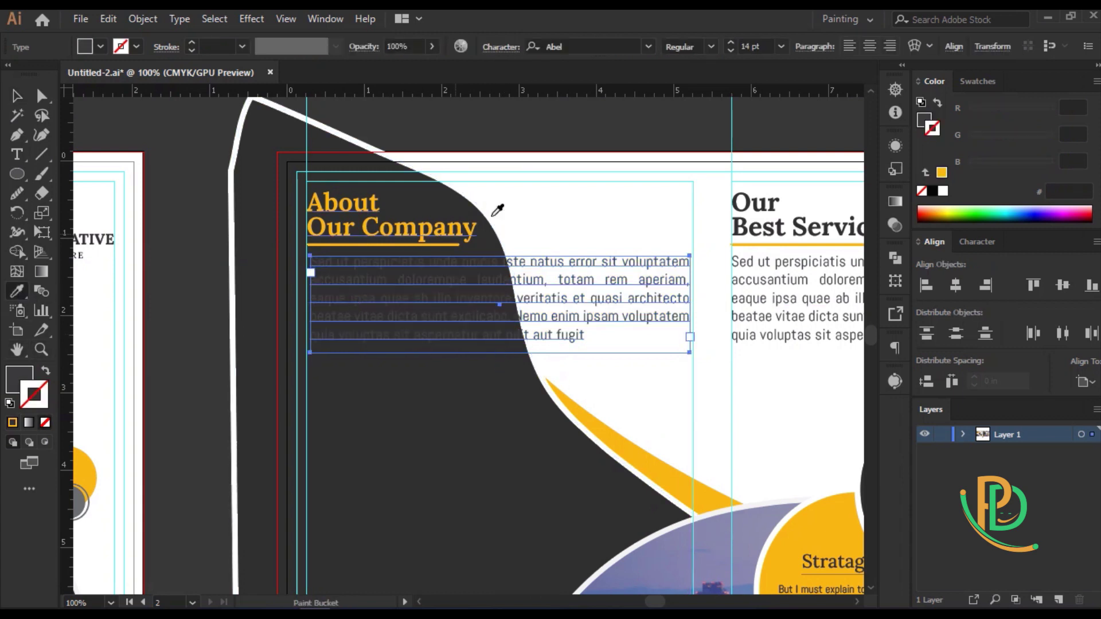
Restyle the copied paragraph with no outline and narrow it to fit left of the curve
click(544, 229)
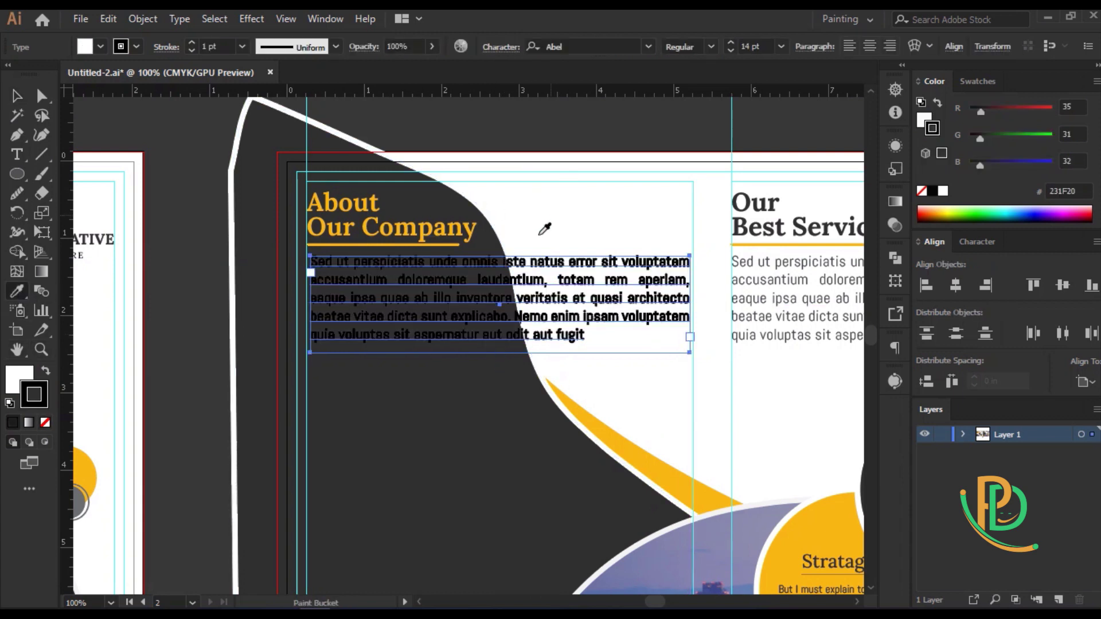
click(45, 423)
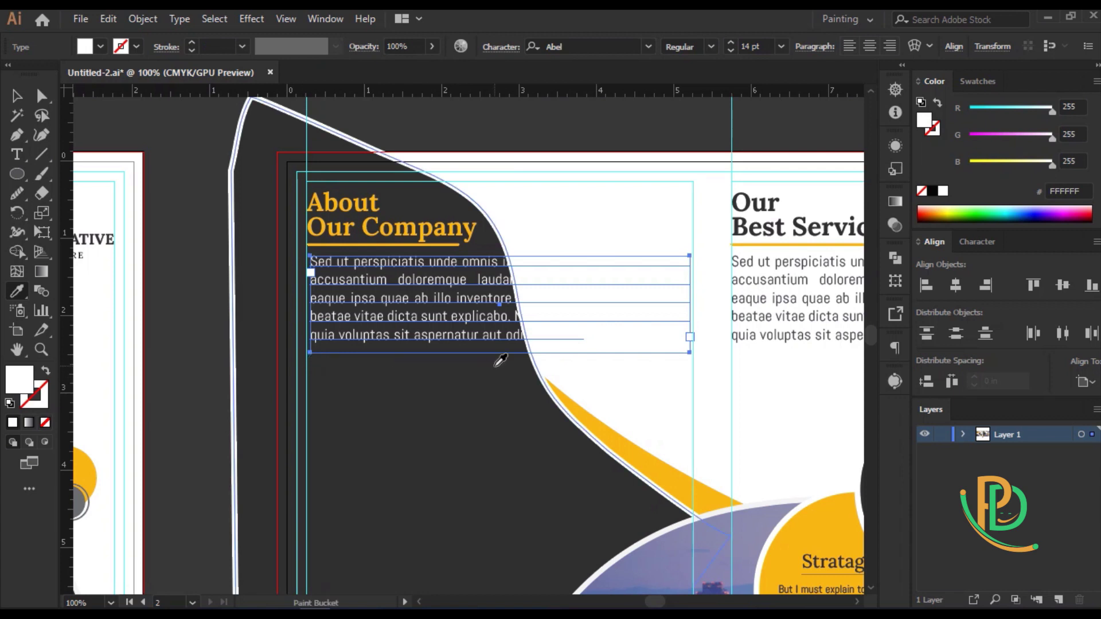
key(v)
drag(693, 307, 501, 316)
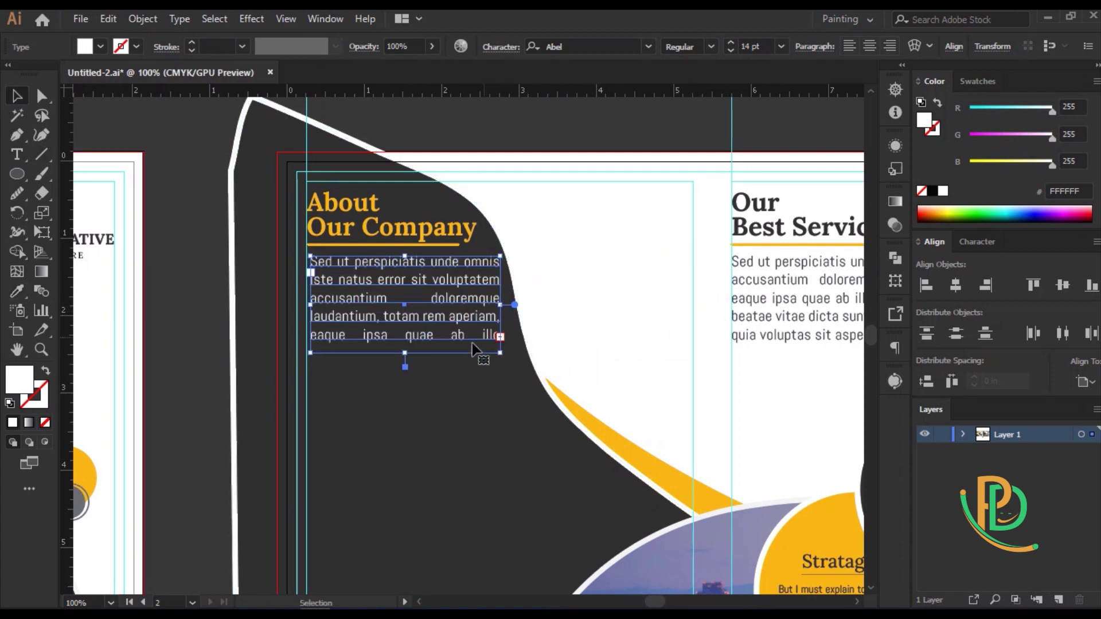
drag(406, 353, 406, 345)
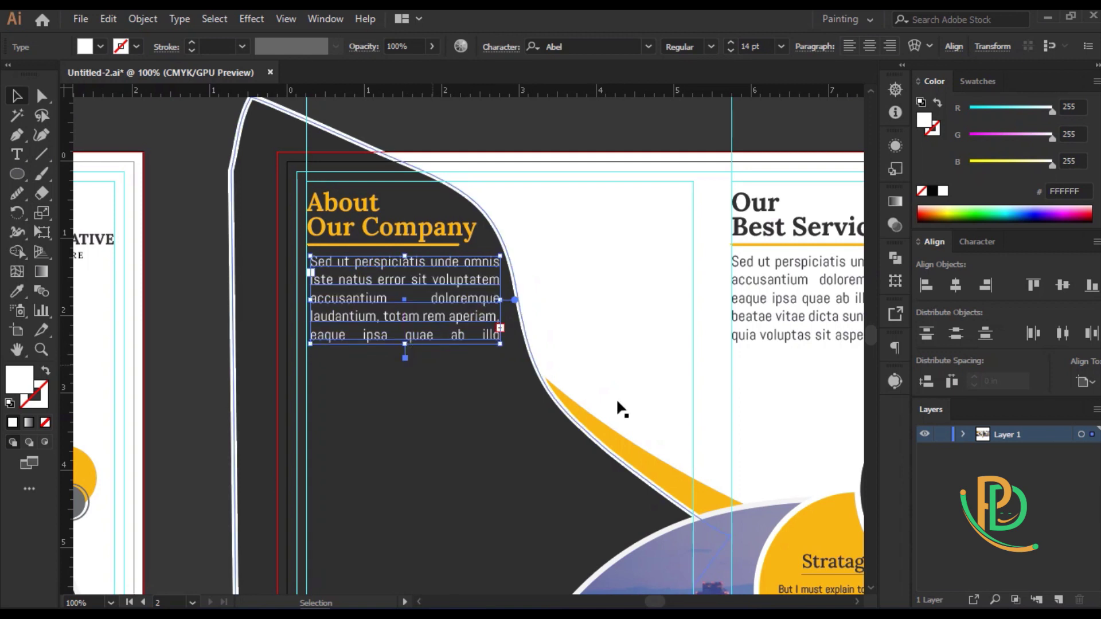
Left-align the paragraph and drag another copy lower into the panel
click(895, 347)
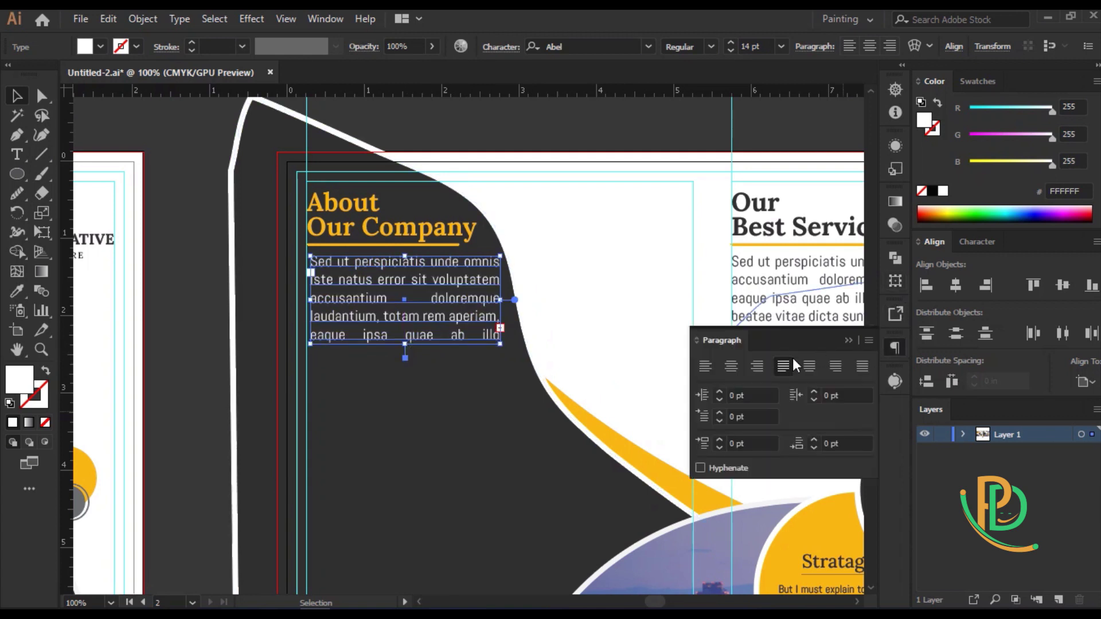
click(710, 367)
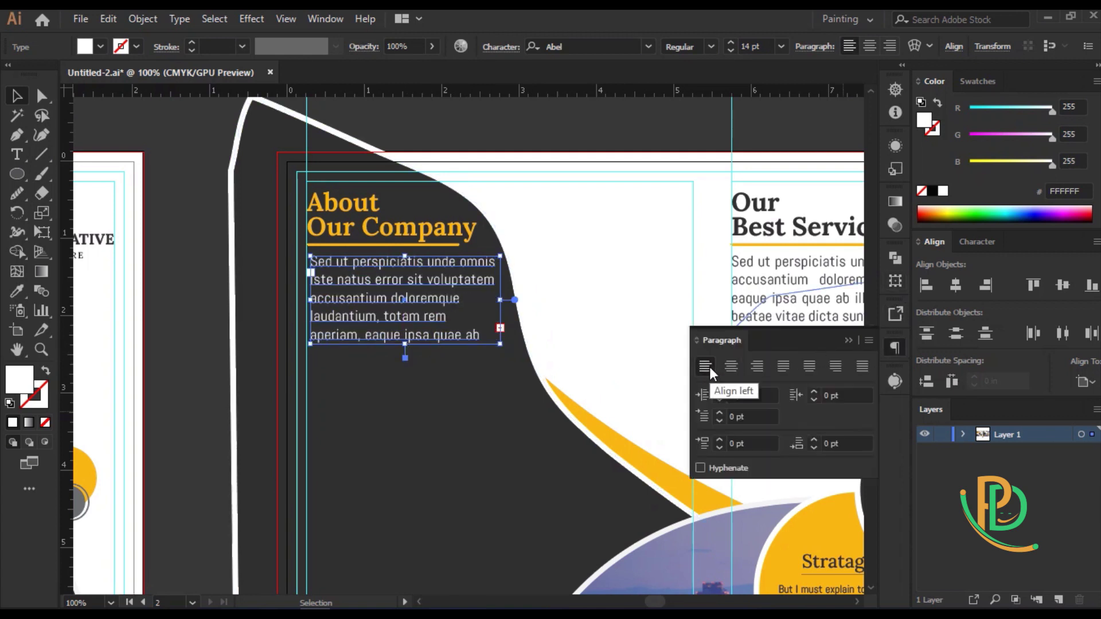
click(592, 371)
scroll(592, 371, down, 3)
mouse_move(769, 218)
mouse_down()
mouse_move(361, 318)
mouse_move(358, 308)
mouse_up()
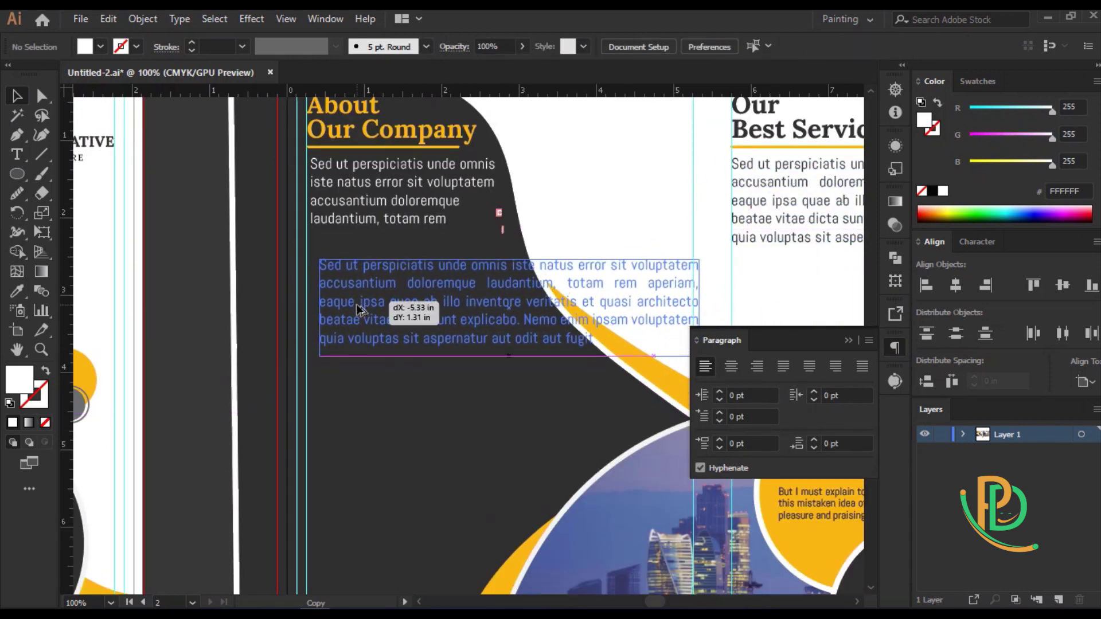
Make the lower paragraph copy white, narrowed to the dark panel and left-aligned
drag(357, 309, 355, 307)
click(17, 291)
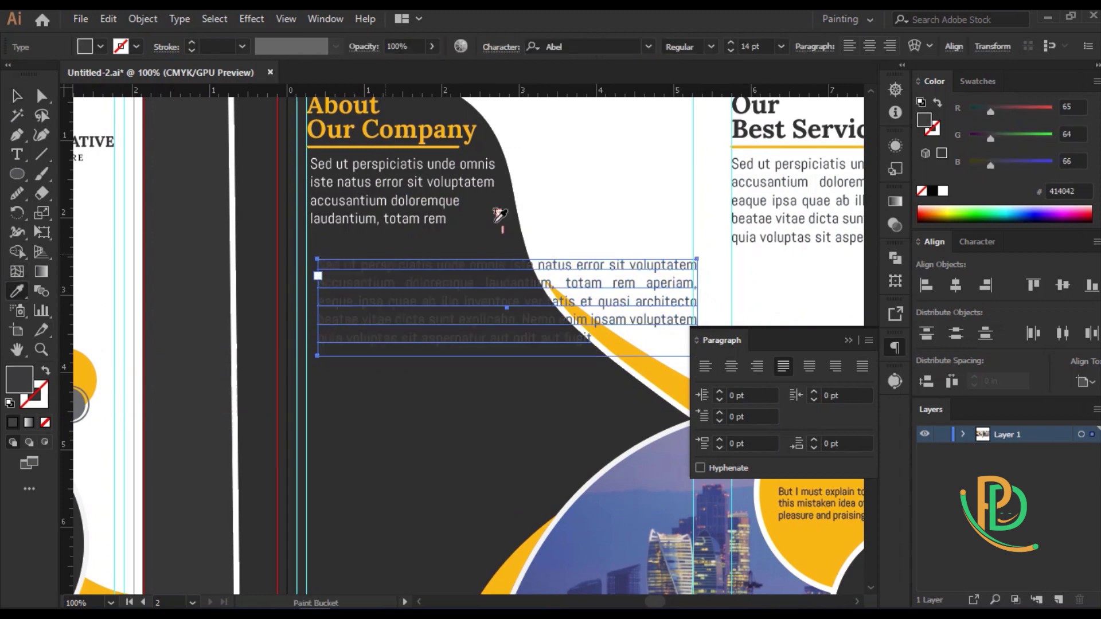
click(574, 190)
click(238, 425)
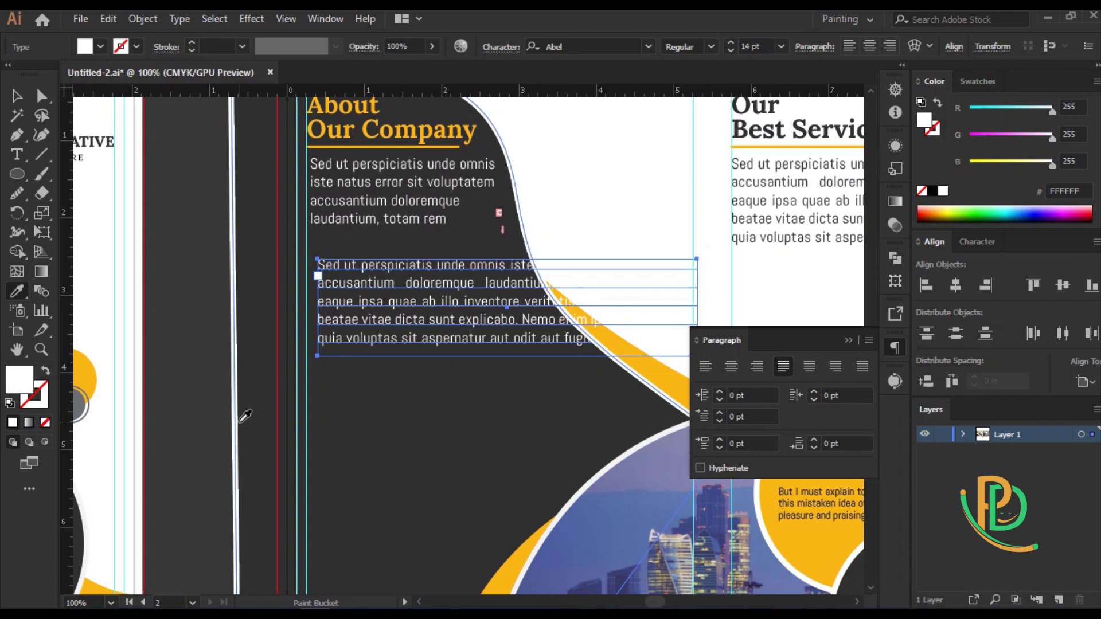
key(Right)
key(Right)
key(Right)
key(Right)
key(Right)
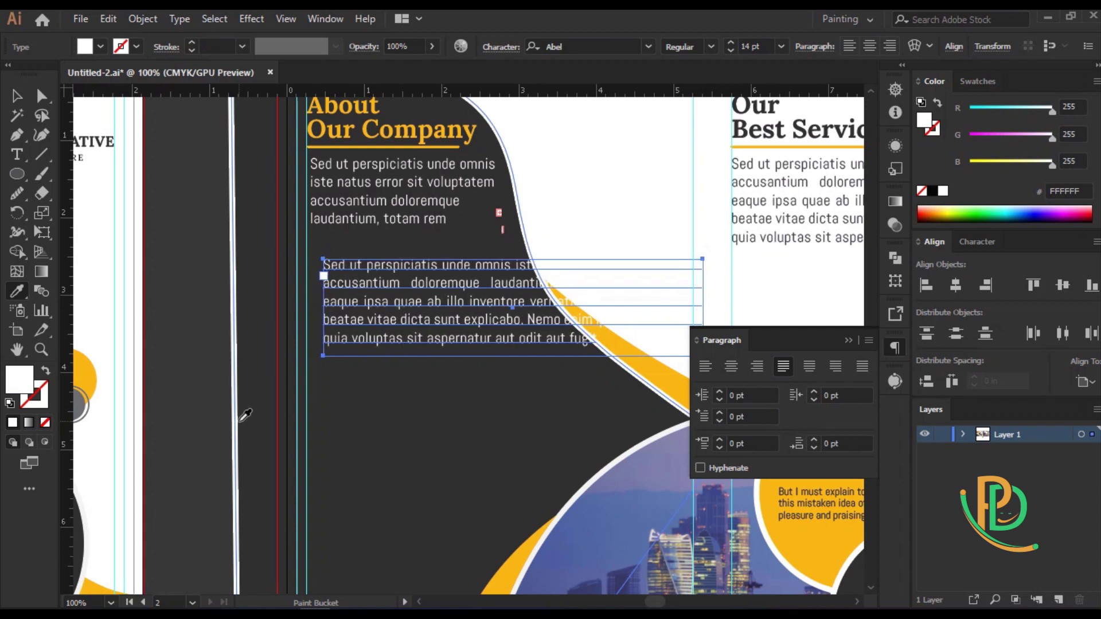
key(v)
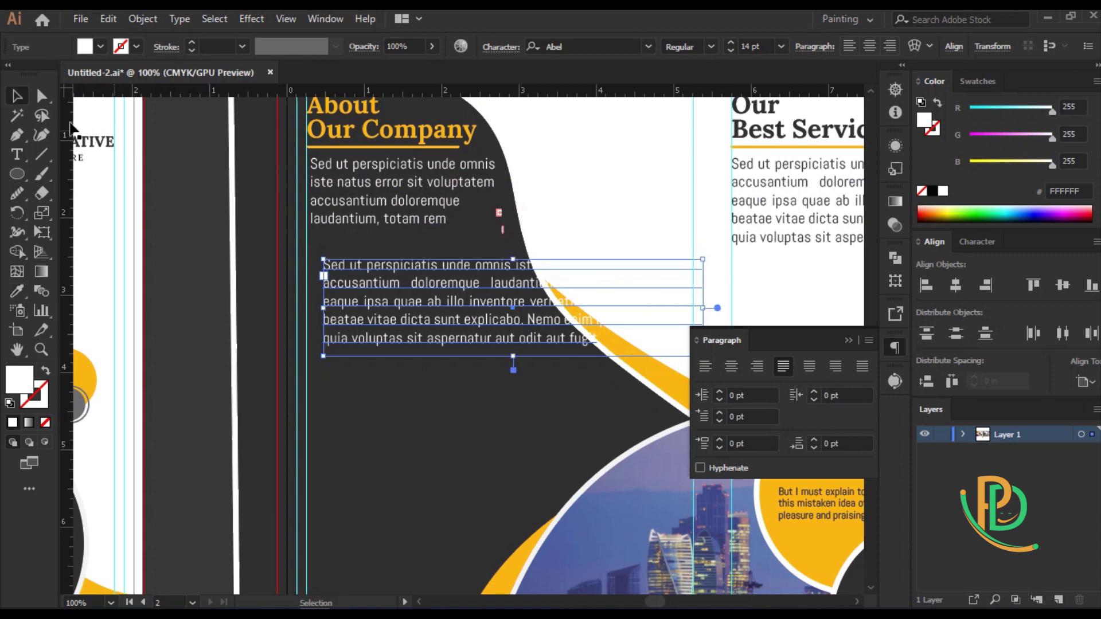
drag(708, 306, 529, 314)
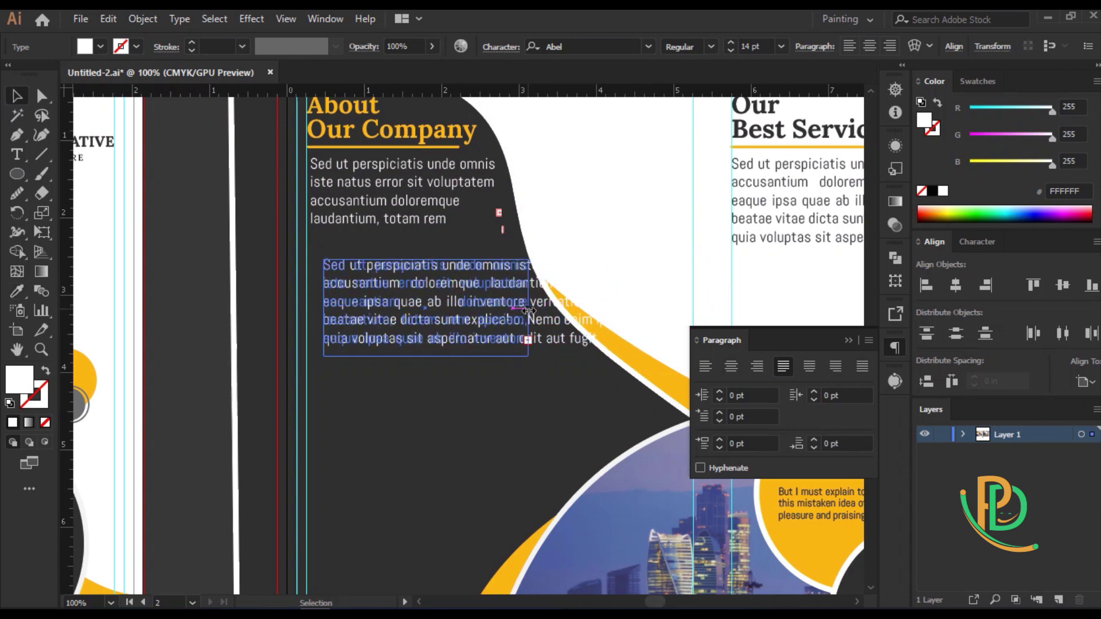
click(705, 365)
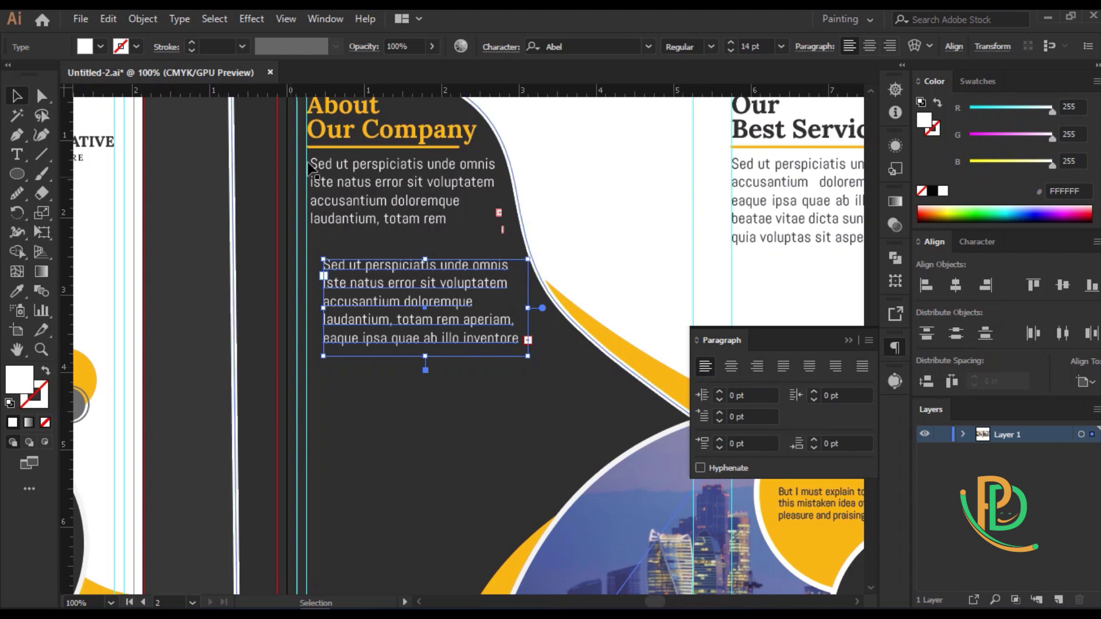
Draw a short vertical line beside it with the gold underline's stroke
click(42, 155)
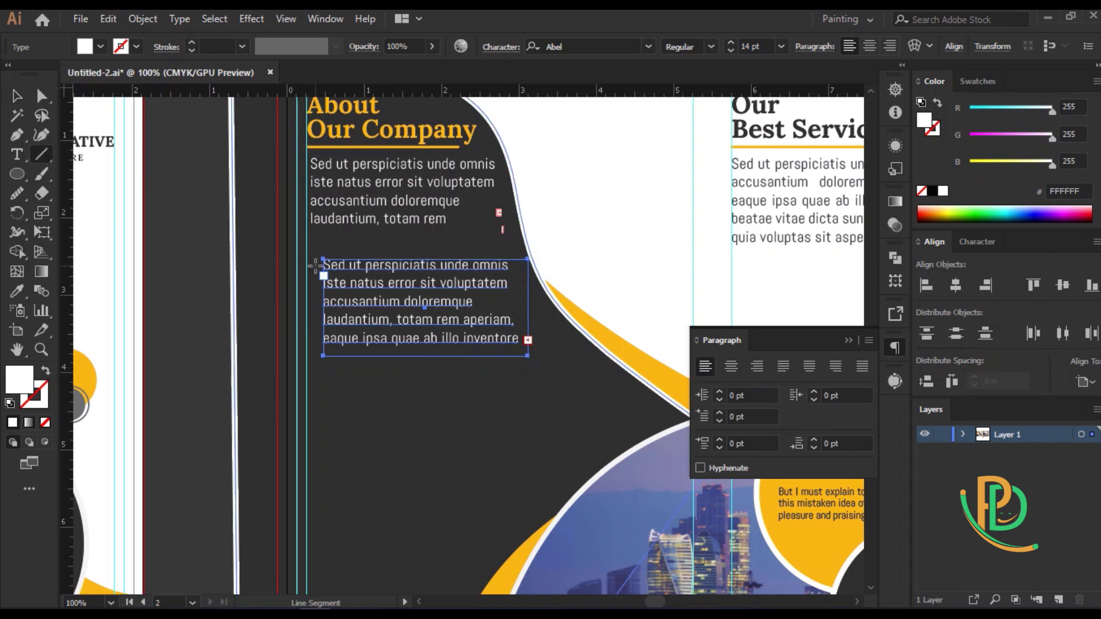
drag(315, 274, 315, 342)
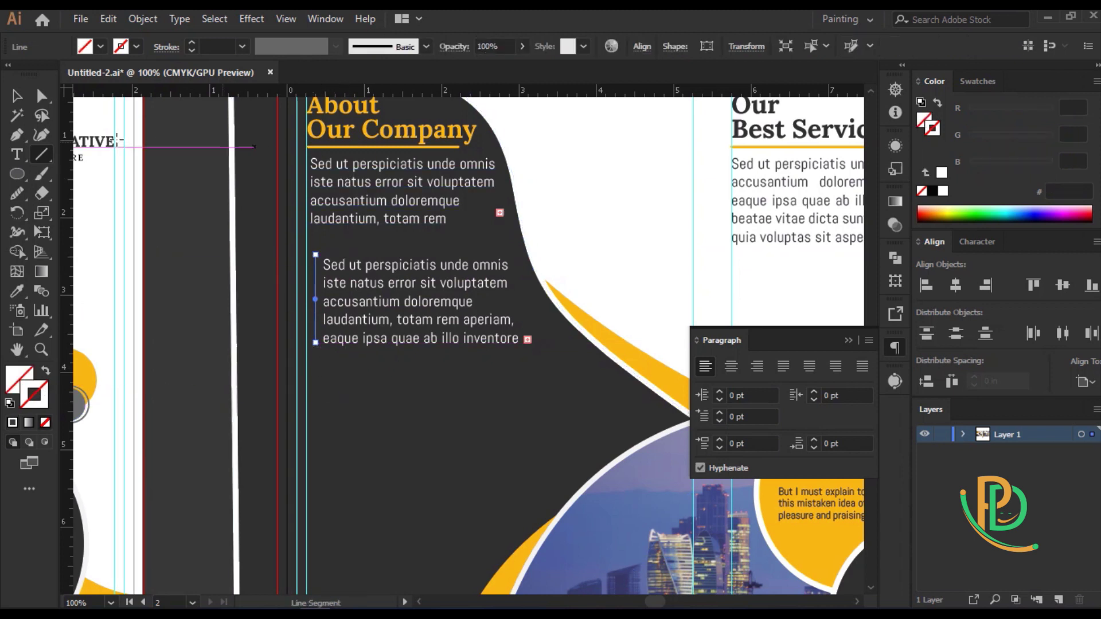
click(17, 292)
click(334, 145)
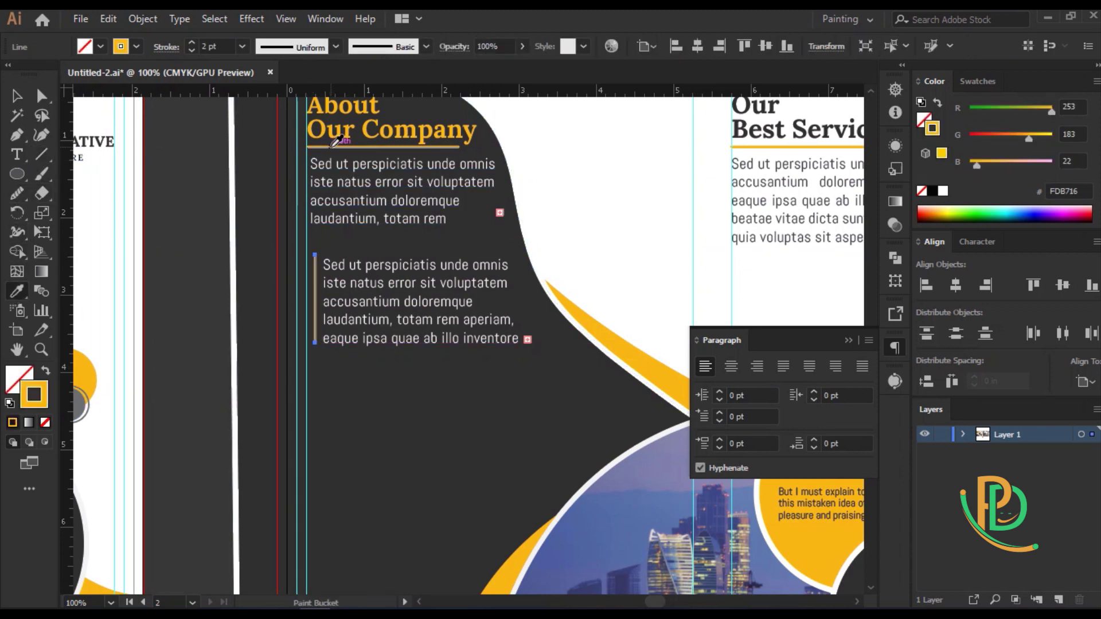
click(17, 97)
scroll(376, 401, down, 3)
click(376, 530)
Paste the 'Why Choose Us?' heading text and move it up beneath the About paragraphs
key(alt+Tab)
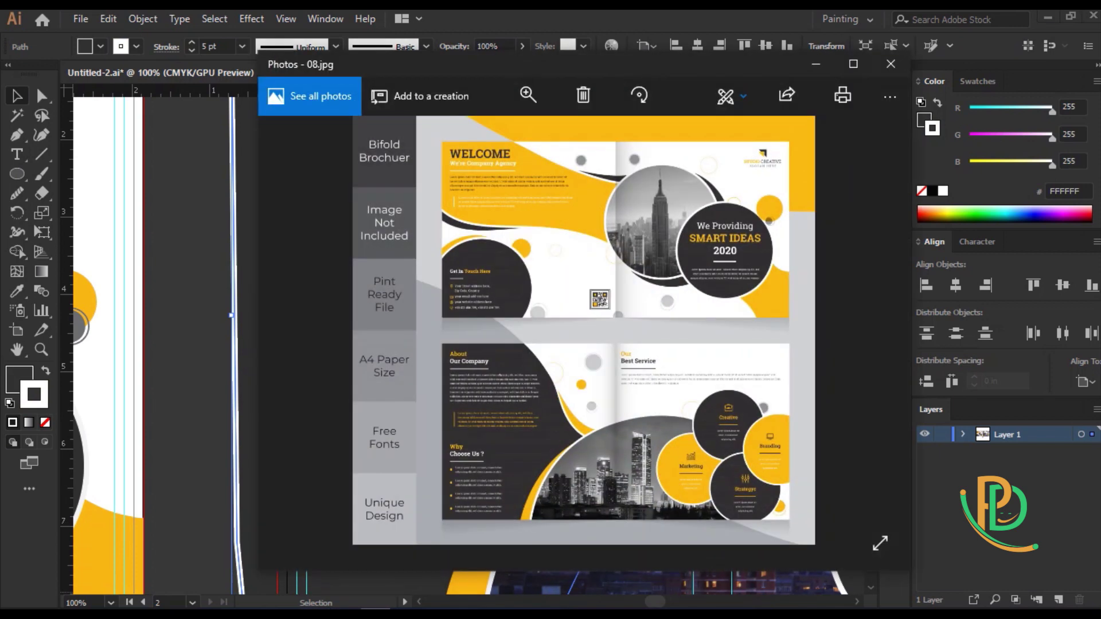
key(alt+Tab)
scroll(369, 525, down, 5)
key(ctrl+v)
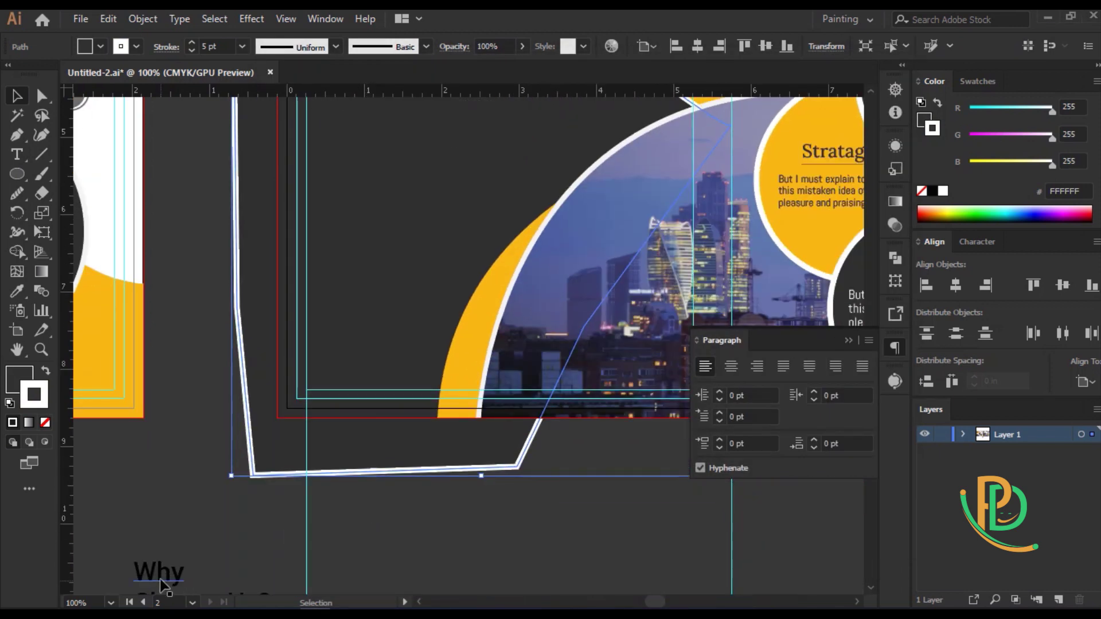
drag(154, 564, 387, 163)
scroll(387, 162, up, 6)
scroll(401, 388, up, 4)
drag(369, 415, 331, 330)
scroll(332, 330, up, 3)
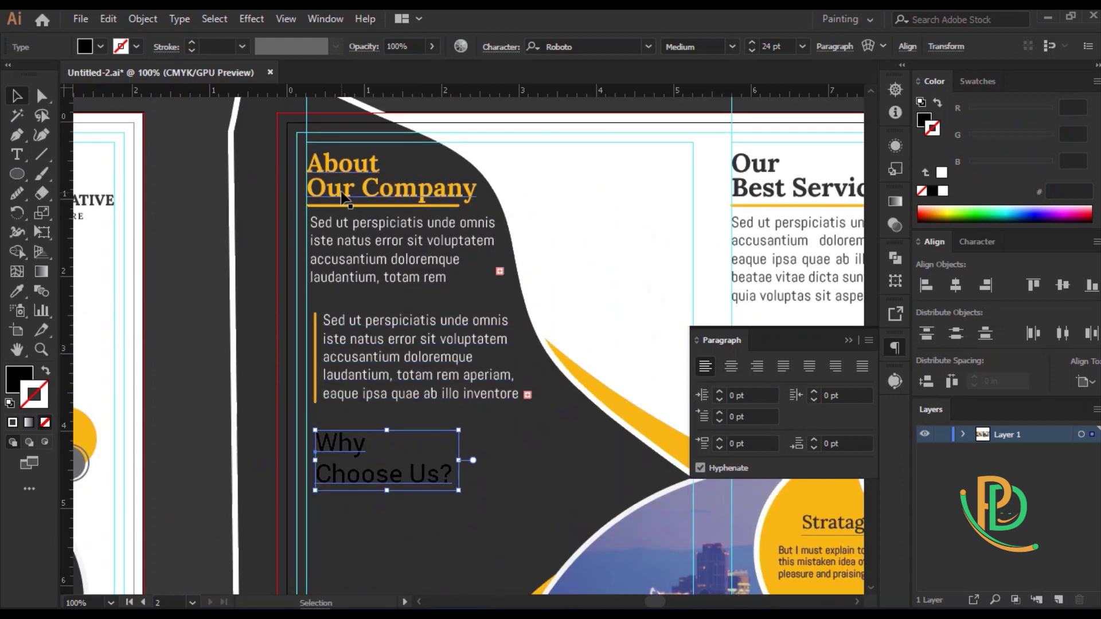
Give 'Why Choose Us?' the yellow Lora Bold style of 'About Our Company' with the Eyedropper
click(344, 172)
click(333, 448)
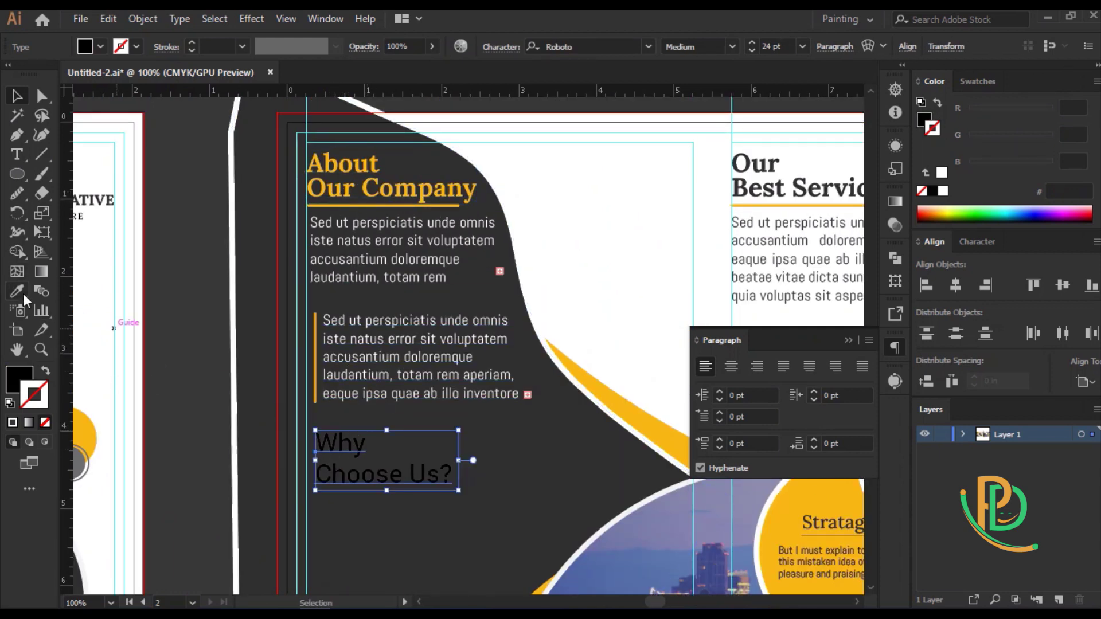
key(i)
click(345, 184)
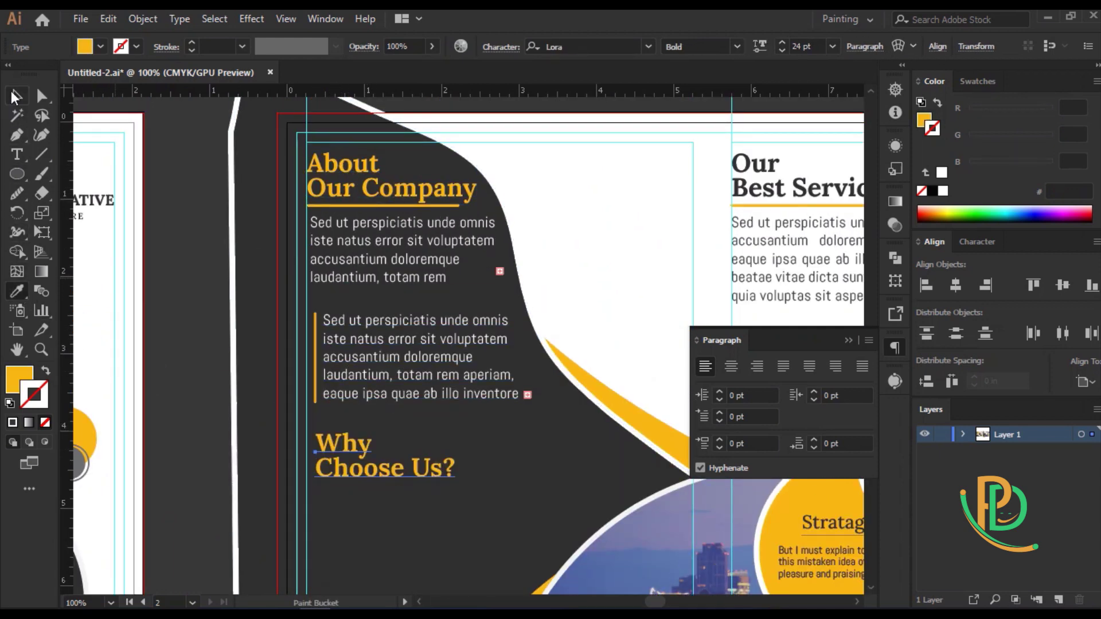
Left-align 'Why Choose Us?' with the 'About Our Company' heading
click(16, 96)
shift+click(344, 172)
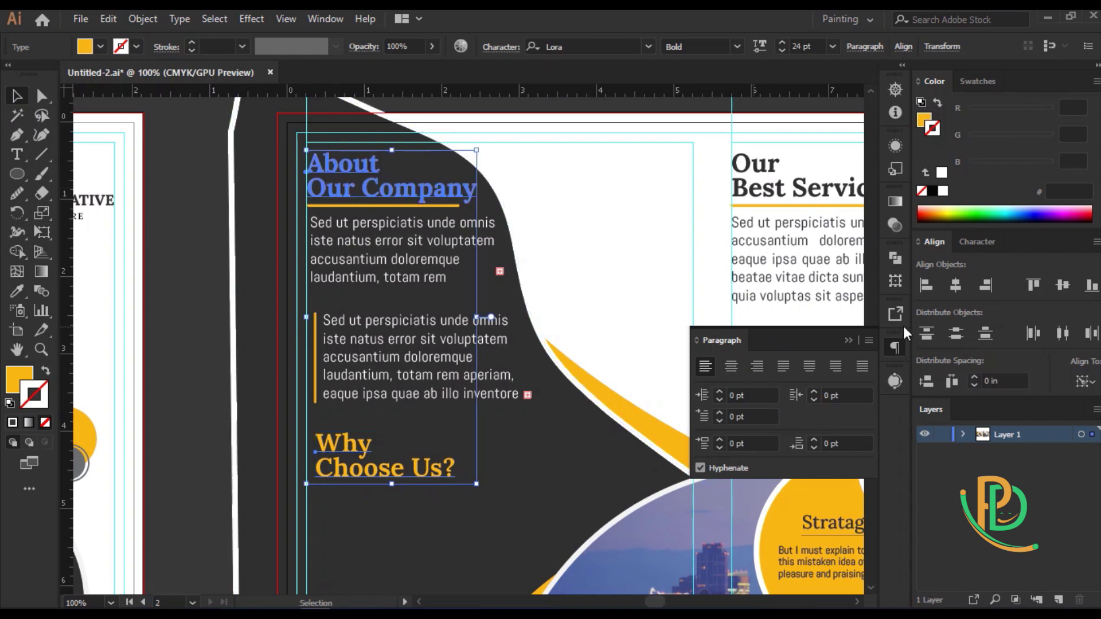
click(924, 284)
click(180, 369)
scroll(262, 471, down, 2)
scroll(243, 470, down, 1)
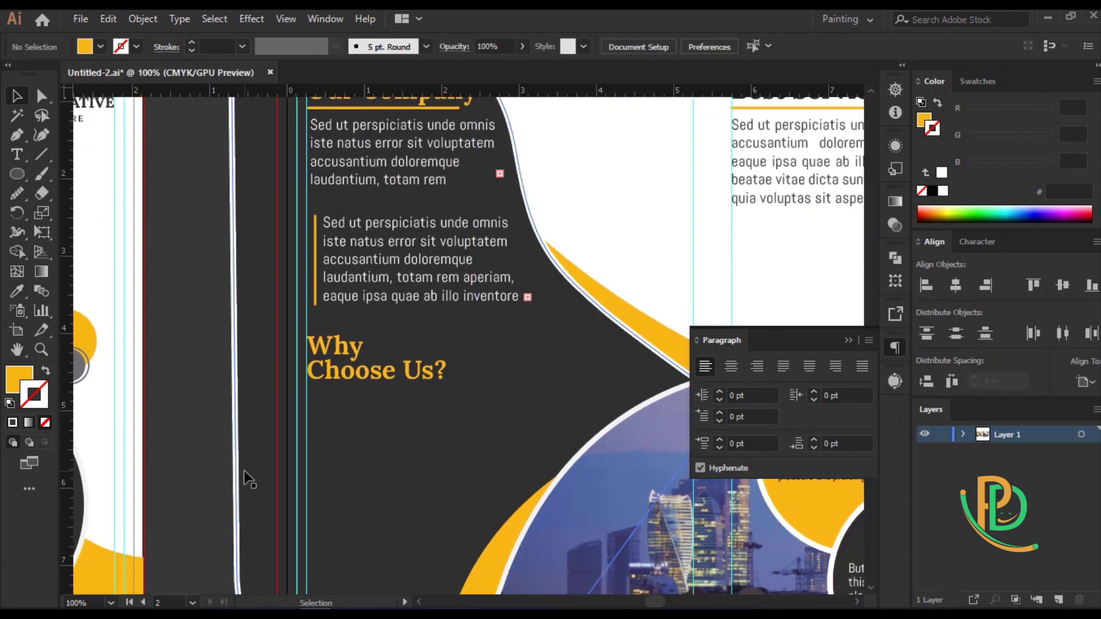
scroll(252, 467, down, 2)
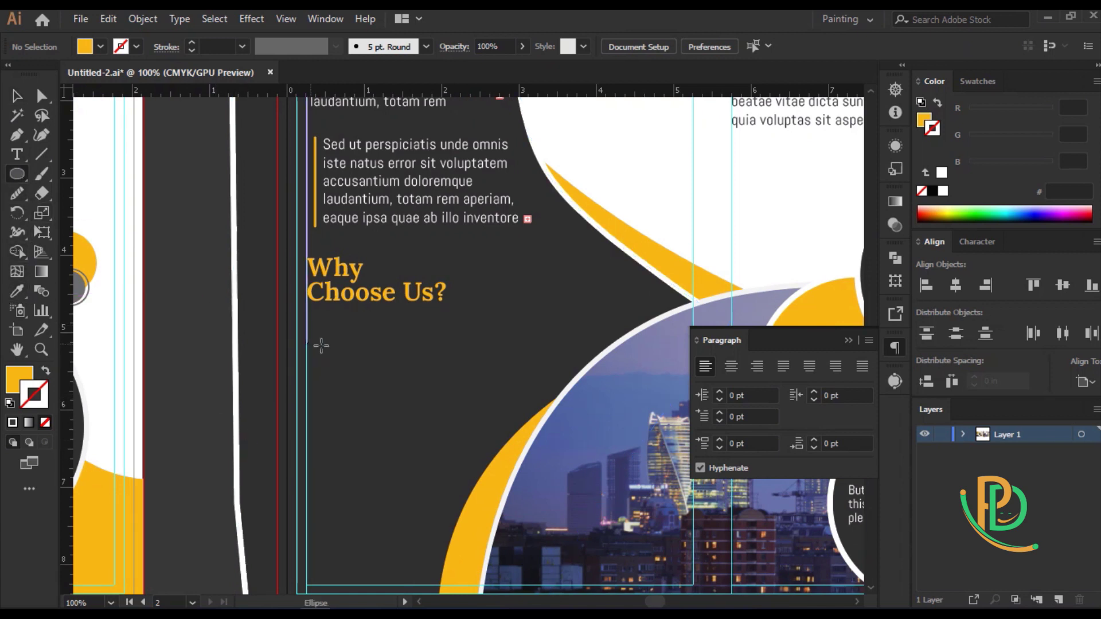
Draw a small yellow circle under the heading, copy it below, and left-align both with the heading
drag(321, 345, 328, 348)
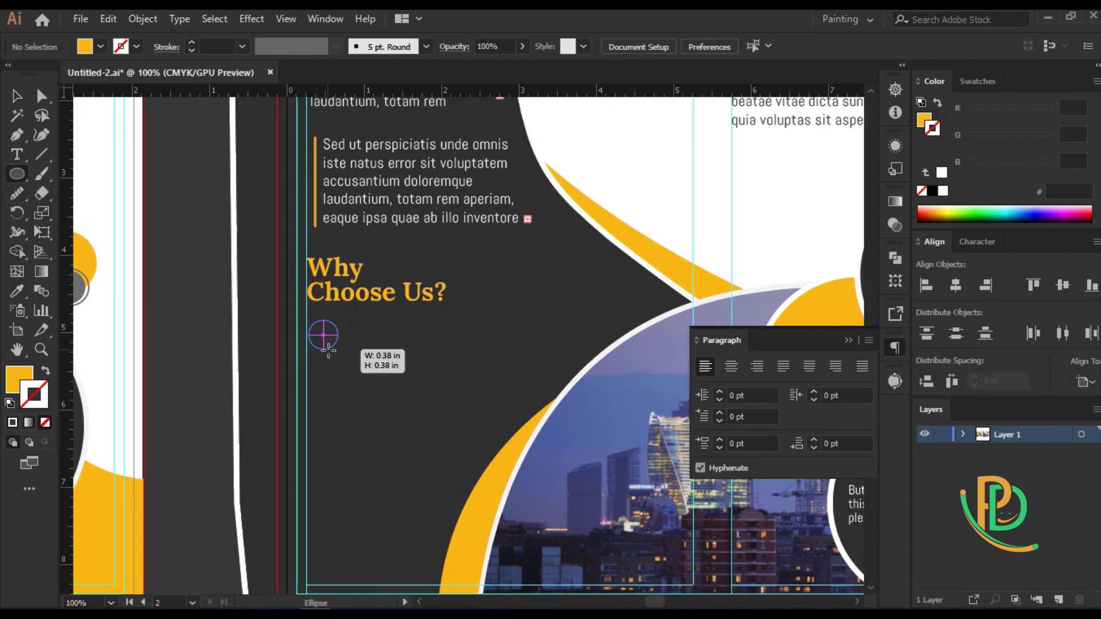
drag(328, 348, 328, 349)
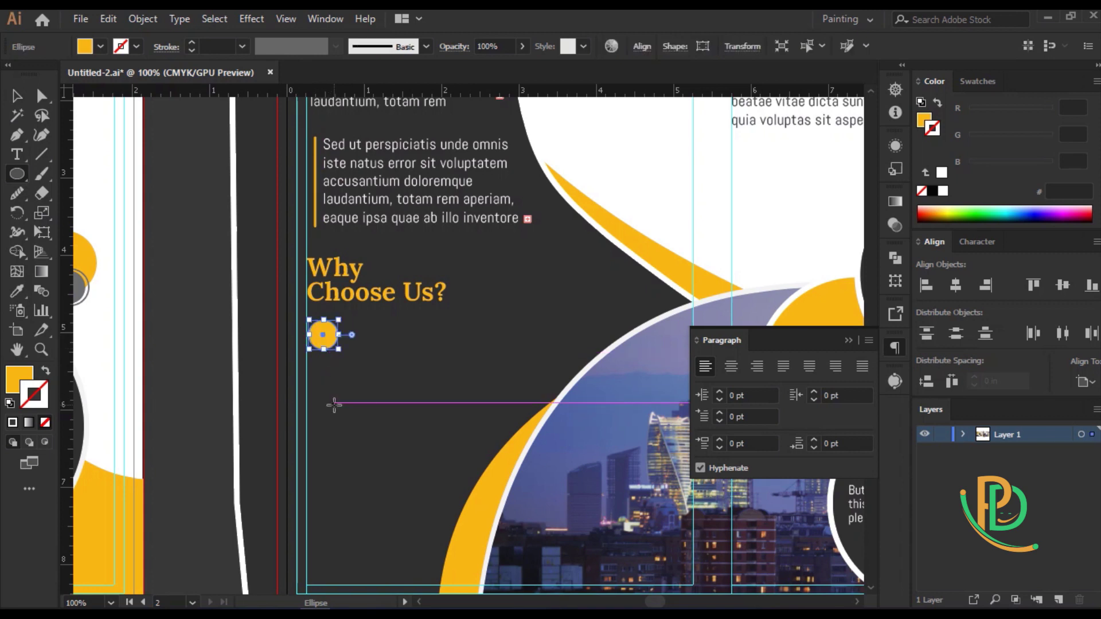
click(18, 96)
drag(322, 335, 324, 386)
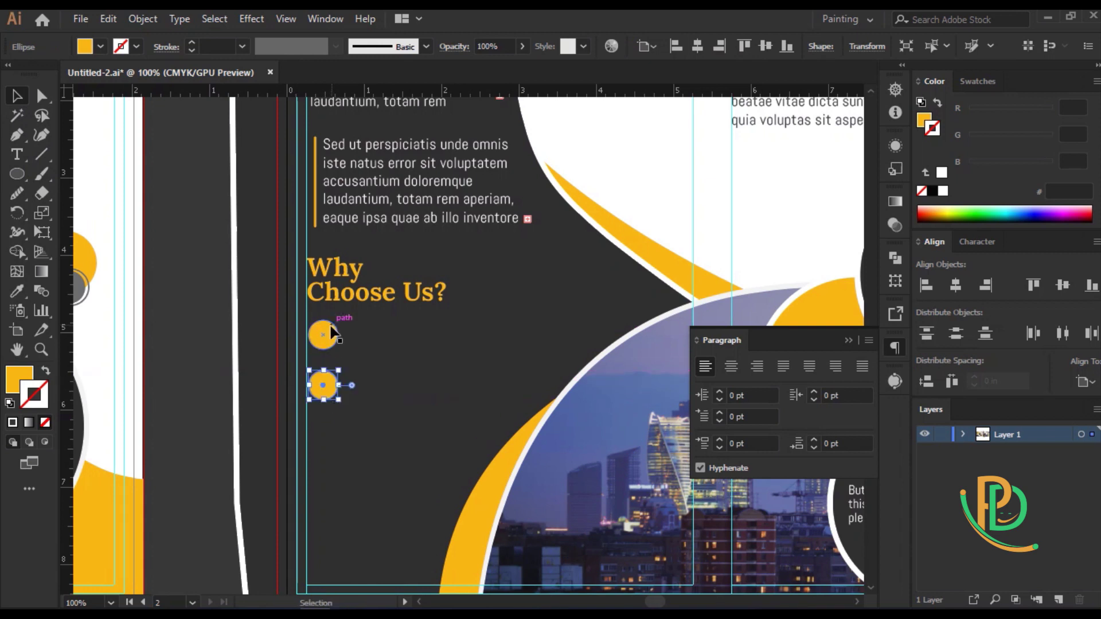
click(328, 342)
click(336, 295)
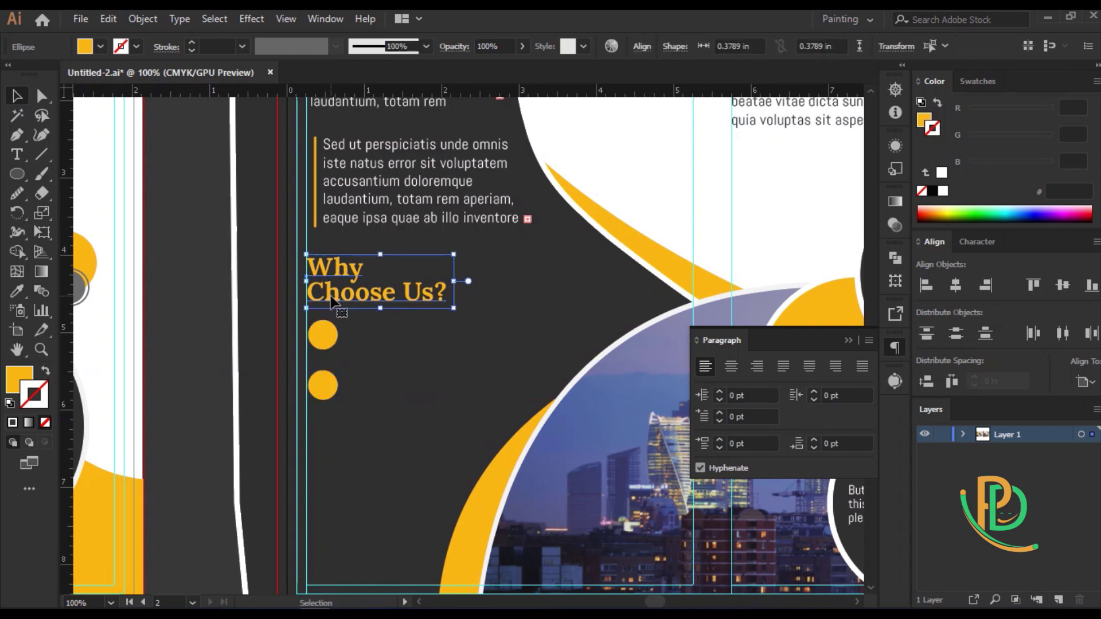
shift+click(330, 339)
shift+click(323, 385)
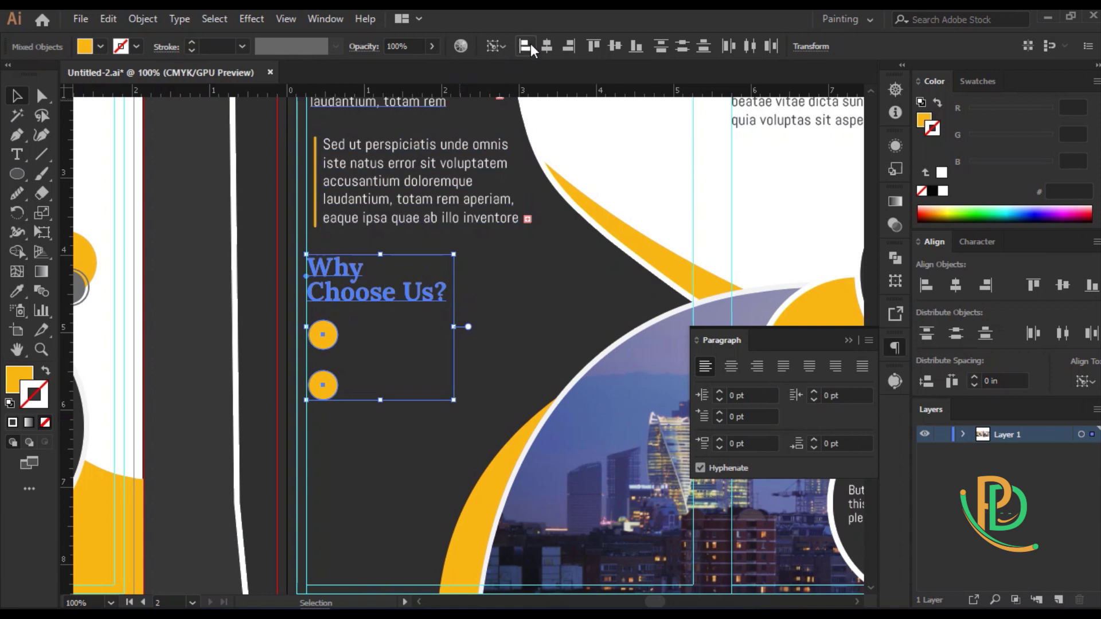
click(344, 393)
Duplicate the circles further down to complete a column of four evenly spaced dots
scroll(320, 383, down, 1)
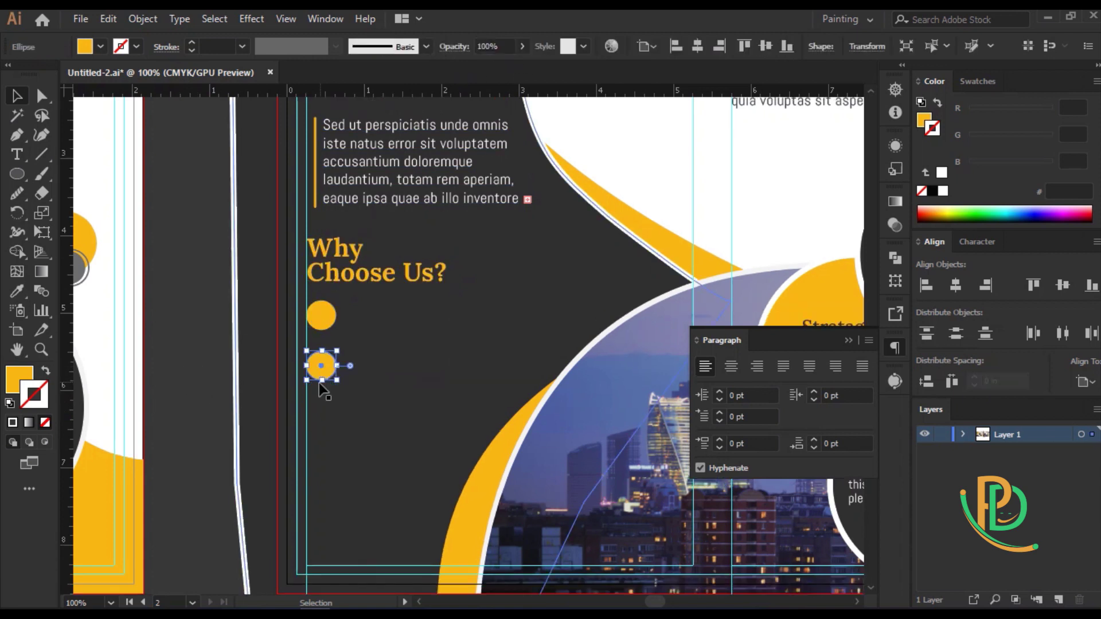
scroll(328, 274, down, 4)
drag(328, 274, 327, 376)
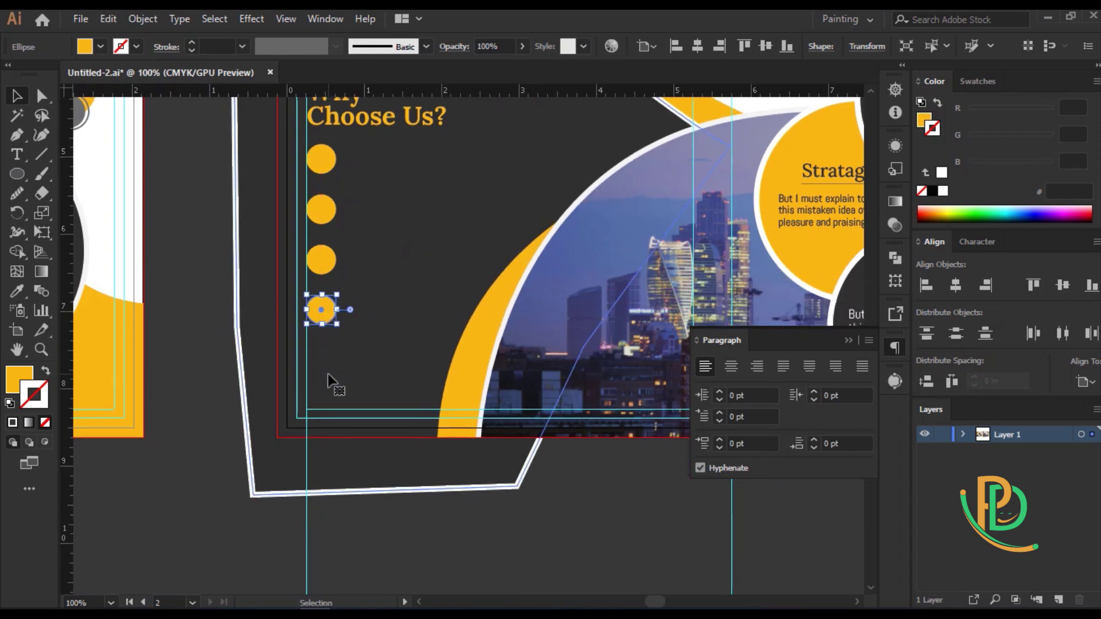
scroll(325, 392, down, 3)
click(214, 294)
scroll(229, 416, up, 5)
scroll(228, 419, up, 3)
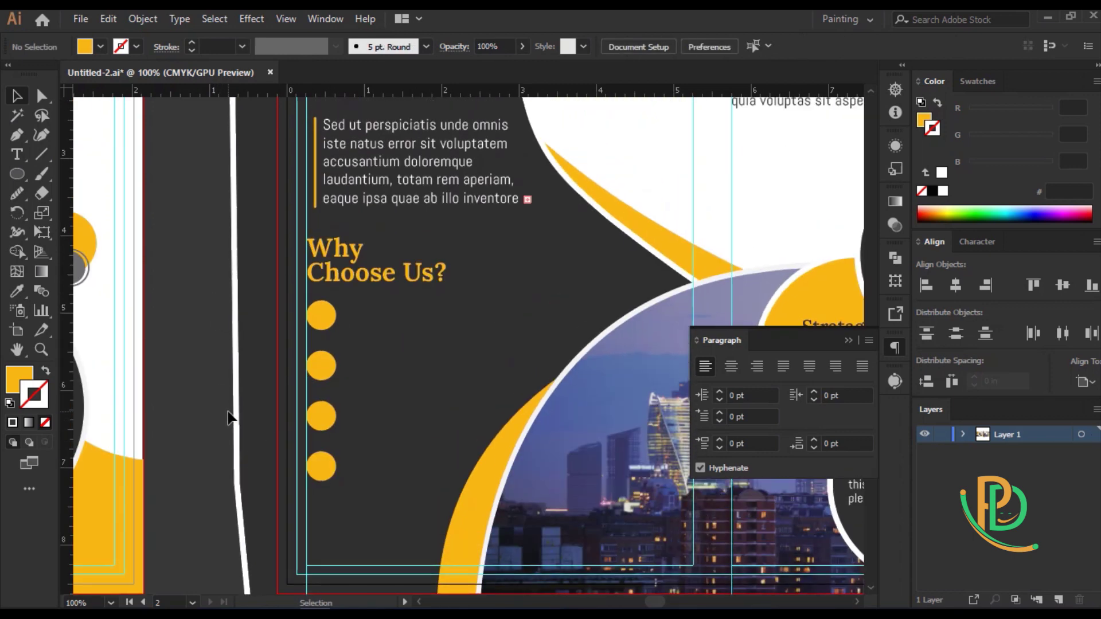
Try a point-text line beside the first circle in the body style, then discard it
click(19, 155)
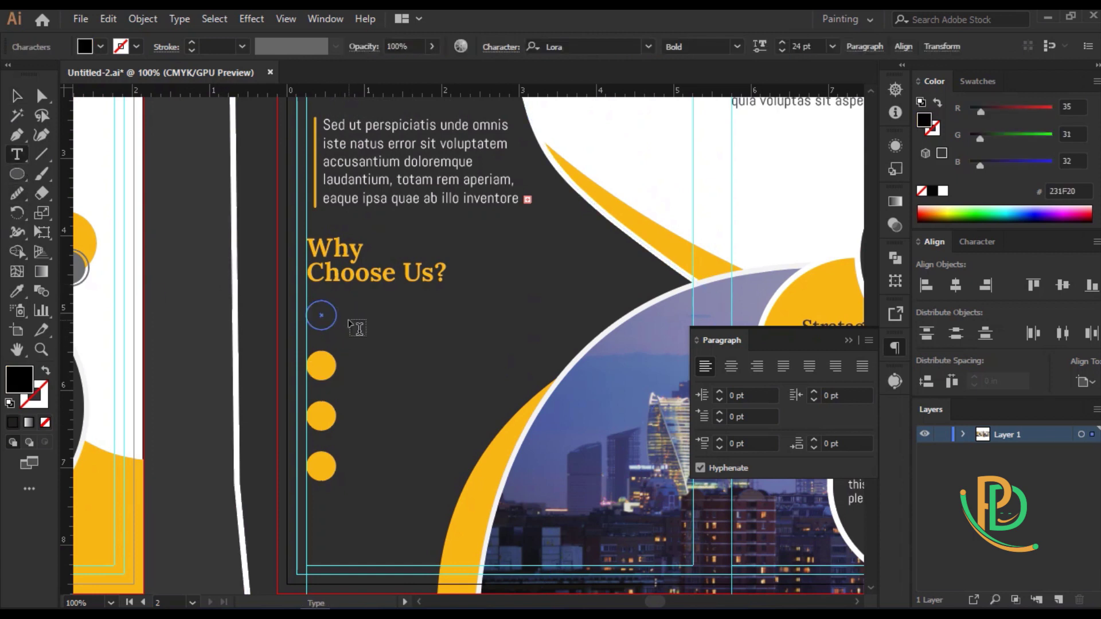
click(344, 315)
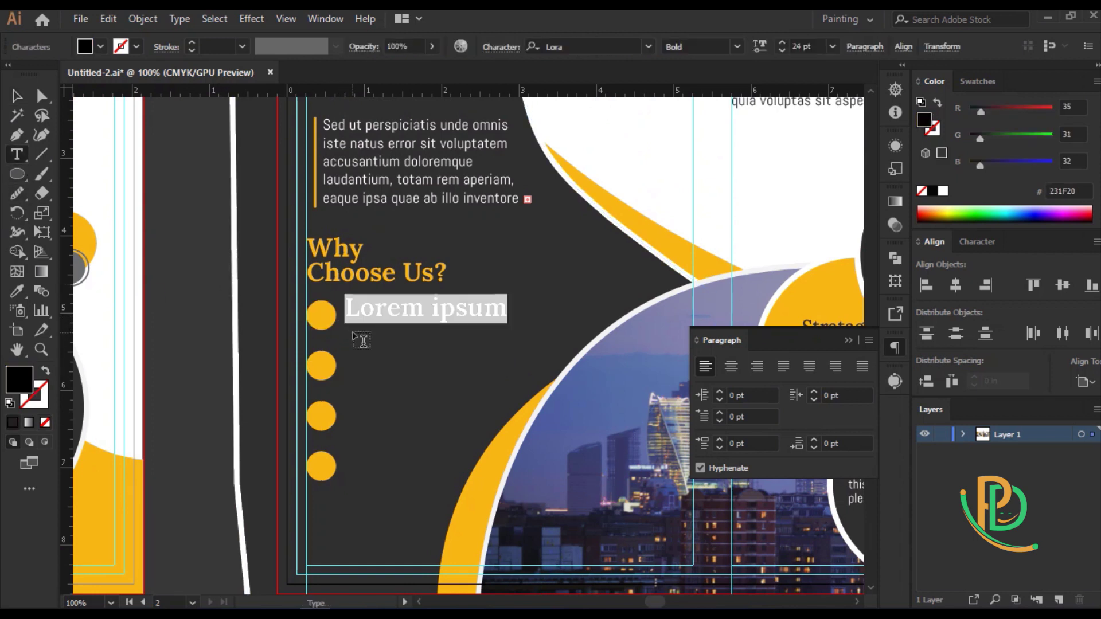
click(16, 291)
click(394, 141)
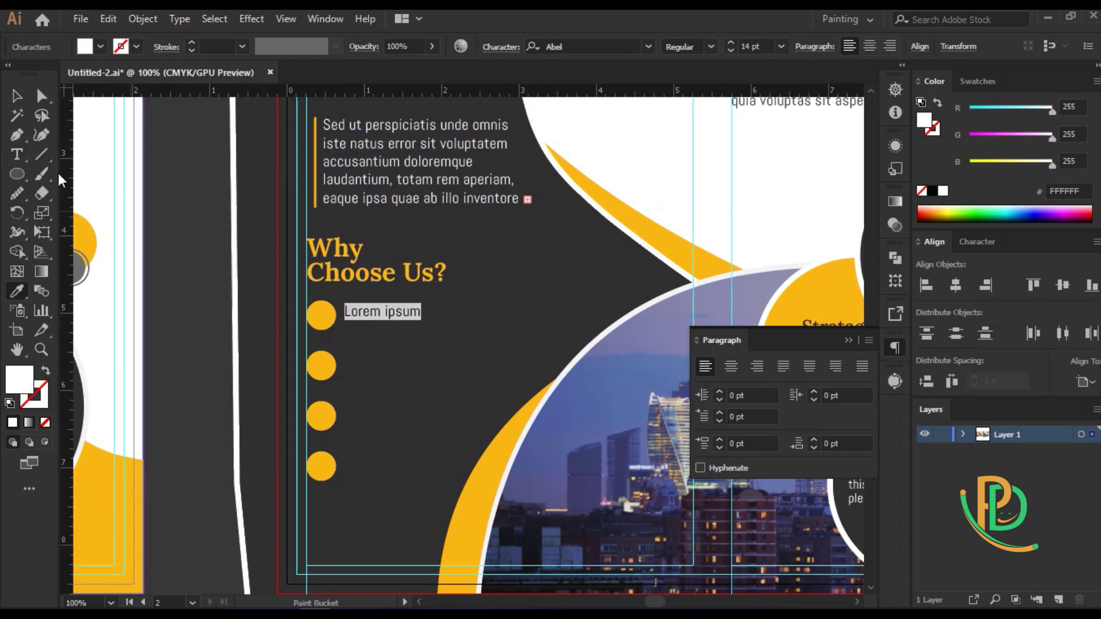
key(BackSpace)
key(Escape)
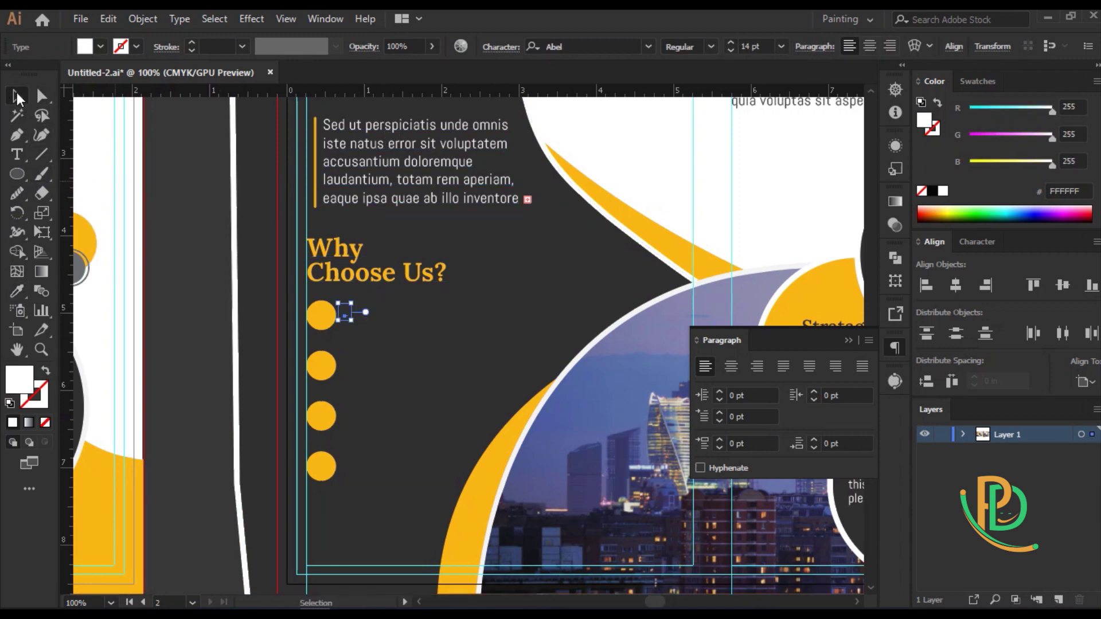
Add a white body-text area box beside the first circle, vertically centred on it
key(t)
drag(341, 304, 550, 333)
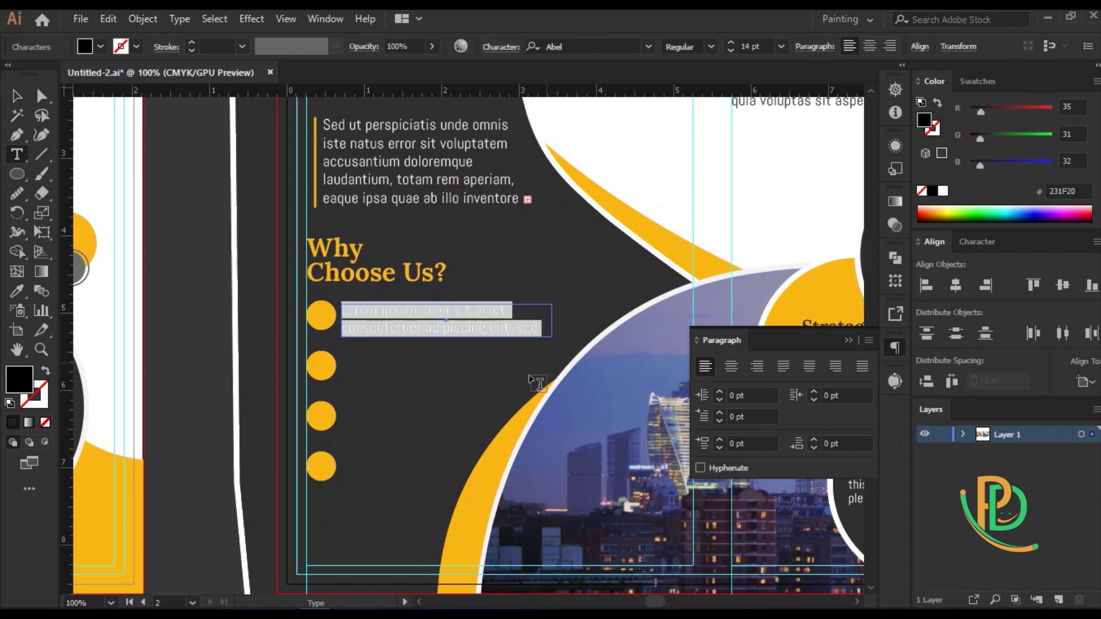
click(19, 290)
click(345, 182)
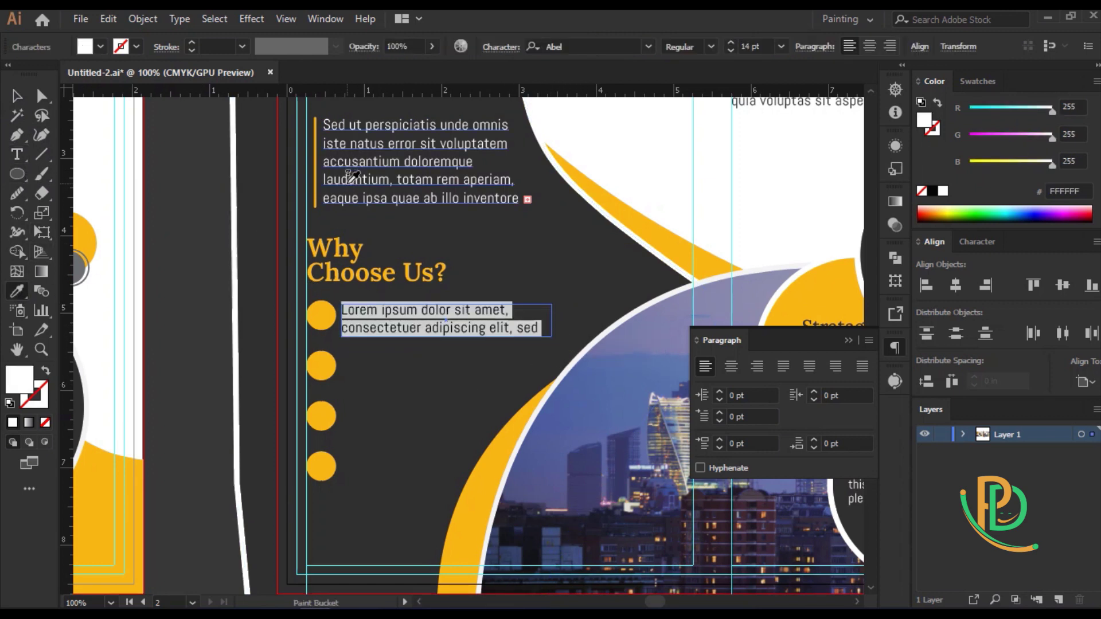
click(16, 95)
click(175, 195)
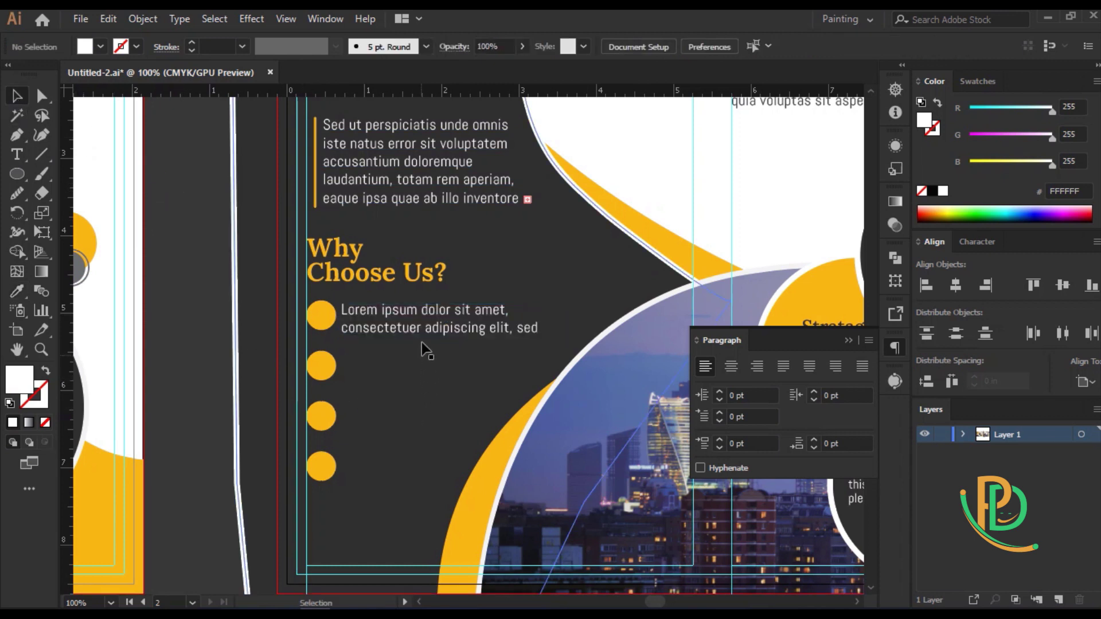
click(425, 327)
shift+click(321, 316)
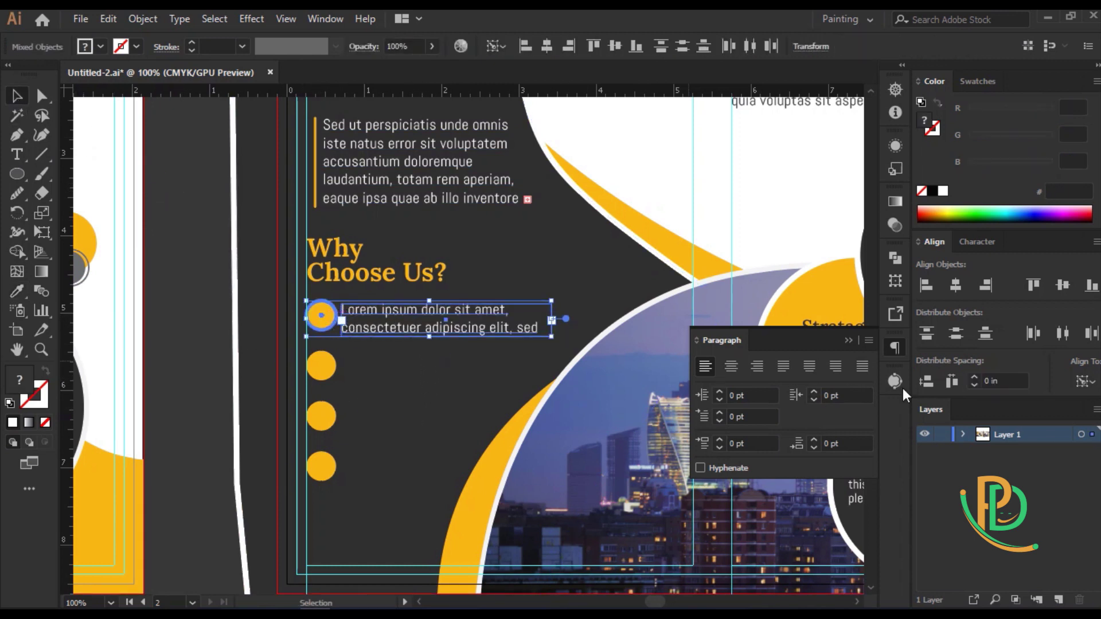
click(218, 333)
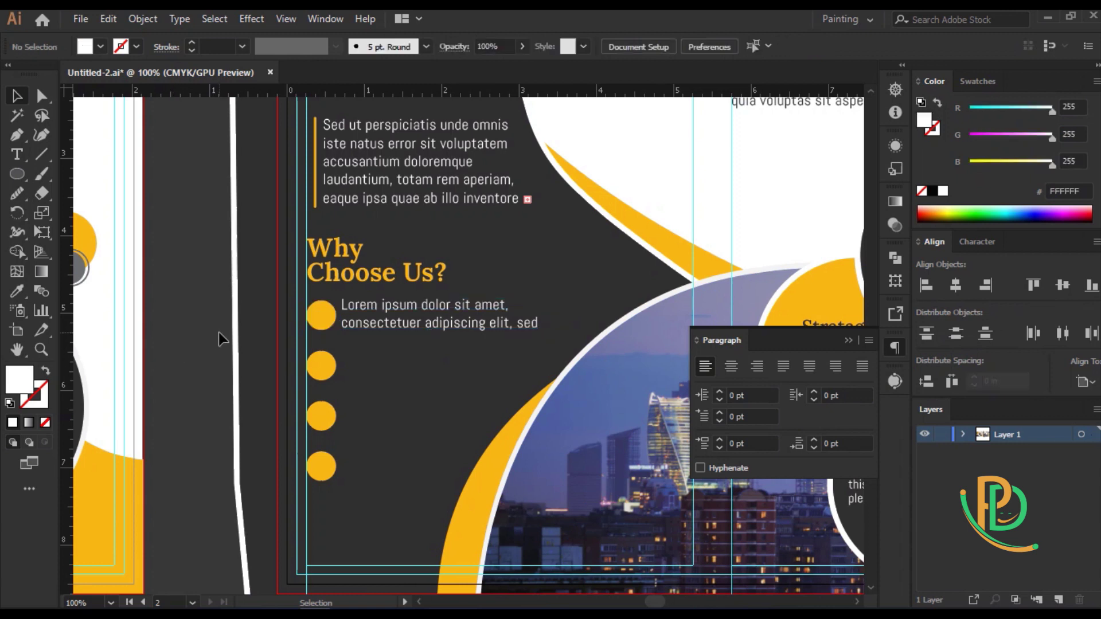
Copy the caption beside the second circle and left-align it with the first caption
drag(400, 331, 399, 379)
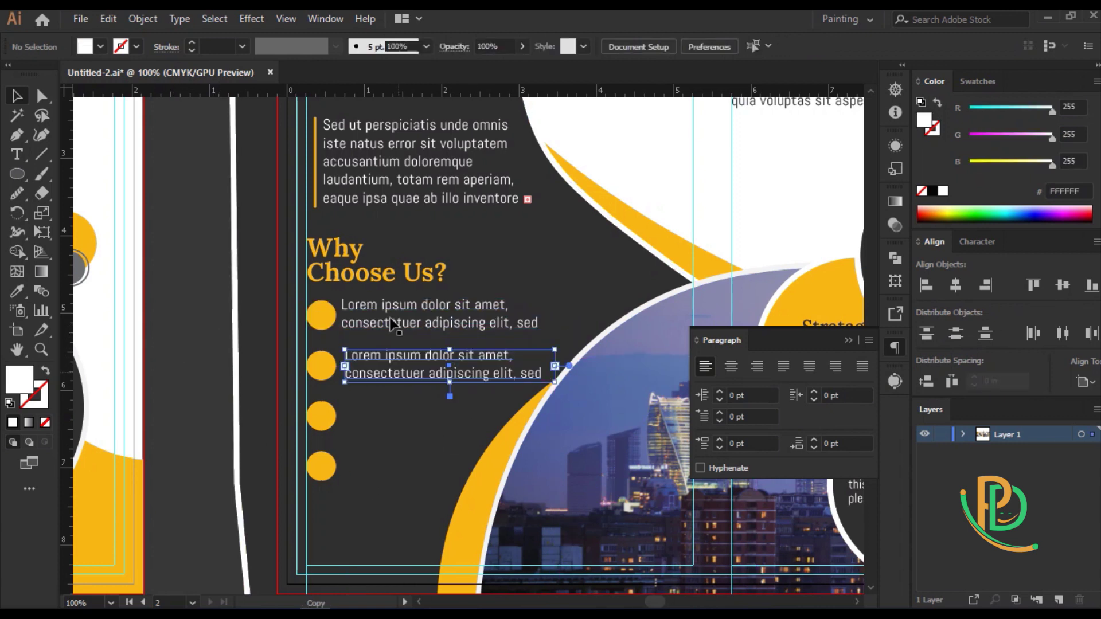
double_click(446, 315)
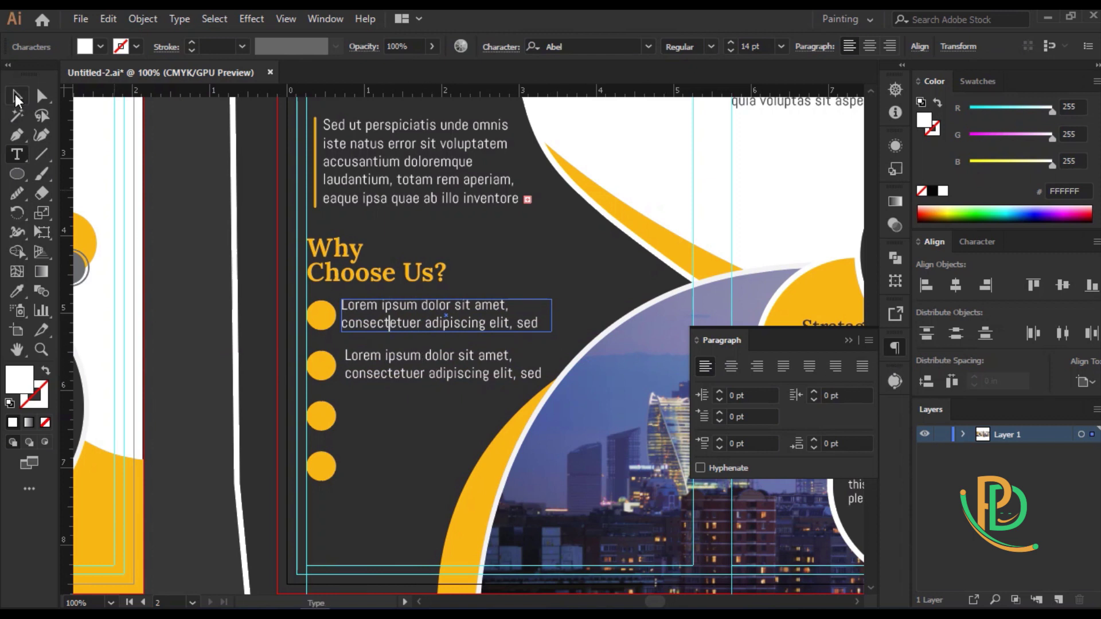
click(16, 99)
shift+click(441, 364)
click(424, 315)
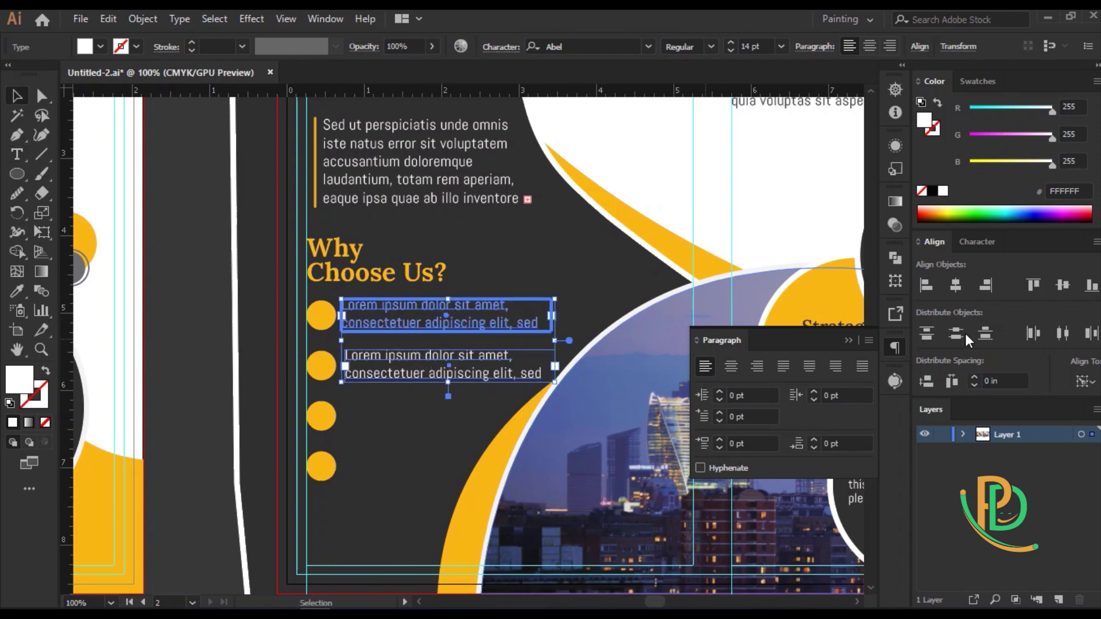
click(921, 286)
click(199, 364)
Select the second bullet's caption together with its circle, then deselect
click(396, 374)
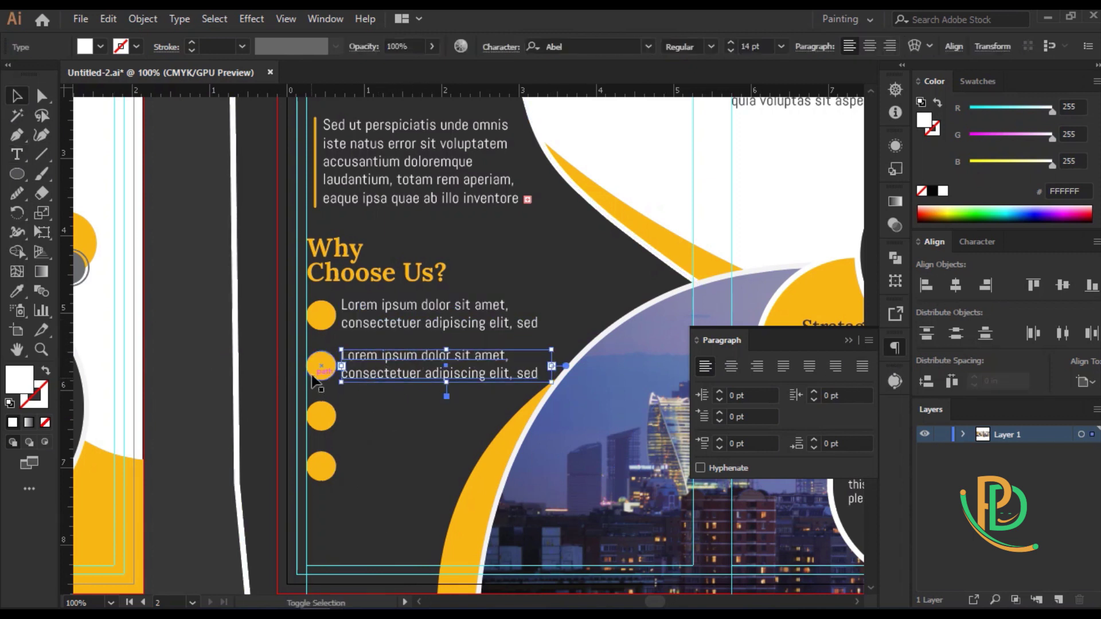
double_click(316, 370)
key(Escape)
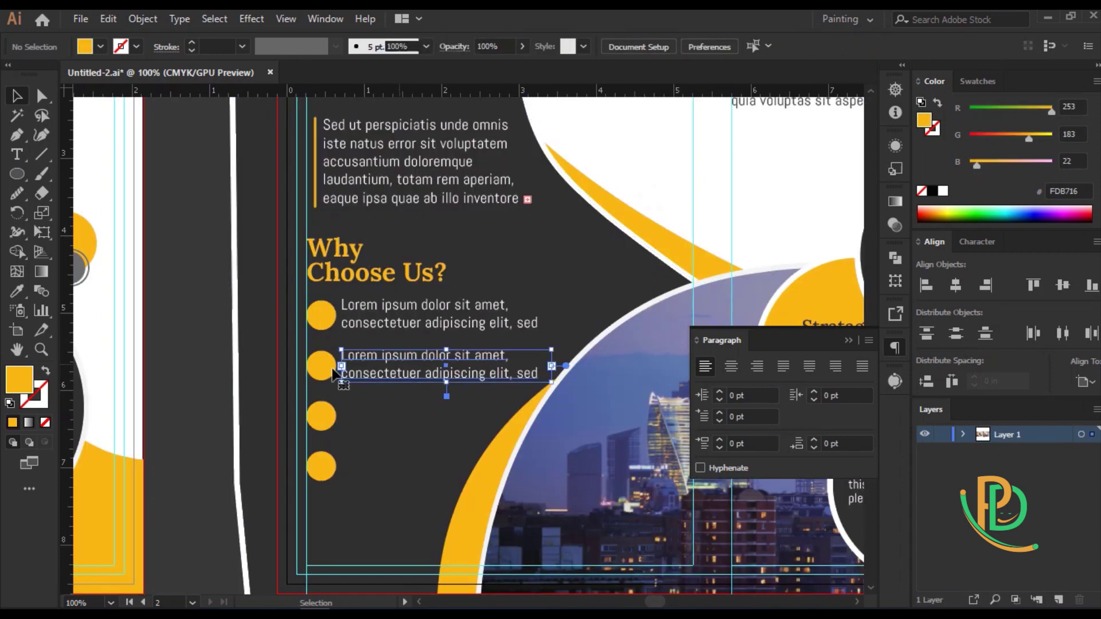
click(334, 374)
double_click(327, 372)
key(Escape)
click(319, 373)
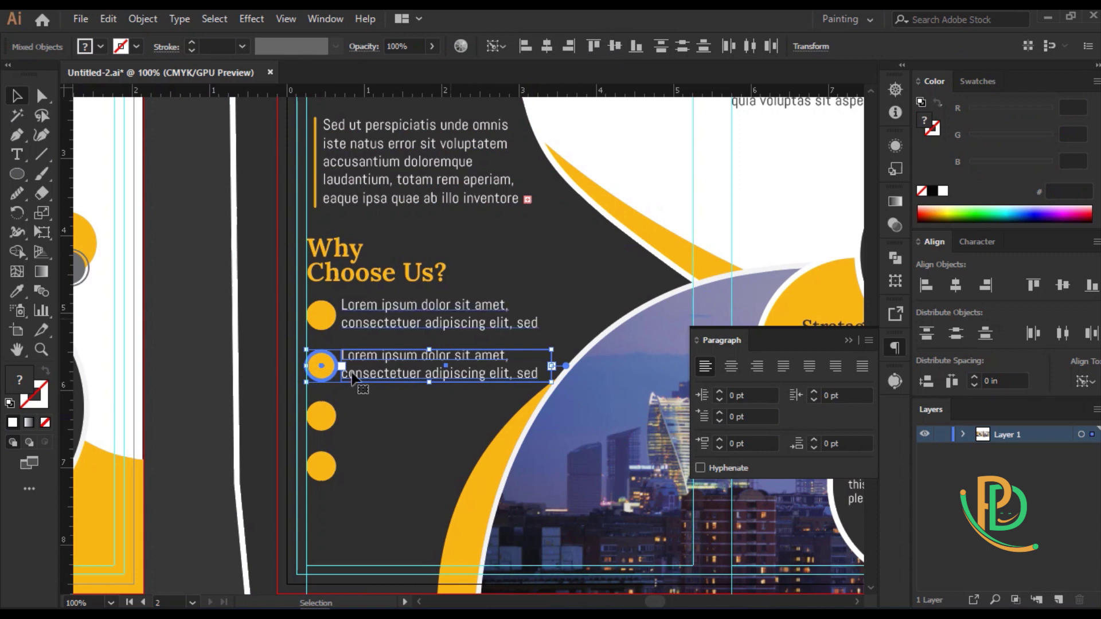
click(204, 352)
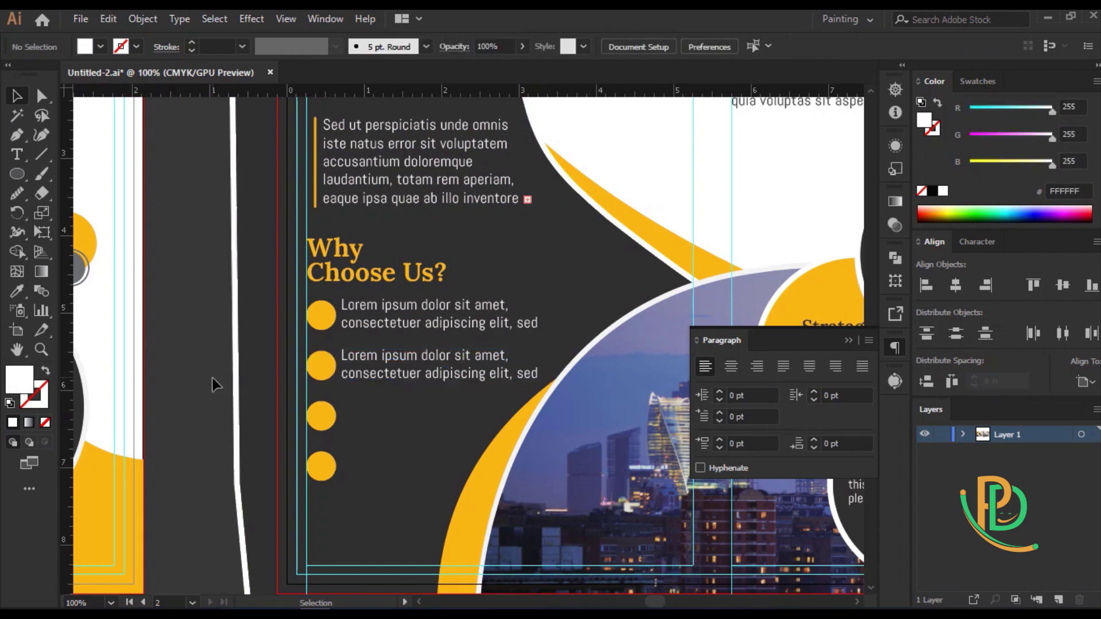
Copy the second caption down beside the third and fourth circles
scroll(213, 402, down, 3)
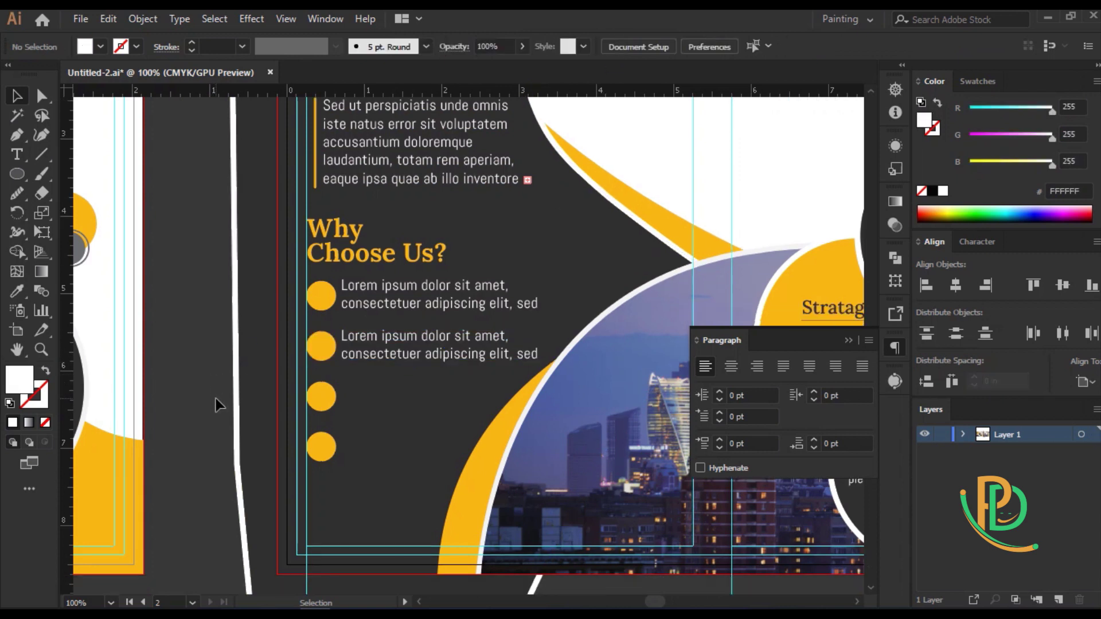
drag(385, 333, 382, 369)
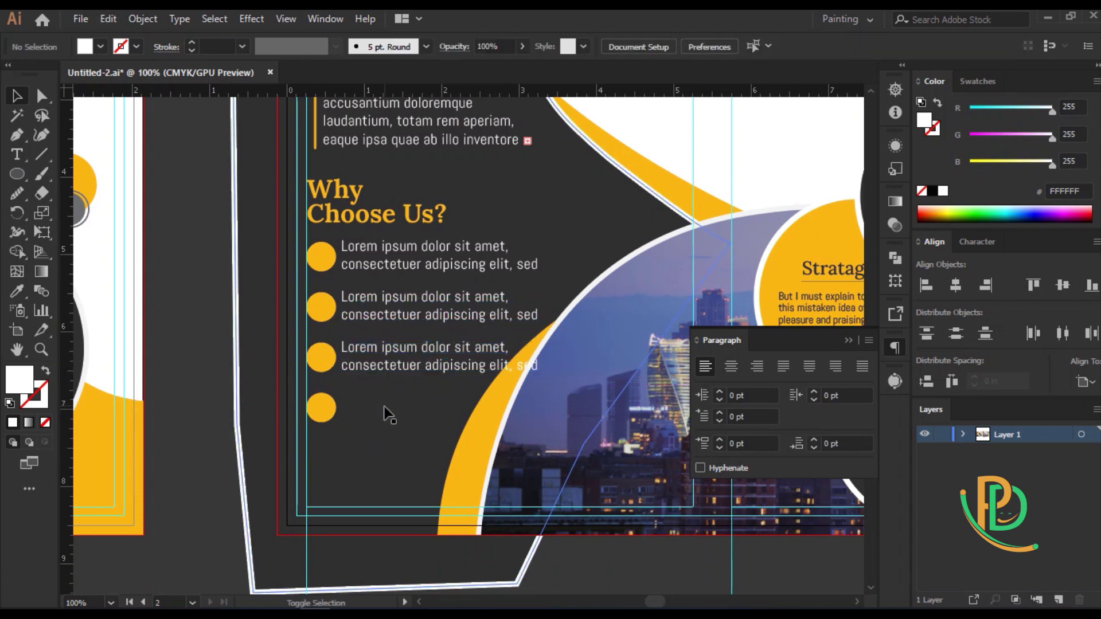
drag(380, 370, 379, 420)
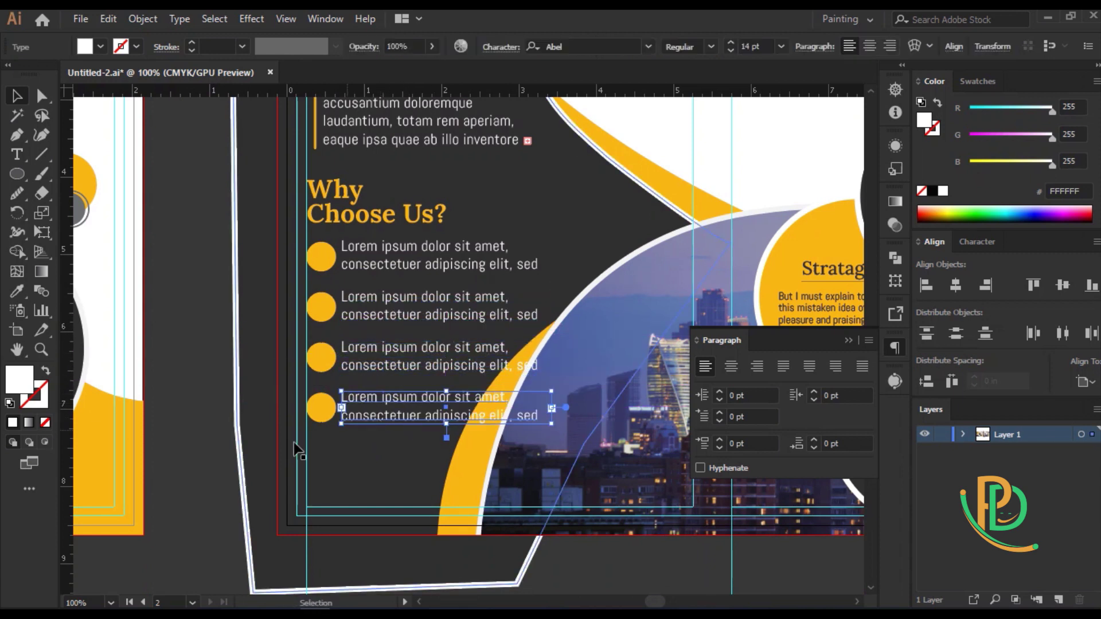
click(216, 410)
Narrow the fourth and third captions so their text rewraps shorter
click(469, 411)
double_click(466, 409)
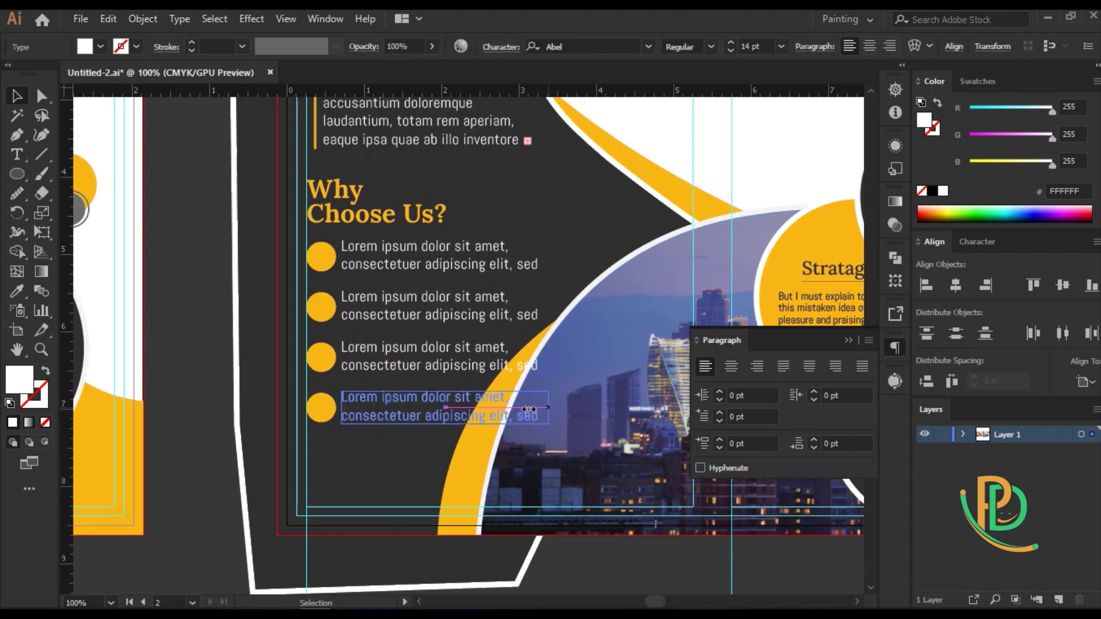
drag(461, 409, 462, 408)
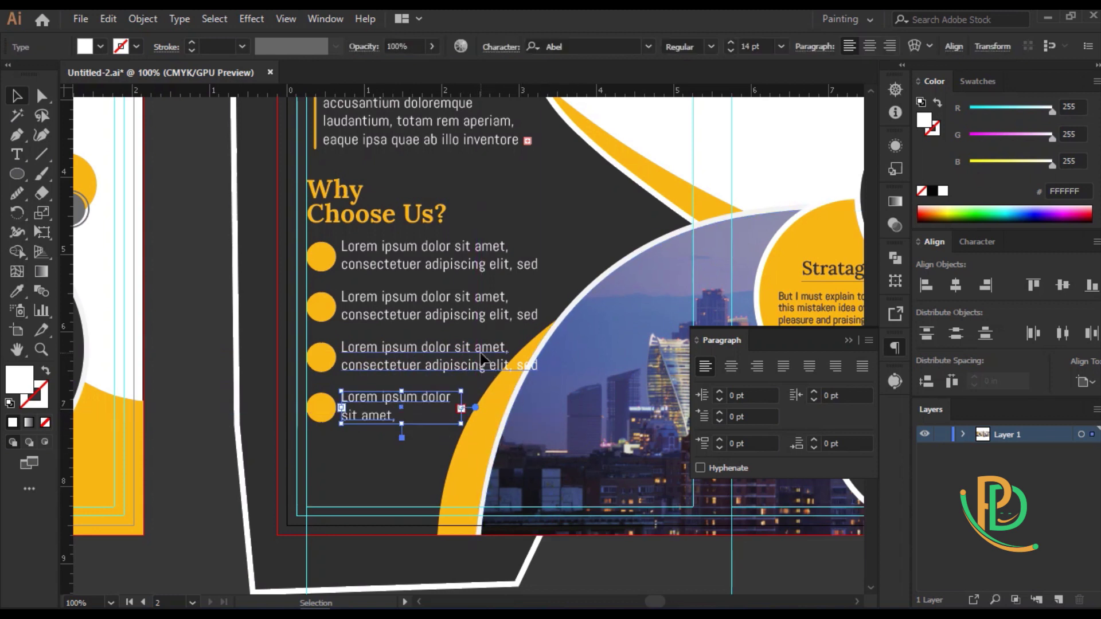
click(533, 364)
mouse_move(539, 357)
mouse_down()
mouse_move(486, 358)
mouse_move(509, 358)
mouse_up()
click(256, 339)
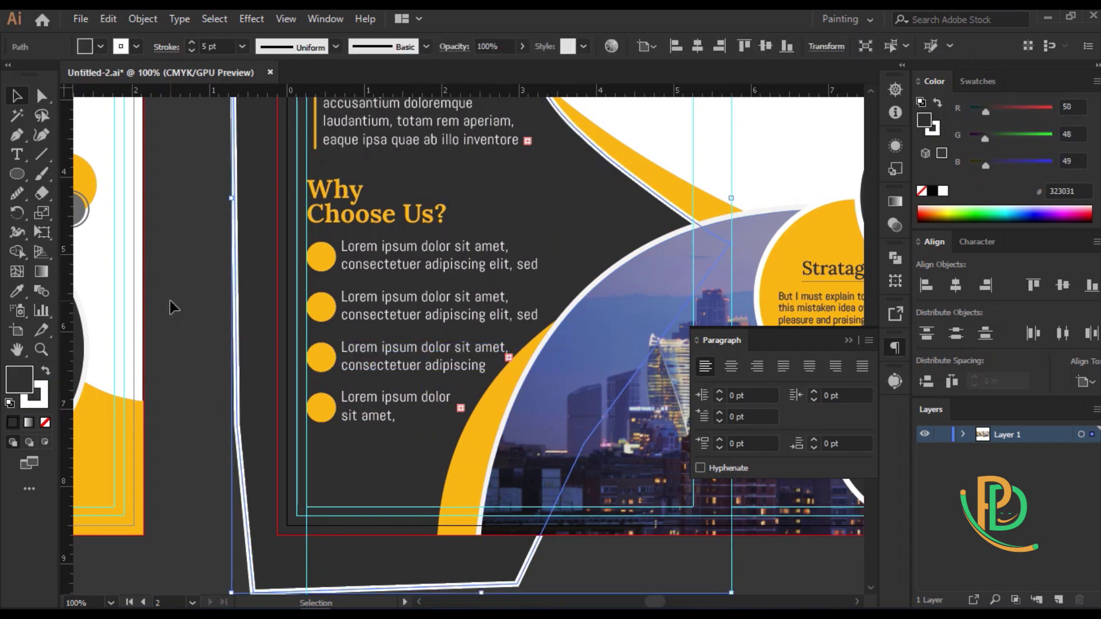
Draw a small circle near the top of the white area with the Ellipse tool
scroll(208, 354, down, 1)
scroll(393, 348, up, 5)
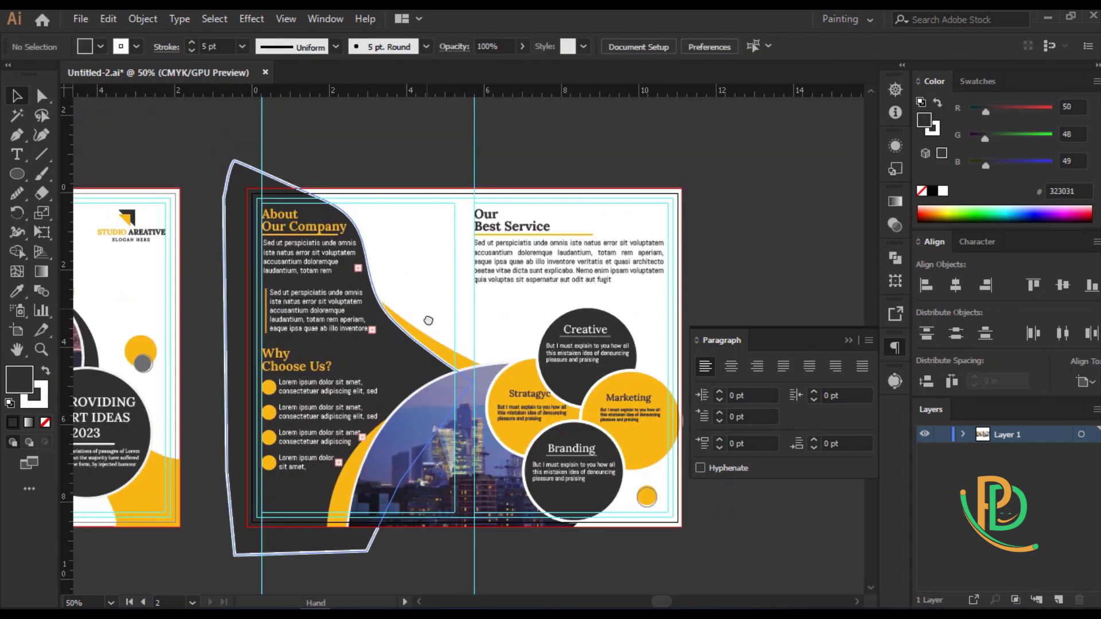
scroll(431, 275, right, 2)
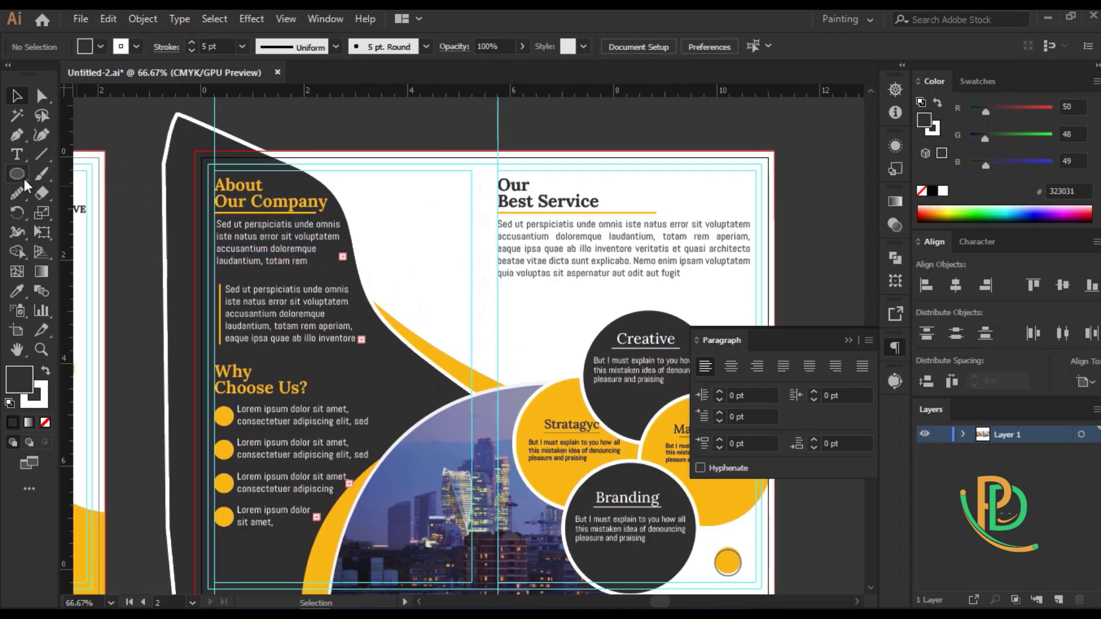
key(l)
scroll(398, 211, up, 1)
drag(378, 192, 400, 212)
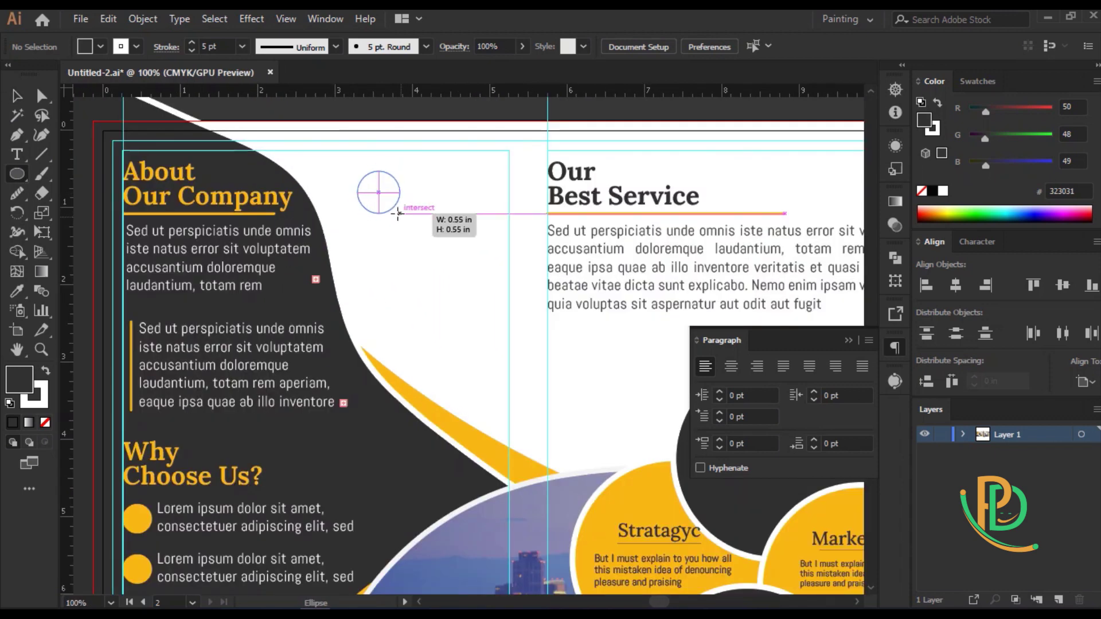
key(v)
Colour the small circle solid yellow with no outline
click(34, 394)
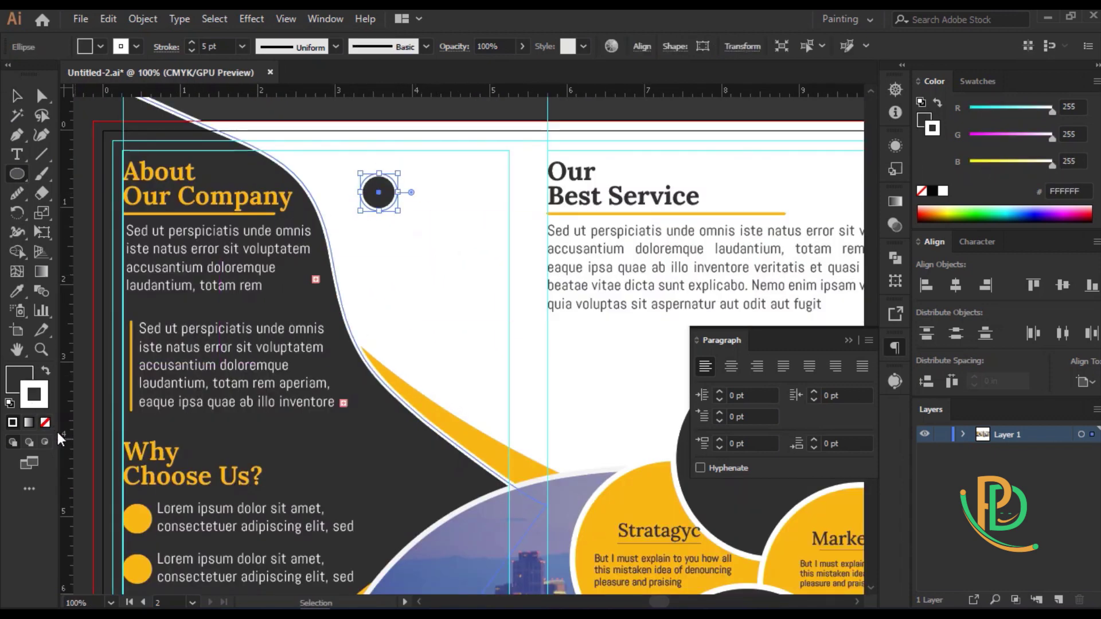
click(14, 293)
click(444, 418)
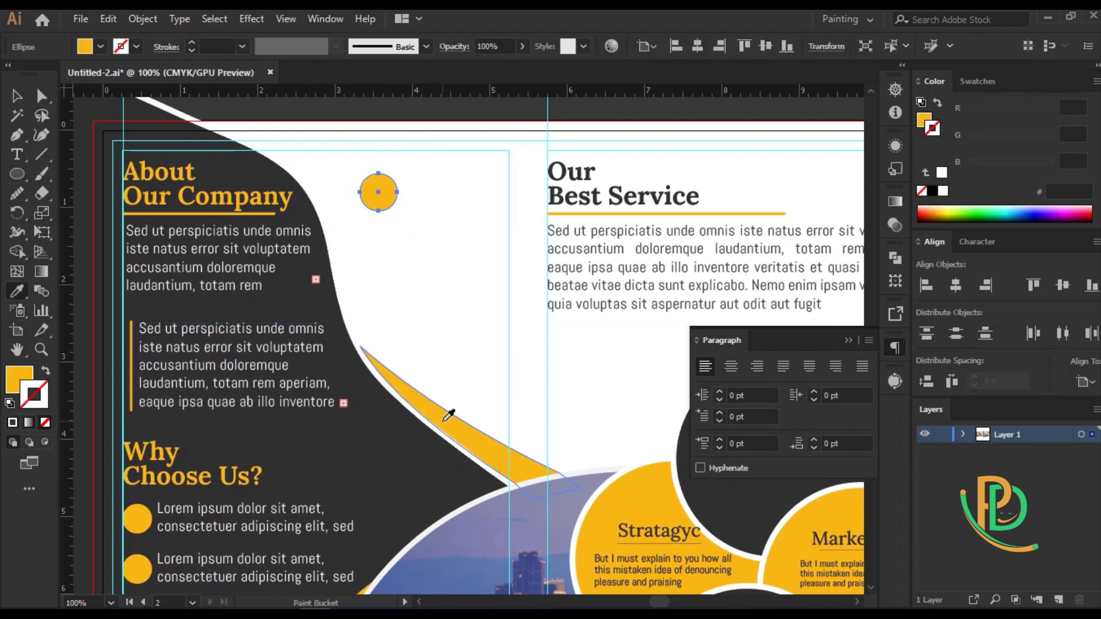
click(46, 370)
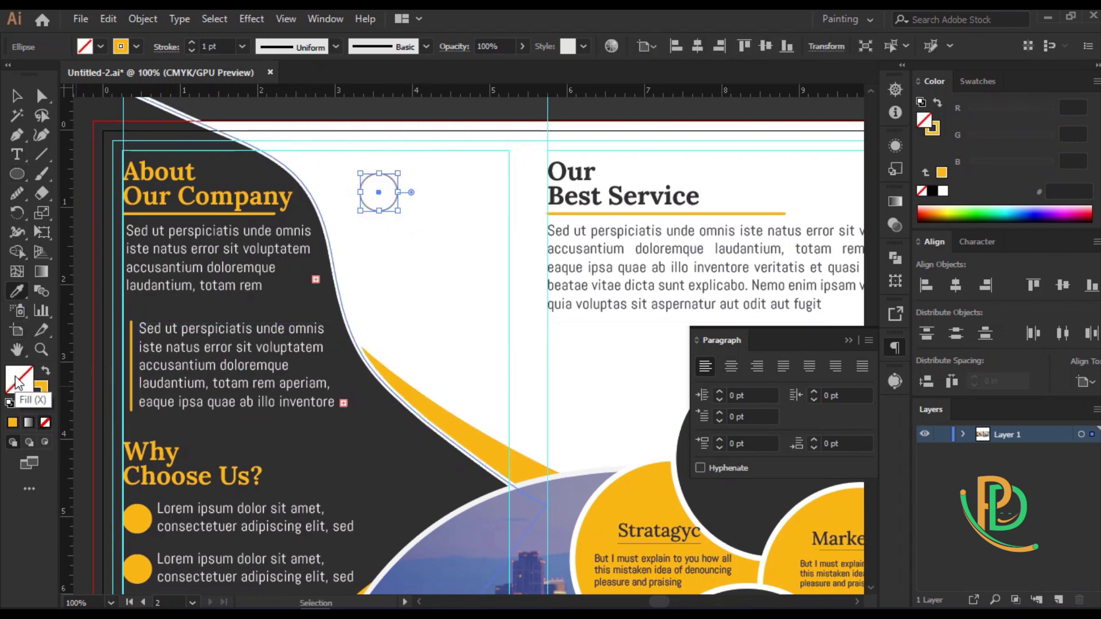
click(367, 437)
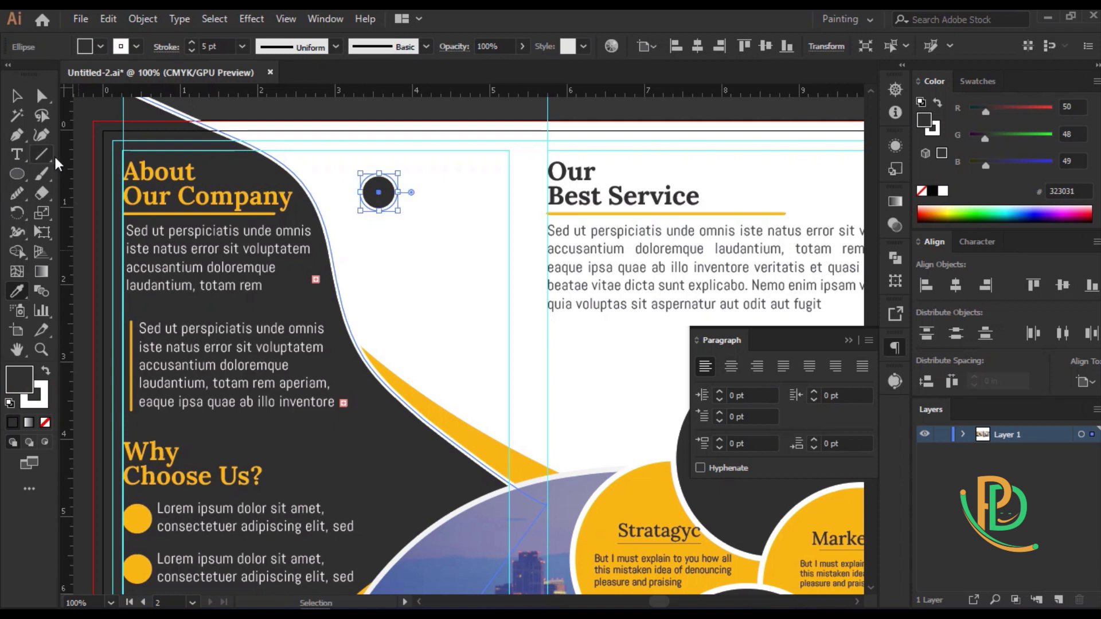
click(40, 401)
click(456, 393)
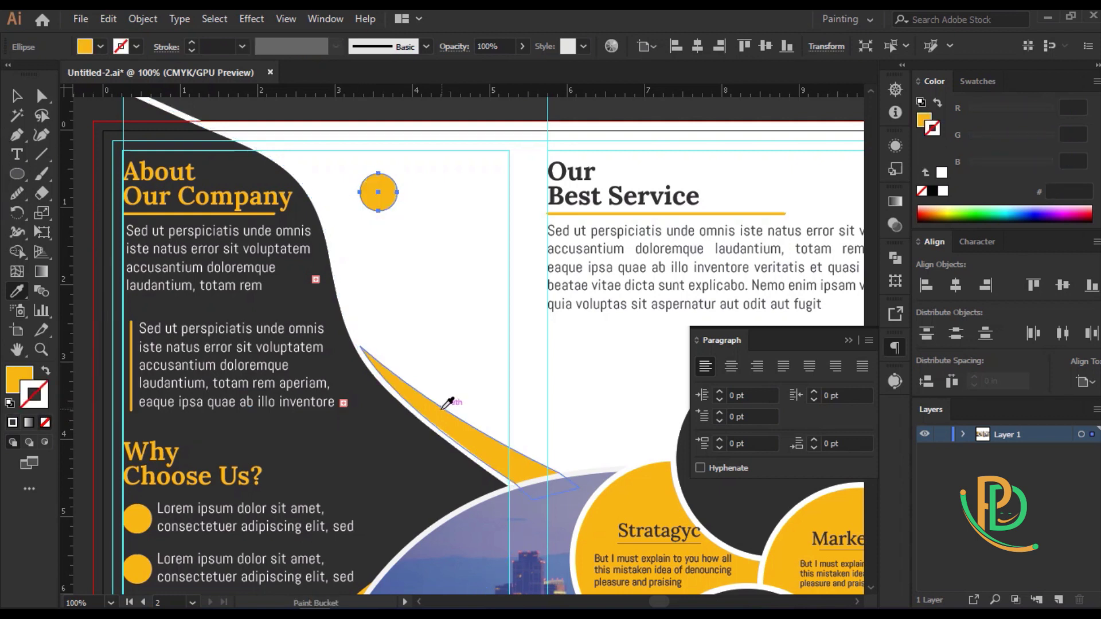
click(46, 372)
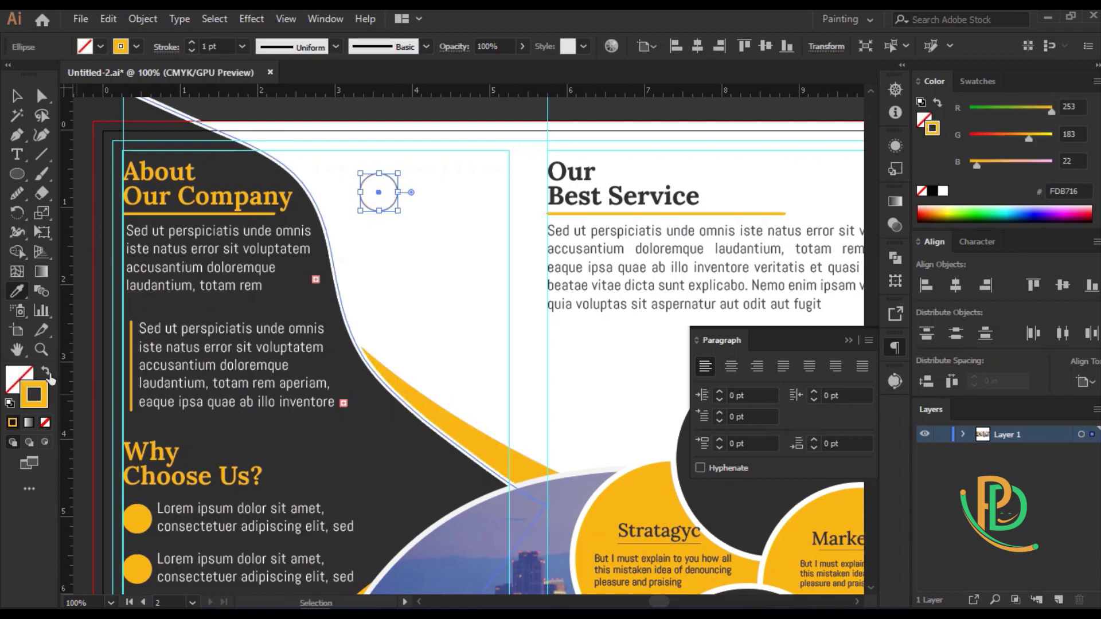
click(19, 376)
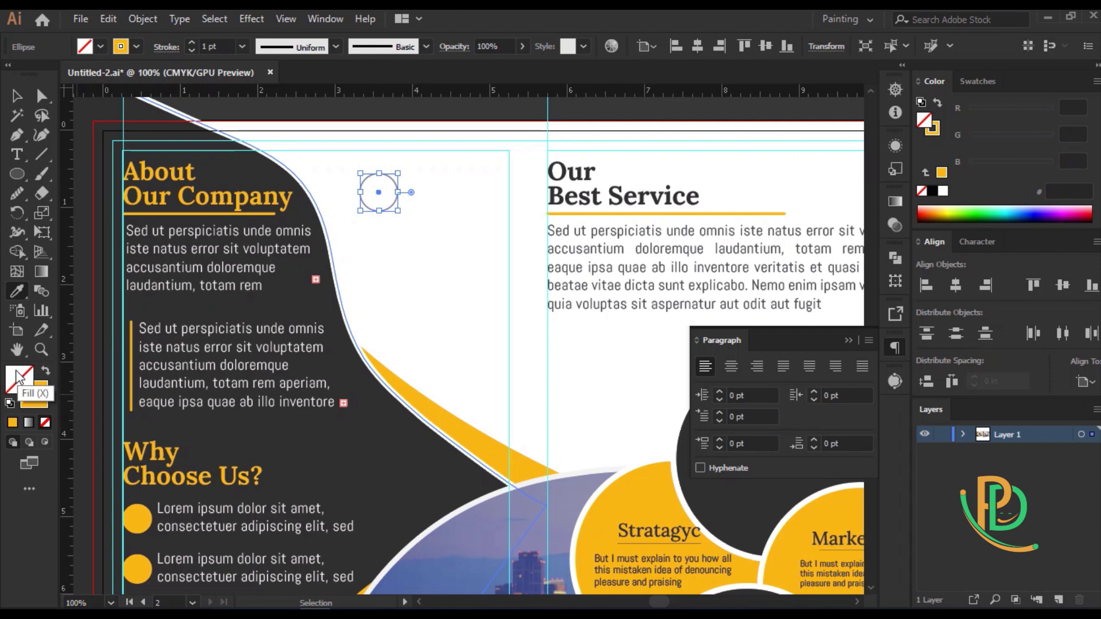
click(45, 371)
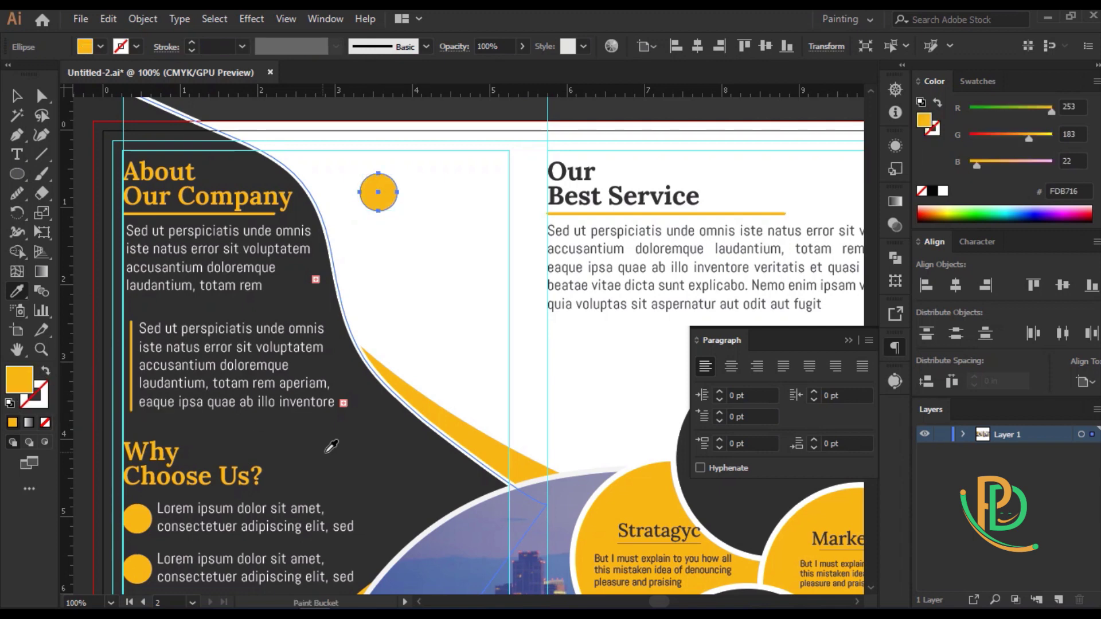
click(15, 98)
Enlarge the yellow circle slightly while zoomed in, then reselect it
key(ctrl+equal)
key(ctrl+equal)
key(ctrl+equal)
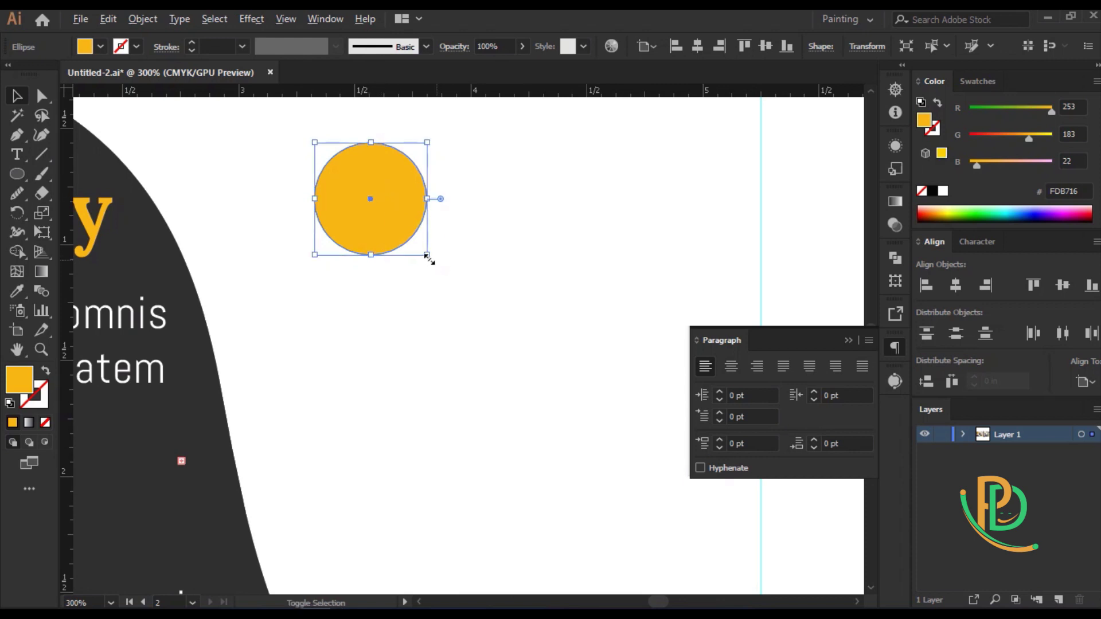
drag(428, 260, 430, 265)
key(ctrl+minus)
key(ctrl+minus)
key(ctrl+shift+a)
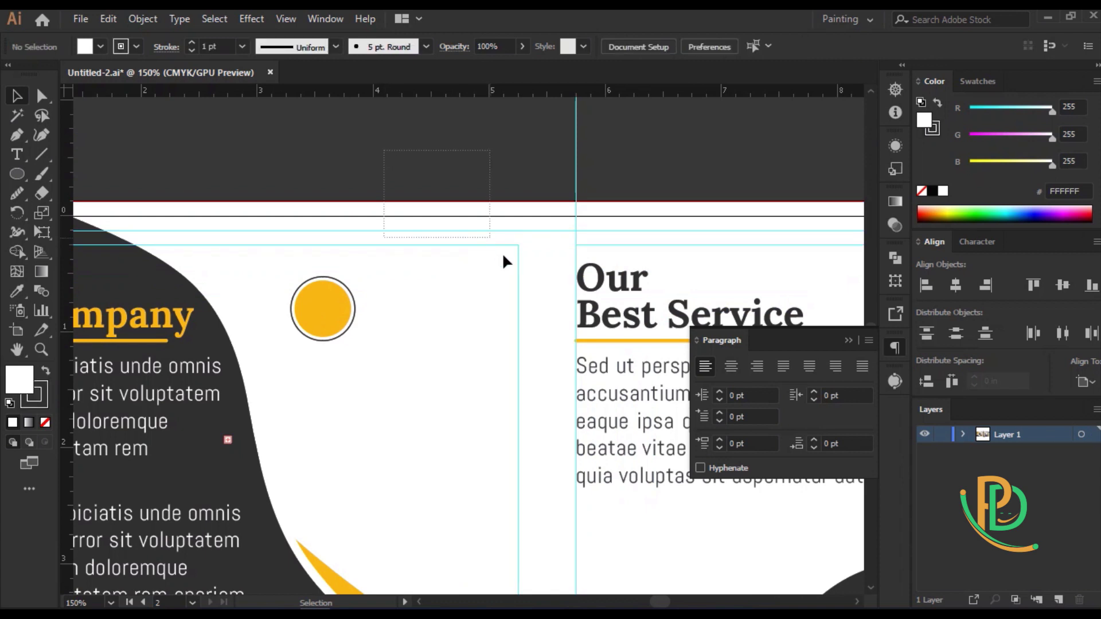
drag(603, 264, 608, 250)
click(503, 251)
click(311, 305)
Copy the yellow circle and give the copy the dark panel fill with no outline
scroll(310, 305, down, 1)
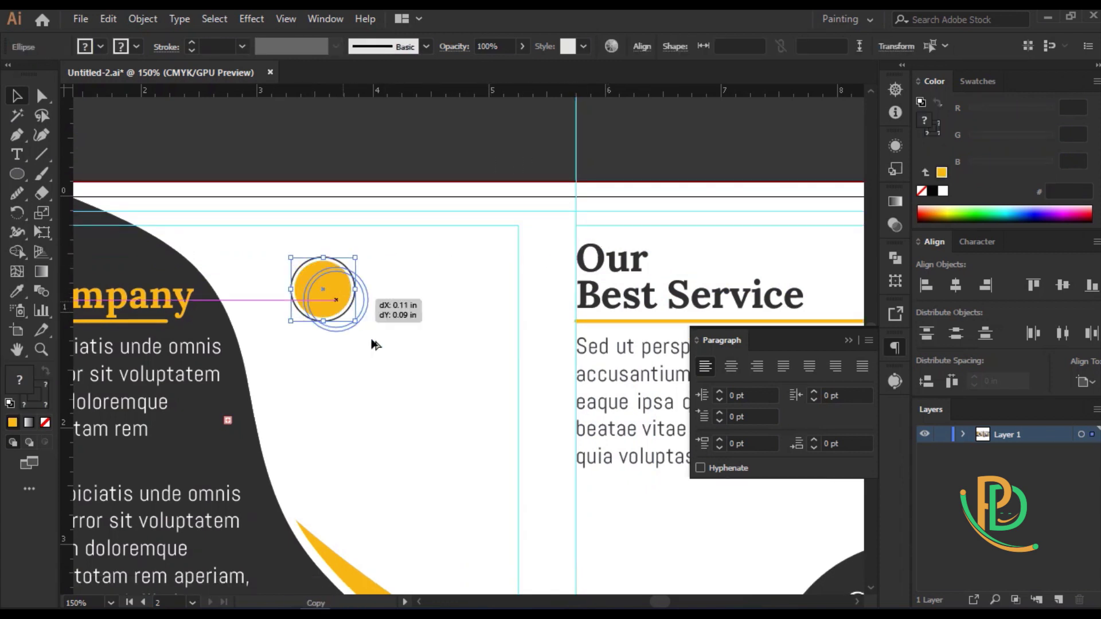
alt+drag(338, 297, 408, 389)
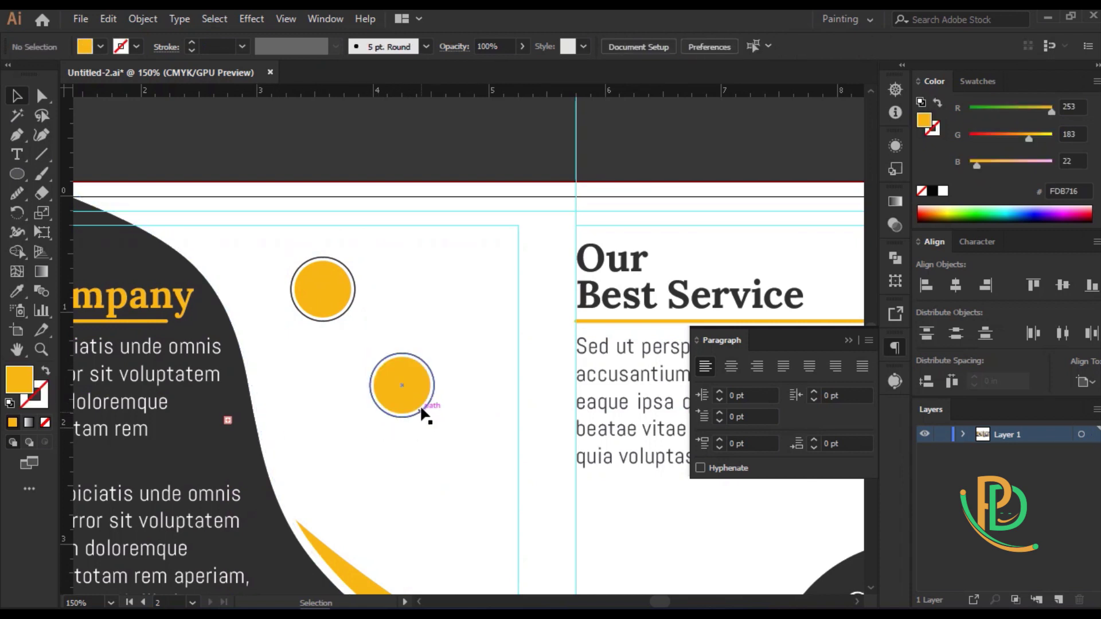
key(i)
click(151, 416)
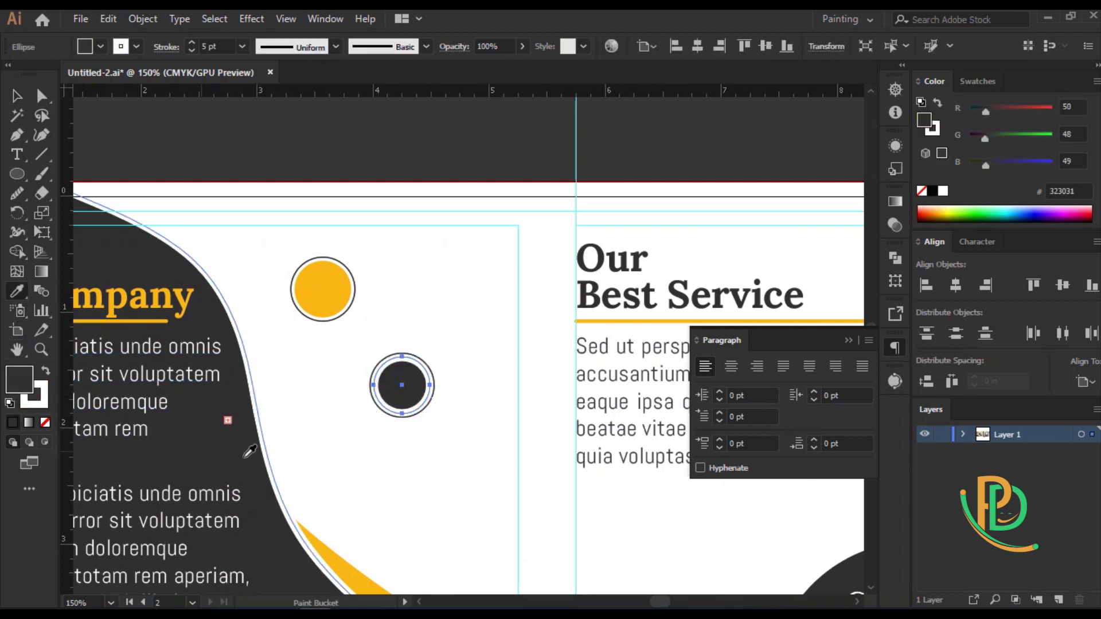
click(44, 423)
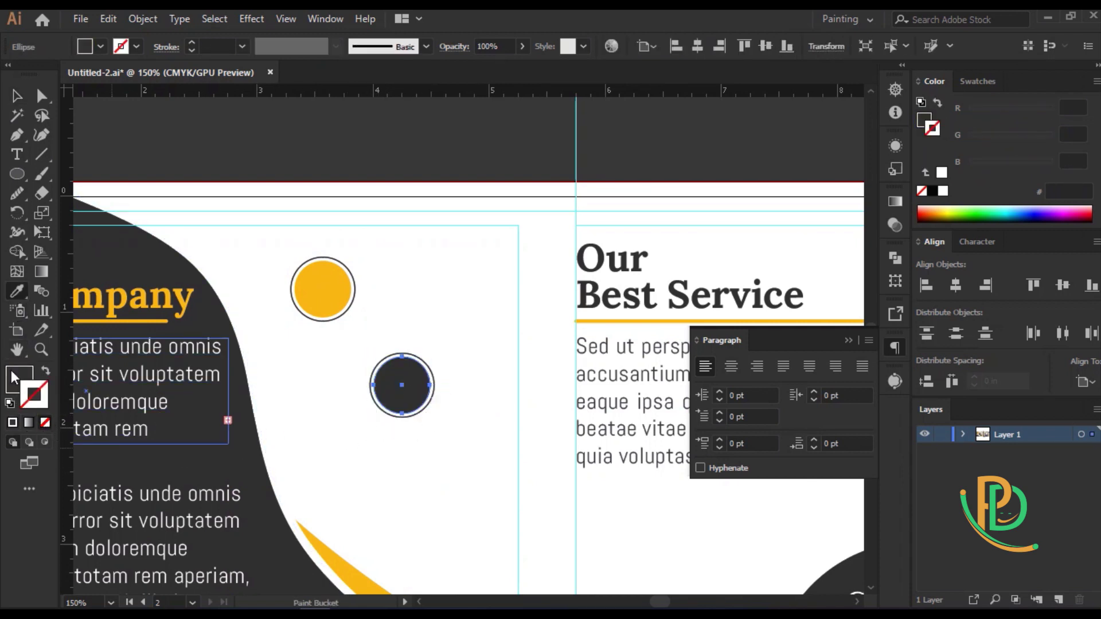
key(v)
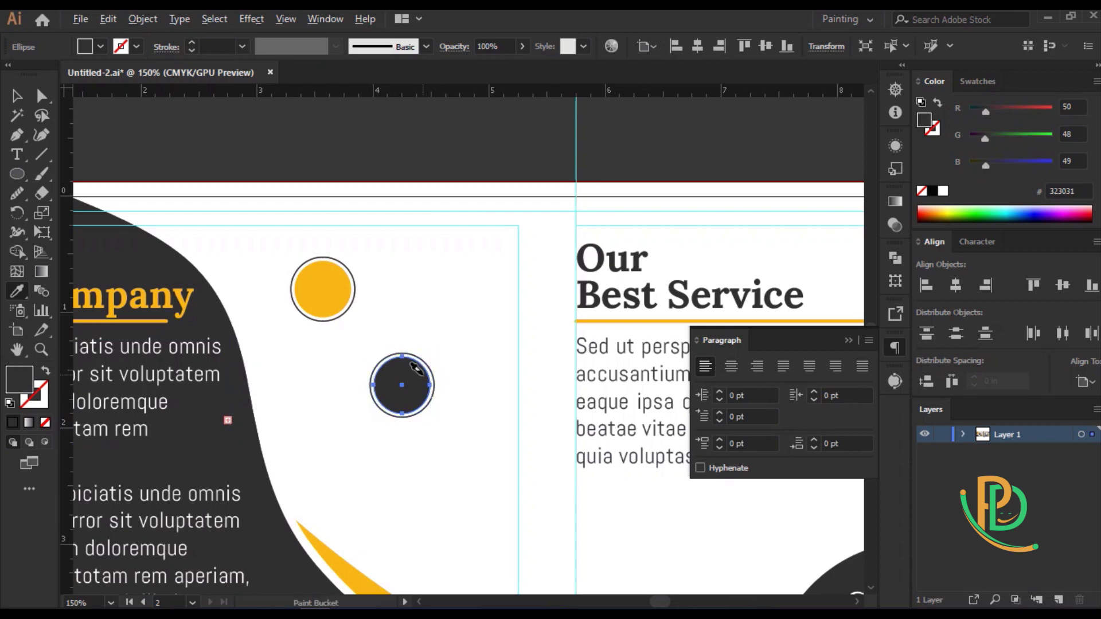
Give the dark circle an offset yellow ring and move it below the yellow dot
click(425, 371)
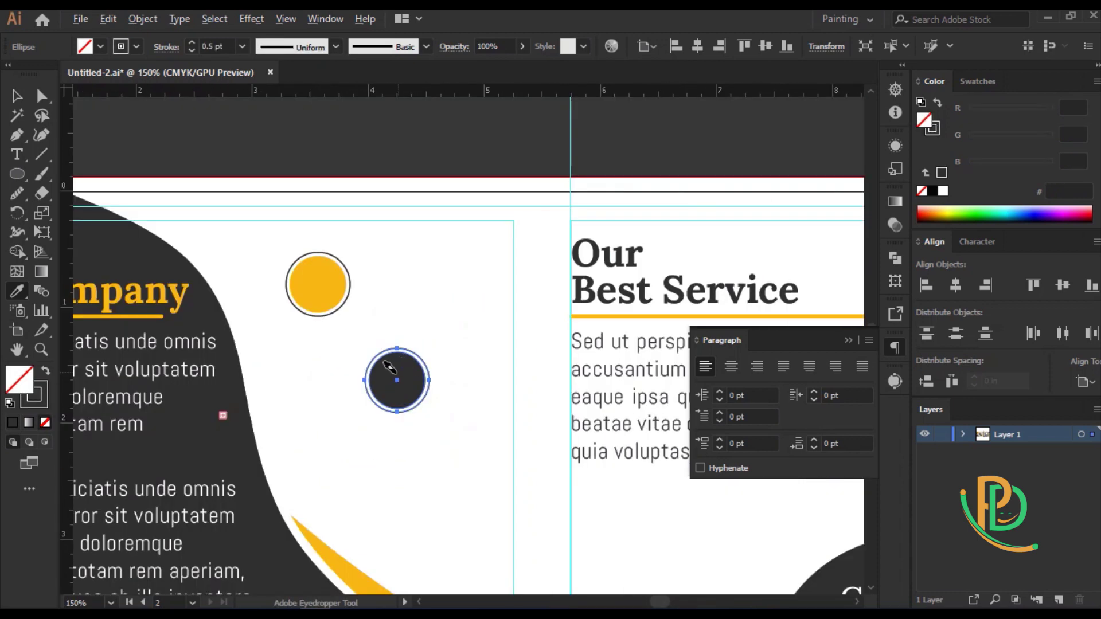
click(321, 284)
click(46, 371)
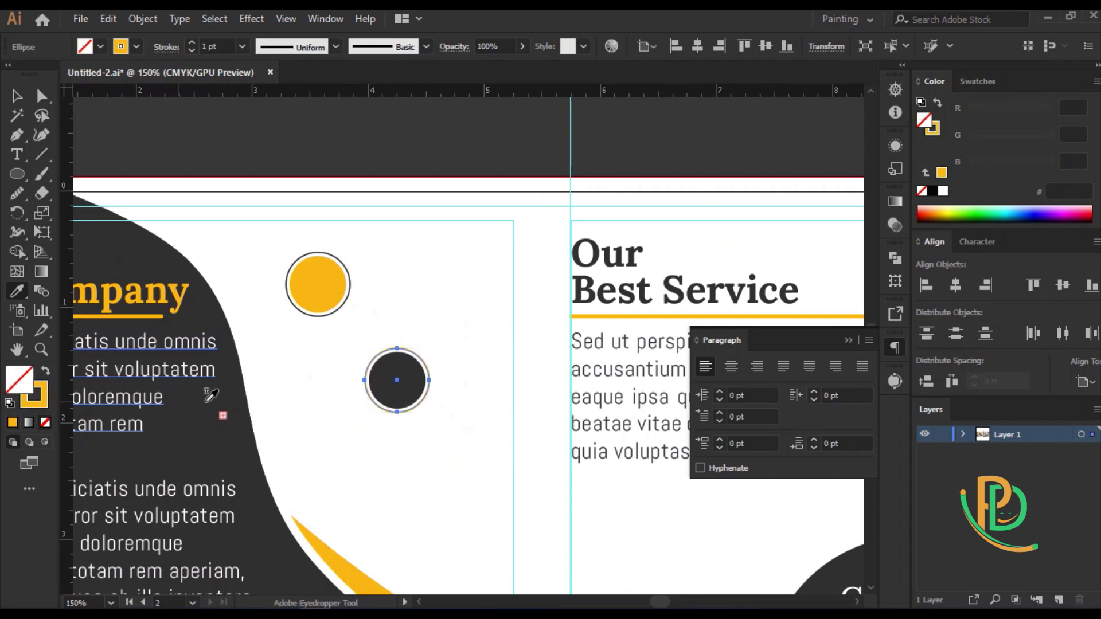
click(17, 96)
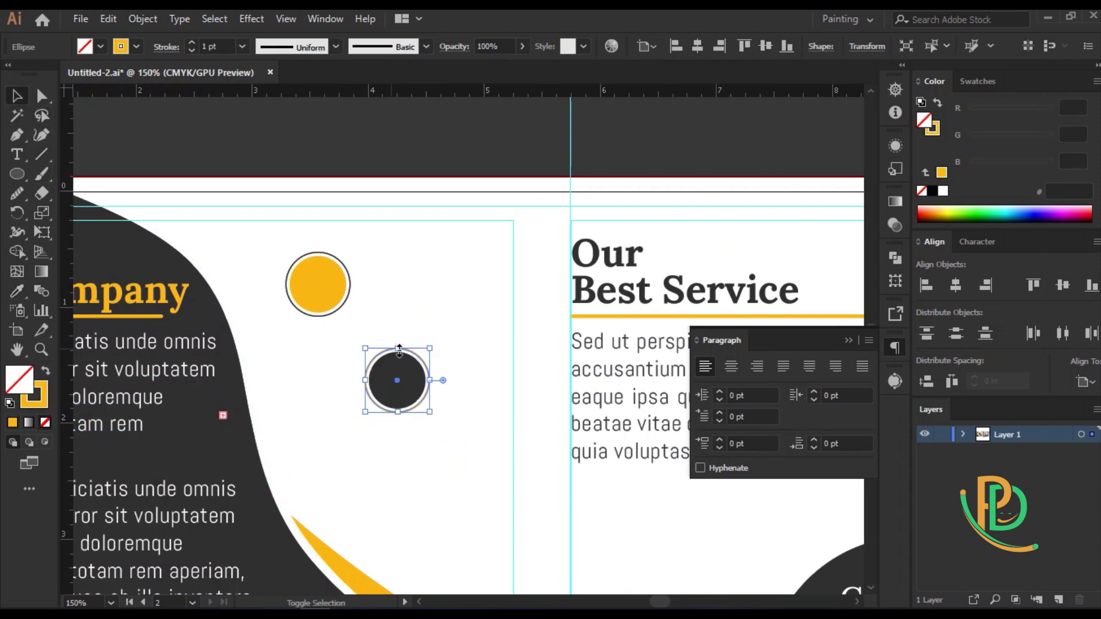
drag(399, 348, 341, 389)
click(334, 422)
key(ctrl+minus)
key(ctrl+minus)
drag(417, 459, 290, 372)
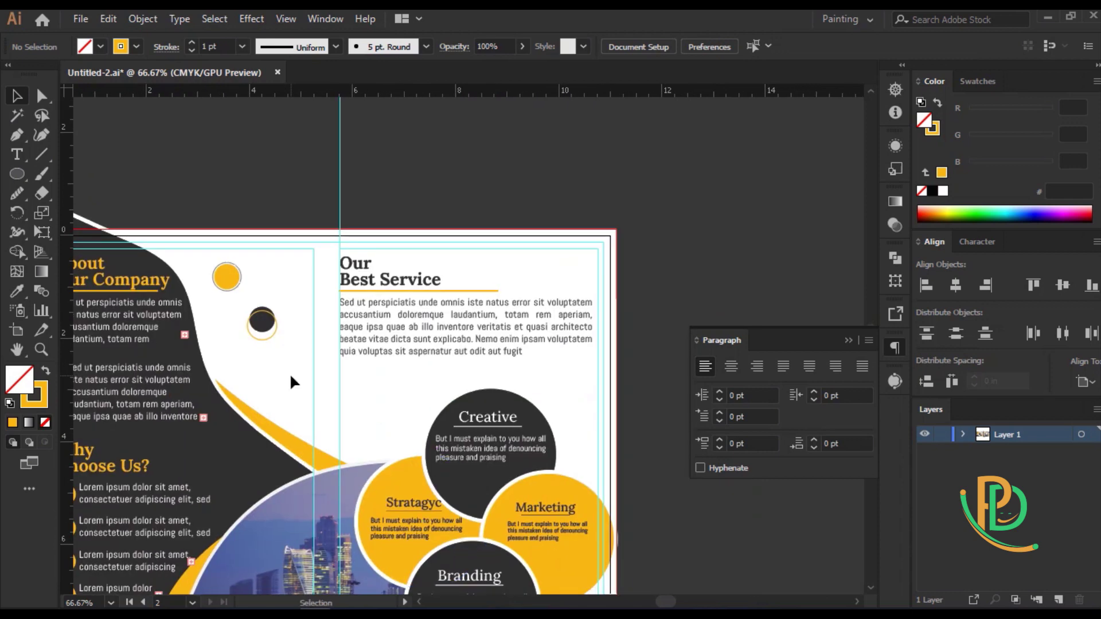
Scatter copies of the small yellow dot below Marketing and above the Stratagyc circle
scroll(283, 370, down, 5)
drag(563, 500, 569, 507)
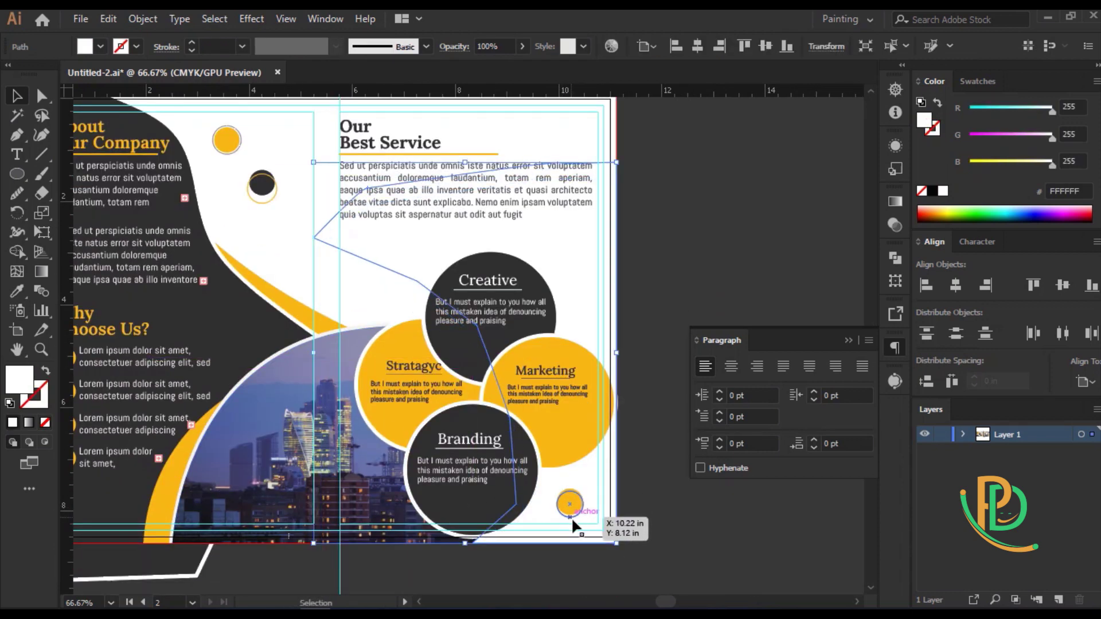
click(570, 504)
scroll(569, 502, up, 4)
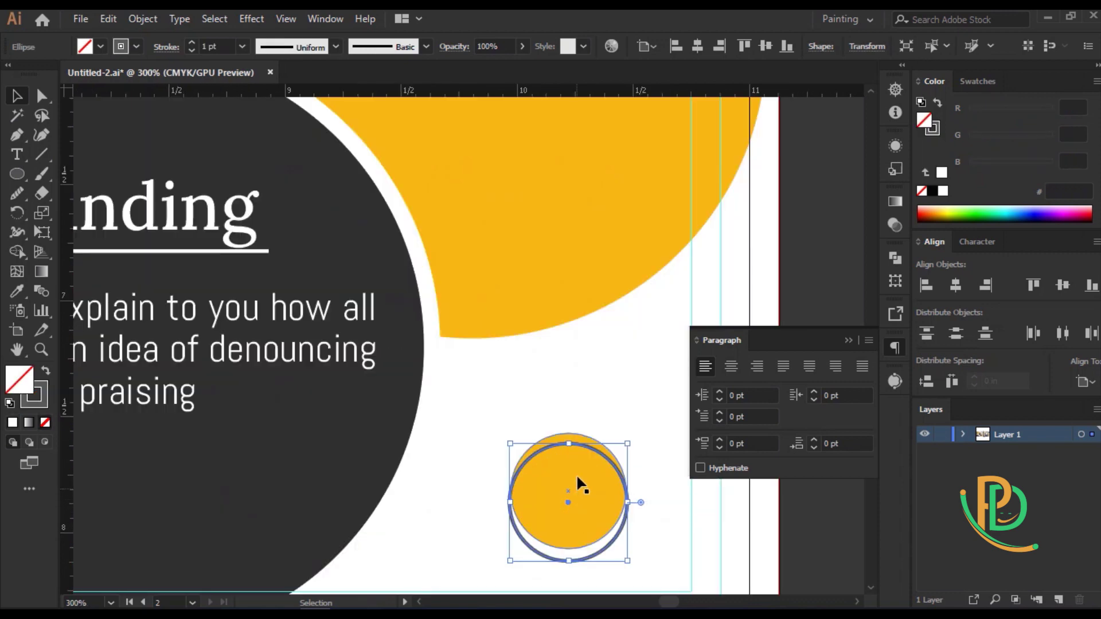
click(568, 437)
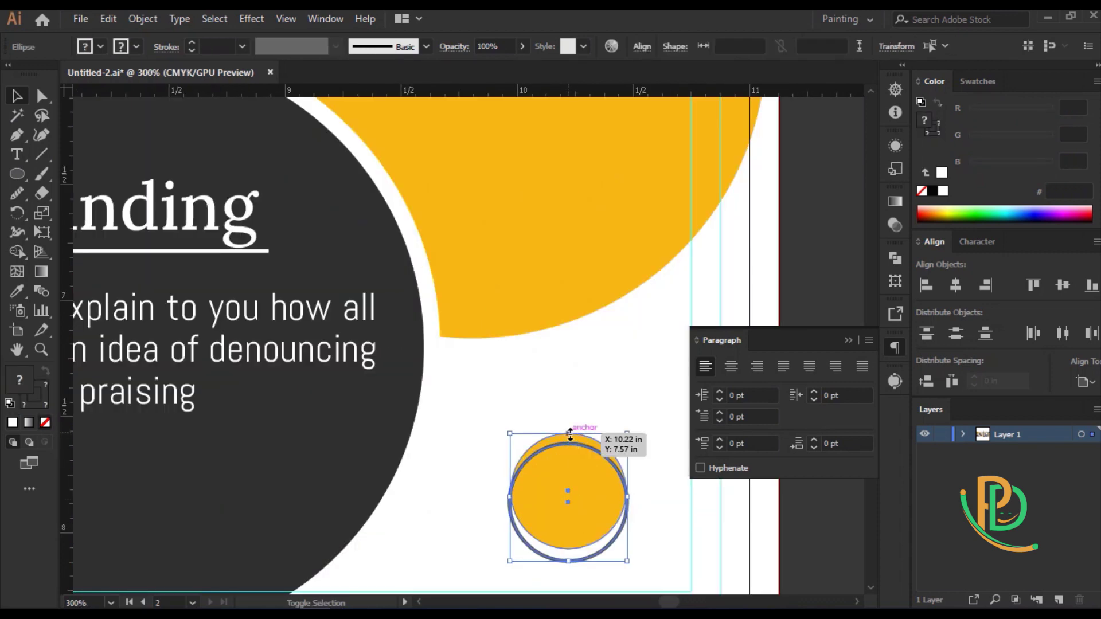
scroll(568, 438, down, 4)
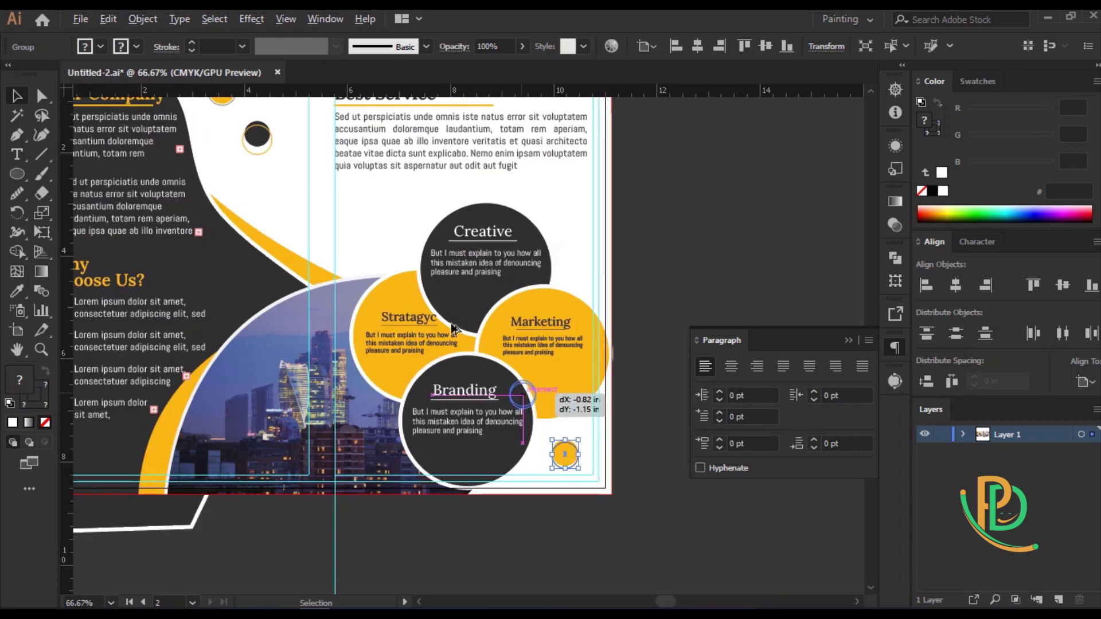
drag(565, 456, 355, 222)
click(646, 282)
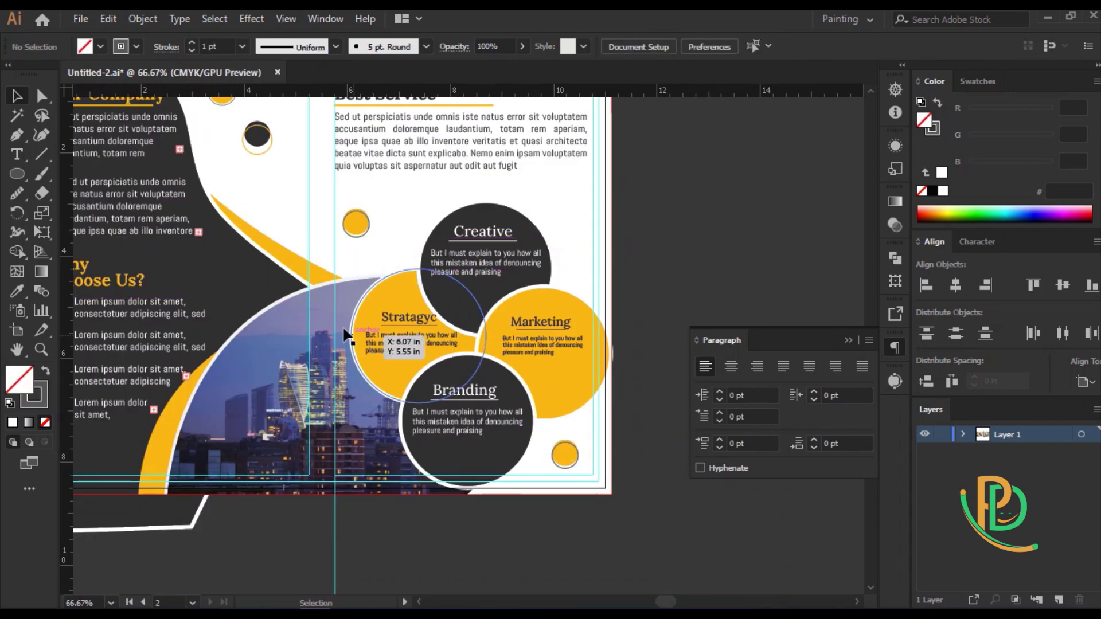
drag(274, 290, 389, 414)
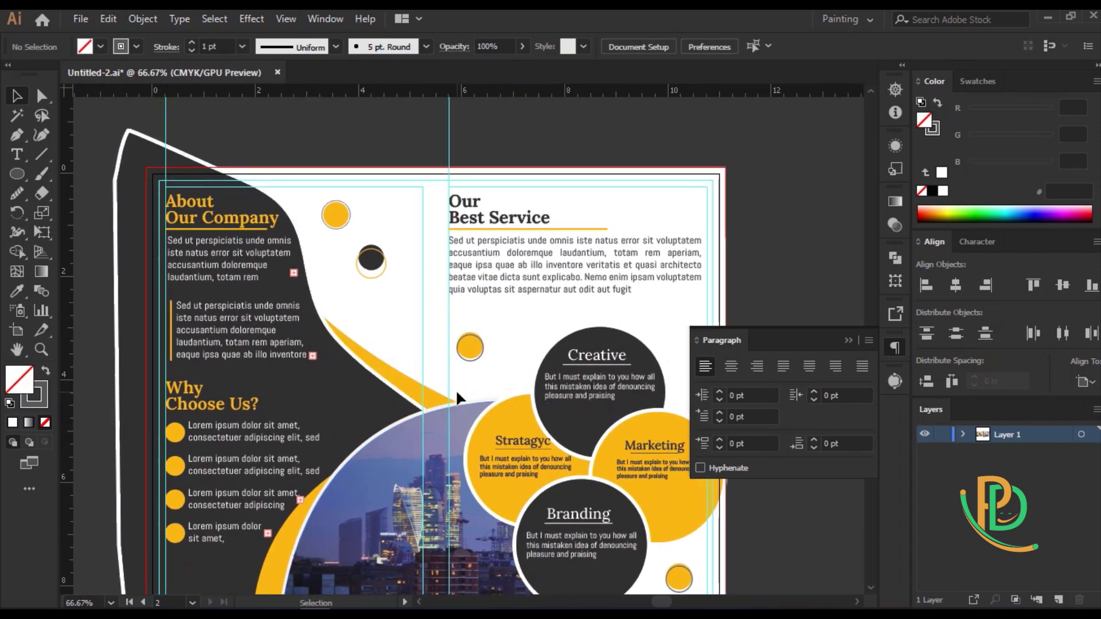
scroll(402, 390, up, 1)
Copy the yellow-ring circle down onto the swoosh as a hollow ring
key(l)
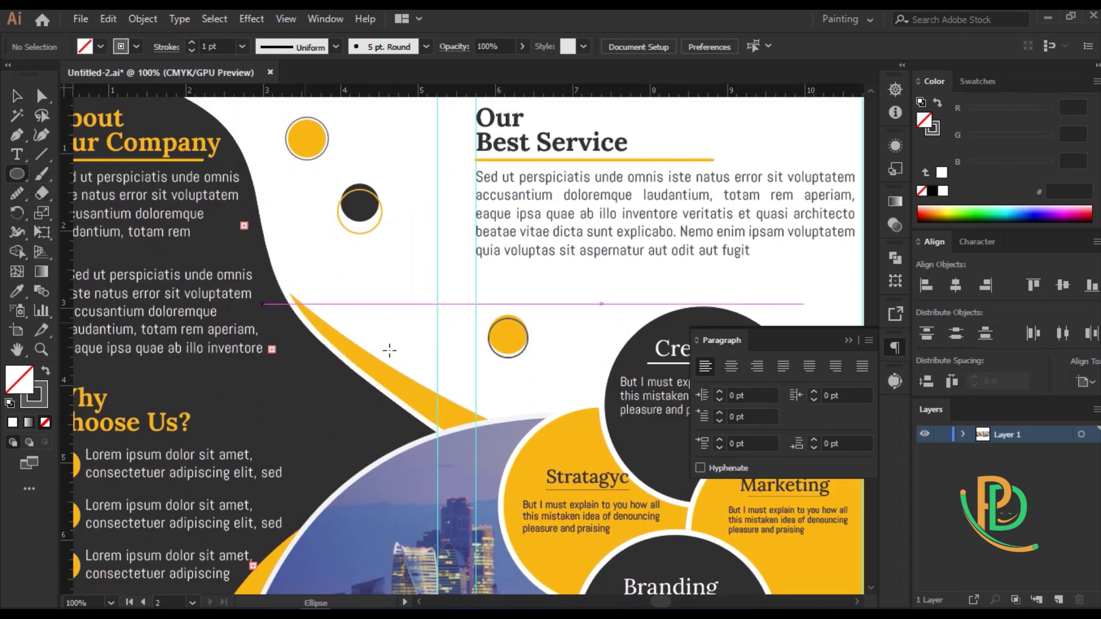
click(25, 98)
drag(349, 227, 350, 352)
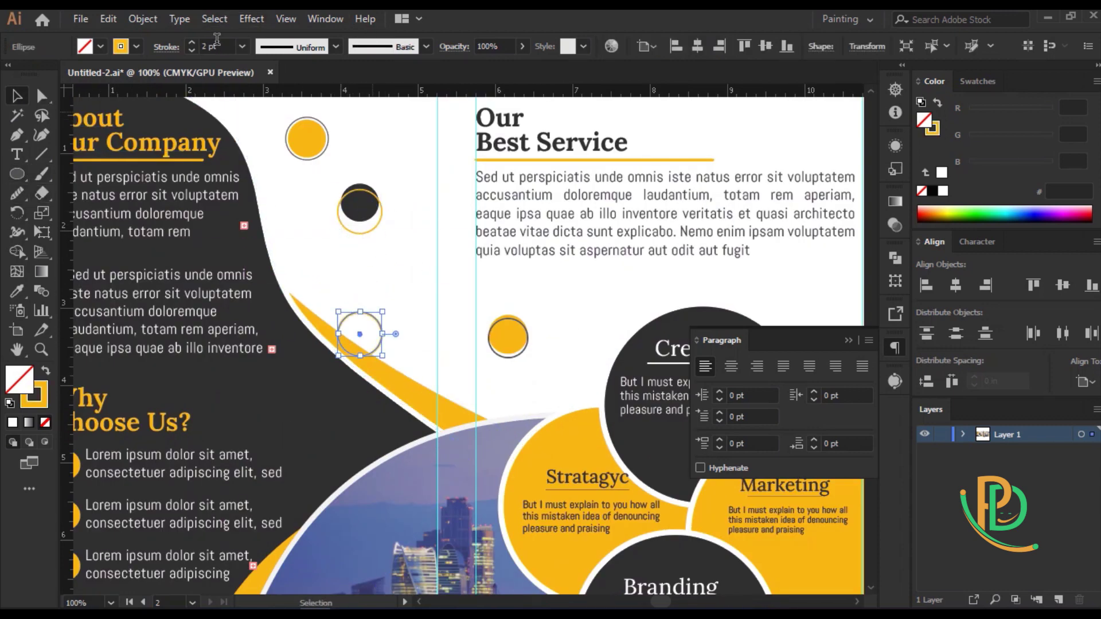
scroll(218, 41, up, 1)
click(308, 243)
scroll(319, 270, down, 2)
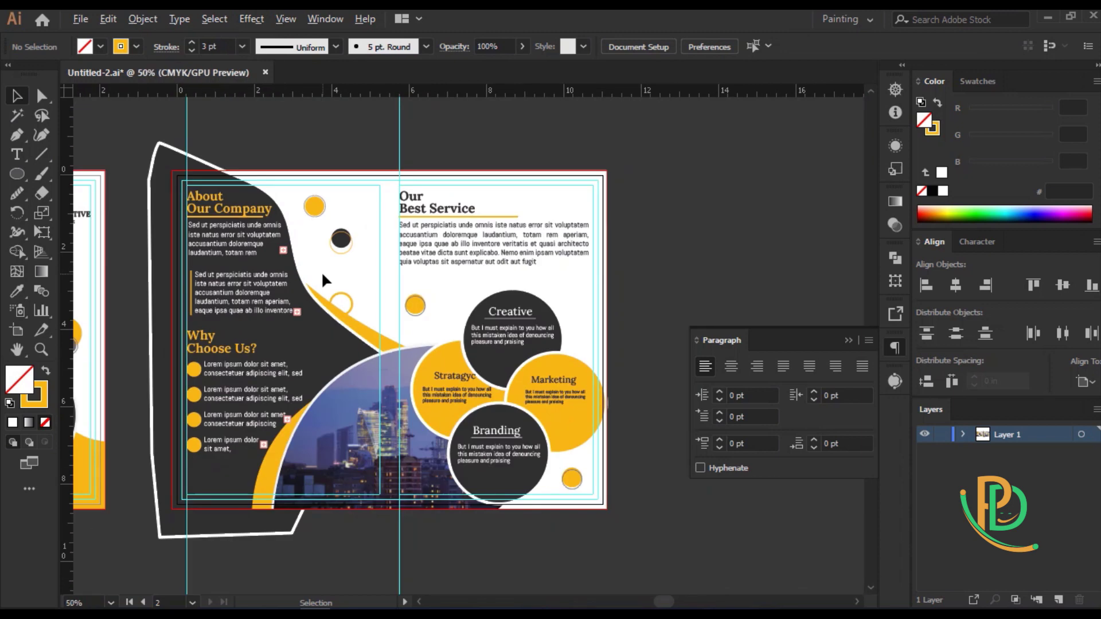
click(379, 183)
Trim the dark panel's overhang past the artboard edge with the Shape Builder
drag(127, 127, 238, 551)
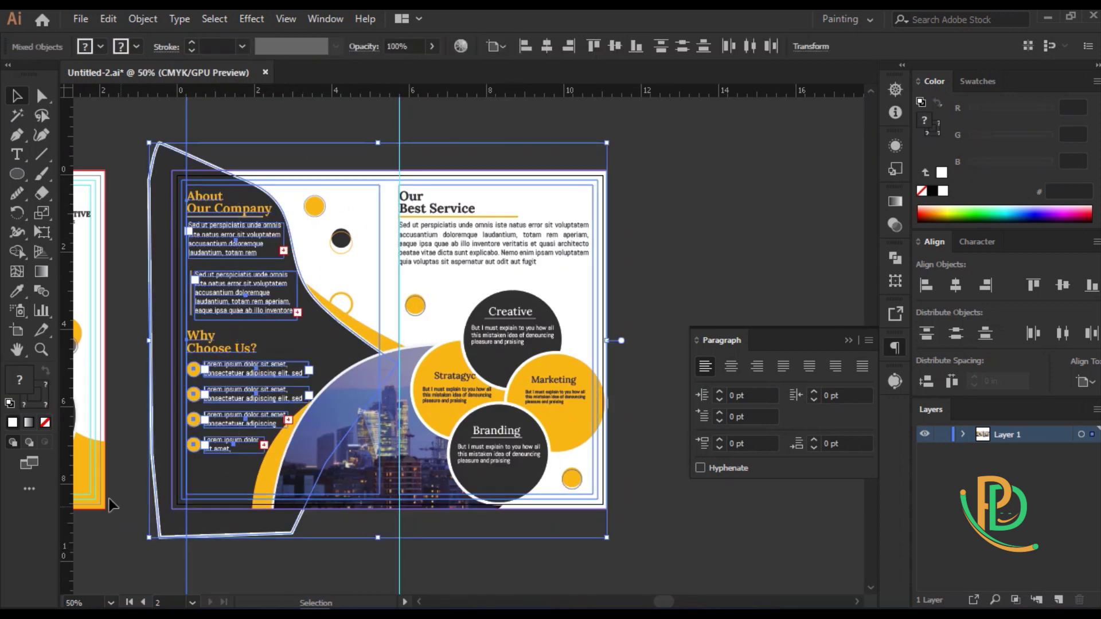
key(shift+m)
alt+click(163, 431)
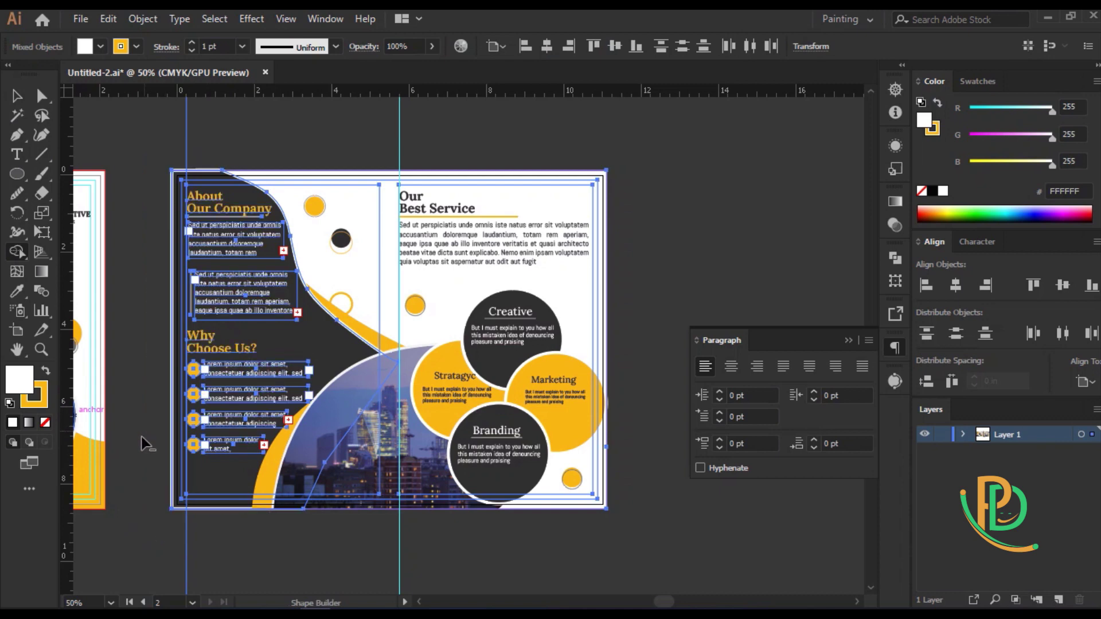
scroll(172, 375, up, 2)
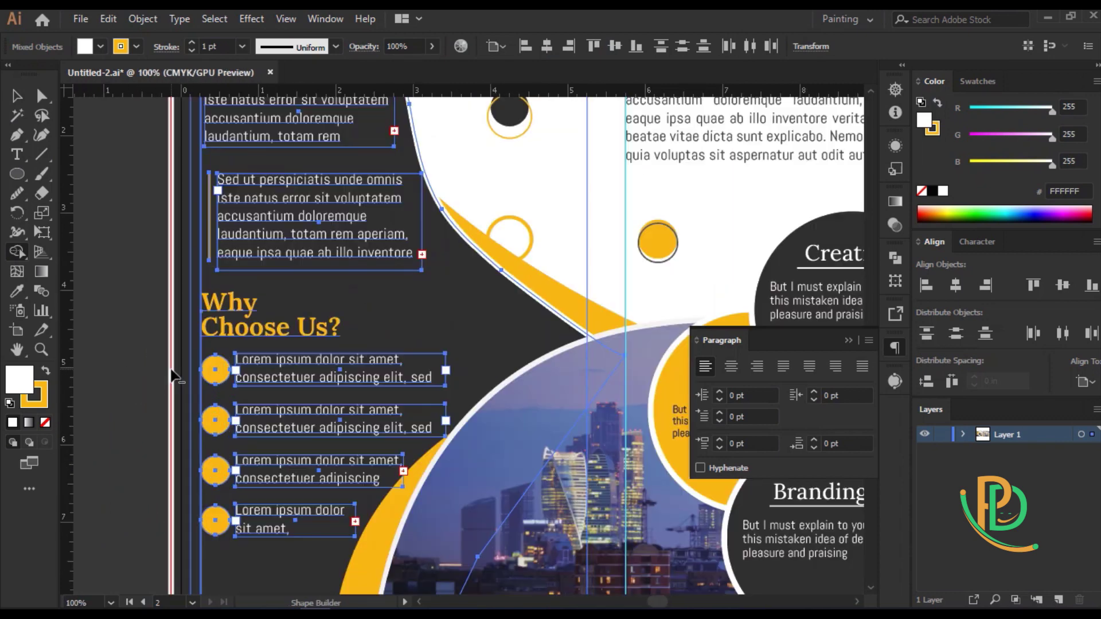
key(v)
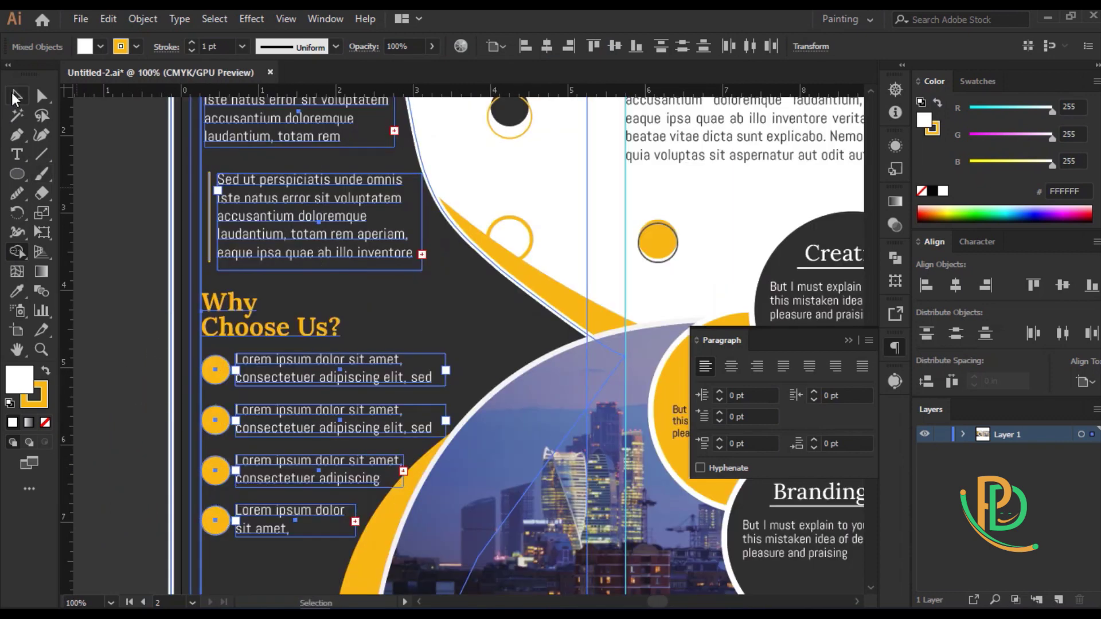
click(152, 285)
scroll(148, 360, down, 1)
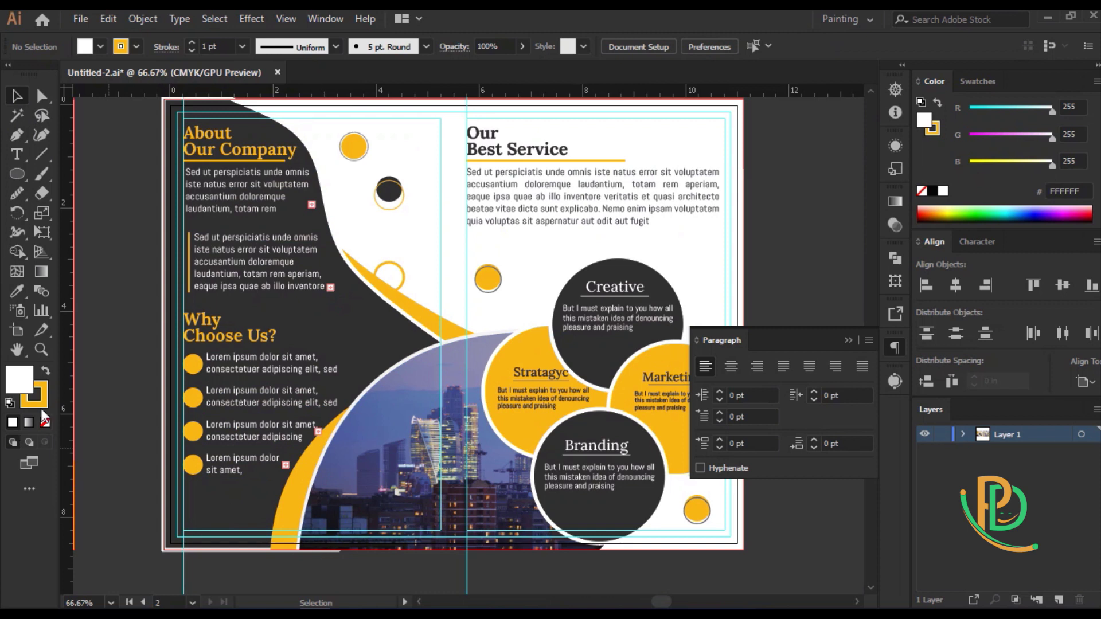
Set the dark curved panel's stroke to None and select the yellow swoosh
click(235, 498)
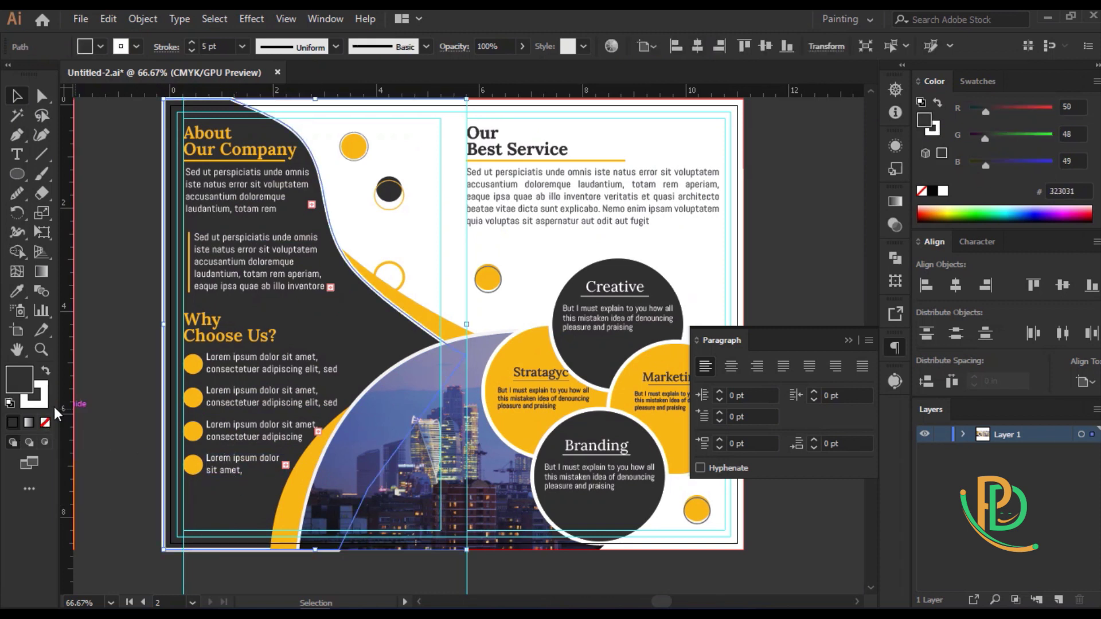
click(47, 424)
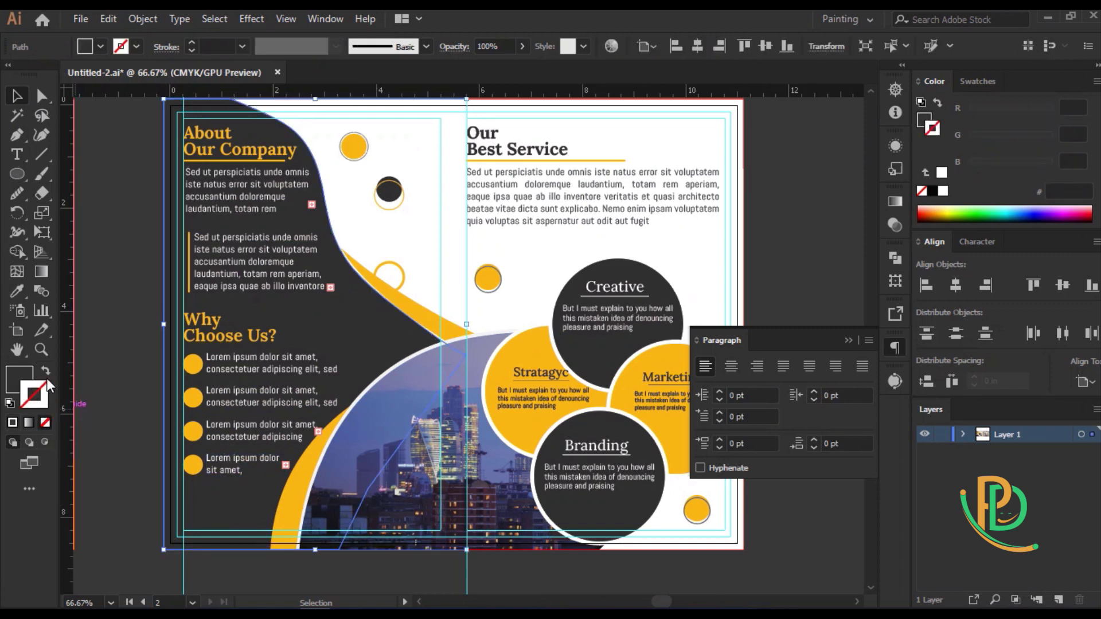
click(102, 372)
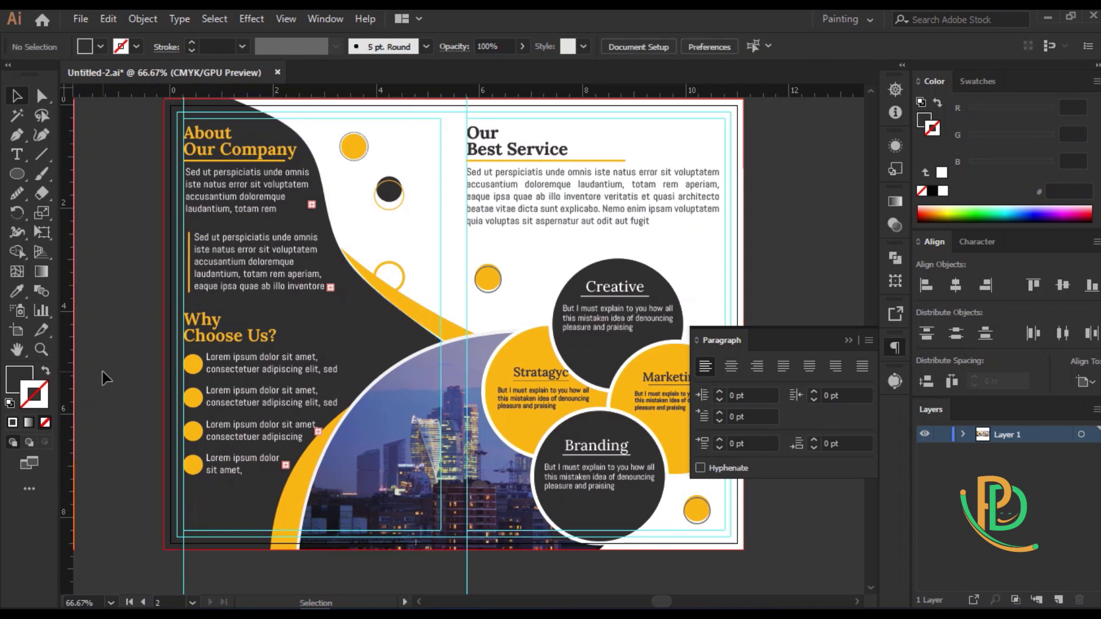
click(424, 307)
Nudge the yellow swoosh up, then slightly right and down
key(Up)
key(Up)
key(Up)
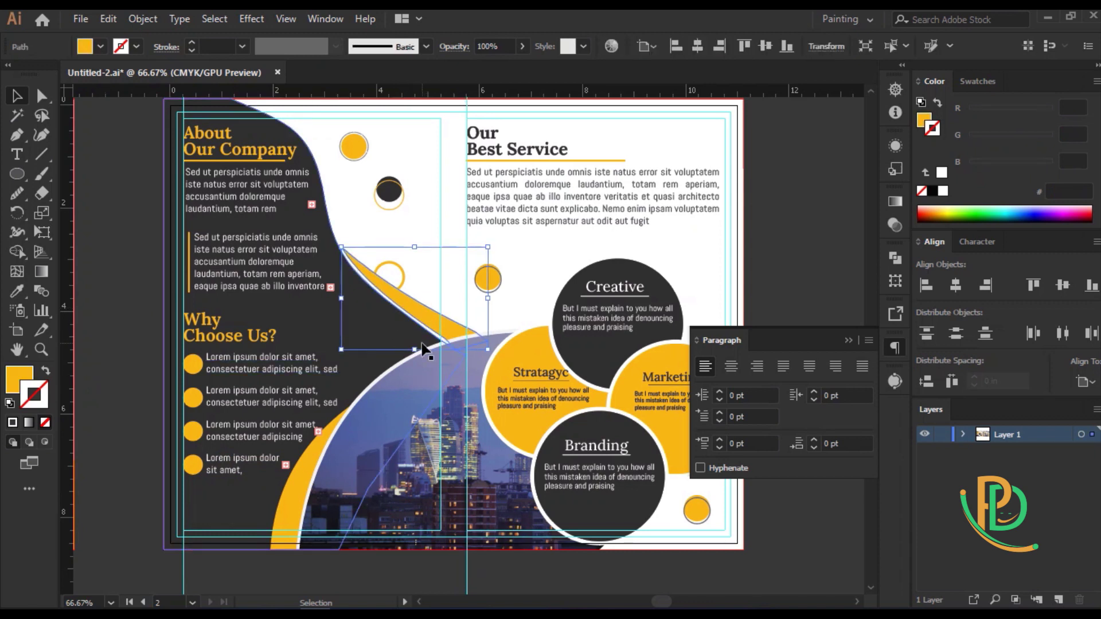
key(Up)
key(Up)
key(Up)
key(Up)
key(Up)
key(Up)
click(135, 324)
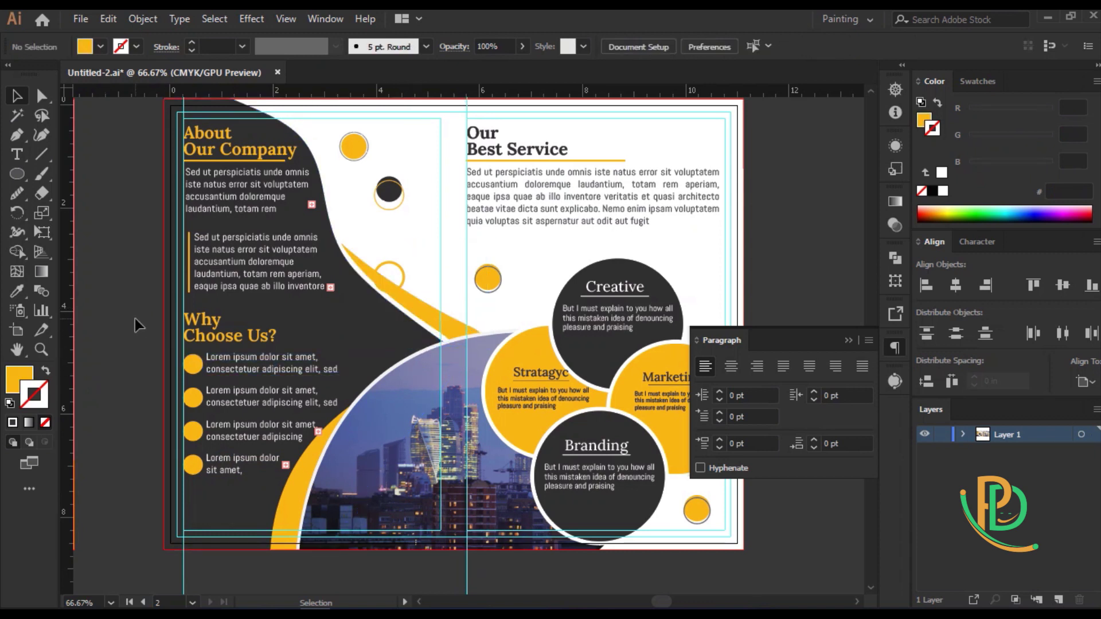
click(427, 315)
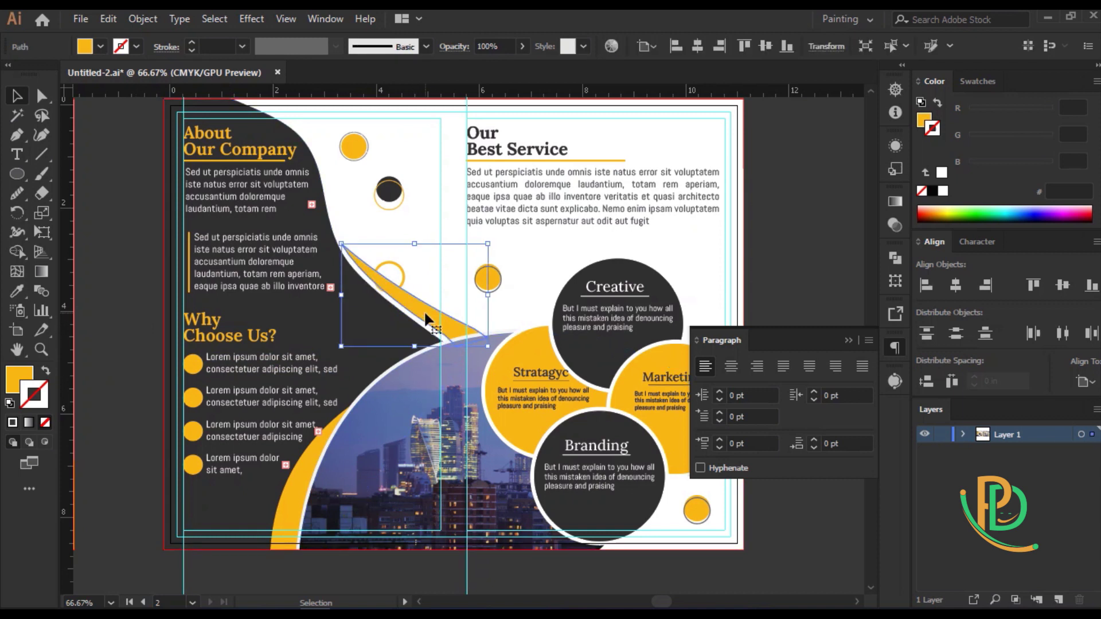
key(Right)
key(Right)
key(Right)
key(Down)
key(Down)
key(Down)
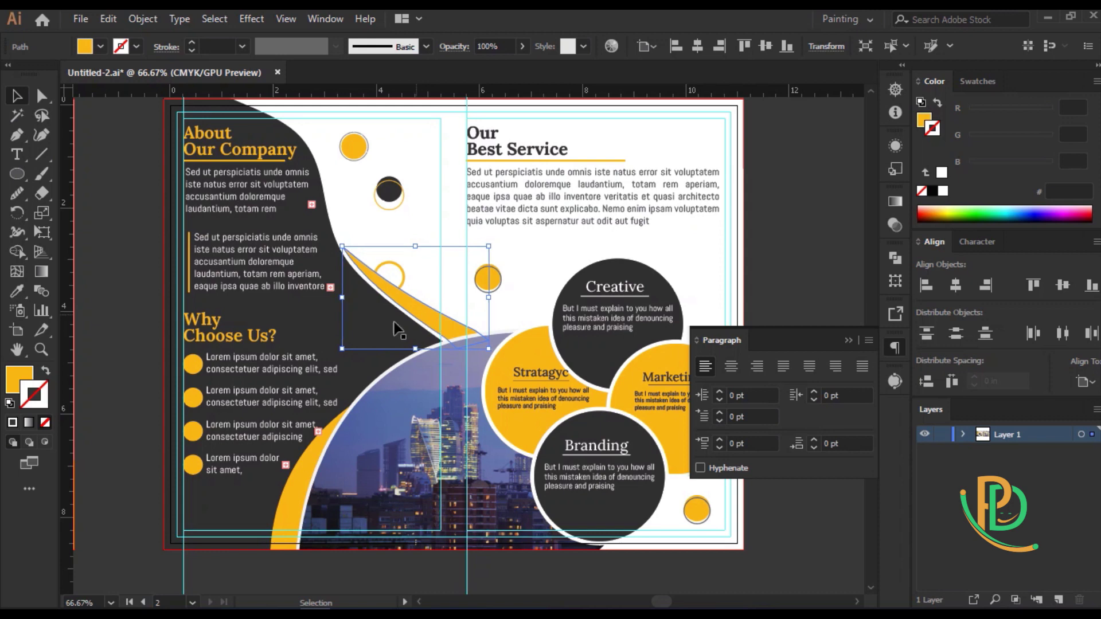
key(ctrl+shift+a)
Shrink the hollow yellow ring circle slightly
scroll(394, 295, up, 4)
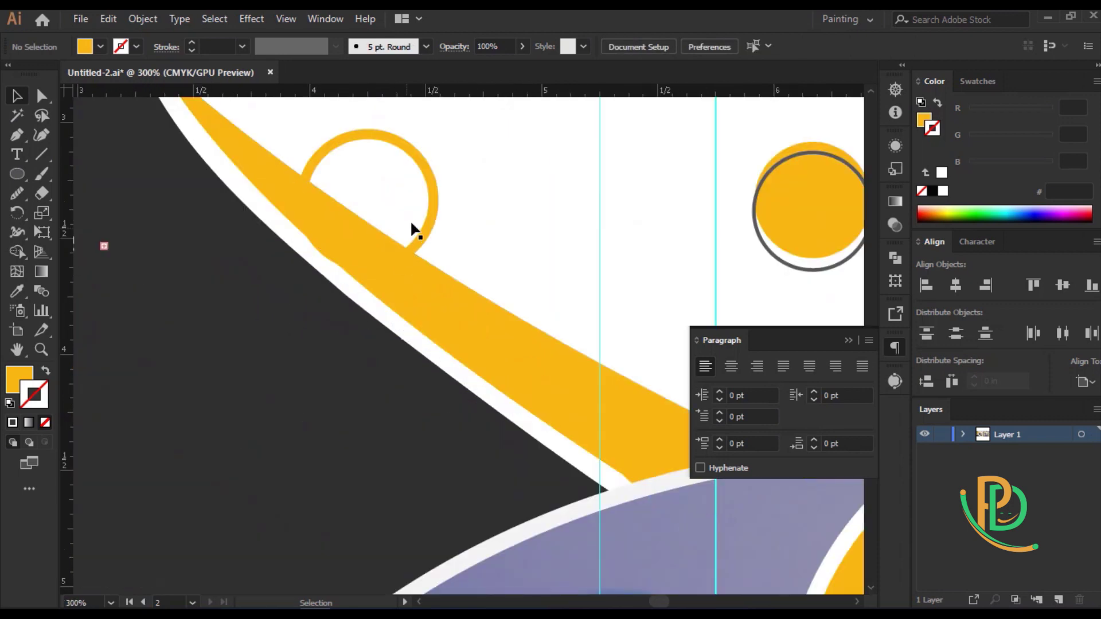
click(431, 222)
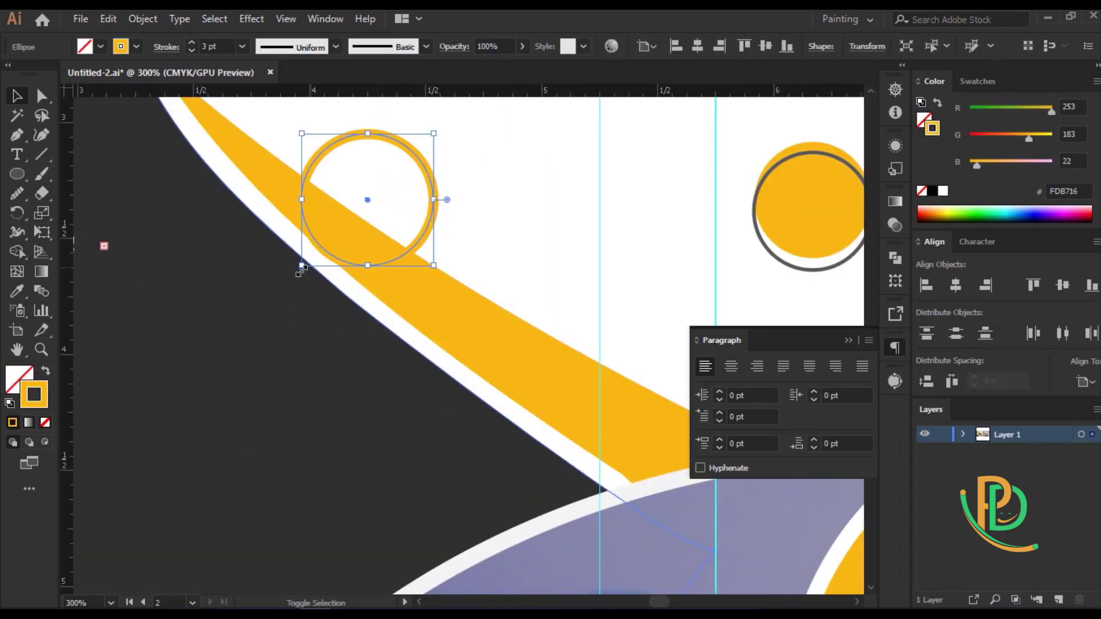
drag(300, 266, 304, 261)
scroll(487, 239, down, 3)
Zoom out to 33.33% to show both brochure artboards side by side
scroll(488, 239, down, 3)
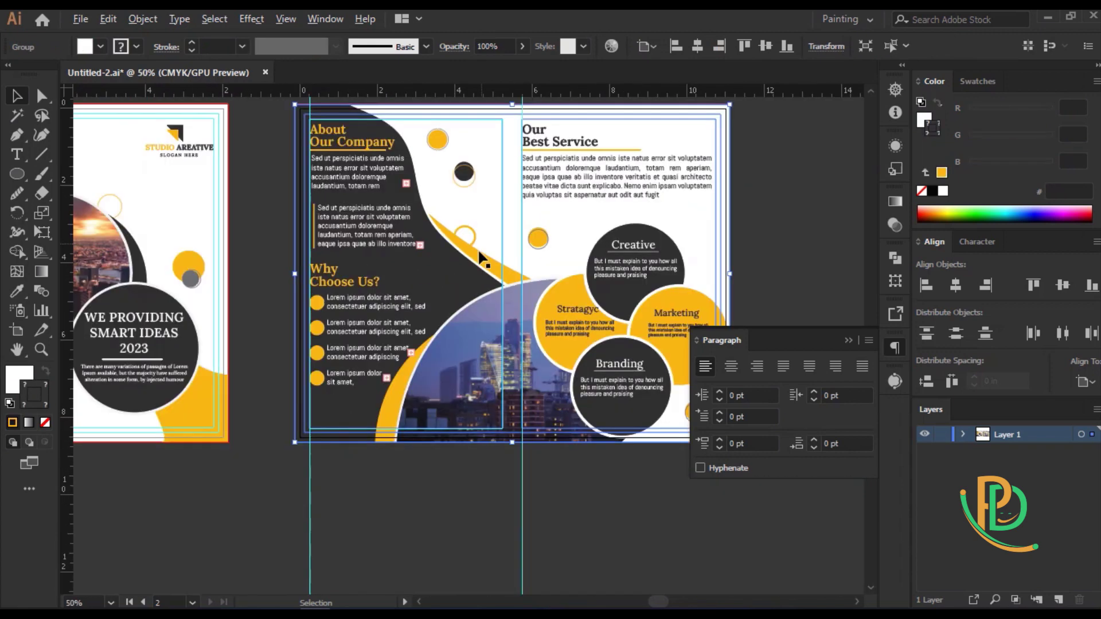
scroll(398, 501, down, 1)
mouse_move(398, 501)
mouse_down()
mouse_move(508, 453)
mouse_move(471, 446)
mouse_up()
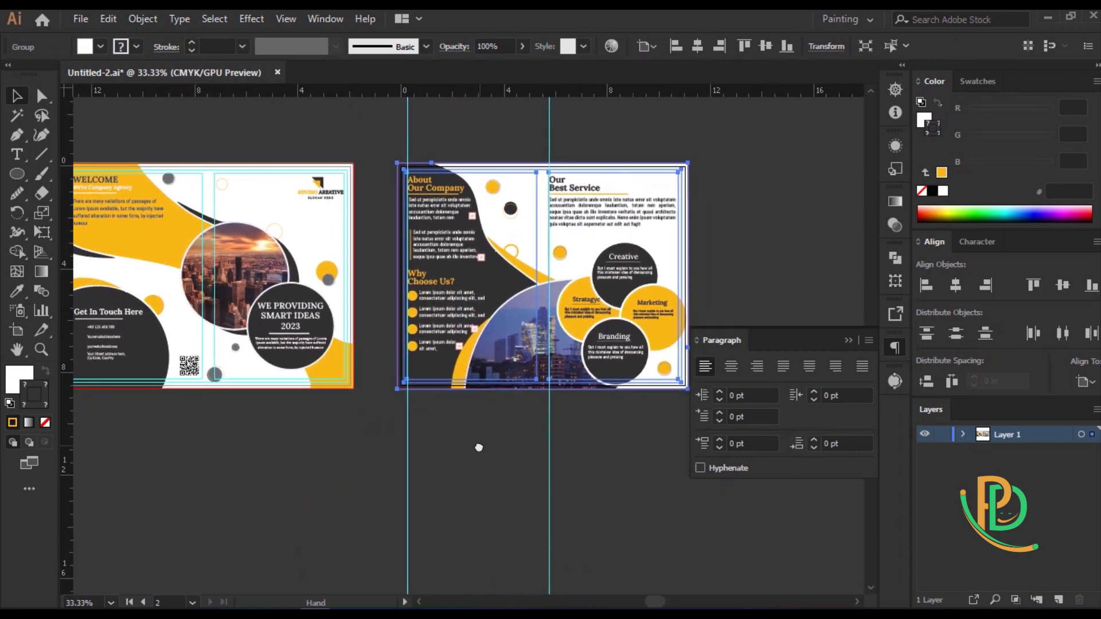
click(849, 341)
click(380, 483)
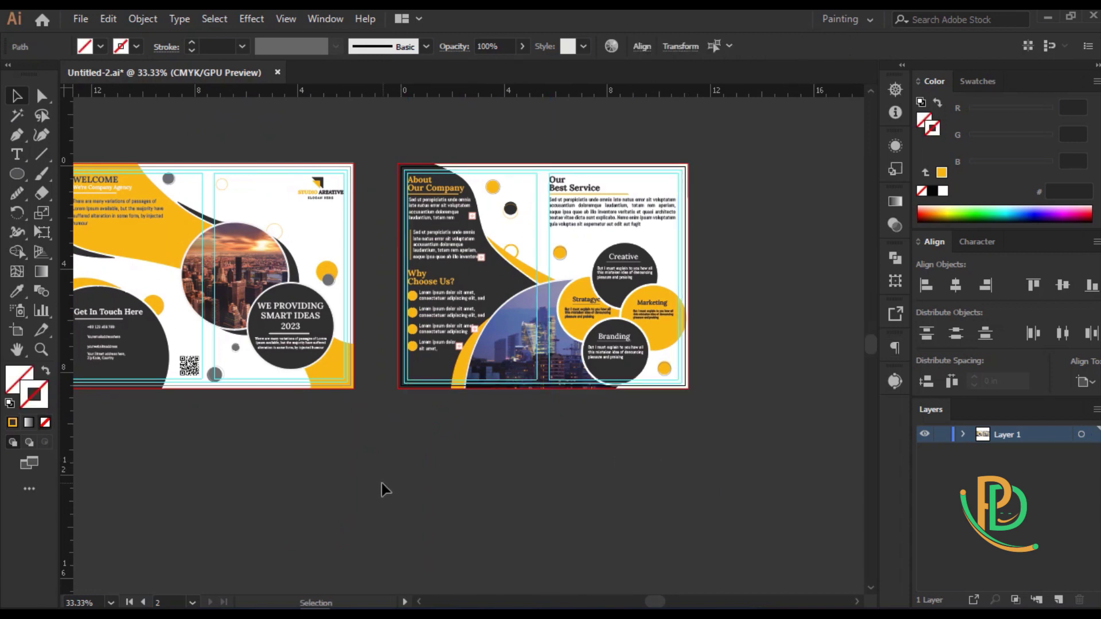